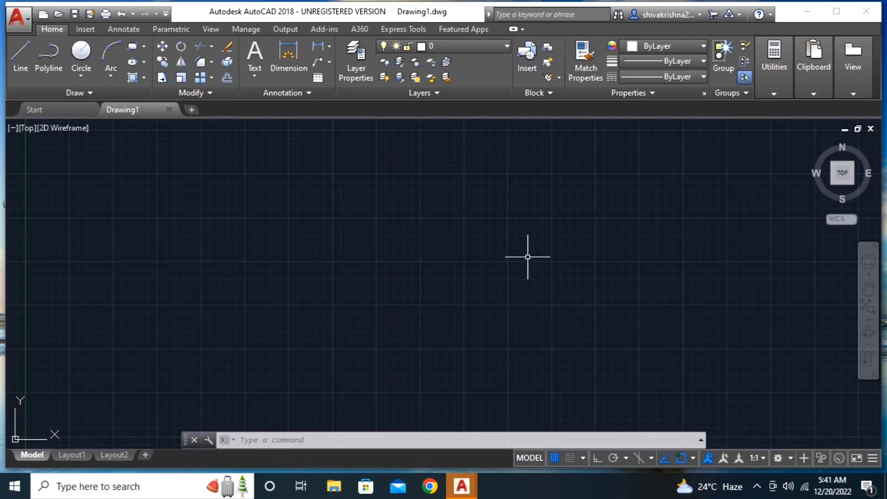
- Save the drawing to Local Disk (C:) as 'autocad 2bhk', dismissing the permission warning
{"action": "type", "text": "sav"}
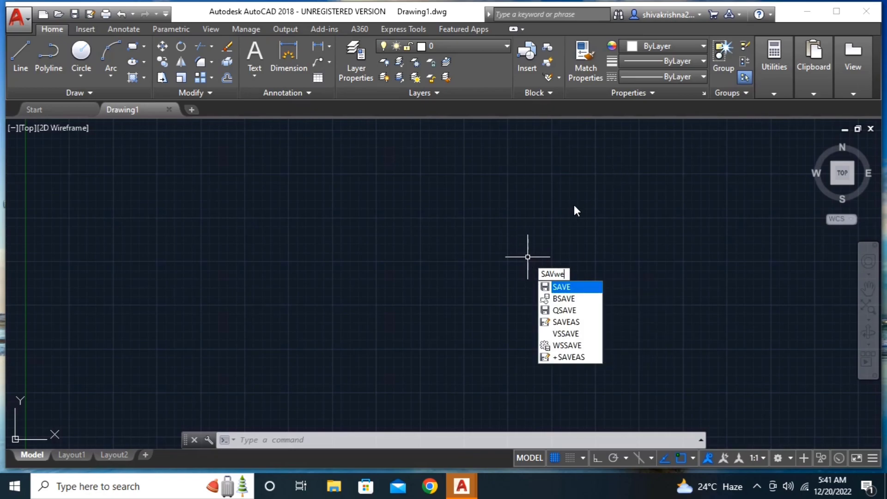
{"action": "key", "text": "Return"}
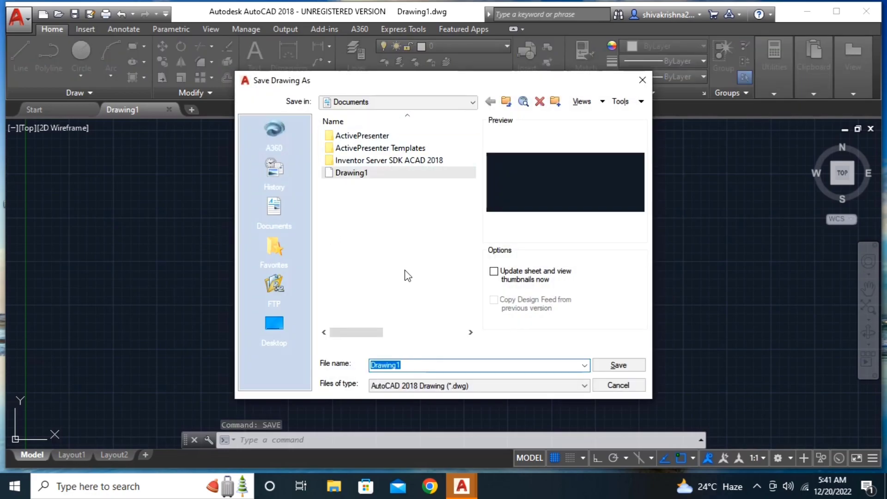
{"action": "left_click", "coordinate": [404, 101]}
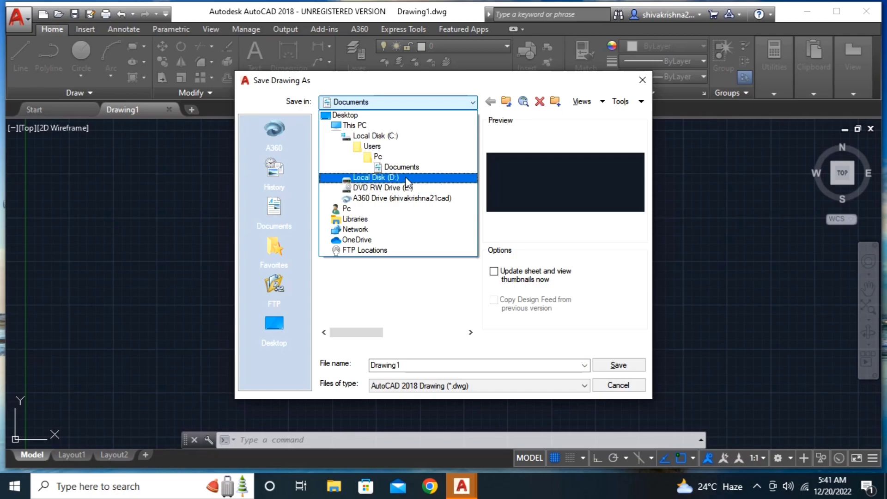
{"action": "left_click", "coordinate": [397, 135]}
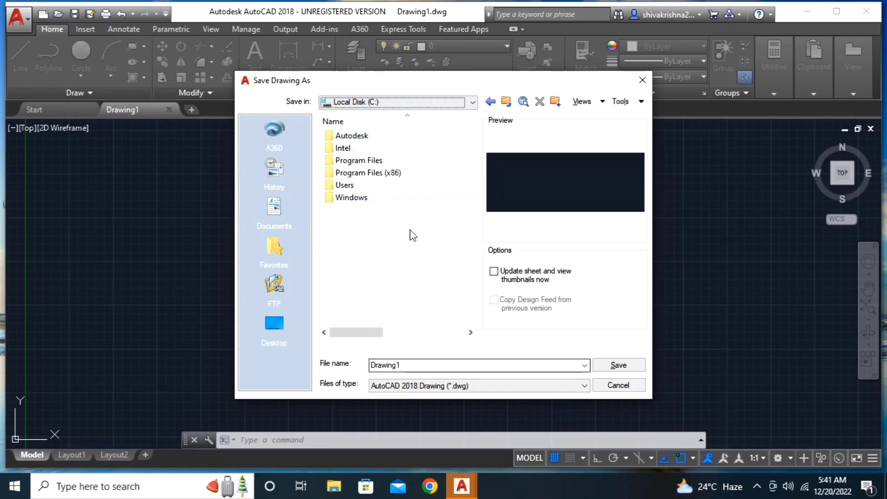
{"action": "double_click", "coordinate": [405, 365]}
{"action": "key", "text": "BackSpace"}
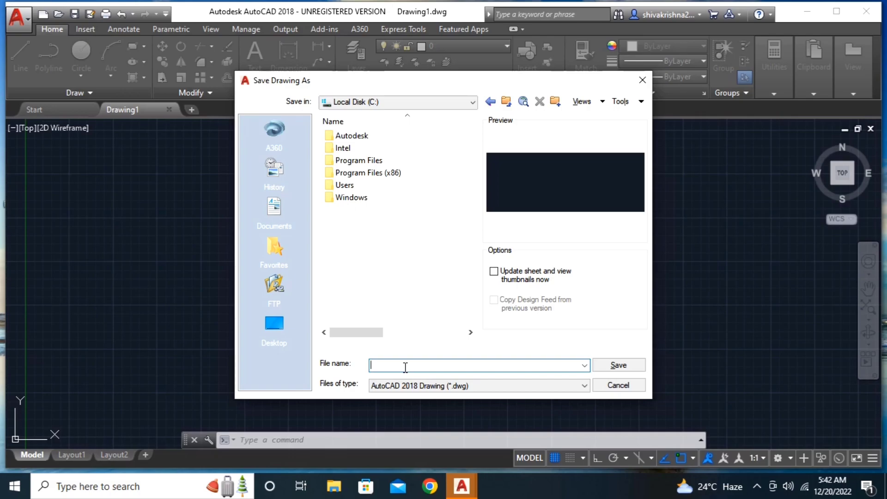
{"action": "type", "text": "autoca"}
{"action": "type", "text": "d 2"}
{"action": "type", "text": "bhk"}
{"action": "left_click", "coordinate": [619, 366]}
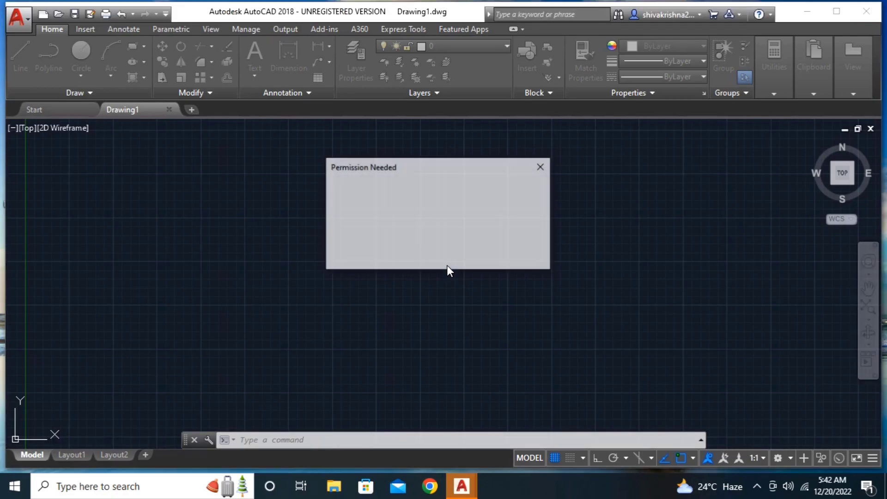
{"action": "left_click", "coordinate": [536, 257]}
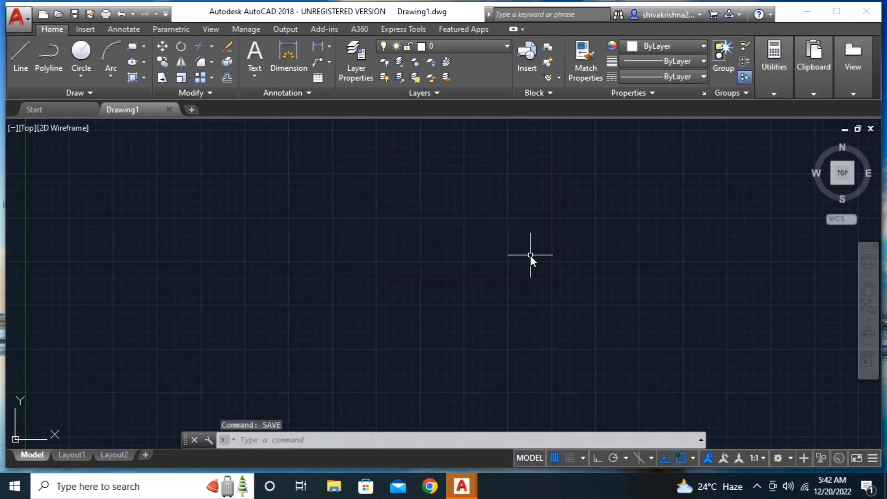
- Set the SAVETIME automatic save interval to 1 minute
{"action": "type", "text": "save"}
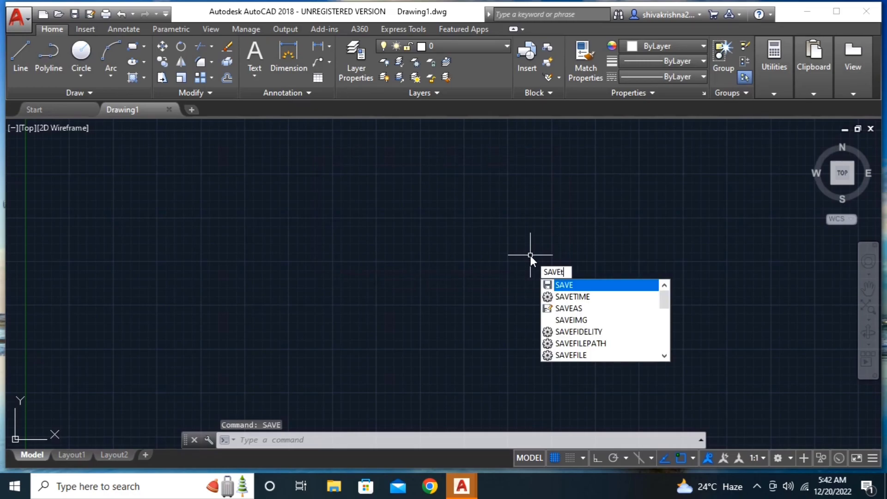
{"action": "type", "text": "time"}
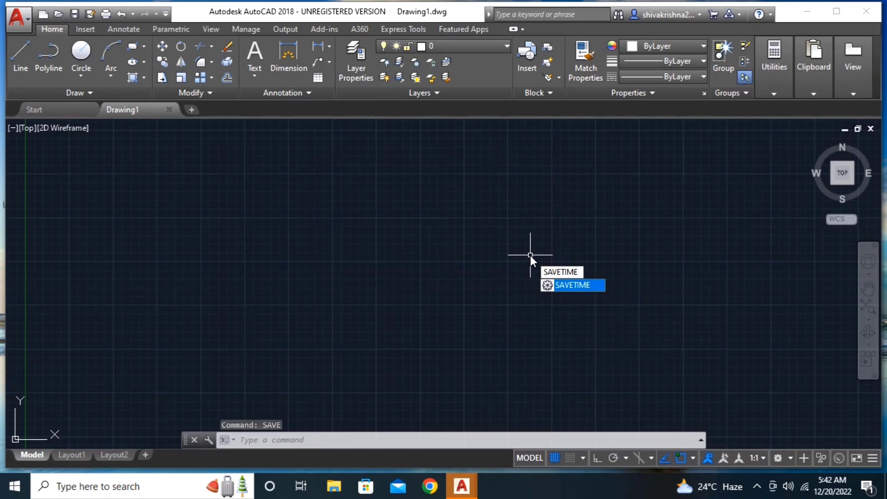
{"action": "key", "text": "Return"}
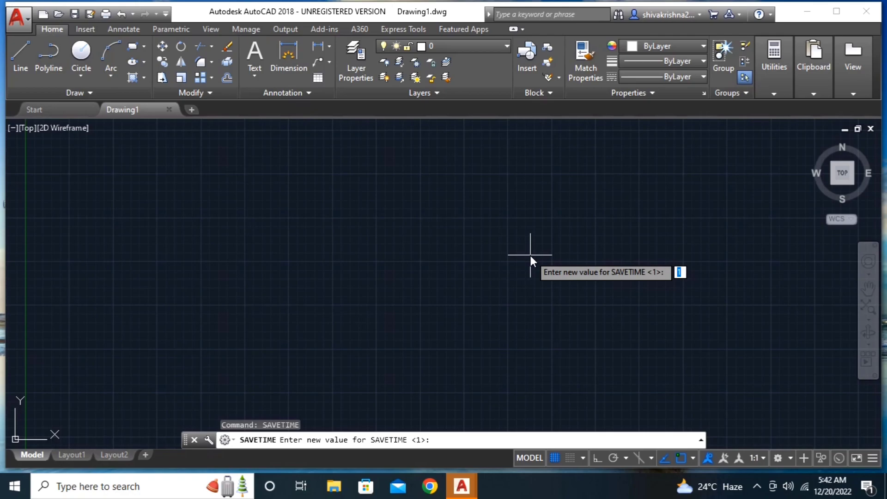
{"action": "type", "text": "1"}
{"action": "key", "text": "Return"}
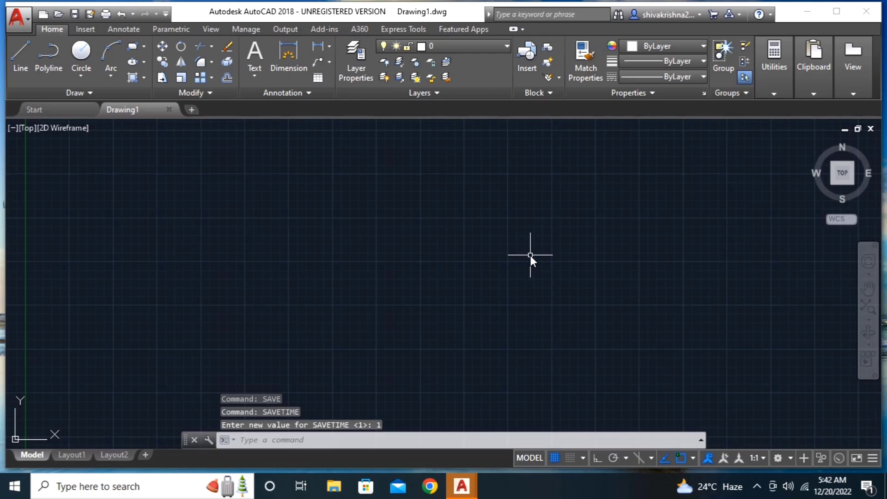
- In Drawing Units, set length type to Engineering with 0'-0" precision
{"action": "type", "text": "un"}
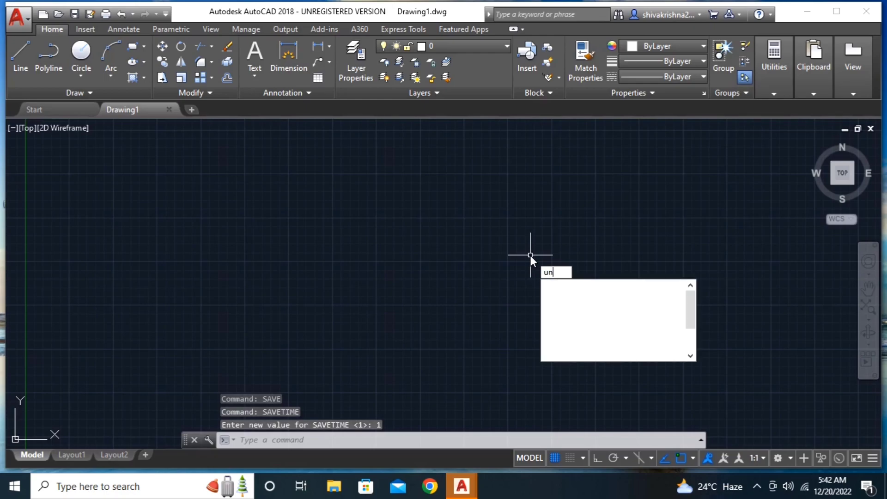
{"action": "key", "text": "Return"}
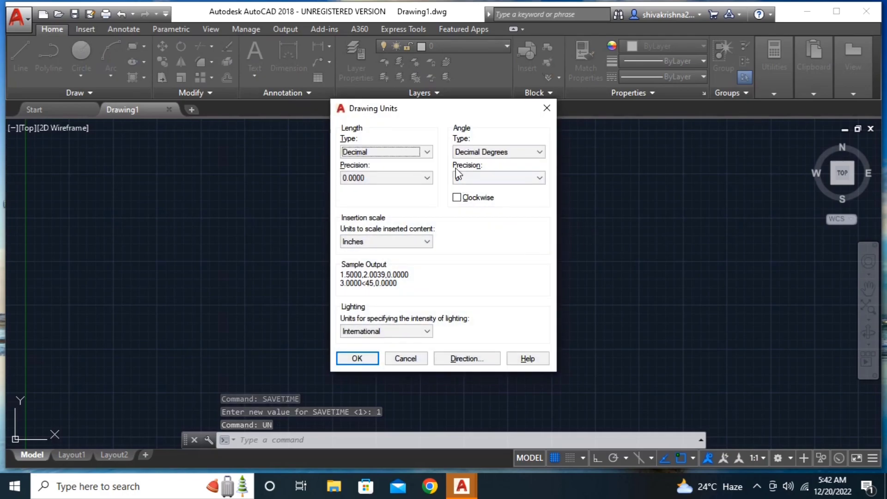
{"action": "left_click", "coordinate": [419, 155]}
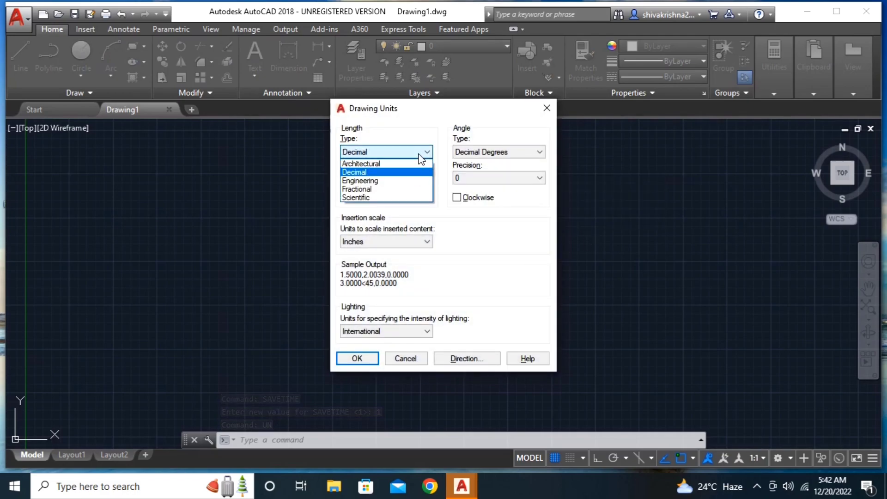
{"action": "left_click", "coordinate": [413, 179]}
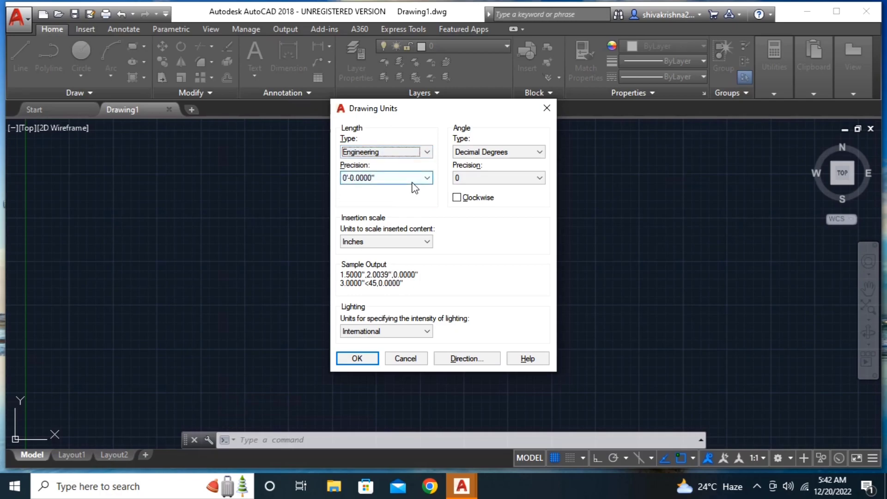
{"action": "left_click", "coordinate": [409, 179]}
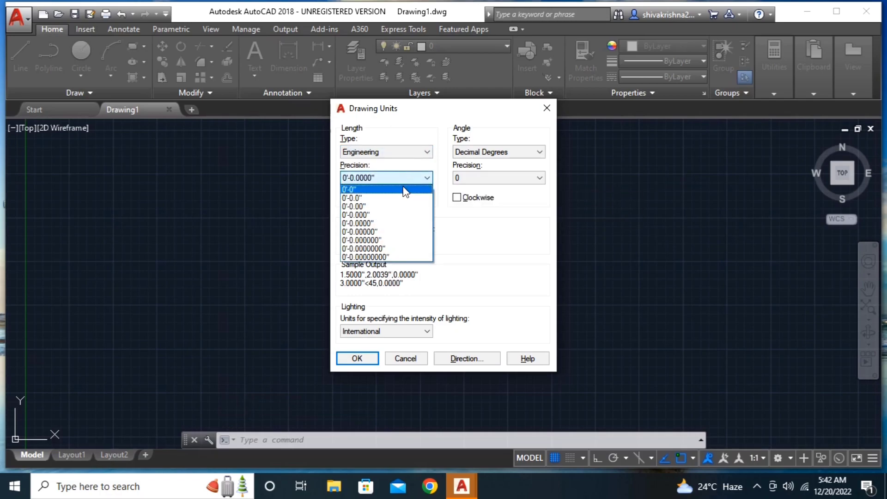
{"action": "left_click", "coordinate": [401, 189]}
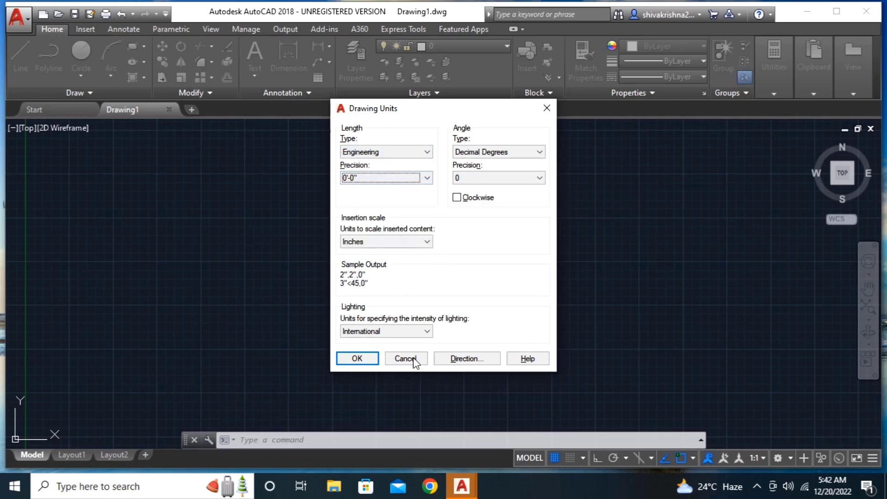
{"action": "left_click", "coordinate": [356, 359]}
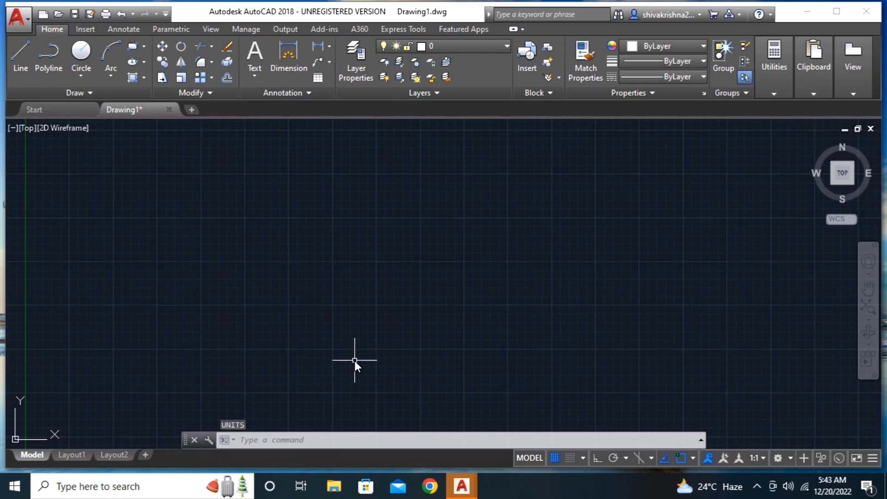
- Run LIMITS with lower-left corner 0,0 and upper-right corner 100',100'
{"action": "type", "text": "lt"}
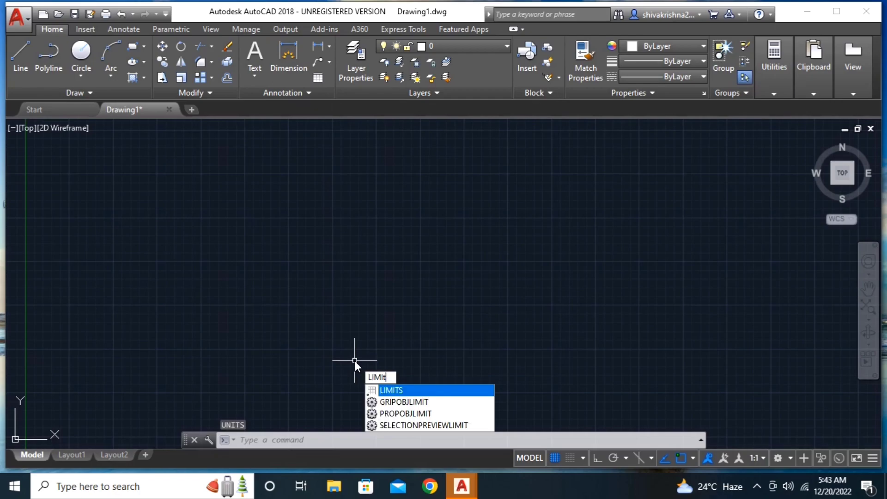
{"action": "type", "text": "s"}
{"action": "key", "text": "Return"}
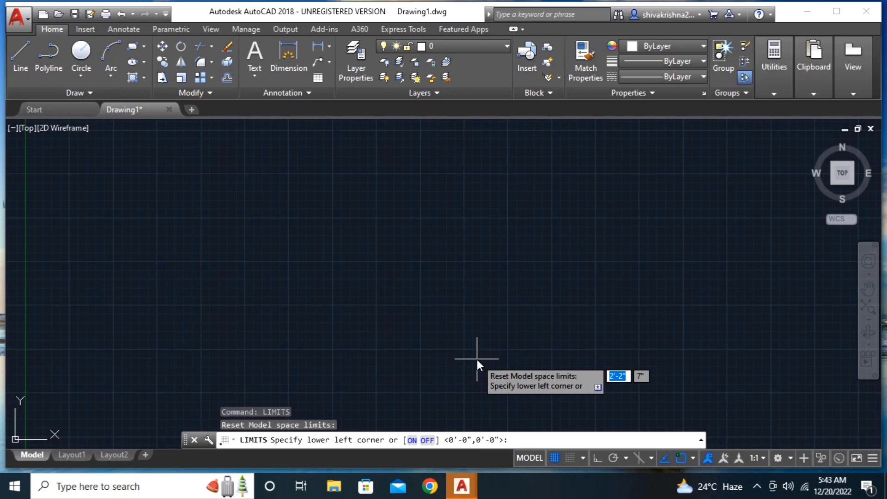
{"action": "key", "text": "BackSpace"}
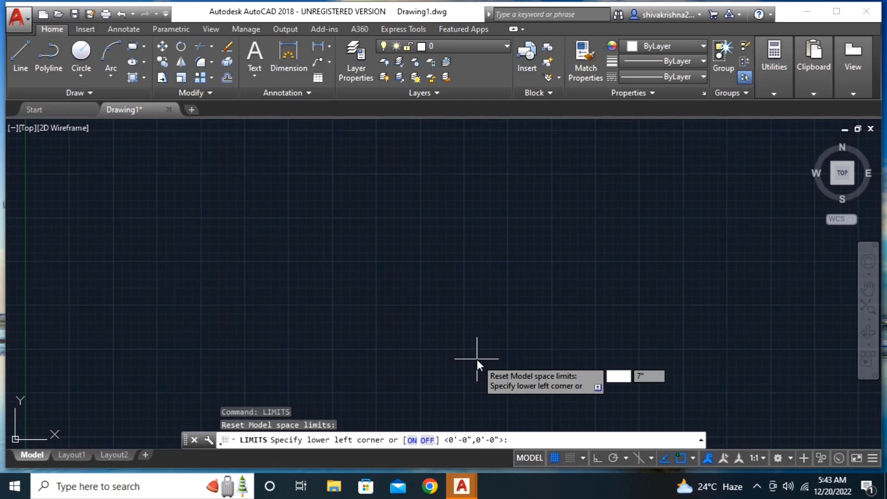
{"action": "type", "text": "0"}
{"action": "key", "text": "Tab"}
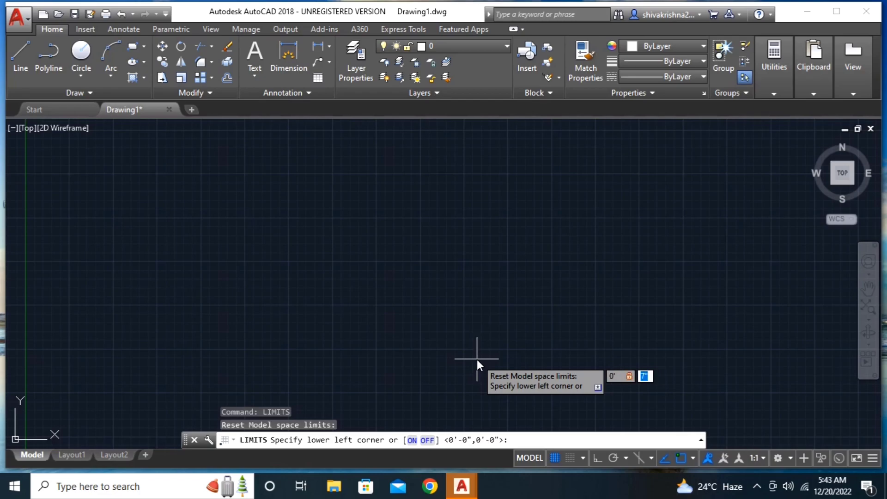
{"action": "type", "text": "0"}
{"action": "key", "text": "Return"}
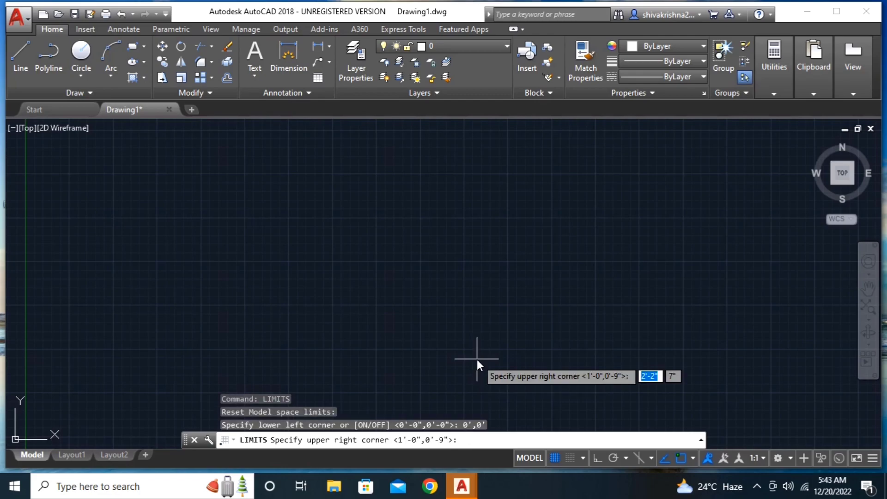
{"action": "type", "text": "100"}
{"action": "type", "text": "'"}
{"action": "key", "text": "Tab"}
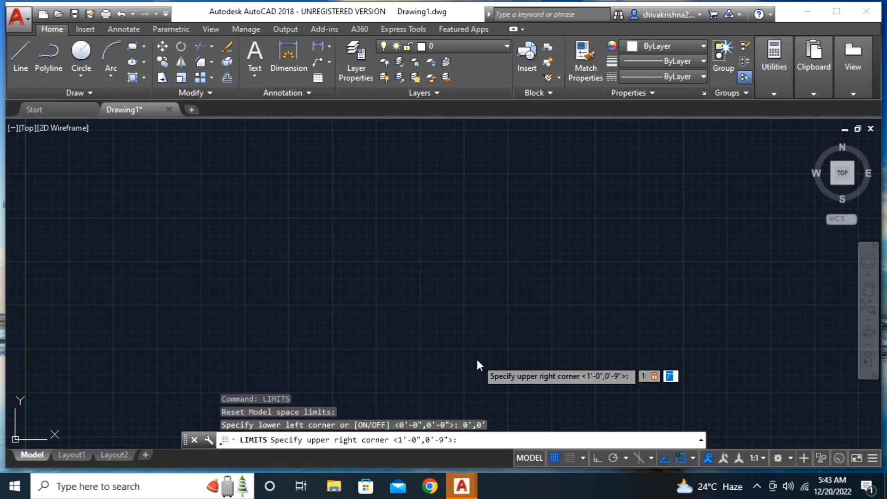
{"action": "type", "text": "100"}
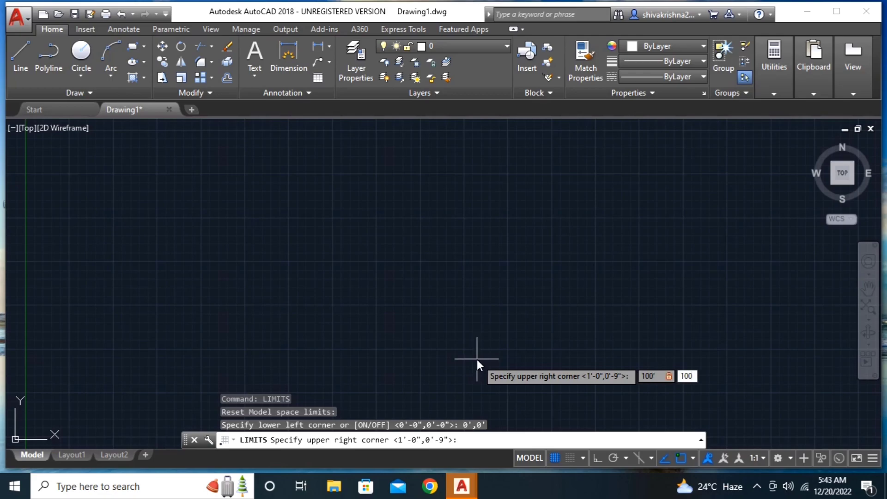
{"action": "key", "text": "Return"}
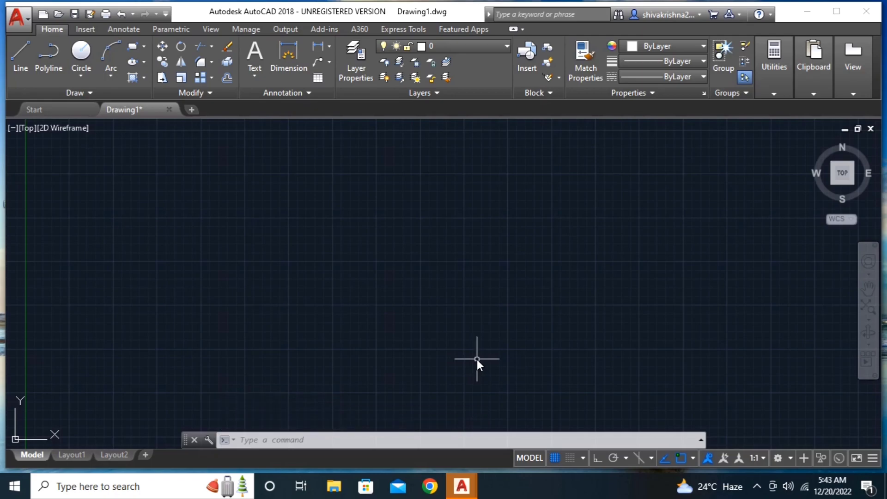
- Zoom All to show the full drawing limits
{"action": "type", "text": "z"}
{"action": "key", "text": "Return"}
{"action": "type", "text": "a"}
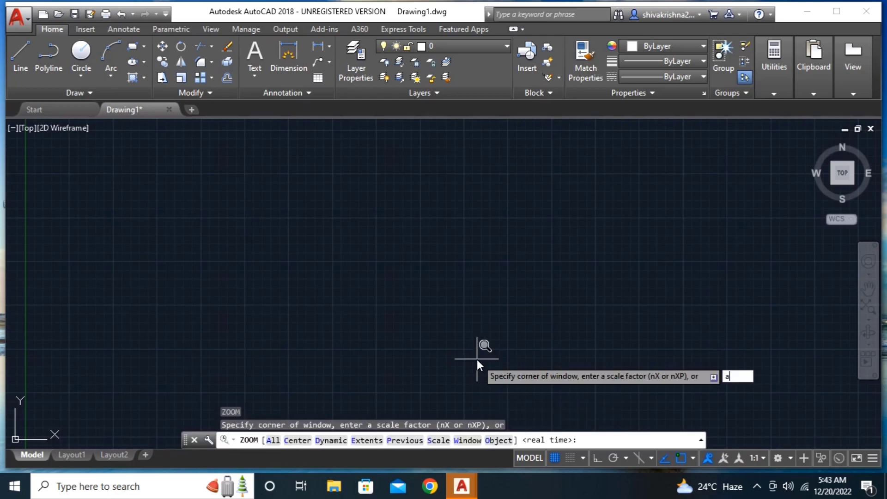
{"action": "key", "text": "Return"}
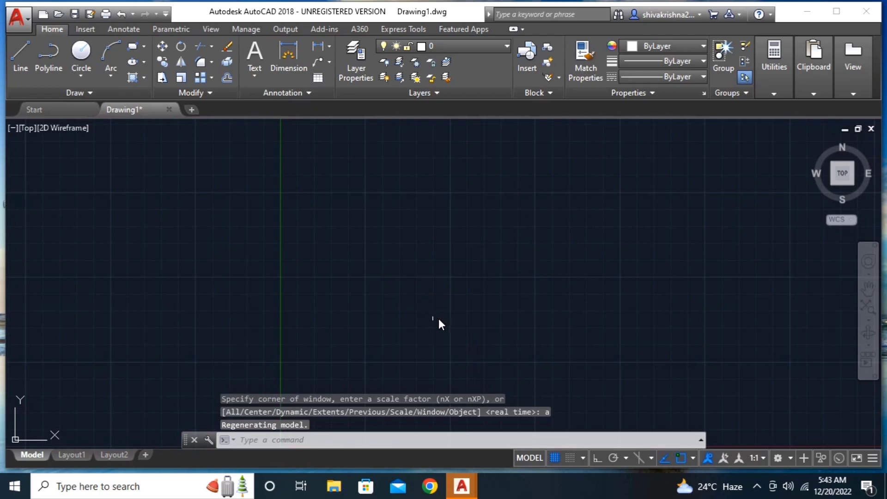
- Pan and zoom the grid until the origin and axes sit at the lower left
{"action": "mouse_move", "coordinate": [458, 317]}
{"action": "middle_mouse_down"}
{"action": "mouse_move", "coordinate": [439, 287]}
{"action": "mouse_move", "coordinate": [512, 267]}
{"action": "mouse_move", "coordinate": [378, 263]}
{"action": "mouse_move", "coordinate": [414, 270]}
{"action": "middle_mouse_up"}
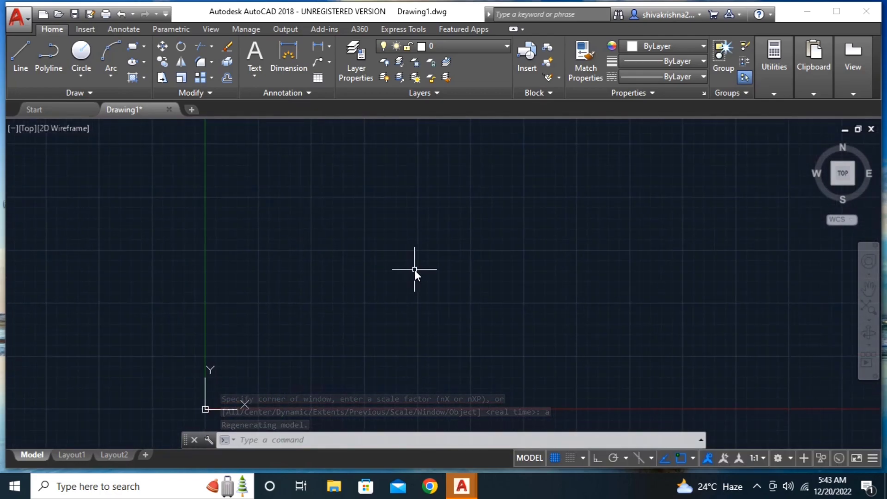
{"action": "scroll", "coordinate": [414, 270], "scroll_direction": "up", "scroll_amount": 2}
{"action": "scroll", "coordinate": [414, 270], "scroll_direction": "down", "scroll_amount": 1}
{"action": "scroll", "coordinate": [422, 268], "scroll_direction": "up", "scroll_amount": 1}
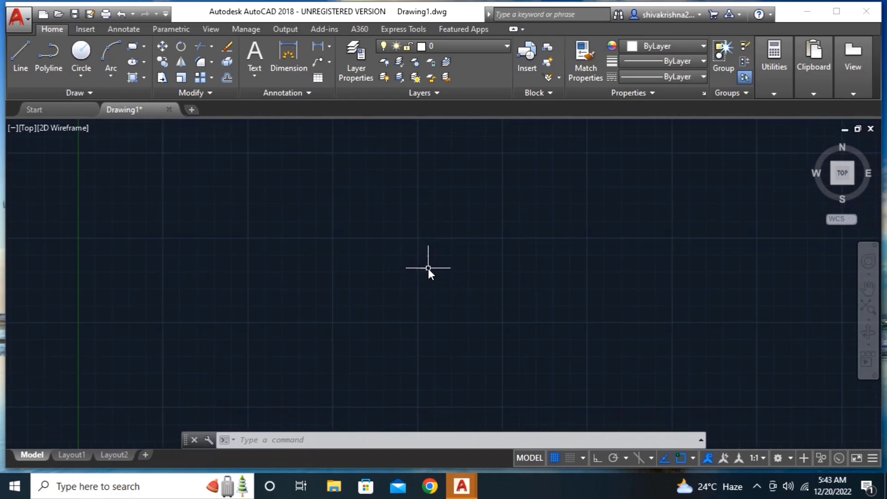
{"action": "scroll", "coordinate": [427, 268], "scroll_direction": "down", "scroll_amount": 1}
{"action": "scroll", "coordinate": [428, 267], "scroll_direction": "up", "scroll_amount": 2}
{"action": "scroll", "coordinate": [423, 266], "scroll_direction": "down", "scroll_amount": 3}
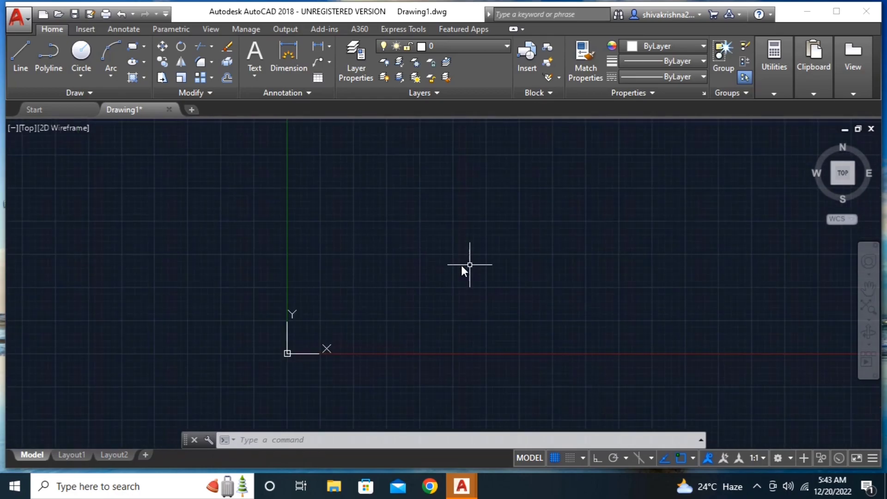
{"action": "middle_click_drag", "start_coordinate": [447, 265], "coordinate": [370, 268]}
{"action": "scroll", "coordinate": [395, 260], "scroll_direction": "up", "scroll_amount": 2}
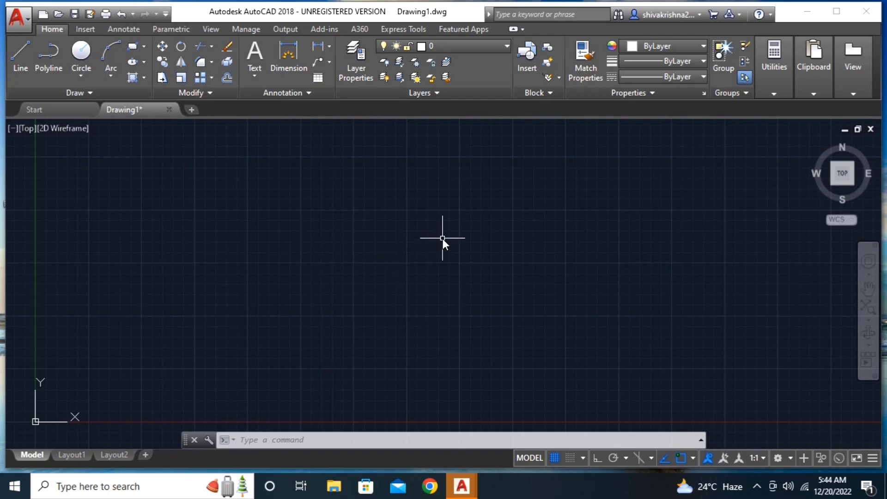
{"action": "scroll", "coordinate": [442, 237], "scroll_direction": "up", "scroll_amount": 2}
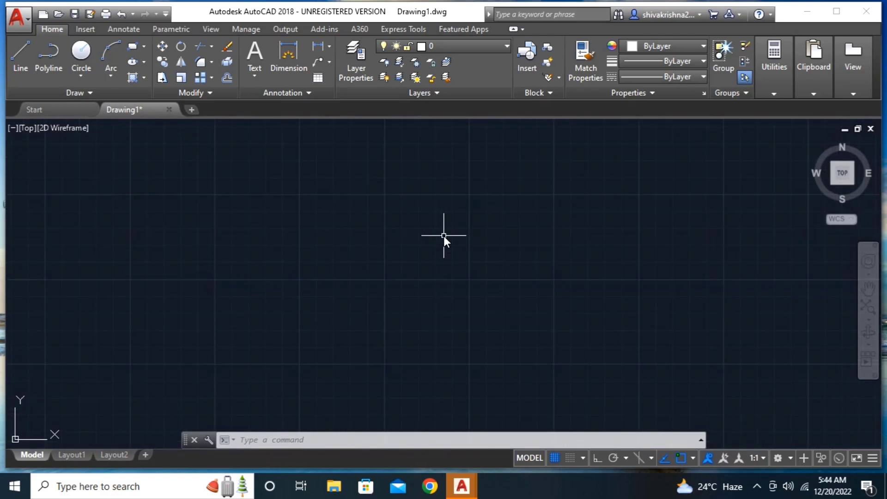
{"action": "scroll", "coordinate": [444, 236], "scroll_direction": "down", "scroll_amount": 2}
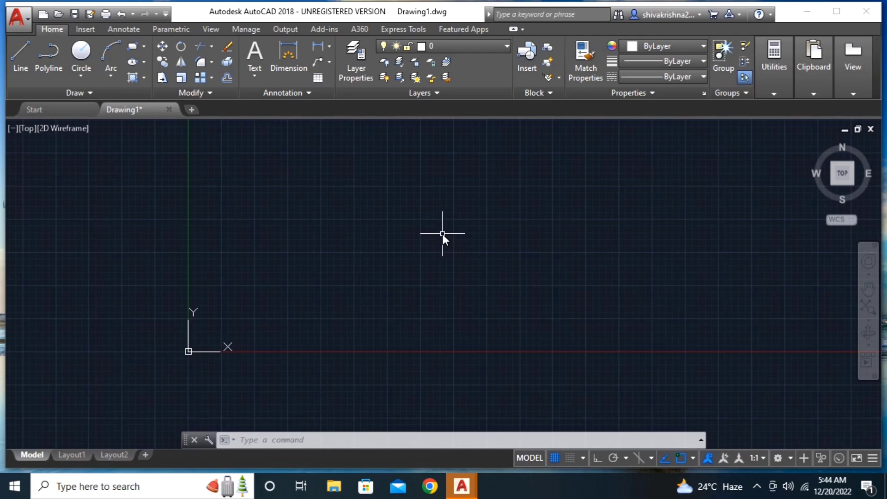
- Enable every object snap mode, Endpoint through Parallel, in Drafting Settings
{"action": "type", "text": "os"}
{"action": "key", "text": "Return"}
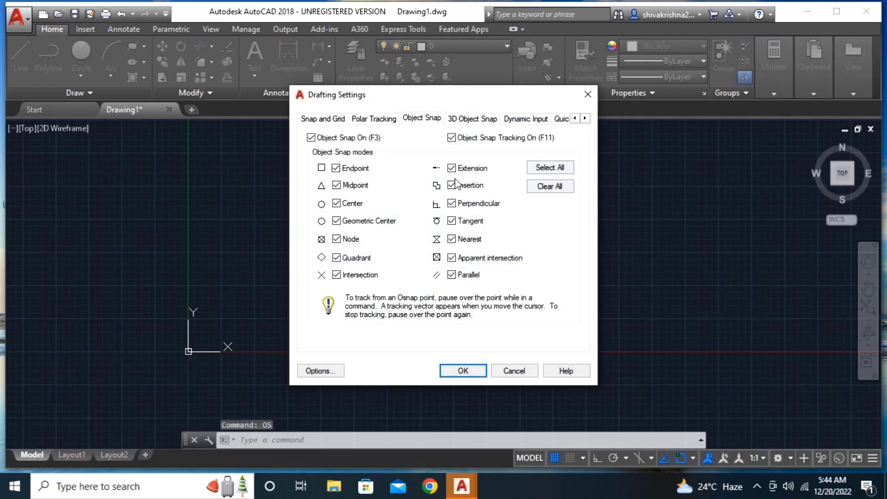
{"action": "left_click", "coordinate": [459, 375]}
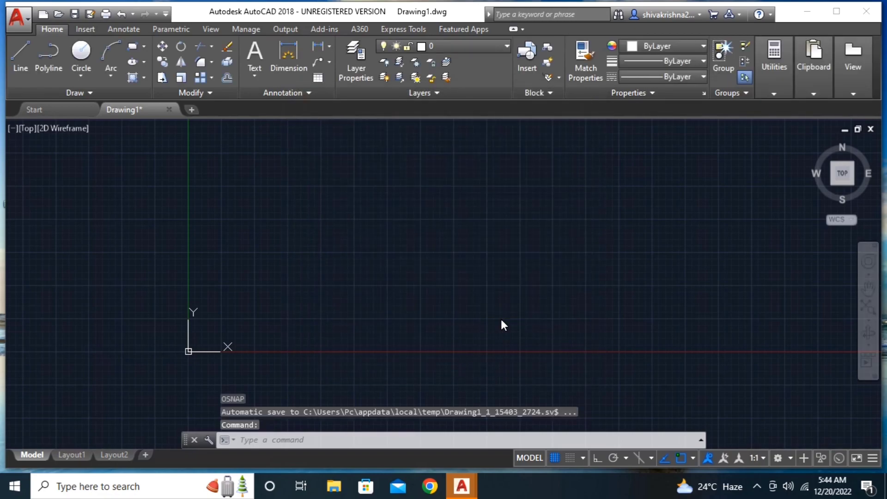
{"action": "type", "text": "d"}
{"action": "key", "text": "Return"}
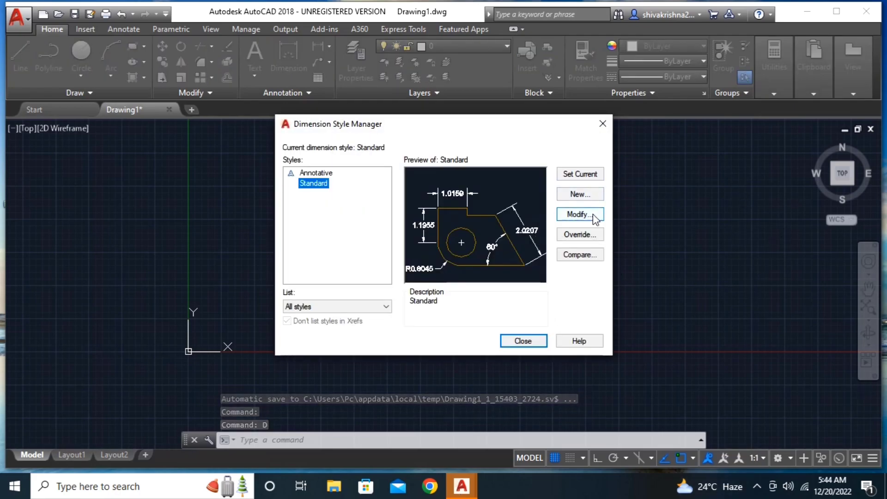
- Give the Standard dimension style architectural tick arrowheads and text aligned with the dimension line
{"action": "left_click", "coordinate": [593, 215]}
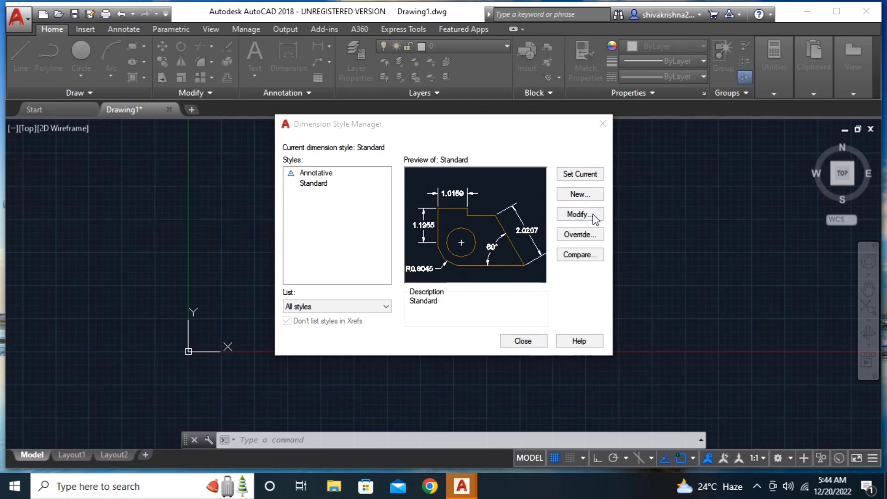
{"action": "left_click", "coordinate": [341, 100]}
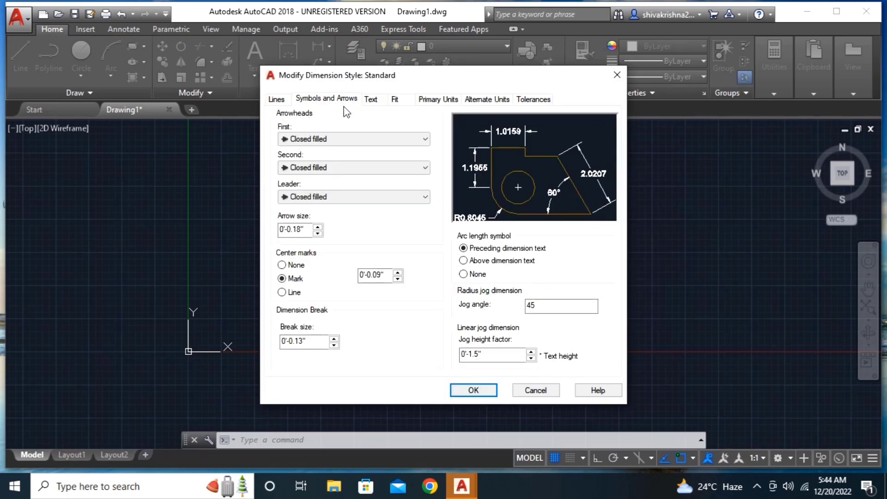
{"action": "left_click", "coordinate": [359, 139]}
{"action": "left_click", "coordinate": [359, 194]}
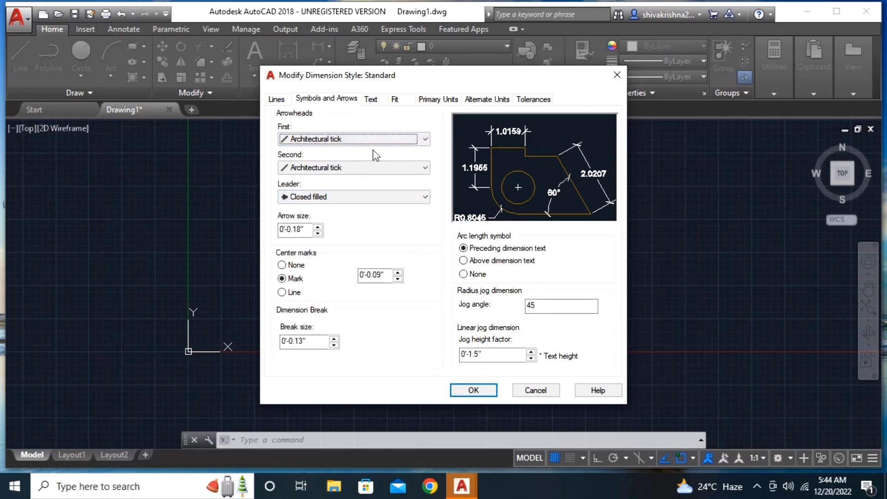
{"action": "left_click", "coordinate": [371, 99]}
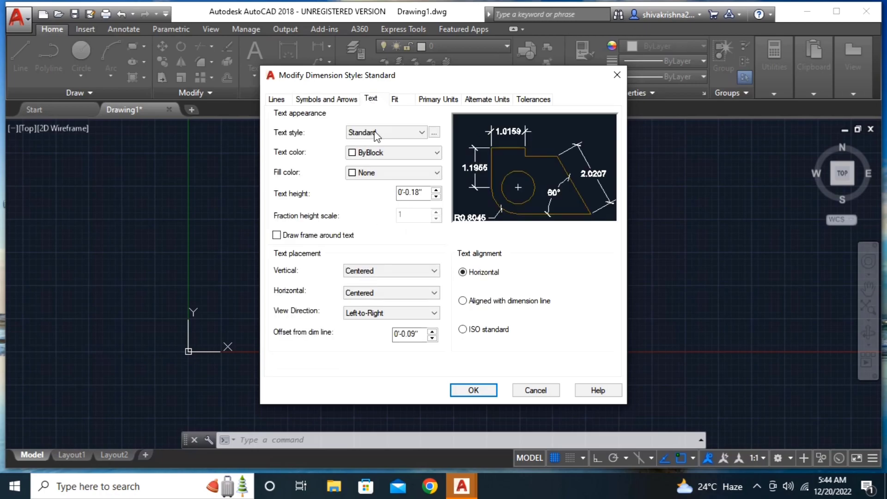
{"action": "left_click", "coordinate": [481, 301]}
{"action": "left_click", "coordinate": [394, 100]}
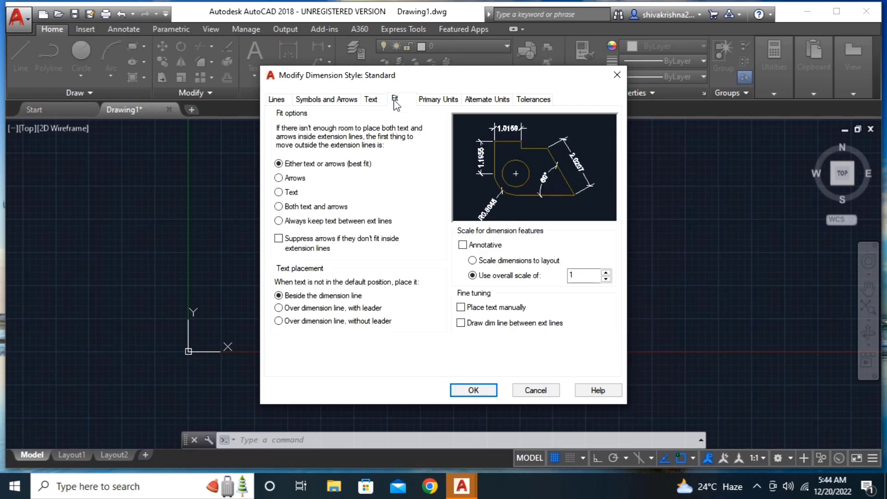
{"action": "left_click", "coordinate": [278, 99]}
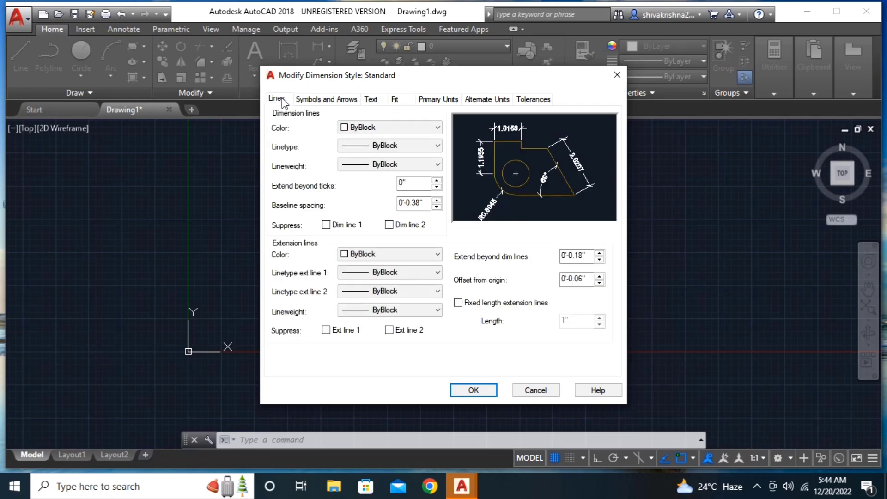
- Set Standard's primary units to Engineering with 0'-0" precision and apply the style
{"action": "left_click", "coordinate": [434, 100]}
{"action": "left_click", "coordinate": [483, 100]}
{"action": "left_click", "coordinate": [547, 102]}
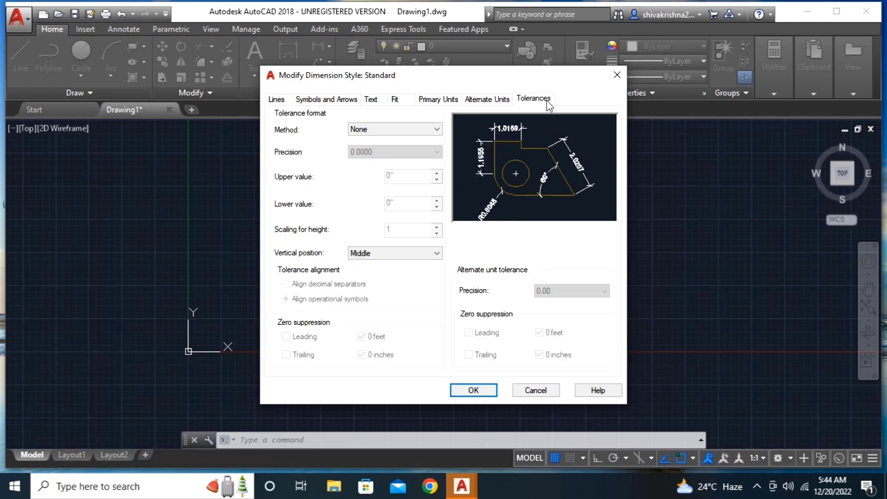
{"action": "left_click", "coordinate": [439, 99]}
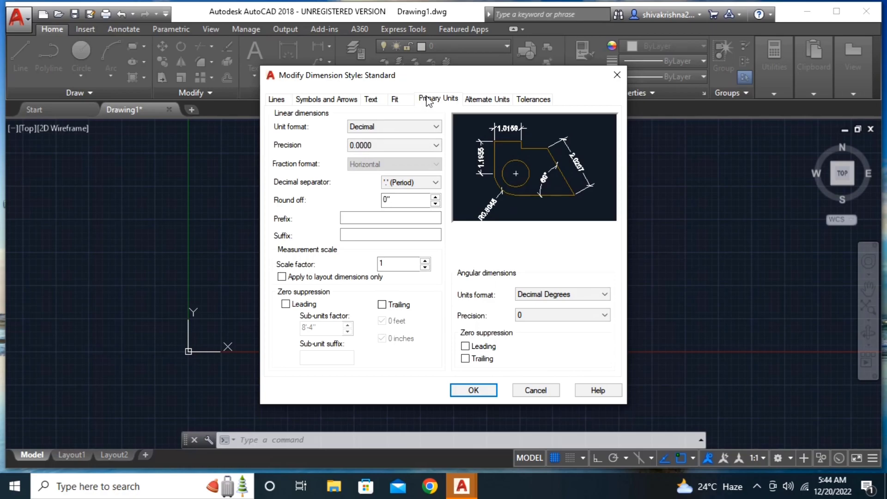
{"action": "left_click", "coordinate": [429, 126]}
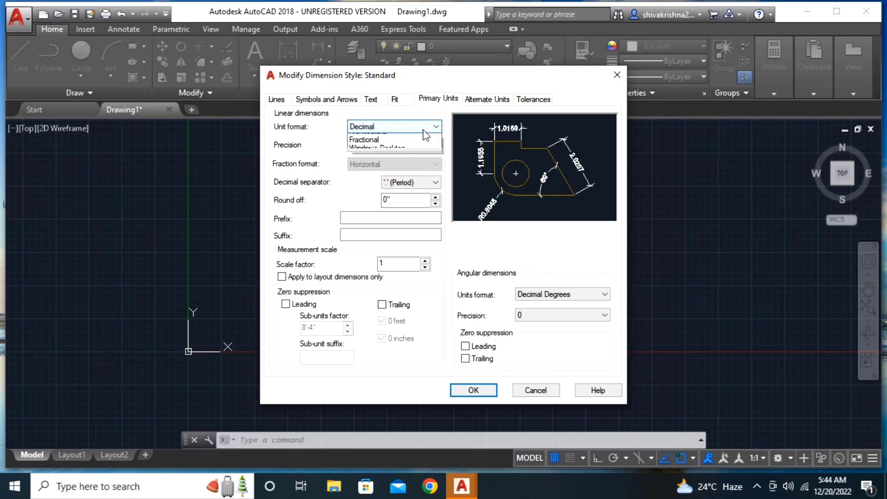
{"action": "left_click", "coordinate": [424, 156]}
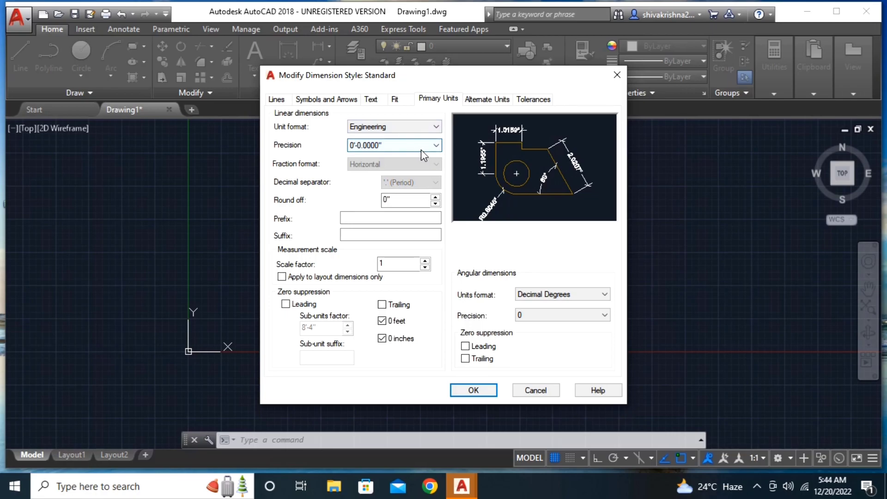
{"action": "left_click", "coordinate": [421, 146]}
{"action": "left_click", "coordinate": [421, 158]}
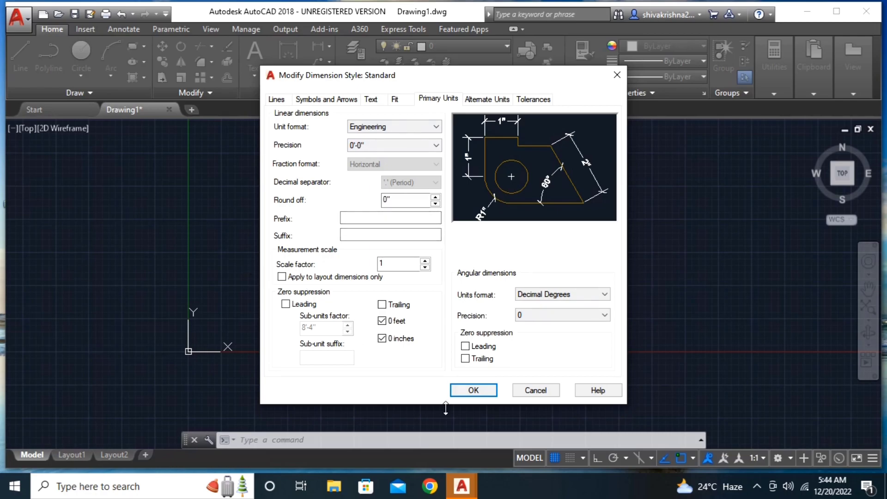
{"action": "left_click", "coordinate": [474, 390]}
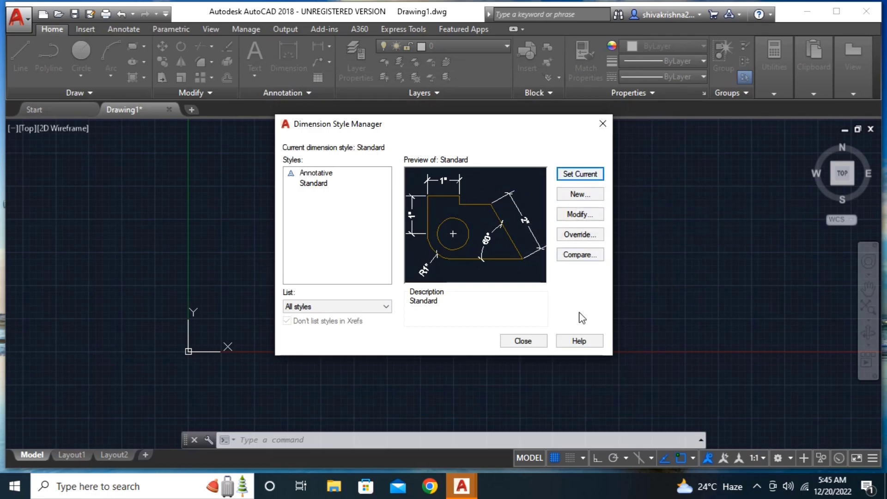
{"action": "left_click", "coordinate": [530, 341]}
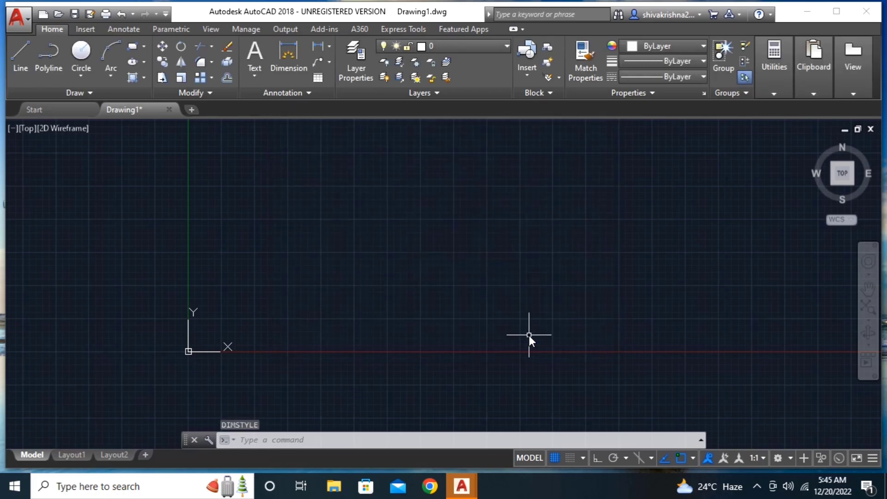
- Add two new layers, Layer1 and Layer2, in the Layer Properties Manager
{"action": "type", "text": "LA"}
{"action": "key", "text": "Return"}
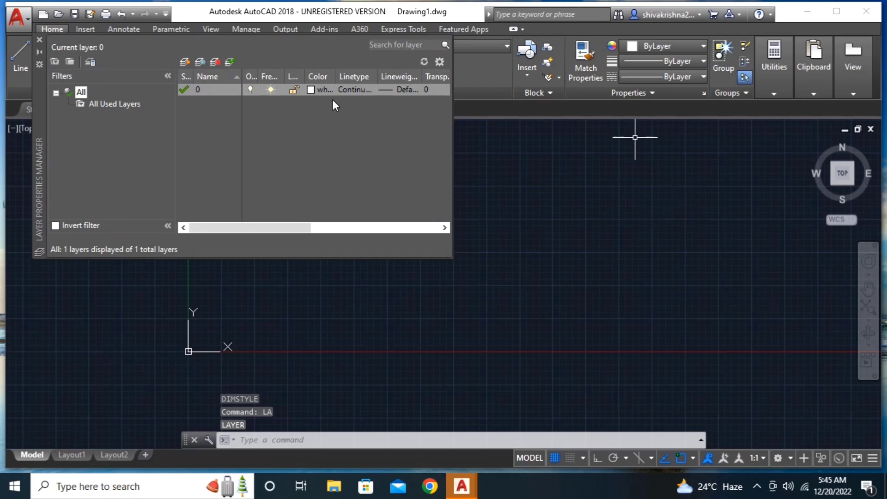
{"action": "double_click", "coordinate": [231, 86]}
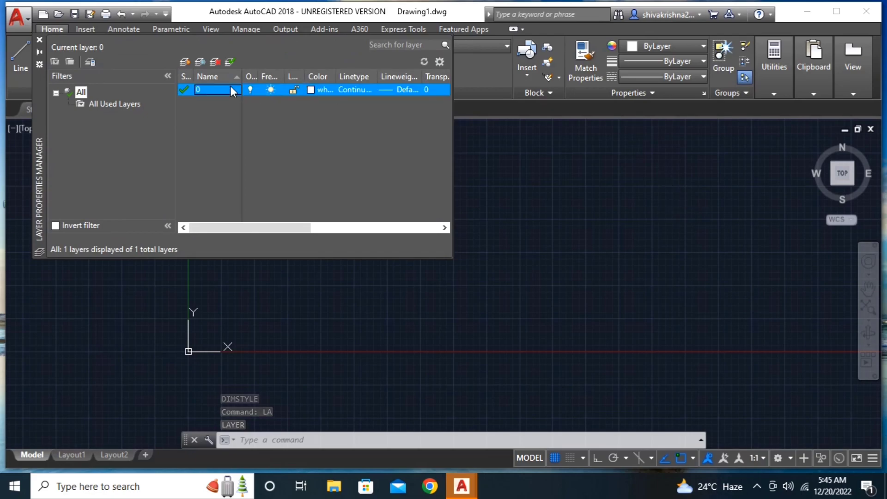
{"action": "key", "text": "alt+n"}
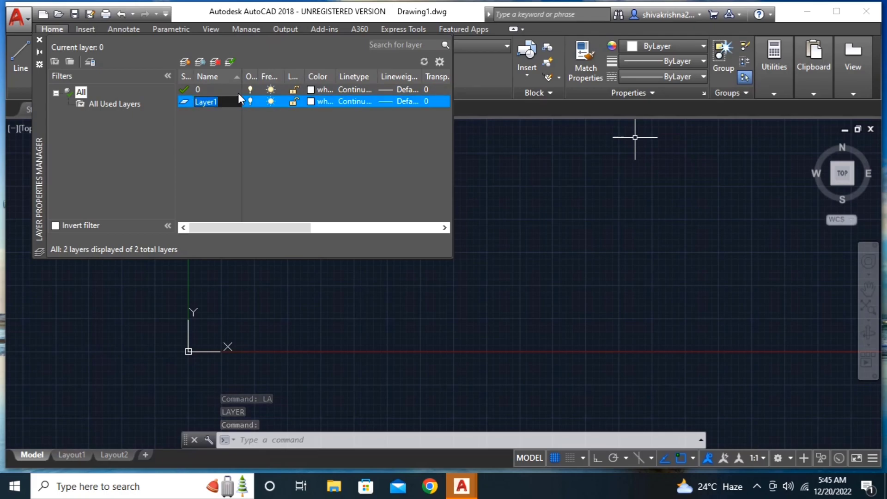
{"action": "double_click", "coordinate": [234, 90]}
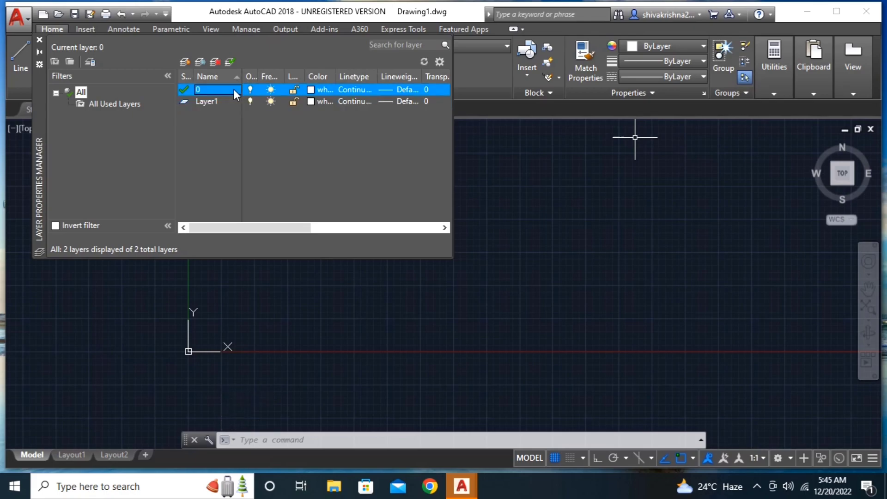
{"action": "double_click", "coordinate": [225, 101]}
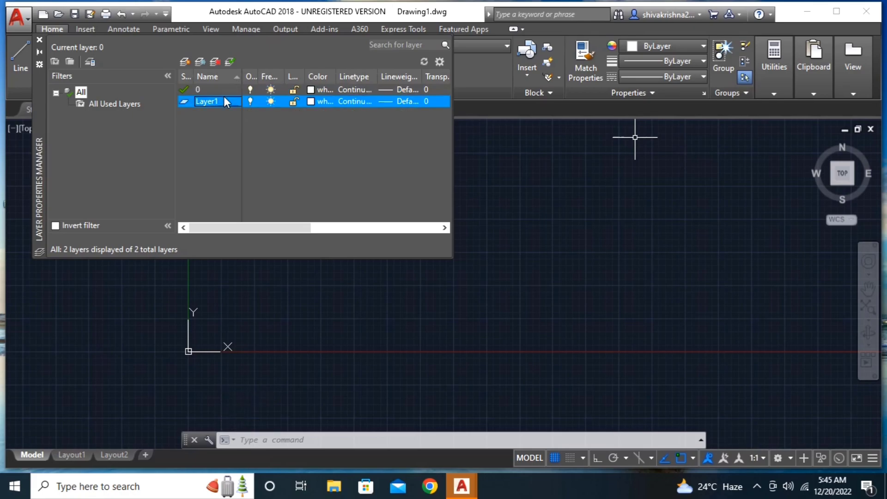
{"action": "left_click", "coordinate": [225, 91]}
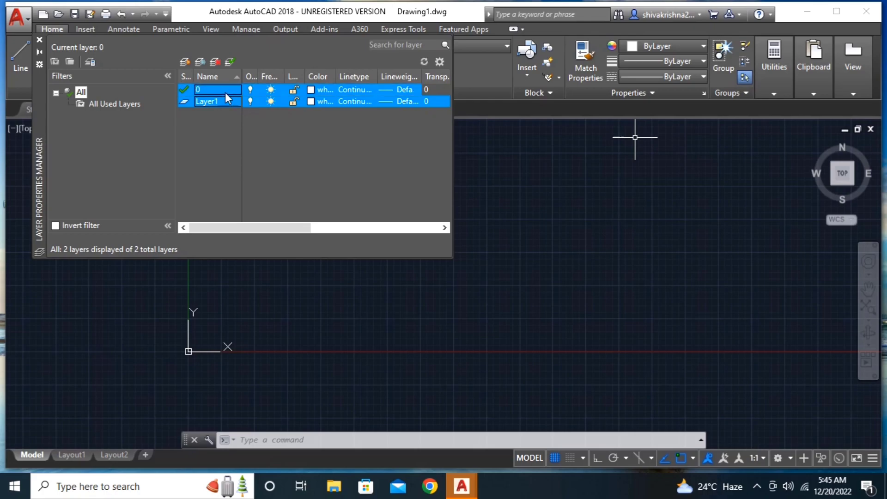
{"action": "double_click", "coordinate": [231, 101]}
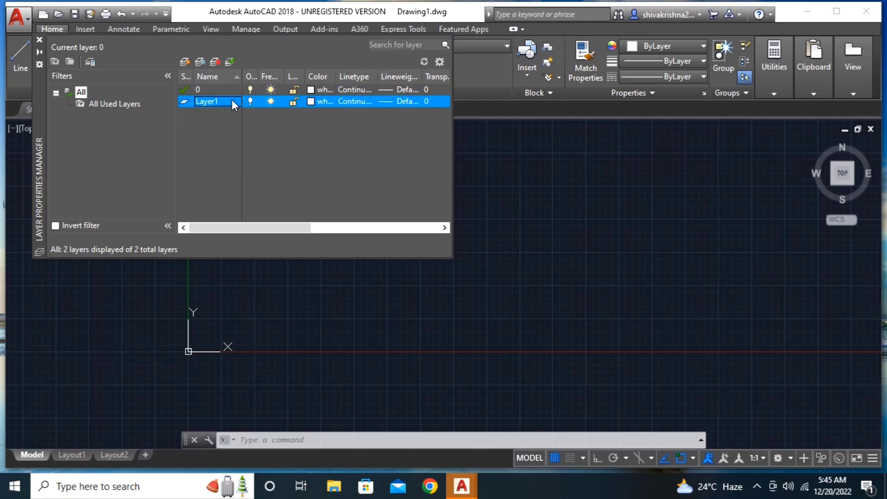
{"action": "key", "text": "alt+n"}
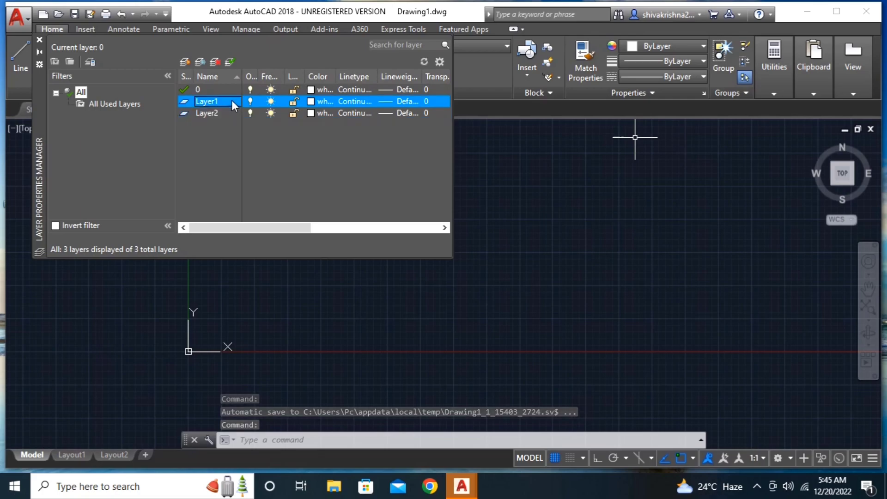
- Rename Layer1 to 'wall' and give it colour 30 (orange)
{"action": "left_click", "coordinate": [232, 101]}
{"action": "key", "text": "BackSpace"}
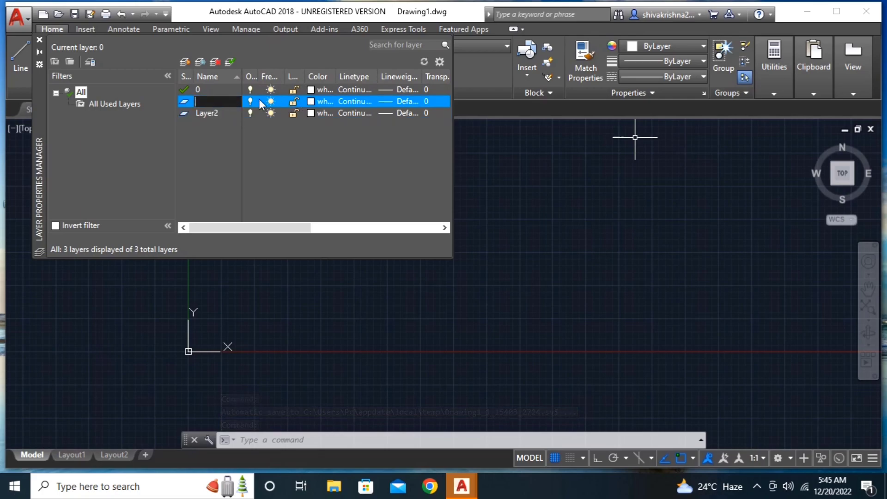
{"action": "type", "text": "wall"}
{"action": "key", "text": "Return"}
{"action": "left_click", "coordinate": [312, 101]}
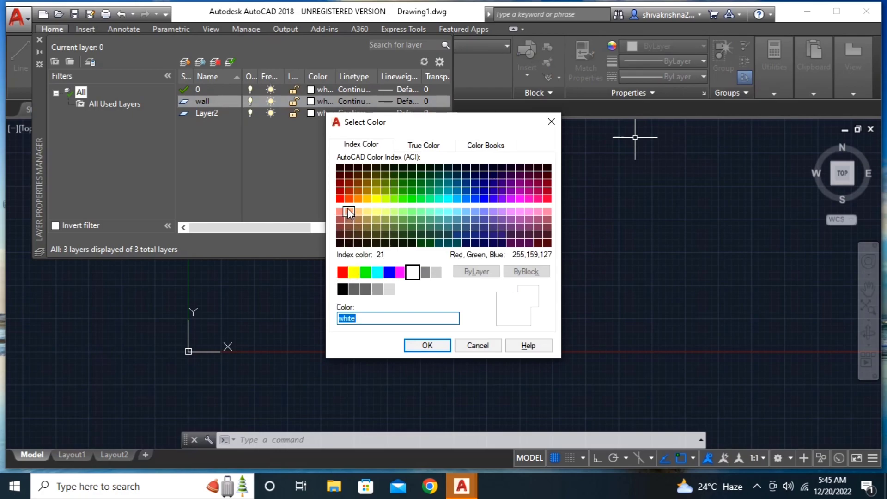
{"action": "left_click", "coordinate": [343, 272]}
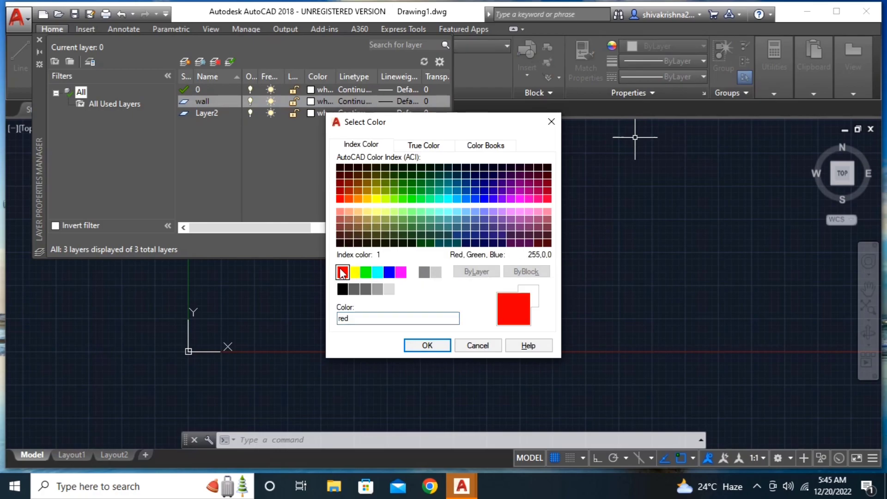
{"action": "left_click", "coordinate": [358, 199]}
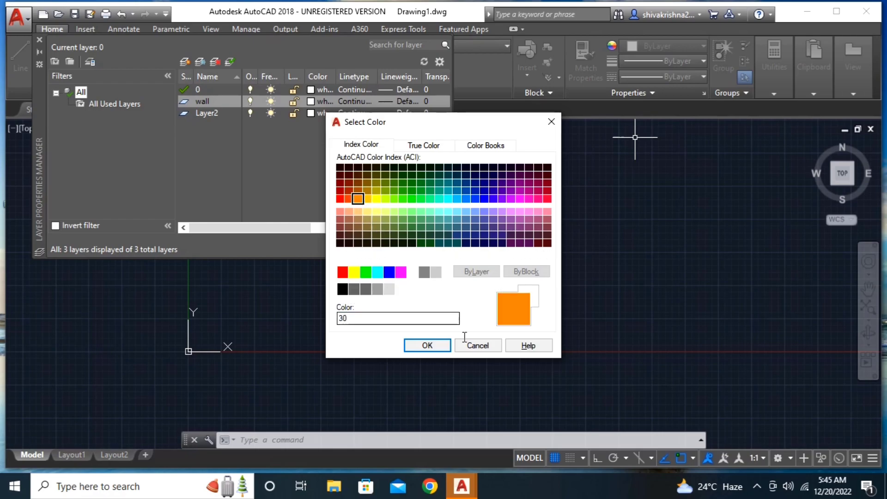
{"action": "left_click", "coordinate": [439, 344]}
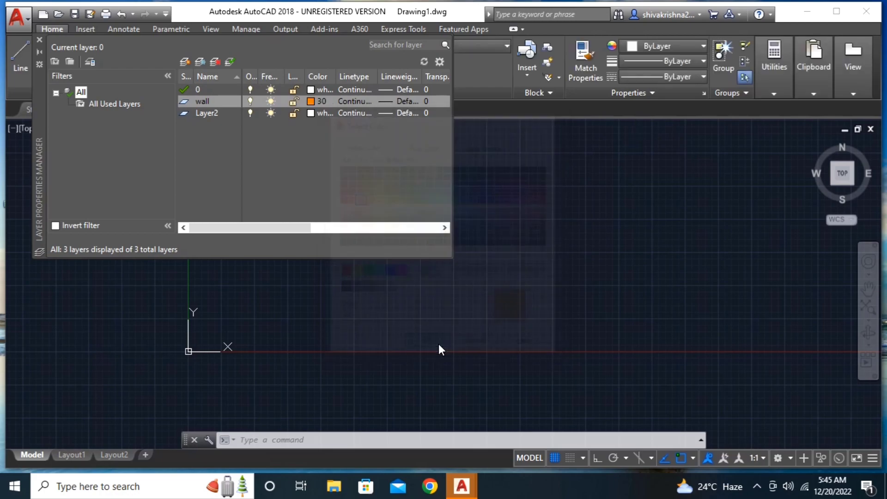
{"action": "left_click", "coordinate": [225, 112]}
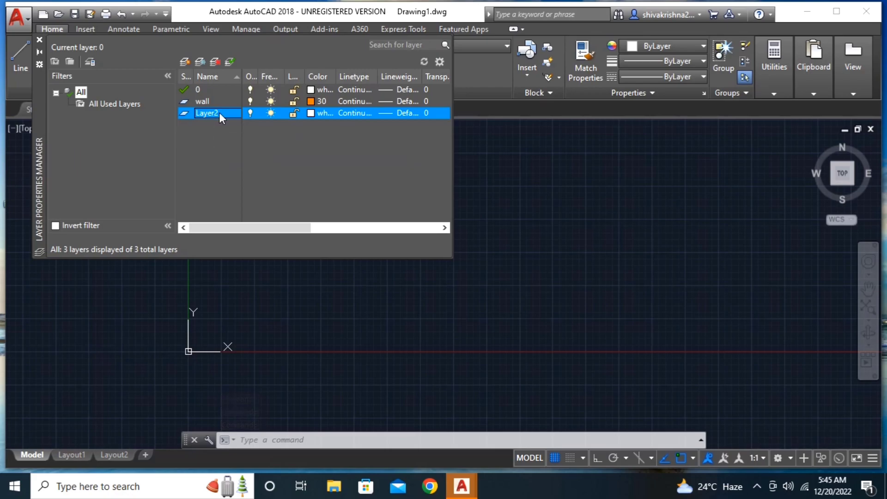
- Make Layer2 current, rename it 'doors', and colour it green
{"action": "double_click", "coordinate": [219, 112]}
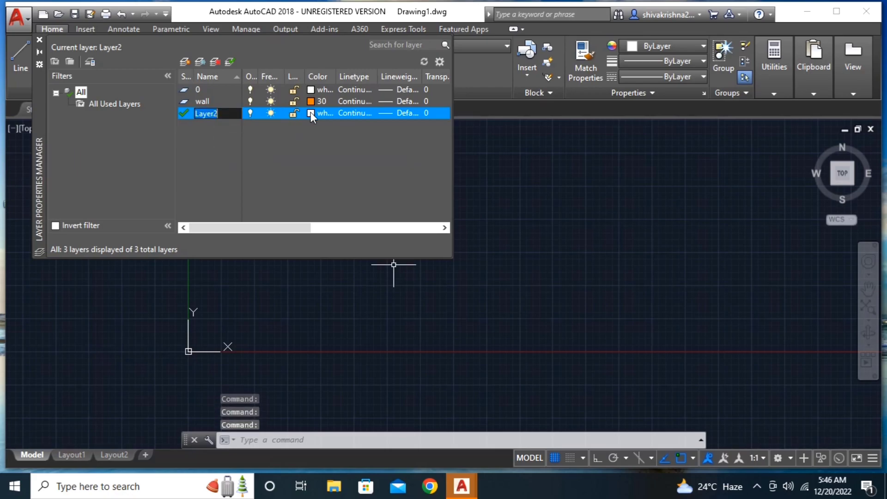
{"action": "type", "text": "d"}
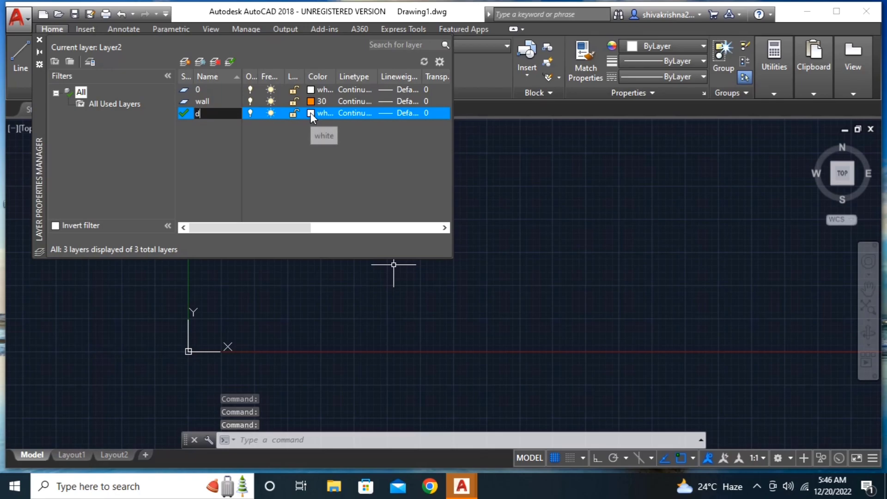
{"action": "type", "text": "oors"}
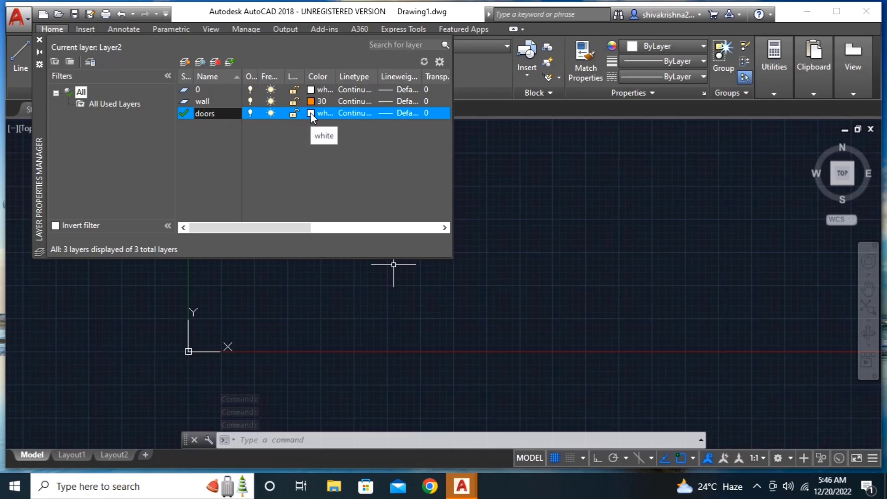
{"action": "key", "text": "Return"}
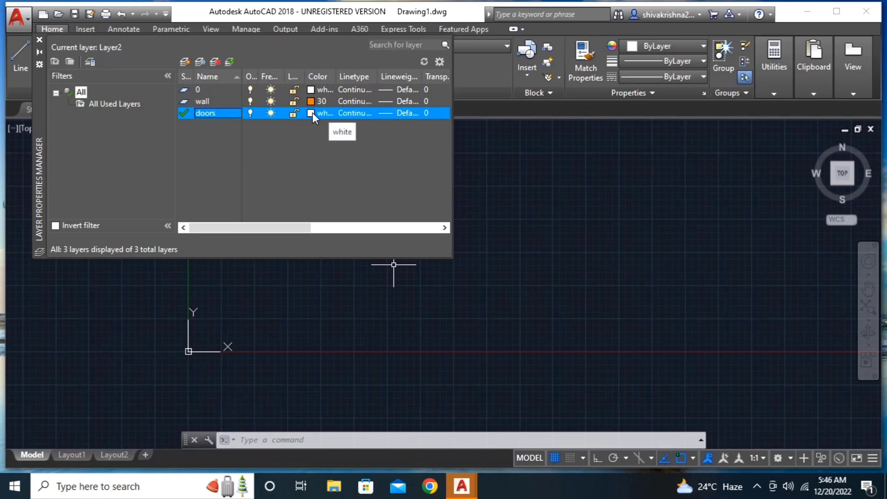
{"action": "left_click", "coordinate": [311, 114]}
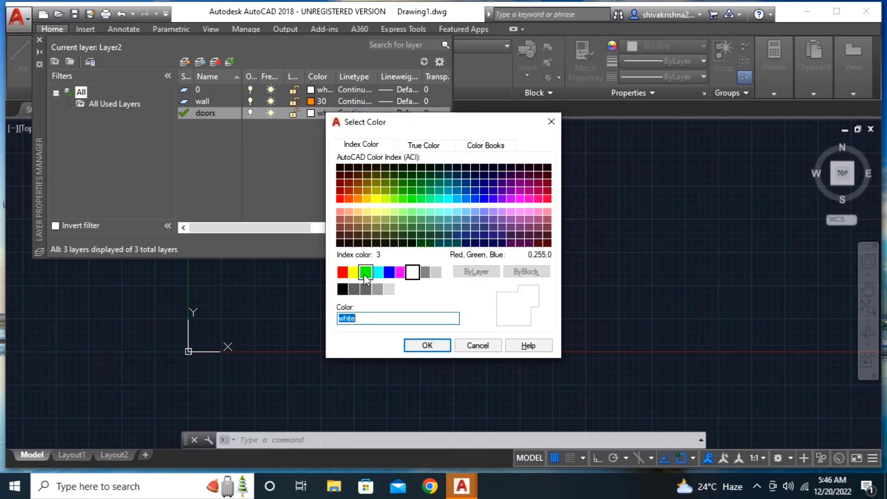
{"action": "left_click", "coordinate": [364, 273]}
{"action": "left_click", "coordinate": [418, 345]}
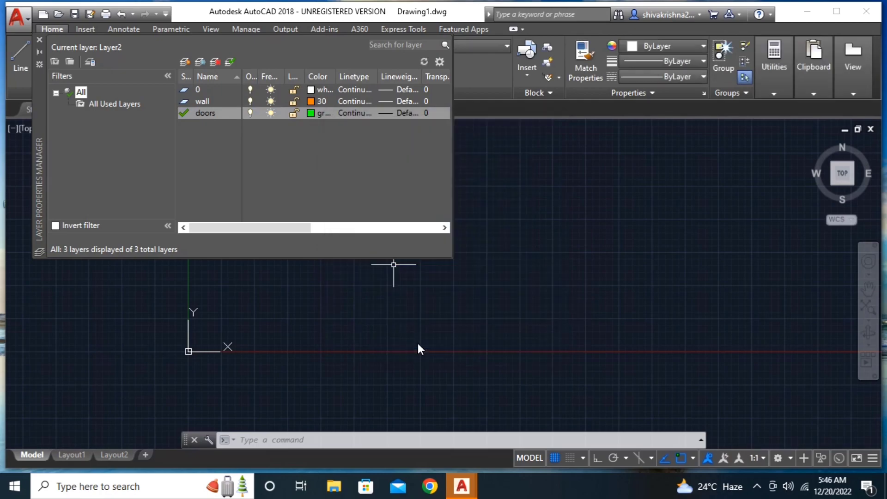
- Add a new layer named 'windows' coloured blue, then create one more layer
{"action": "double_click", "coordinate": [215, 111]}
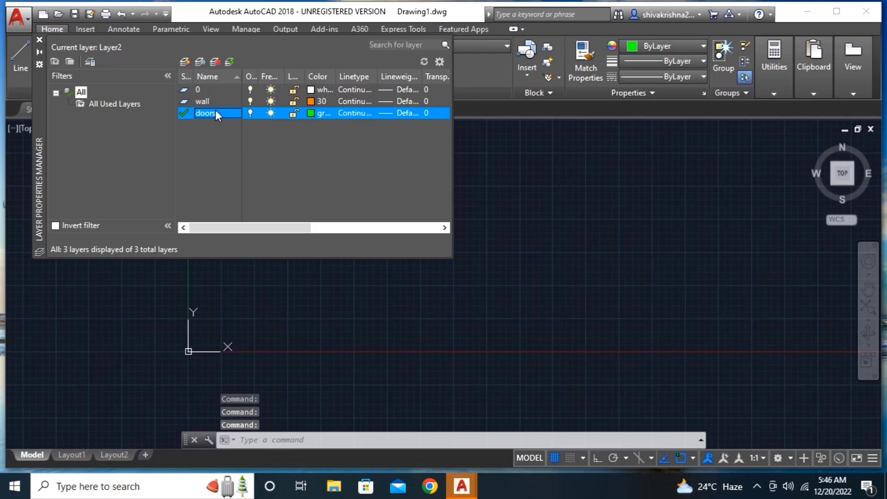
{"action": "key", "text": "alt+n"}
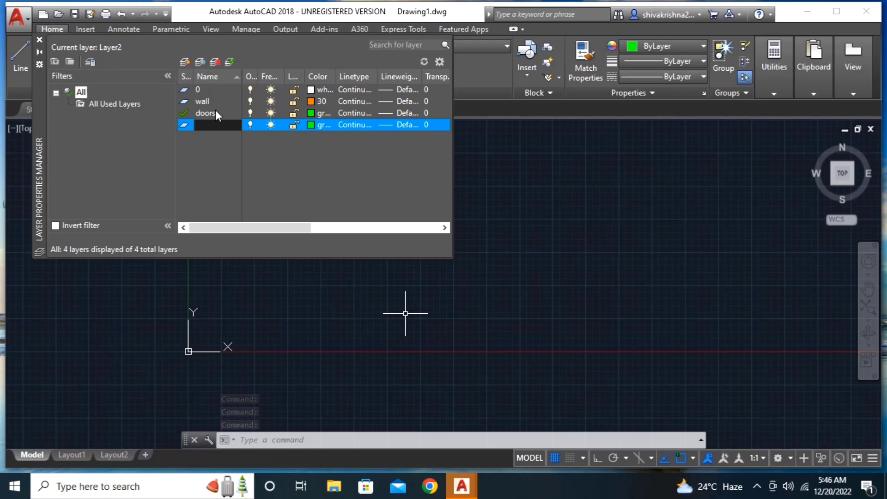
{"action": "type", "text": "windows"}
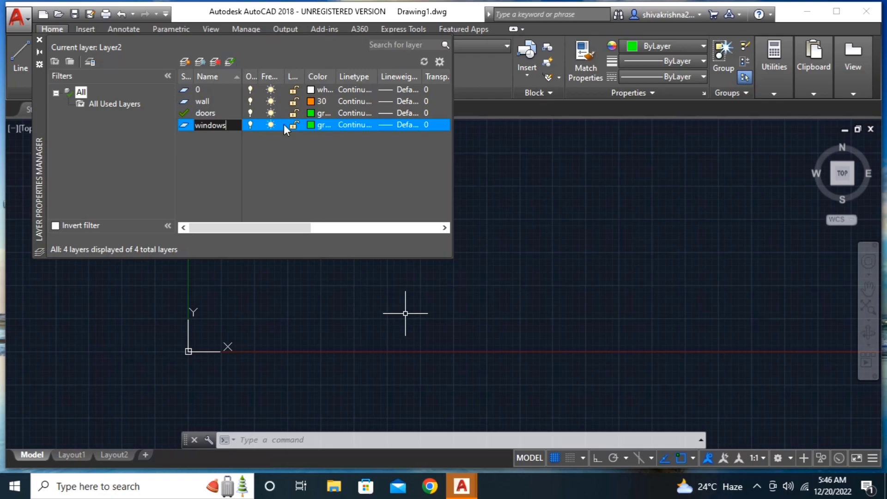
{"action": "left_click", "coordinate": [310, 126]}
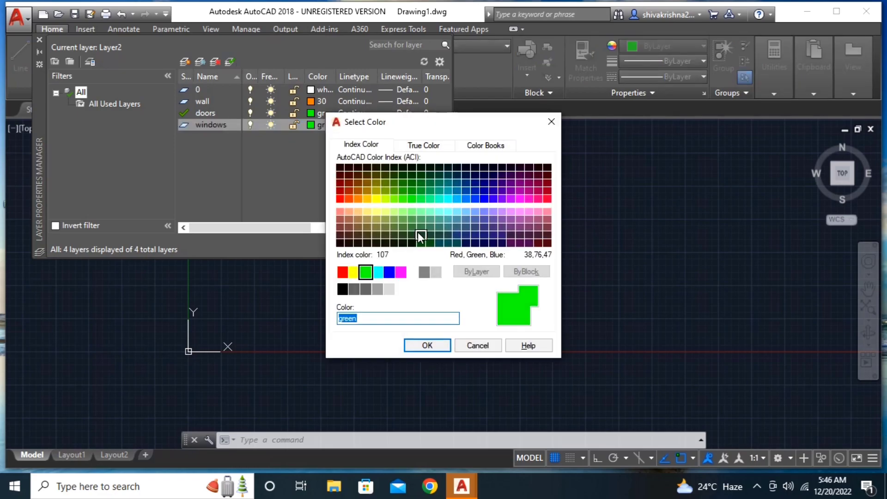
{"action": "left_click", "coordinate": [396, 272]}
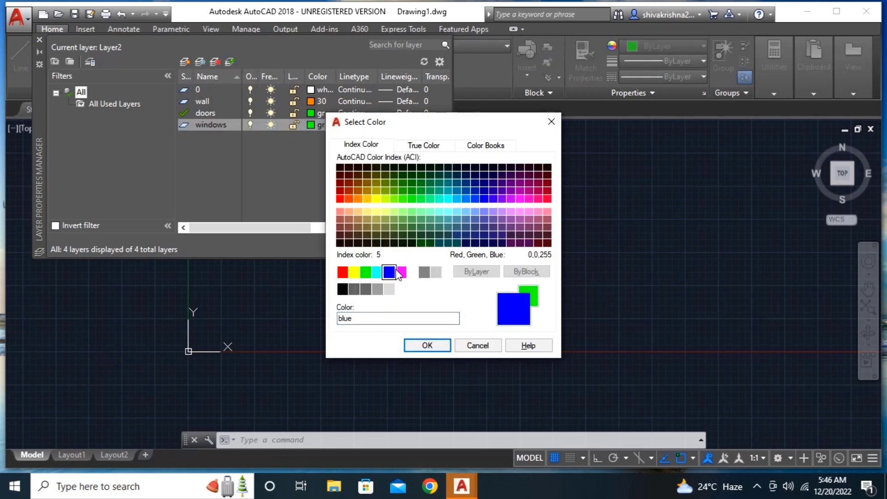
{"action": "left_click", "coordinate": [426, 345]}
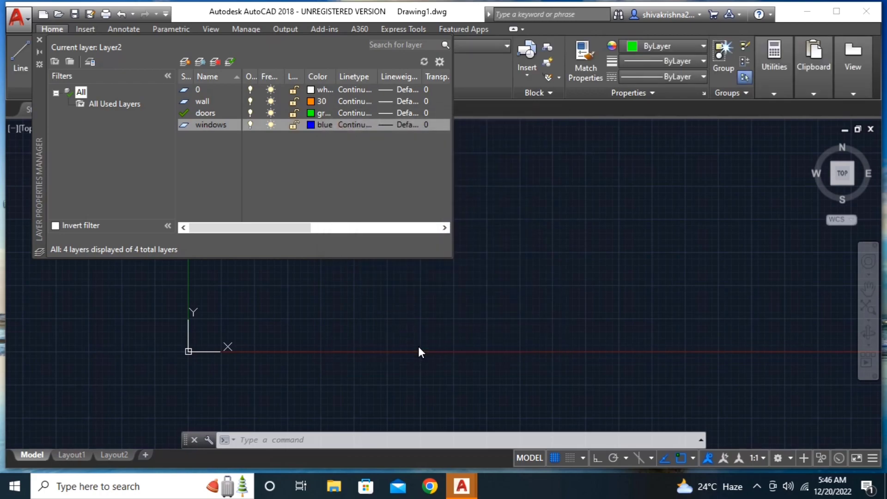
{"action": "left_click", "coordinate": [218, 117]}
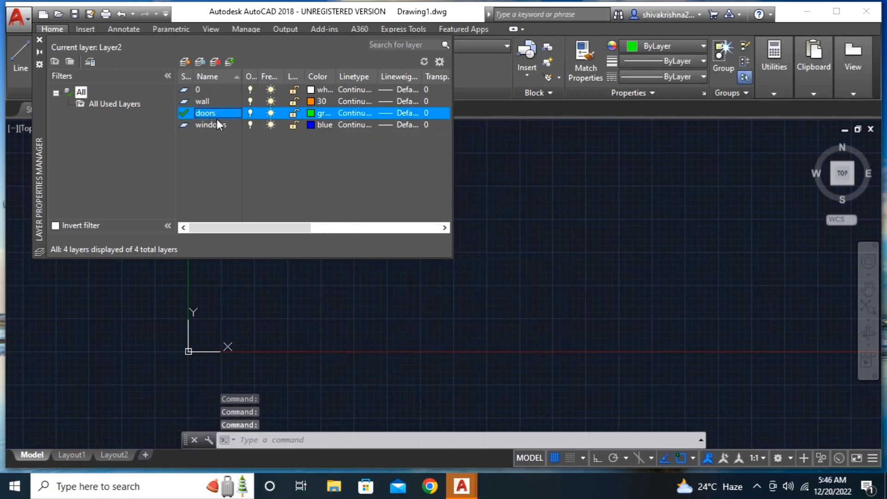
{"action": "left_click", "coordinate": [230, 124]}
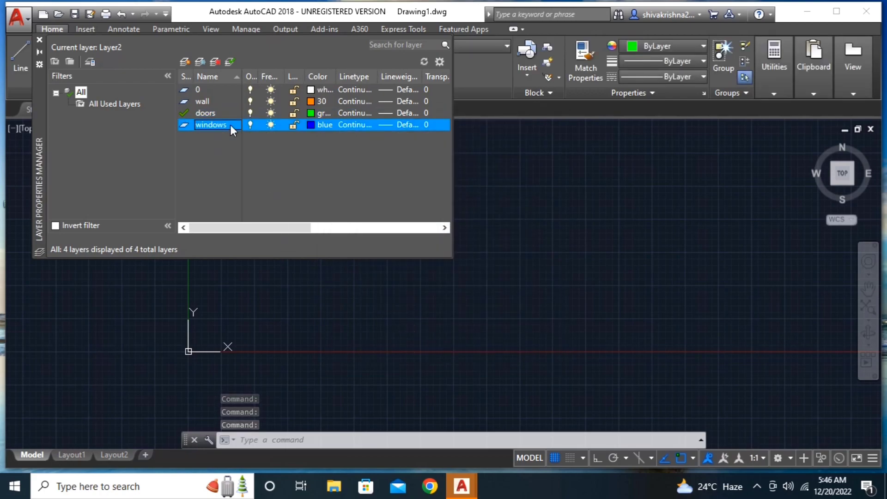
{"action": "key", "text": "alt+n"}
- Name the new layer 'ventilators' with magenta colour, then close the layer palette
{"action": "type", "text": "v"}
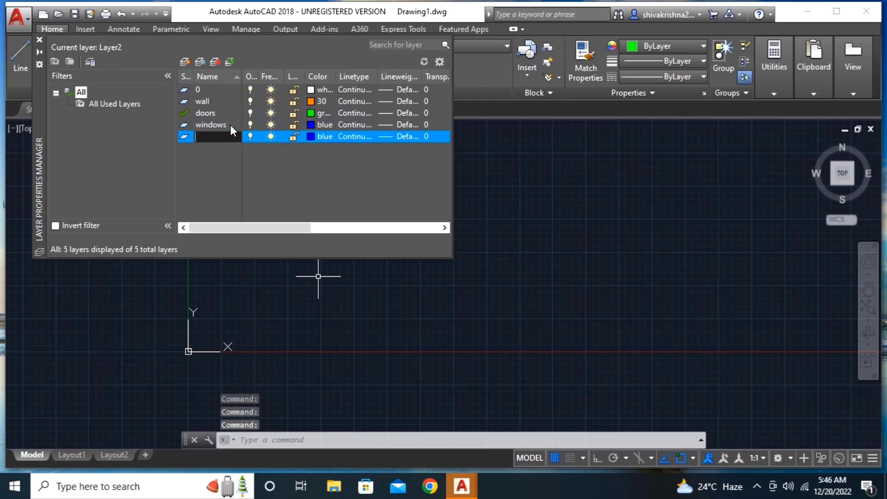
{"action": "type", "text": "entil"}
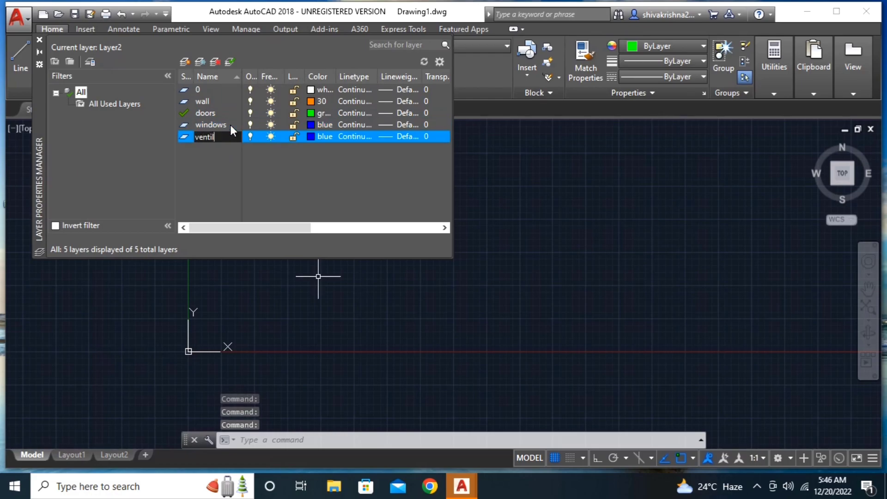
{"action": "type", "text": "ator"}
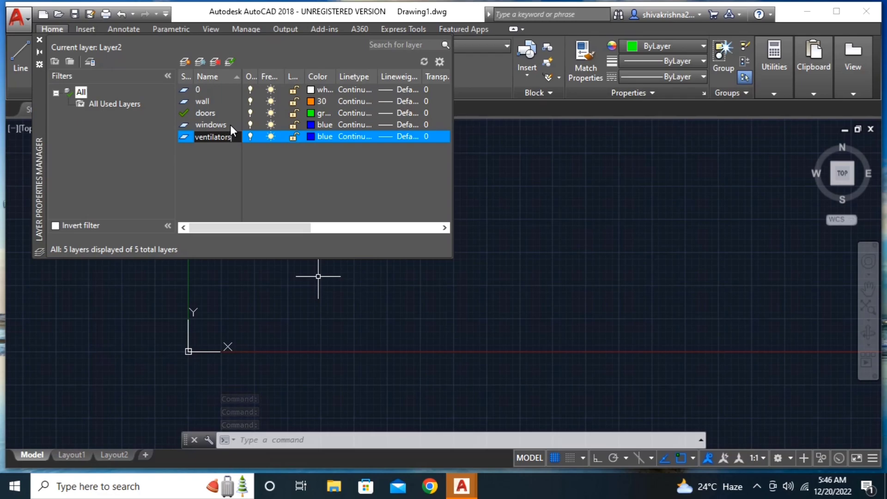
{"action": "type", "text": "s"}
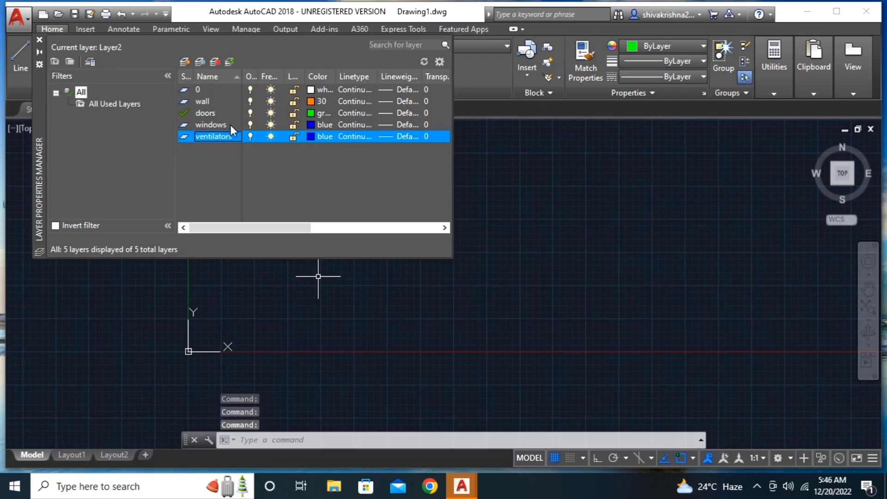
{"action": "left_click", "coordinate": [310, 136]}
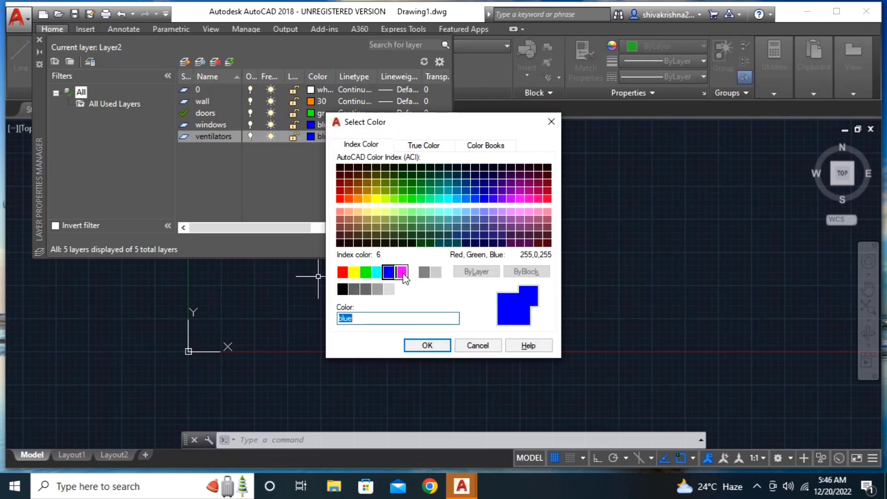
{"action": "left_click", "coordinate": [401, 272]}
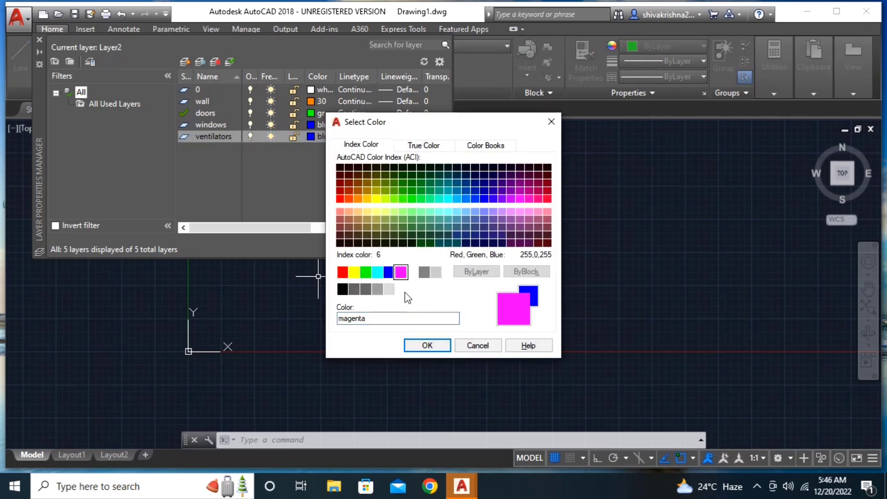
{"action": "left_click", "coordinate": [425, 345]}
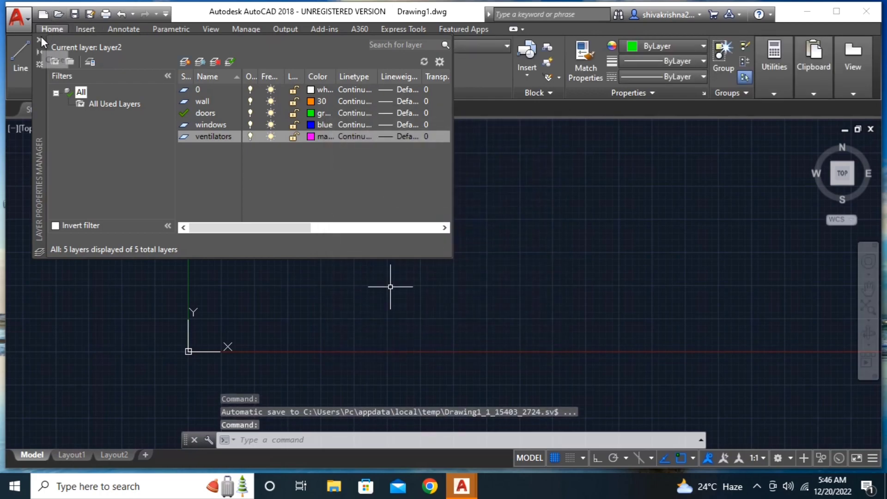
{"action": "left_click", "coordinate": [40, 40]}
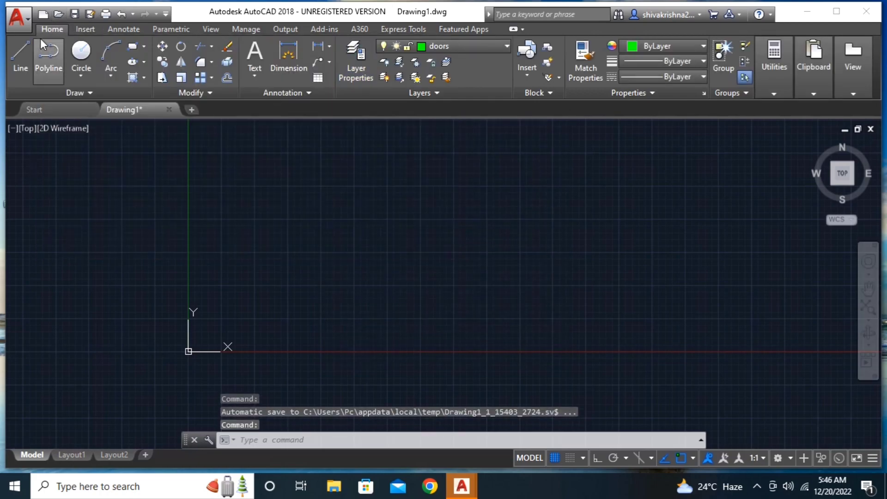
{"action": "type", "text": "op"}
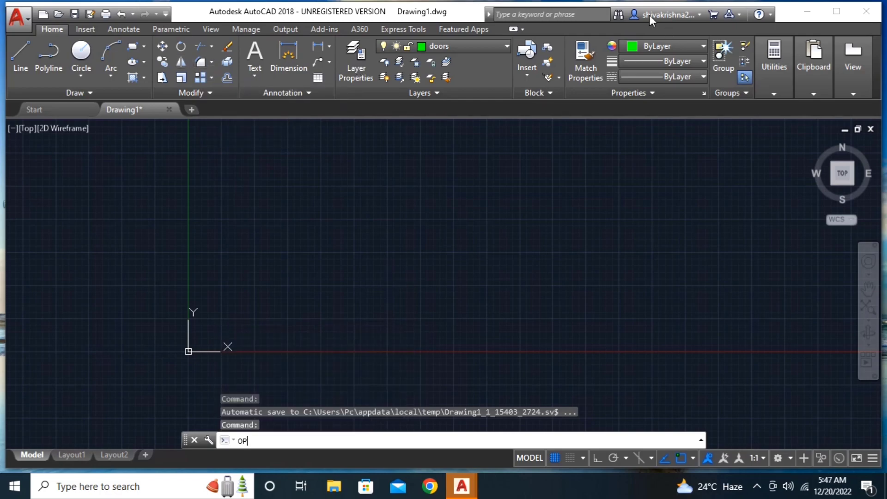
{"action": "key", "text": "Return"}
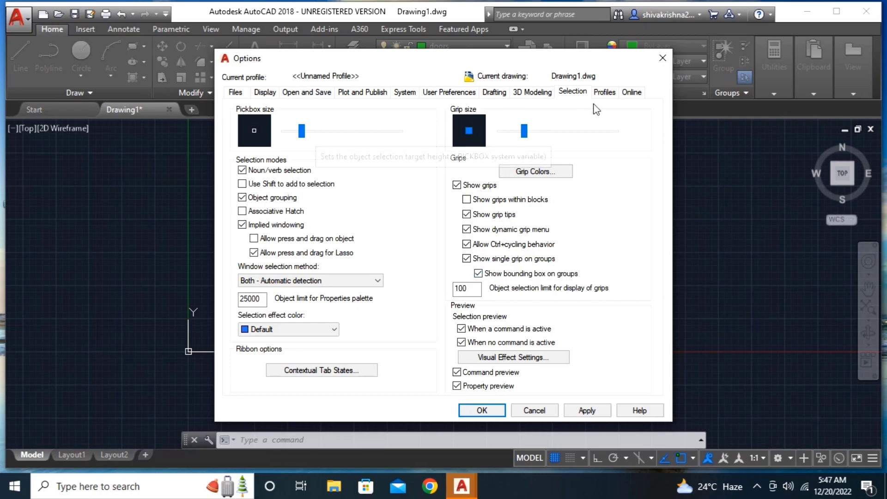
{"action": "left_click", "coordinate": [482, 411]}
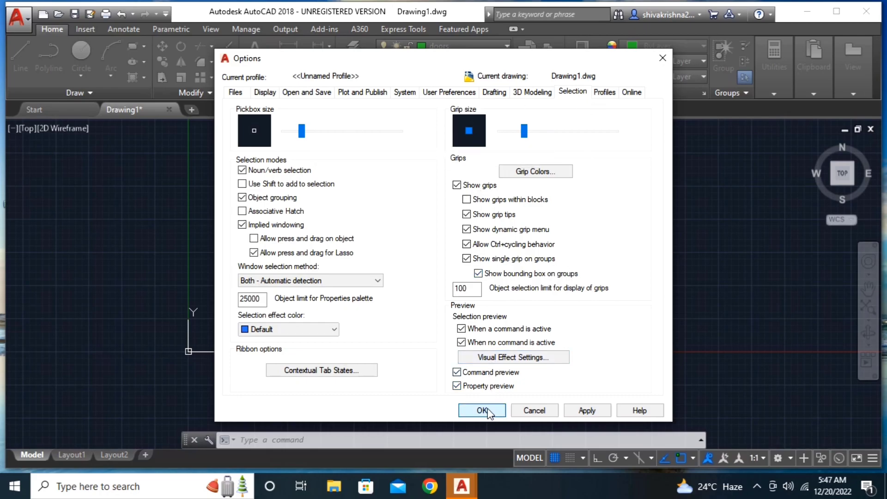
- Zoom and pan the empty drawing so the origin sits at the lower left
{"action": "scroll", "coordinate": [484, 232], "scroll_direction": "up", "scroll_amount": 2}
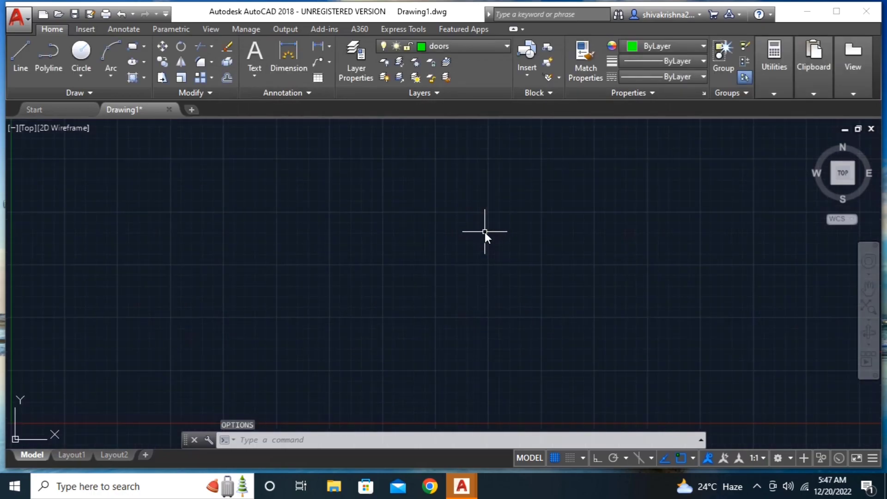
{"action": "scroll", "coordinate": [484, 232], "scroll_direction": "down", "scroll_amount": 2}
{"action": "scroll", "coordinate": [484, 232], "scroll_direction": "down", "scroll_amount": 2}
{"action": "middle_click_drag", "start_coordinate": [484, 233], "coordinate": [389, 296]}
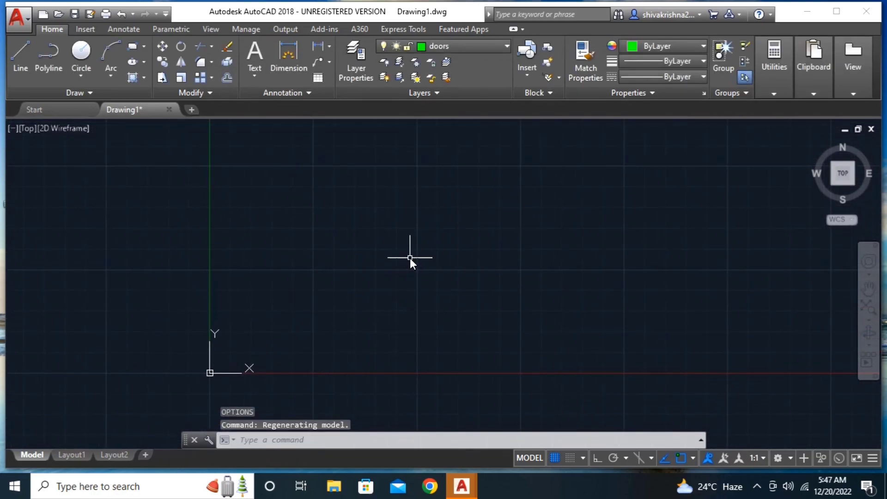
{"action": "scroll", "coordinate": [411, 257], "scroll_direction": "up", "scroll_amount": 2}
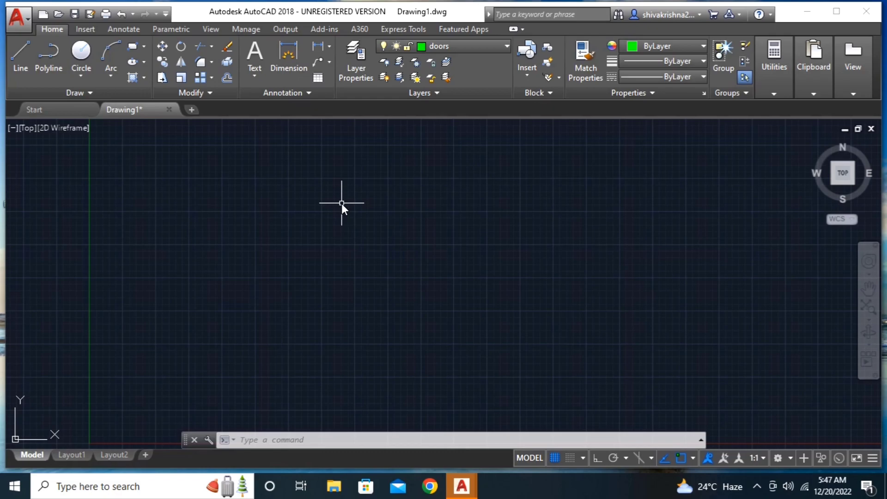
- Draw a slanted trial line to the right, cancel it, and turn on Ortho
{"action": "type", "text": "l"}
{"action": "key", "text": "Return"}
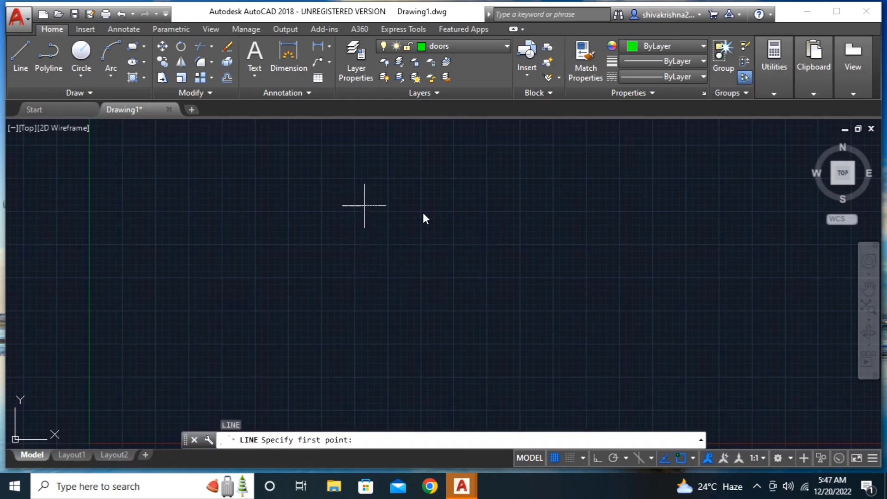
{"action": "left_click", "coordinate": [365, 206]}
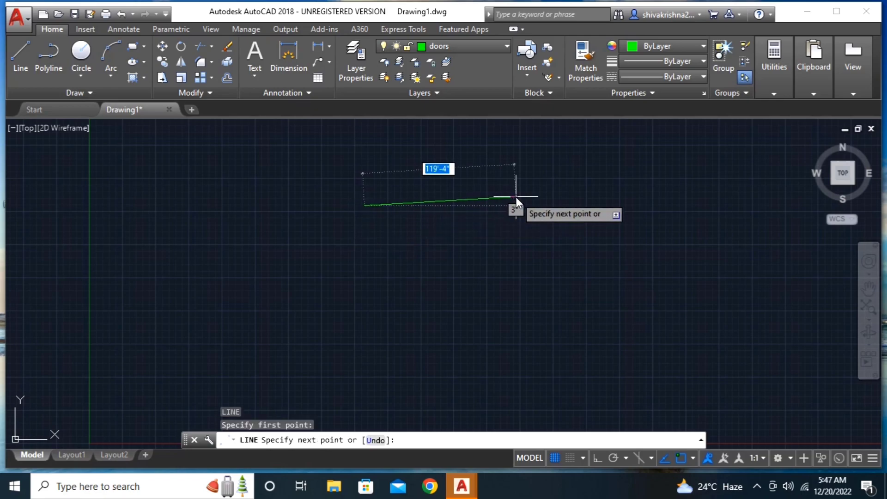
{"action": "scroll", "coordinate": [517, 197], "scroll_direction": "up", "scroll_amount": 1}
{"action": "scroll", "coordinate": [517, 197], "scroll_direction": "up", "scroll_amount": 3}
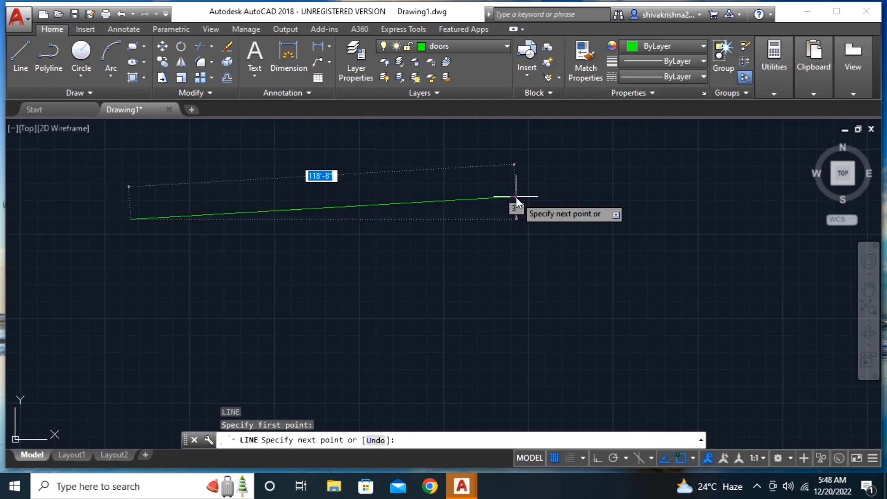
{"action": "left_click", "coordinate": [516, 197]}
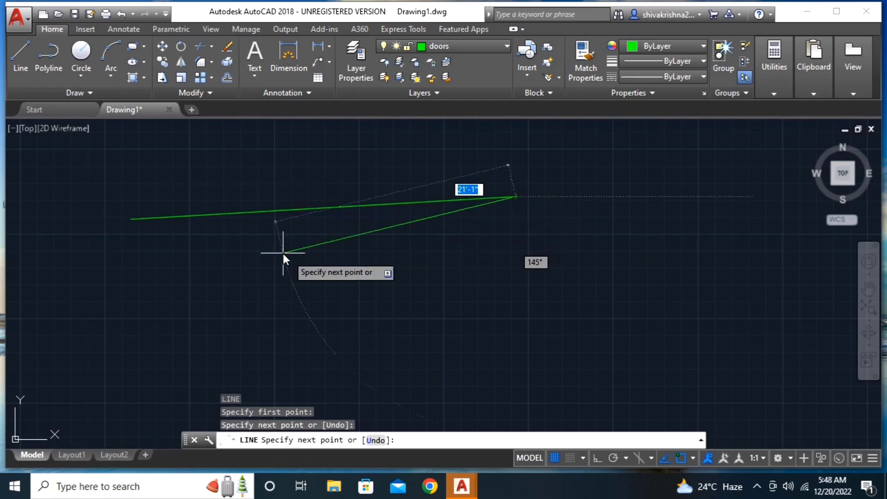
{"action": "key", "text": "Escape"}
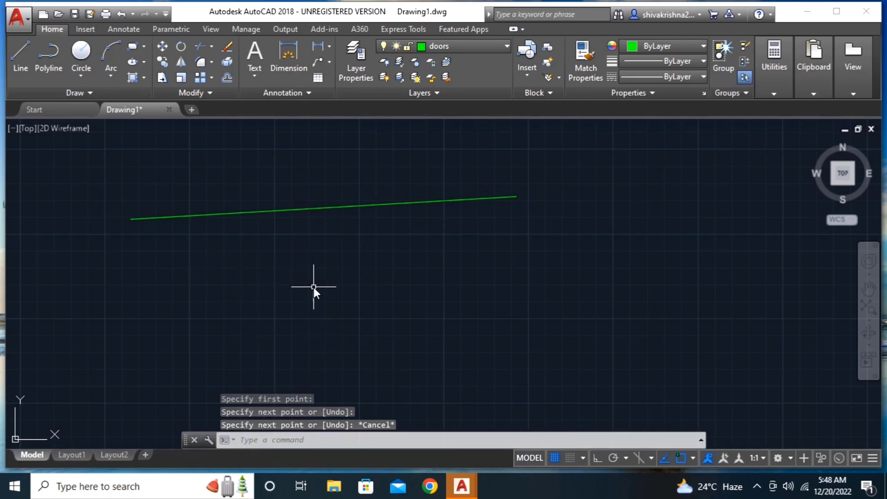
{"action": "key", "text": "F8"}
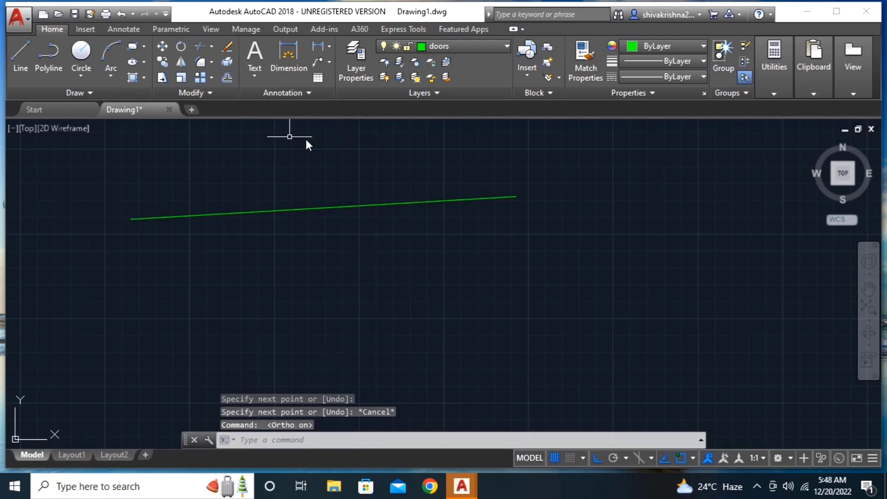
- Select and delete the slanted green line, then begin a new line
{"action": "scroll", "coordinate": [436, 237], "scroll_direction": "up", "scroll_amount": 4}
{"action": "middle_click_drag", "start_coordinate": [364, 147], "coordinate": [438, 233]}
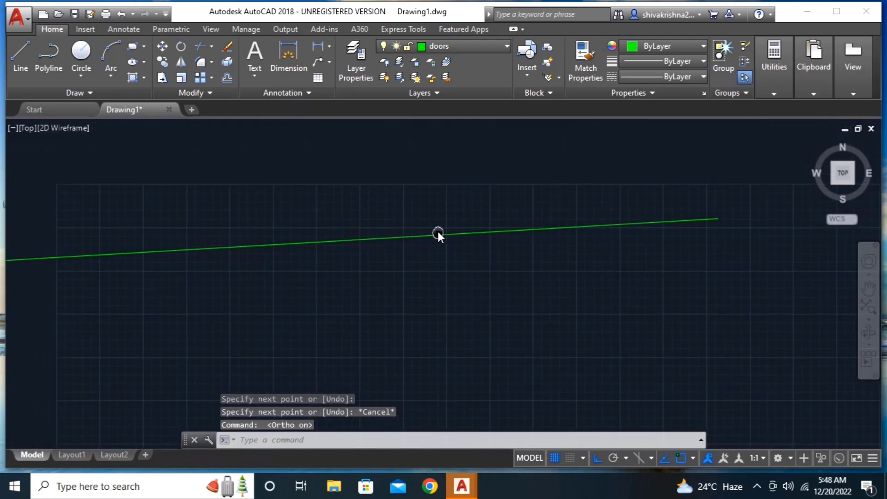
{"action": "scroll", "coordinate": [439, 233], "scroll_direction": "up", "scroll_amount": 2}
{"action": "scroll", "coordinate": [440, 234], "scroll_direction": "down", "scroll_amount": 1}
{"action": "scroll", "coordinate": [440, 234], "scroll_direction": "down", "scroll_amount": 2}
{"action": "scroll", "coordinate": [440, 234], "scroll_direction": "down", "scroll_amount": 4}
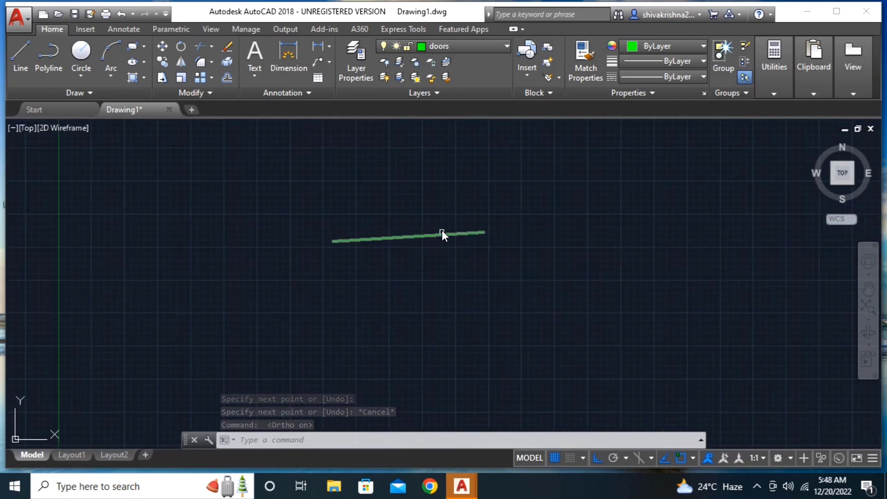
{"action": "left_click", "coordinate": [307, 238]}
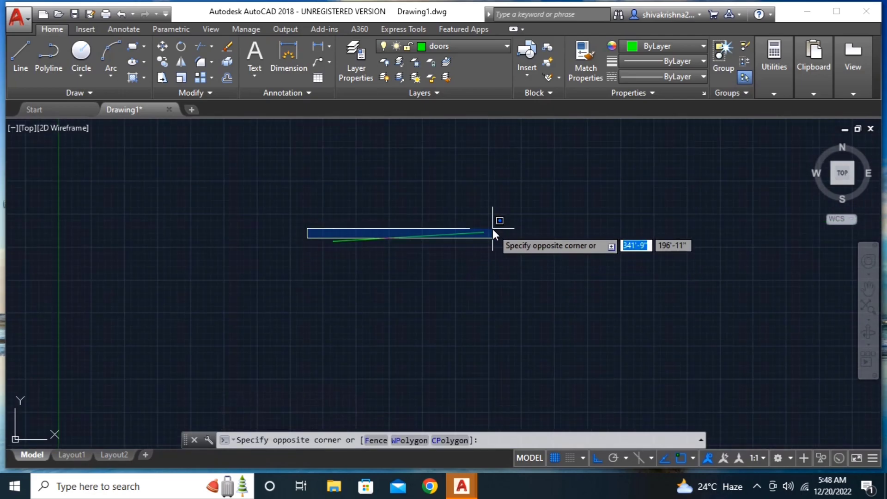
{"action": "left_click", "coordinate": [491, 233]}
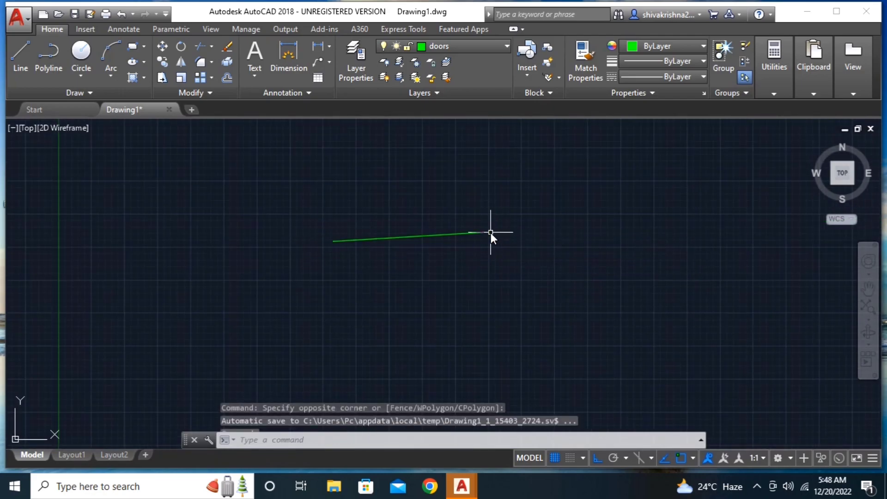
{"action": "left_click", "coordinate": [439, 235]}
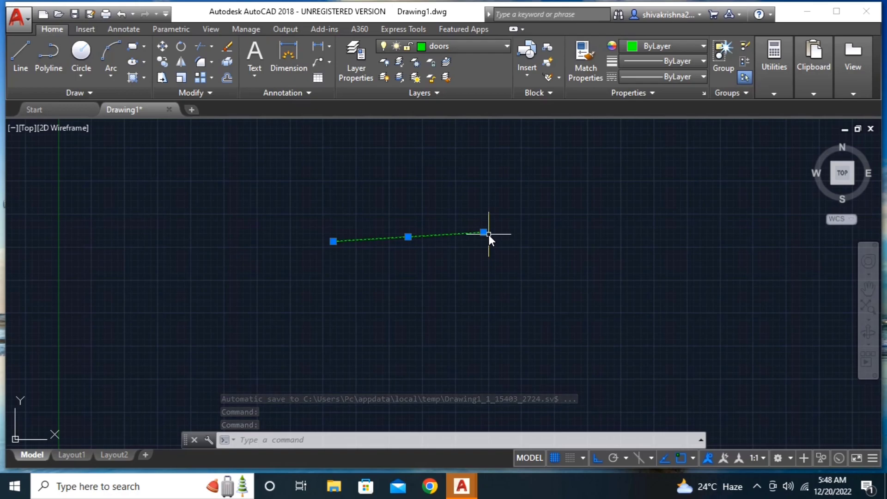
{"action": "key", "text": "Delete"}
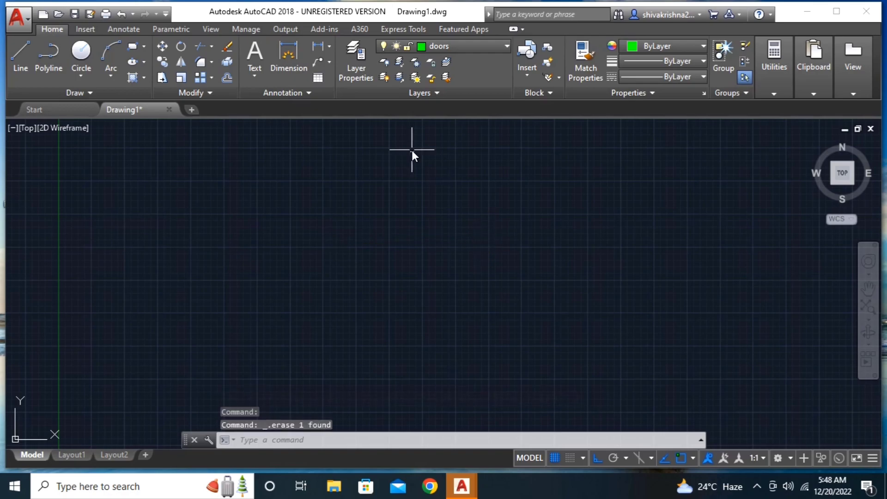
{"action": "type", "text": "L"}
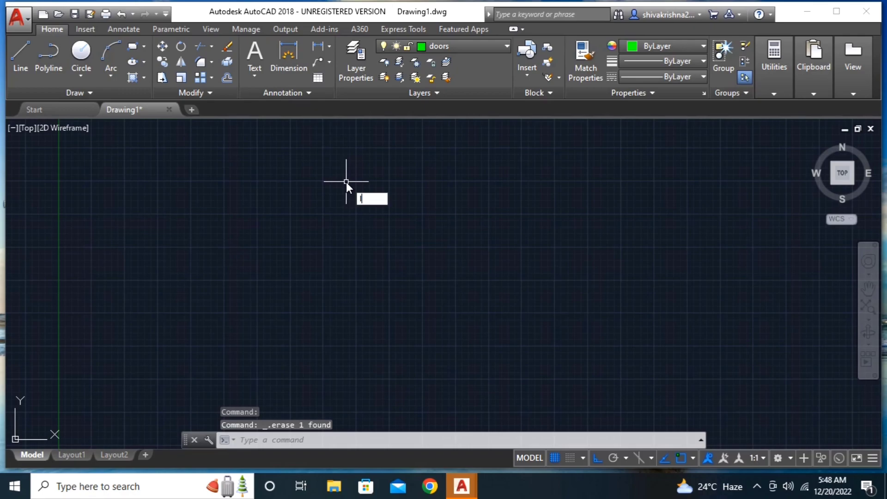
{"action": "key", "text": "Return"}
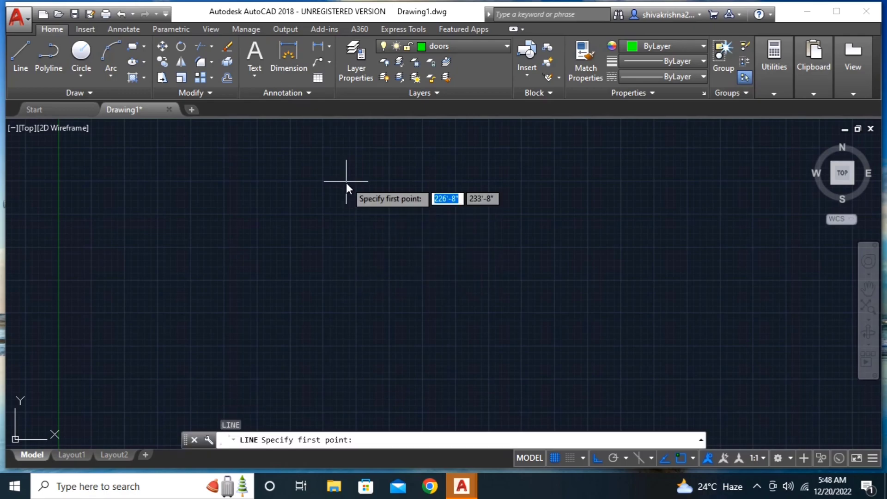
- Make wall the current layer and draw the square's 28' top side
{"action": "left_click", "coordinate": [450, 49]}
{"action": "left_click", "coordinate": [457, 105]}
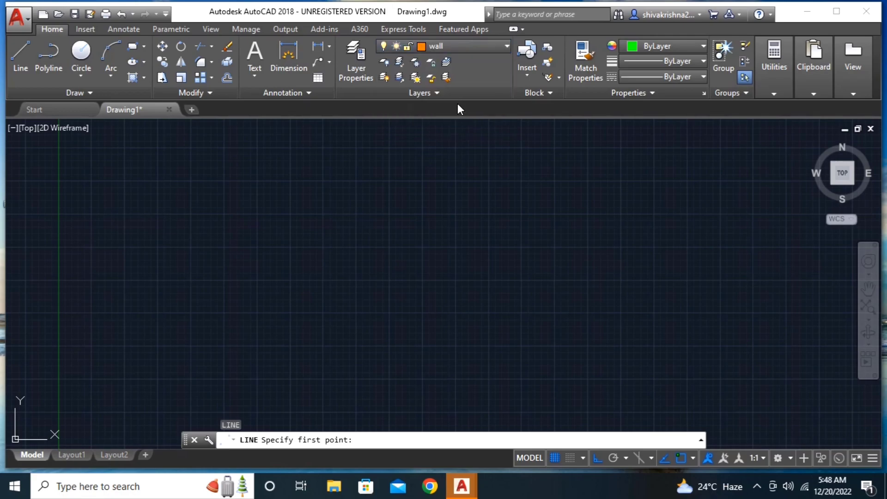
{"action": "left_click", "coordinate": [292, 209]}
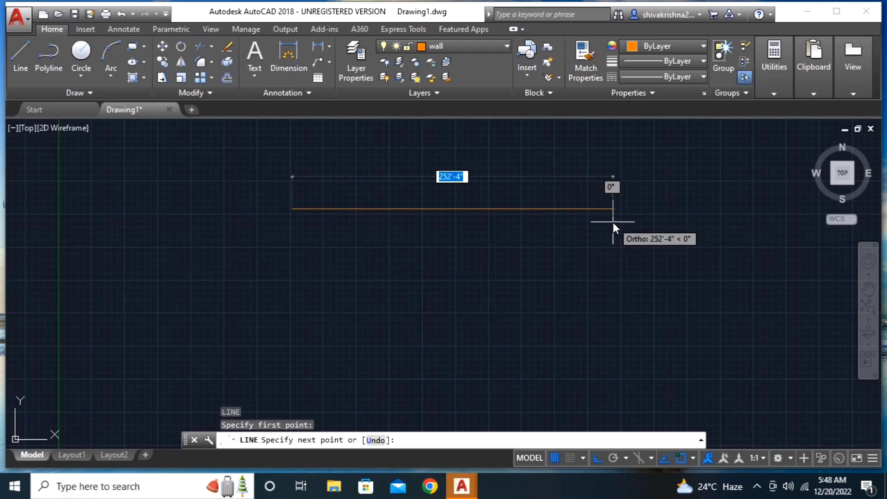
{"action": "type", "text": "8"}
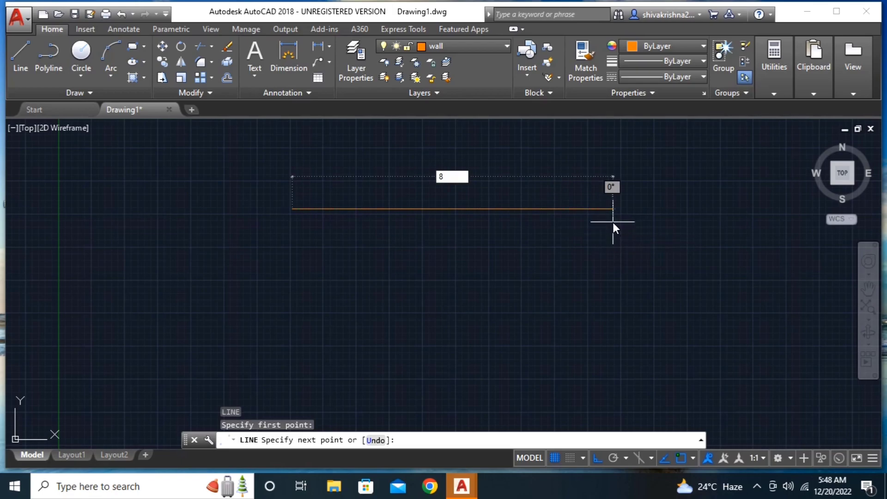
{"action": "key", "text": "BackSpace"}
{"action": "type", "text": "2"}
{"action": "type", "text": "8"}
{"action": "key", "text": "Return"}
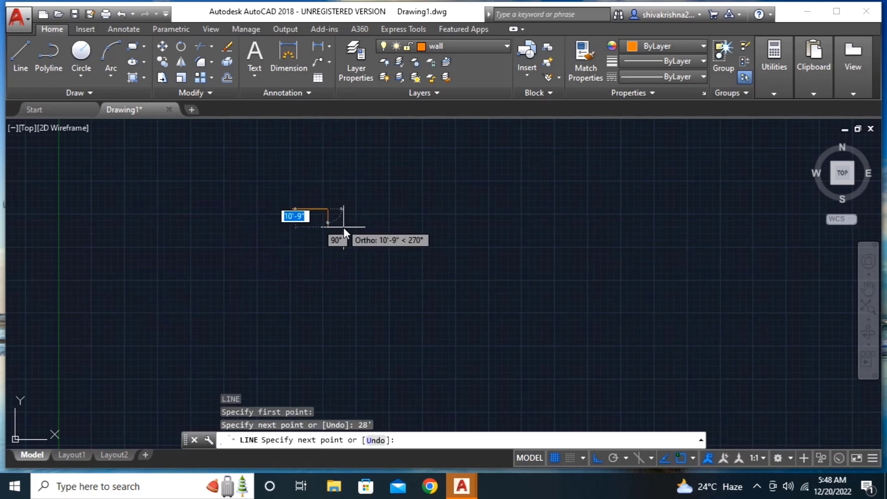
- Draw the square's 28' vertical side and 28' bottom side
{"action": "scroll", "coordinate": [343, 227], "scroll_direction": "up", "scroll_amount": 2}
{"action": "scroll", "coordinate": [343, 228], "scroll_direction": "up", "scroll_amount": 1}
{"action": "scroll", "coordinate": [343, 228], "scroll_direction": "up", "scroll_amount": 2}
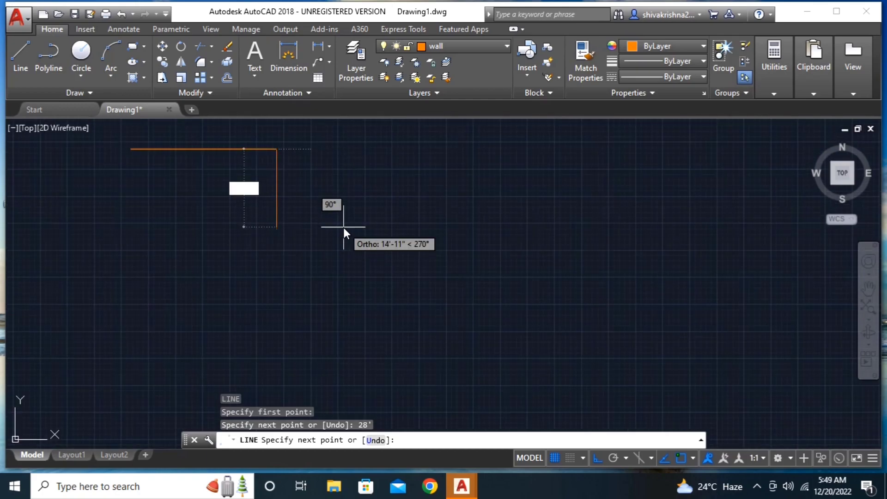
{"action": "middle_click_drag", "start_coordinate": [343, 227], "coordinate": [436, 232]}
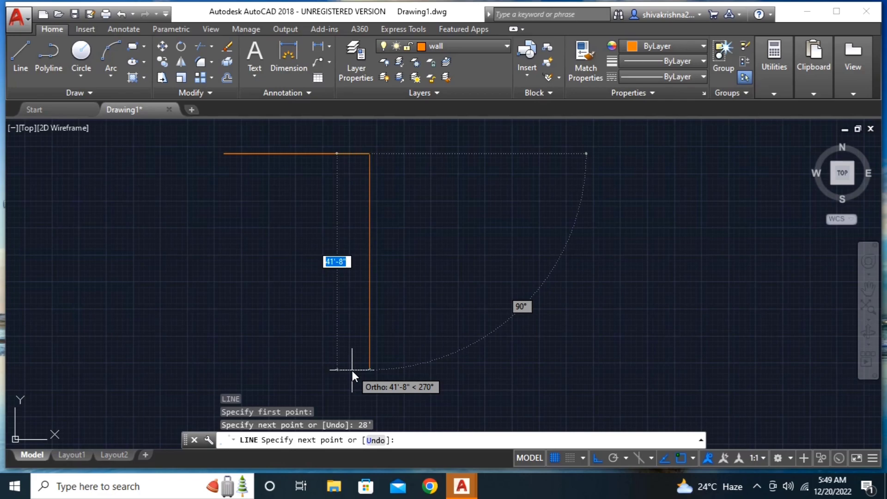
{"action": "type", "text": "28"}
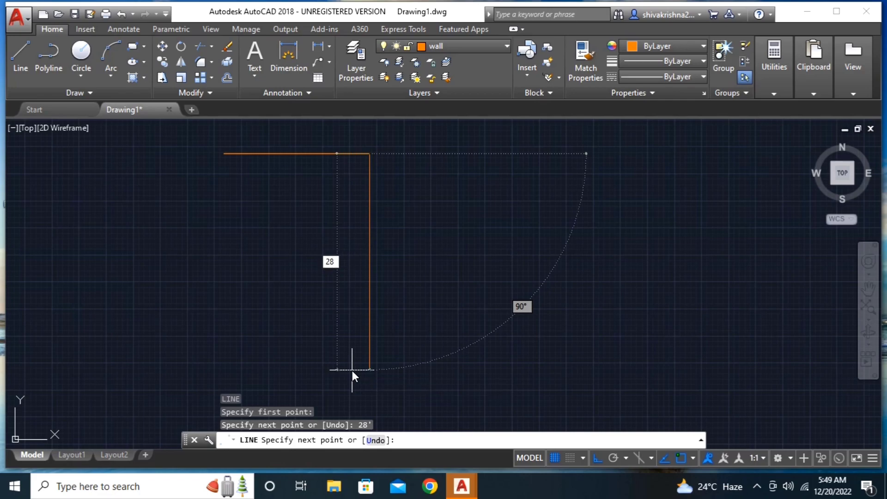
{"action": "type", "text": "'"}
{"action": "key", "text": "Return"}
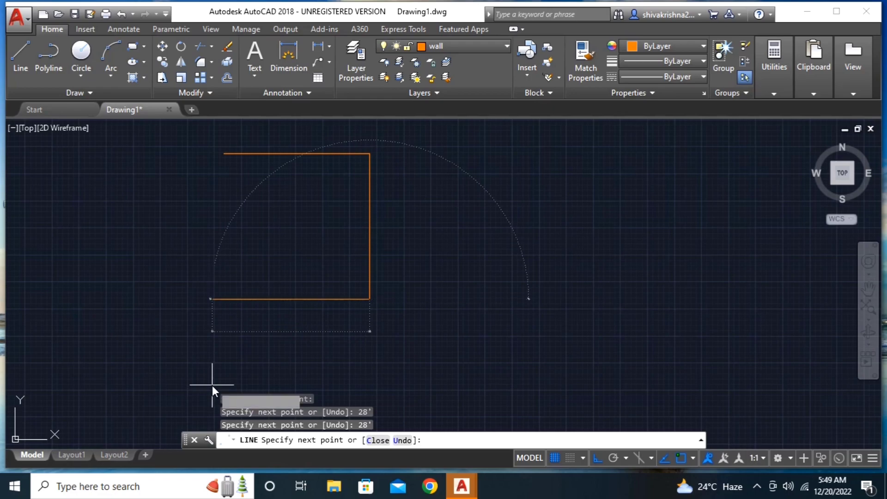
{"action": "type", "text": "8"}
{"action": "key", "text": "BackSpace"}
{"action": "type", "text": "2"}
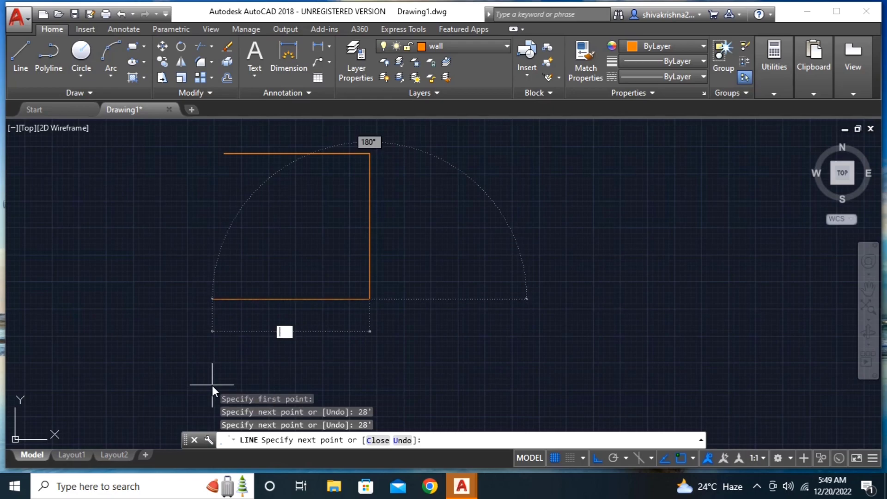
{"action": "type", "text": "8"}
{"action": "type", "text": "'"}
{"action": "key", "text": "Return"}
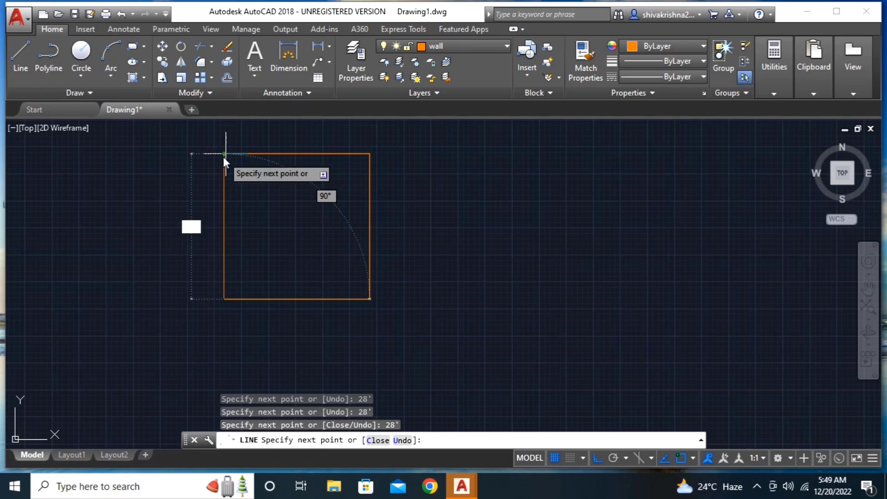
- Draw the fourth 28' side to close the square
{"action": "scroll", "coordinate": [223, 156], "scroll_direction": "up", "scroll_amount": 2}
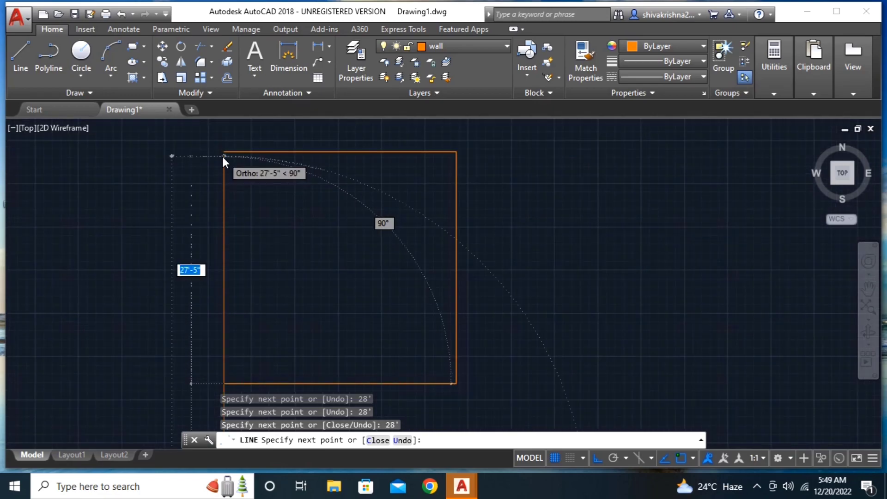
{"action": "scroll", "coordinate": [223, 157], "scroll_direction": "up", "scroll_amount": 1}
{"action": "scroll", "coordinate": [223, 156], "scroll_direction": "up", "scroll_amount": 1}
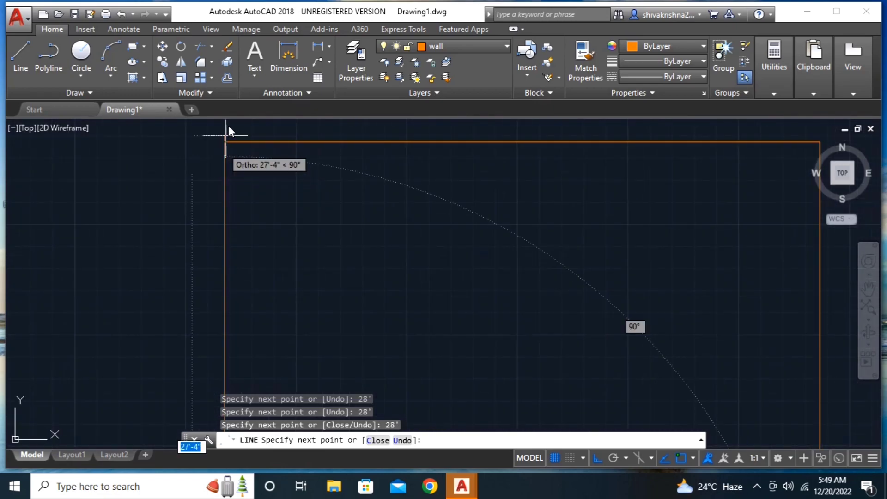
{"action": "type", "text": "28"}
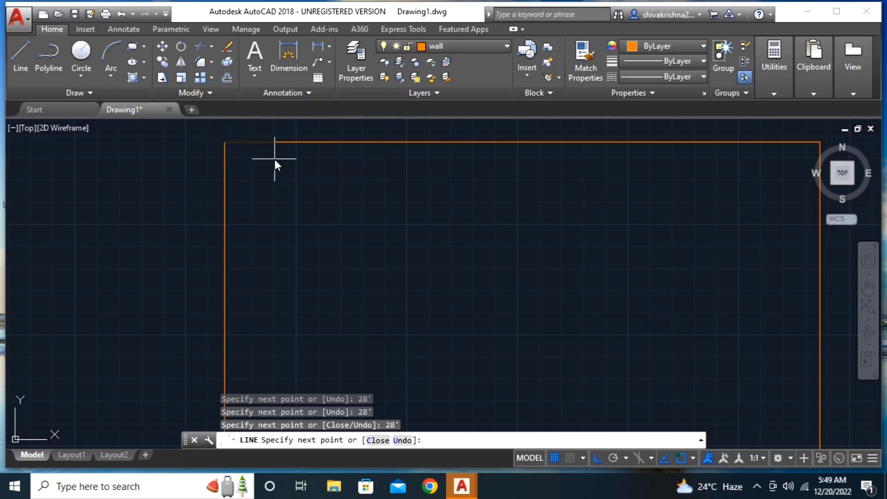
{"action": "key", "text": "Return"}
{"action": "scroll", "coordinate": [332, 182], "scroll_direction": "down", "scroll_amount": 4}
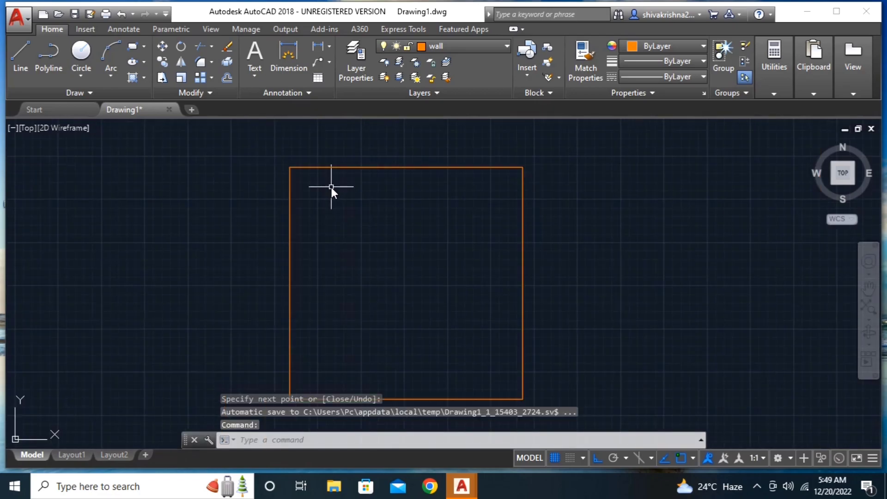
{"action": "scroll", "coordinate": [331, 187], "scroll_direction": "down", "scroll_amount": 2}
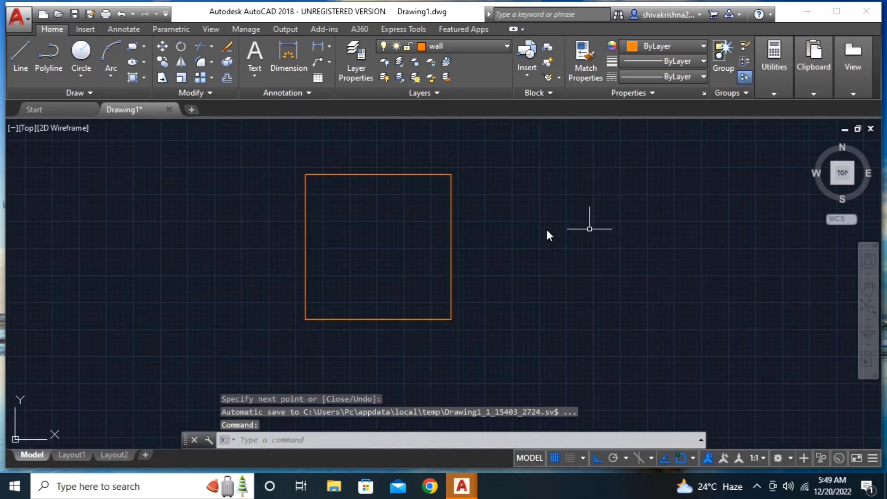
- Centre the 28' square in view and enter DAL for an aligned dimension
{"action": "scroll", "coordinate": [426, 243], "scroll_direction": "up", "scroll_amount": 2}
{"action": "mouse_move", "coordinate": [426, 243]}
{"action": "middle_mouse_down"}
{"action": "mouse_move", "coordinate": [520, 267]}
{"action": "mouse_move", "coordinate": [536, 252]}
{"action": "middle_mouse_up"}
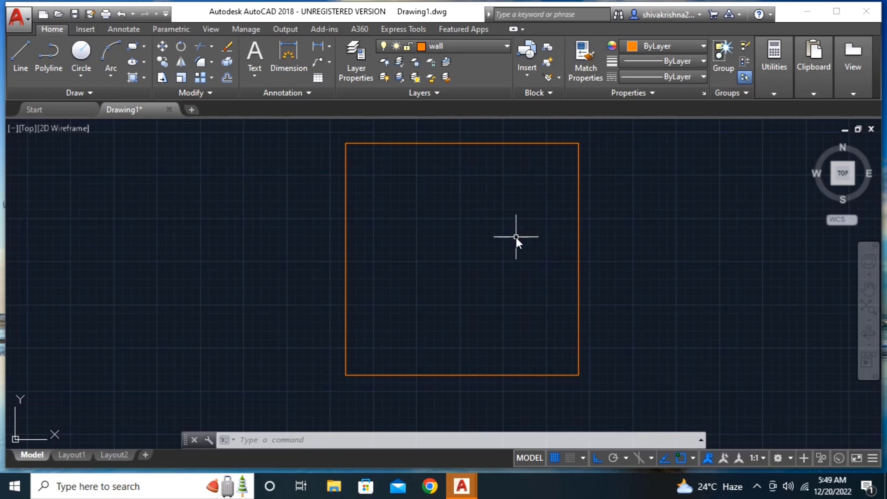
{"action": "scroll", "coordinate": [517, 237], "scroll_direction": "up", "scroll_amount": 2}
{"action": "scroll", "coordinate": [520, 276], "scroll_direction": "down", "scroll_amount": 2}
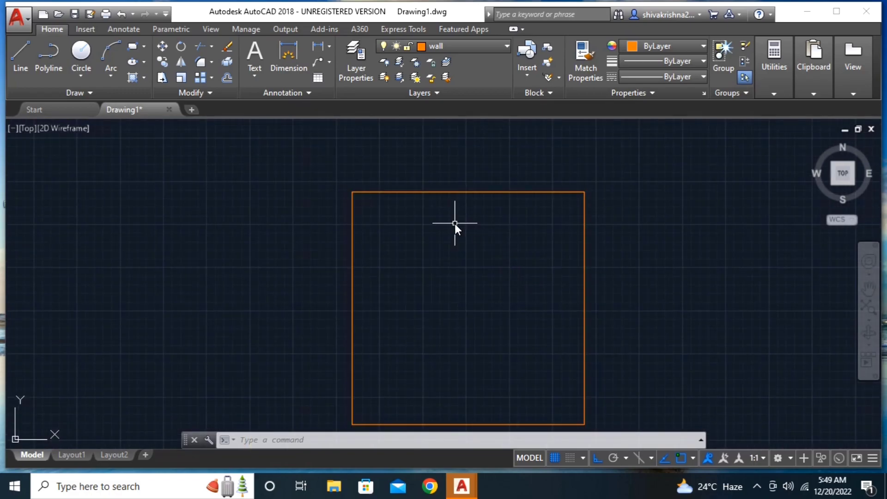
{"action": "type", "text": "DAL"}
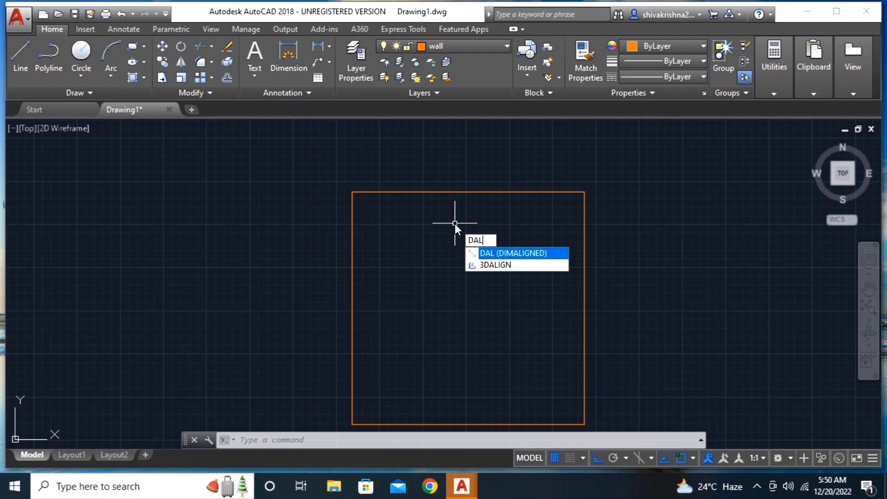
- Place a 28' aligned dimension above the square's top edge, corner to corner
{"action": "key", "text": "Return"}
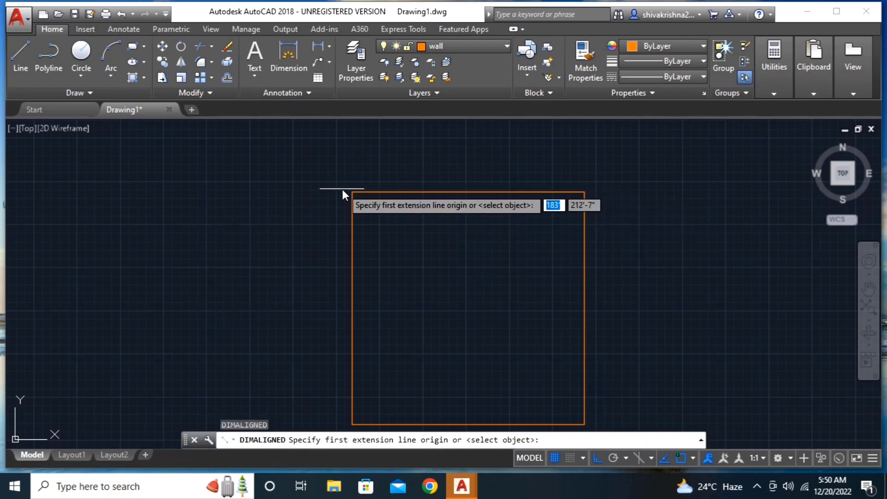
{"action": "left_click", "coordinate": [352, 193]}
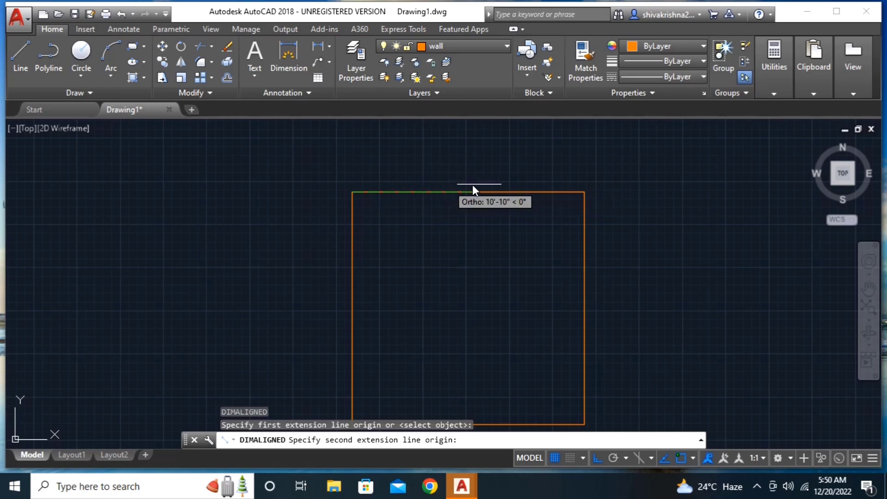
{"action": "left_click", "coordinate": [584, 193]}
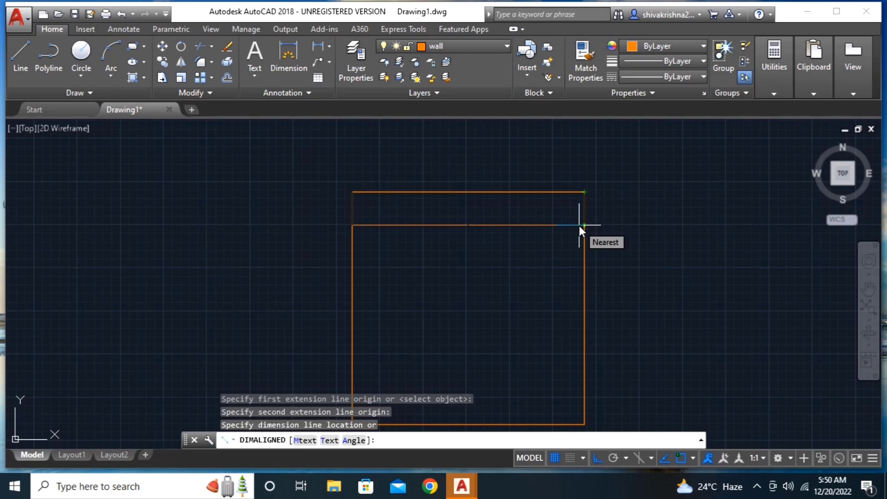
{"action": "left_click", "coordinate": [578, 225]}
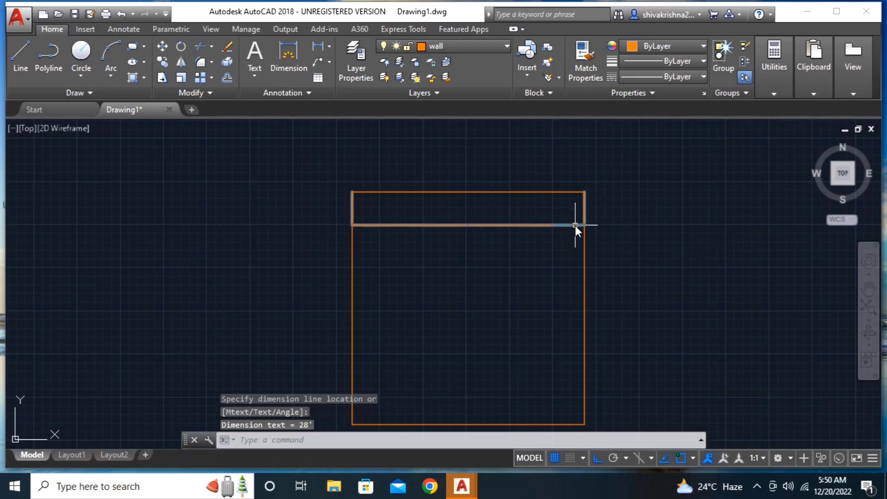
{"action": "scroll", "coordinate": [510, 275], "scroll_direction": "up", "scroll_amount": 2}
{"action": "scroll", "coordinate": [455, 277], "scroll_direction": "up", "scroll_amount": 3}
{"action": "scroll", "coordinate": [472, 311], "scroll_direction": "up", "scroll_amount": 3}
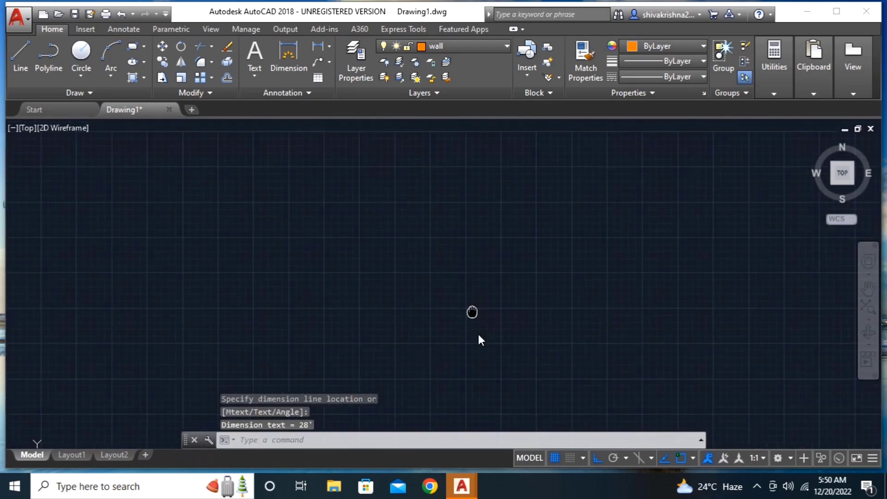
{"action": "scroll", "coordinate": [441, 237], "scroll_direction": "down", "scroll_amount": 1}
{"action": "scroll", "coordinate": [447, 231], "scroll_direction": "up", "scroll_amount": 2}
{"action": "scroll", "coordinate": [484, 321], "scroll_direction": "down", "scroll_amount": 2}
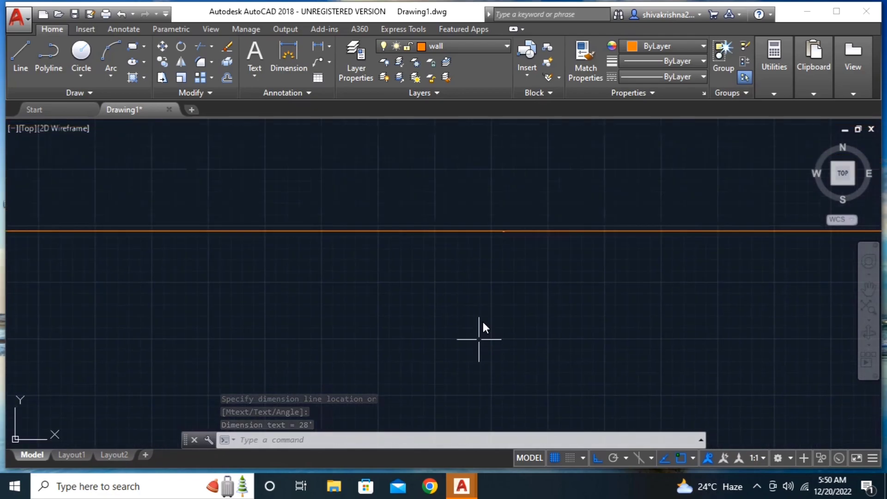
{"action": "scroll", "coordinate": [486, 265], "scroll_direction": "up", "scroll_amount": 1}
{"action": "scroll", "coordinate": [513, 260], "scroll_direction": "down", "scroll_amount": 2}
{"action": "scroll", "coordinate": [518, 257], "scroll_direction": "up", "scroll_amount": 4}
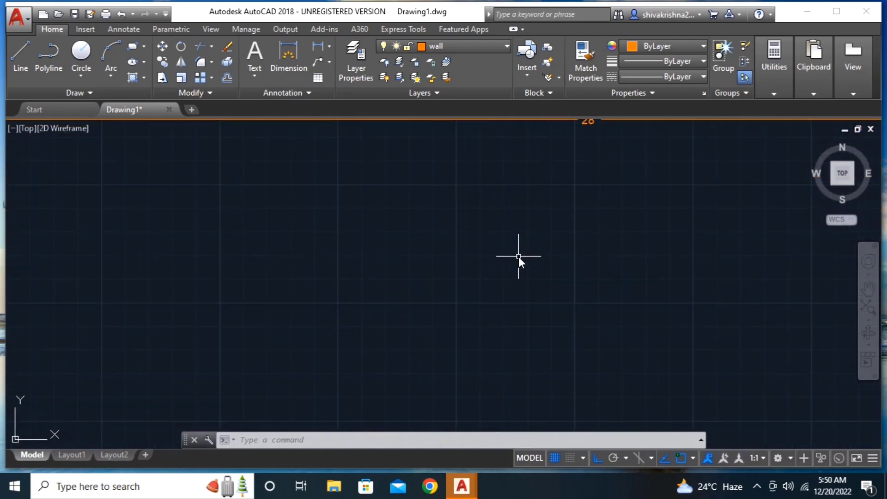
{"action": "middle_click_drag", "start_coordinate": [519, 256], "coordinate": [487, 347]}
{"action": "scroll", "coordinate": [570, 232], "scroll_direction": "up", "scroll_amount": 1}
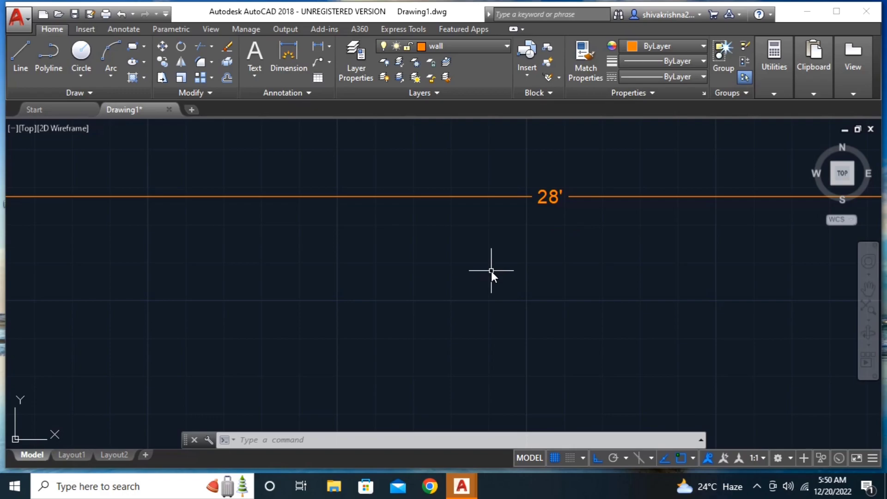
- Open the Standard dimension style's Text settings for editing
{"action": "type", "text": "d"}
{"action": "key", "text": "Return"}
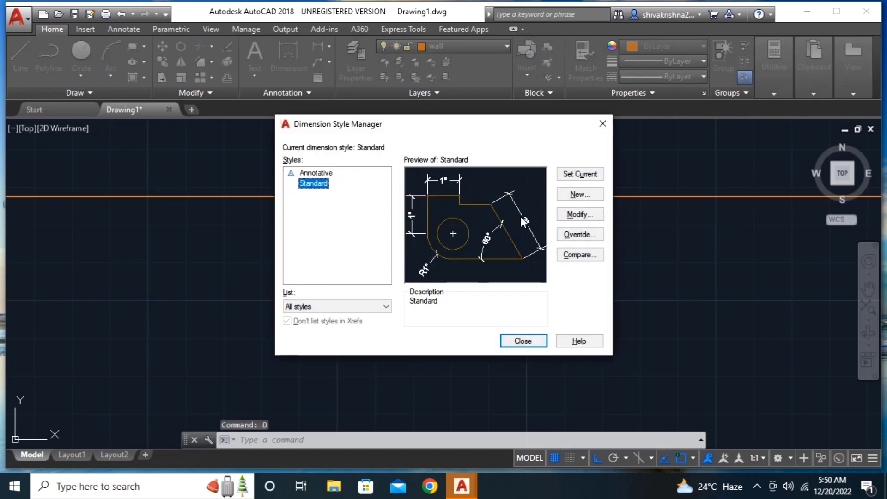
{"action": "left_click", "coordinate": [577, 213]}
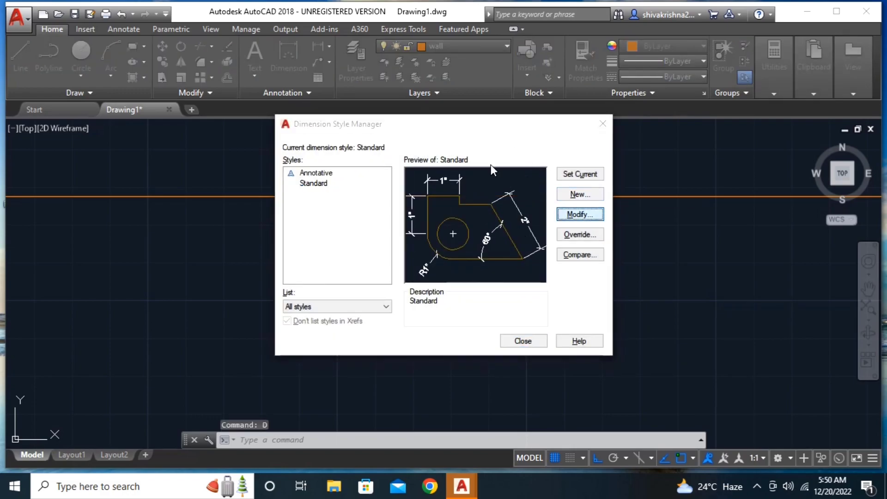
{"action": "left_click", "coordinate": [374, 98]}
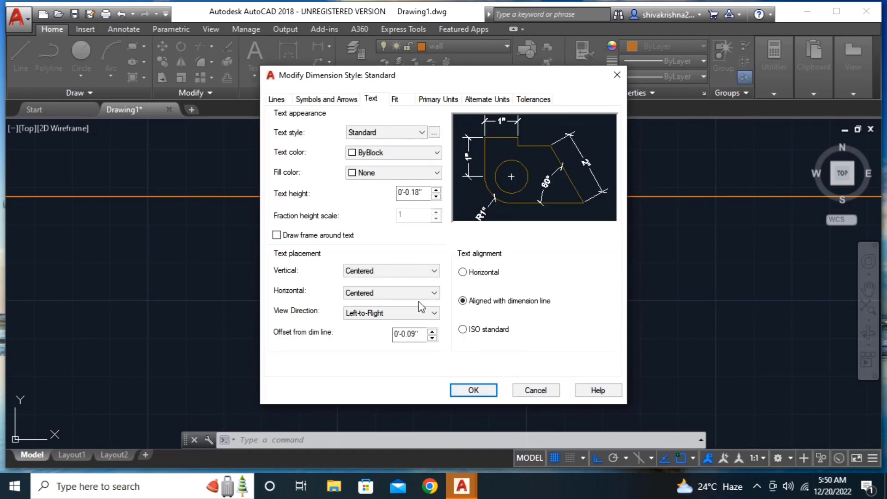
- Set Standard text height to 6'-3.18" and offset from dim line to 4'-2.09"
{"action": "left_click", "coordinate": [439, 191]}
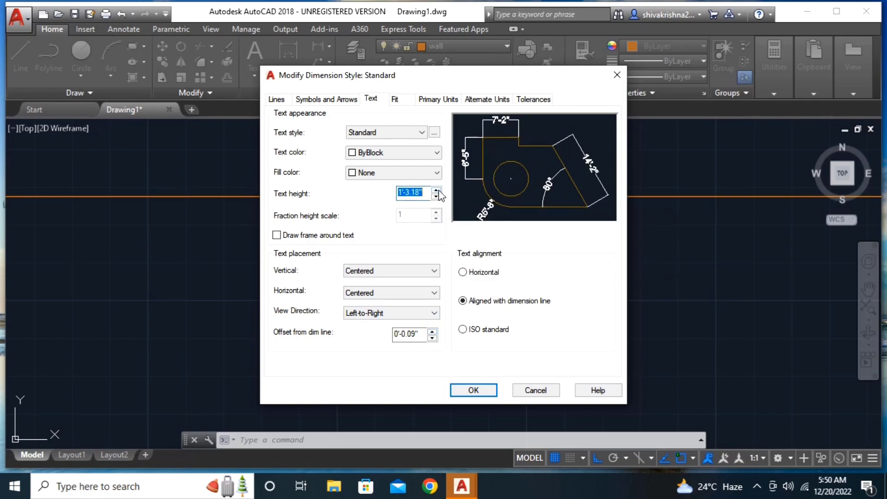
{"action": "left_click", "coordinate": [439, 191]}
{"action": "left_click", "coordinate": [439, 190]}
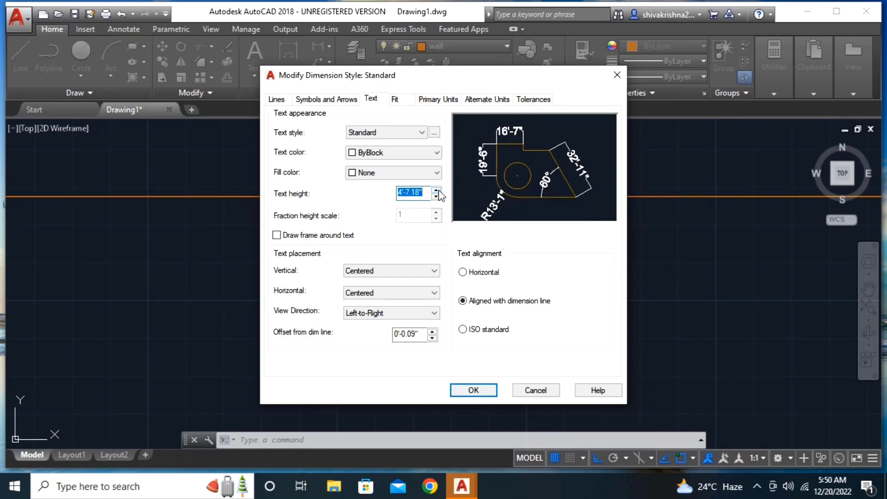
{"action": "left_click", "coordinate": [436, 190]}
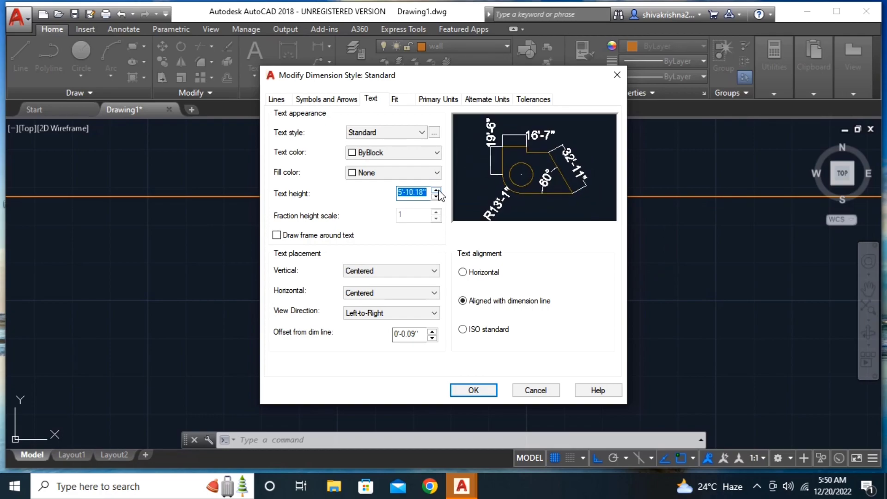
{"action": "left_click", "coordinate": [436, 190]}
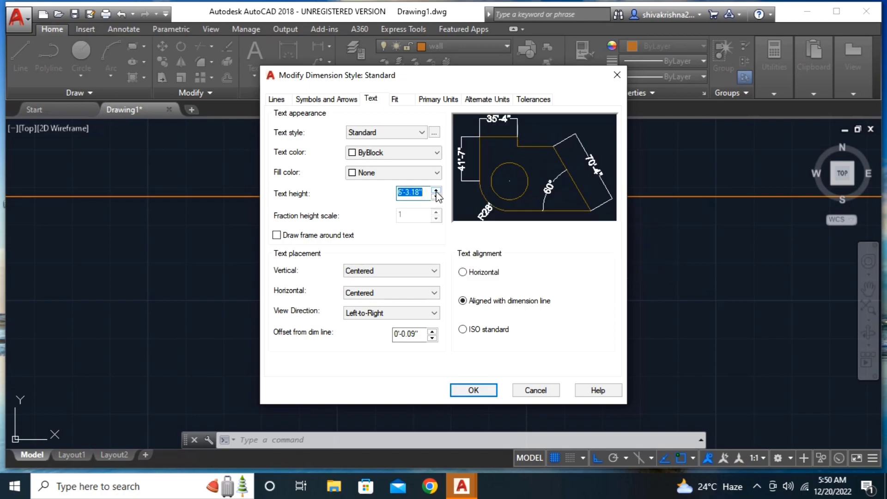
{"action": "left_click", "coordinate": [433, 332]}
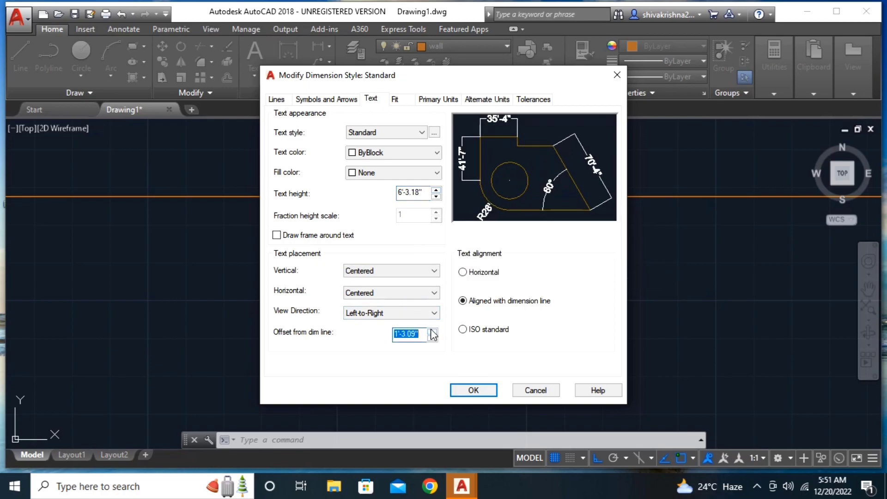
{"action": "left_click", "coordinate": [432, 332]}
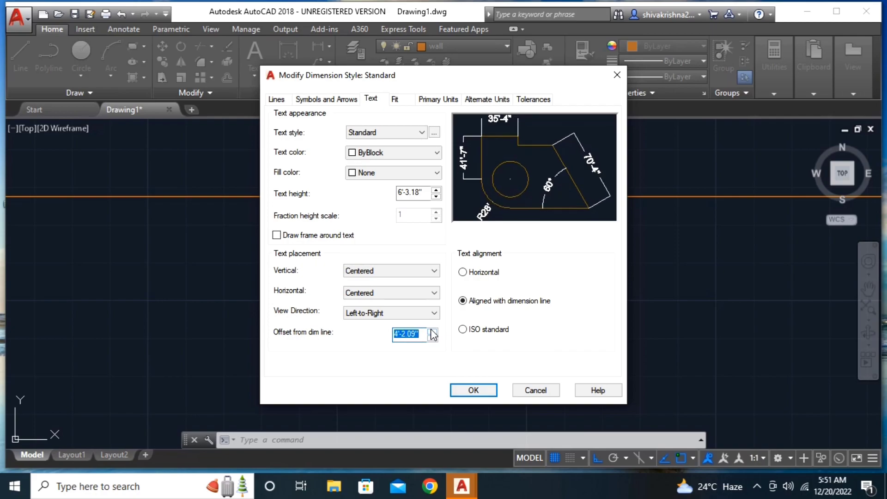
- Confirm the text changes, make Standard current, and close the style manager
{"action": "left_click", "coordinate": [476, 391]}
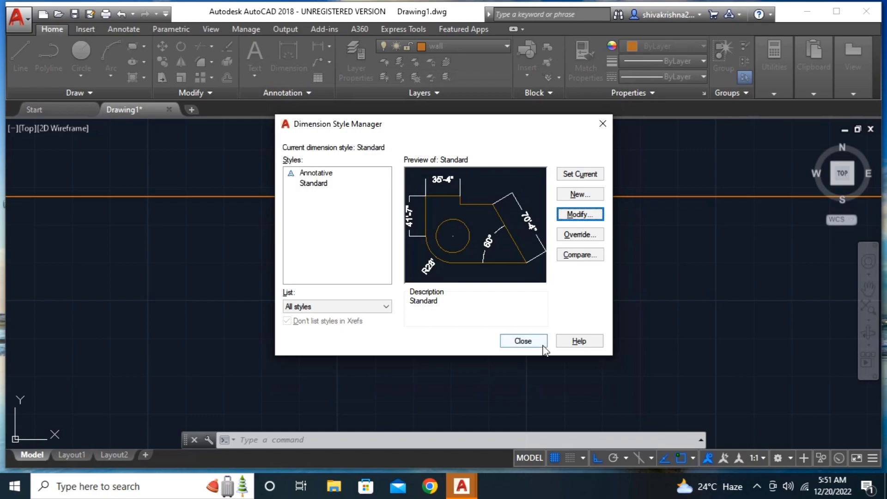
{"action": "left_click", "coordinate": [565, 174]}
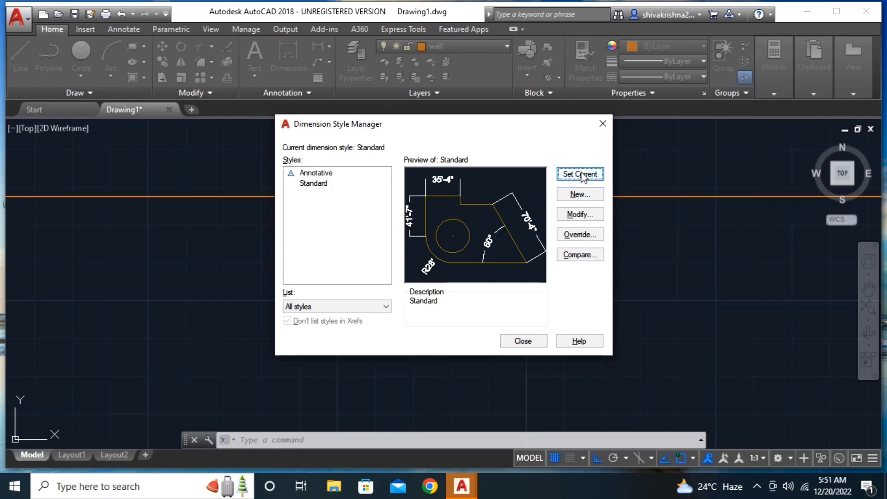
{"action": "left_click", "coordinate": [530, 344]}
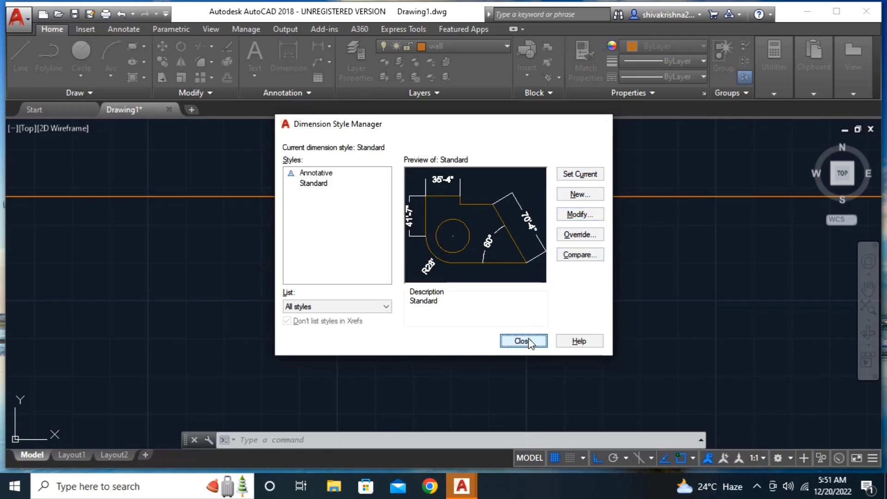
- Zoom out to show the whole square and start another aligned dimension
{"action": "scroll", "coordinate": [533, 245], "scroll_direction": "down", "scroll_amount": 3}
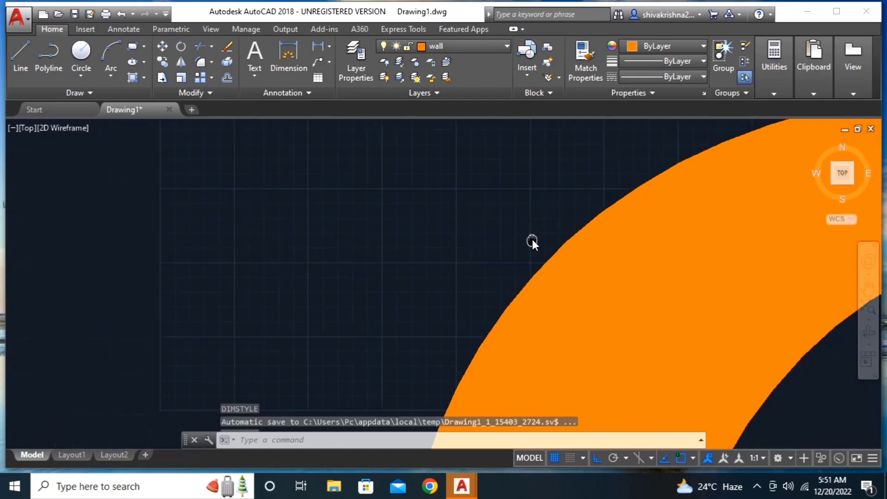
{"action": "scroll", "coordinate": [532, 240], "scroll_direction": "down", "scroll_amount": 3}
{"action": "scroll", "coordinate": [532, 238], "scroll_direction": "down", "scroll_amount": 3}
{"action": "scroll", "coordinate": [532, 236], "scroll_direction": "down", "scroll_amount": 8}
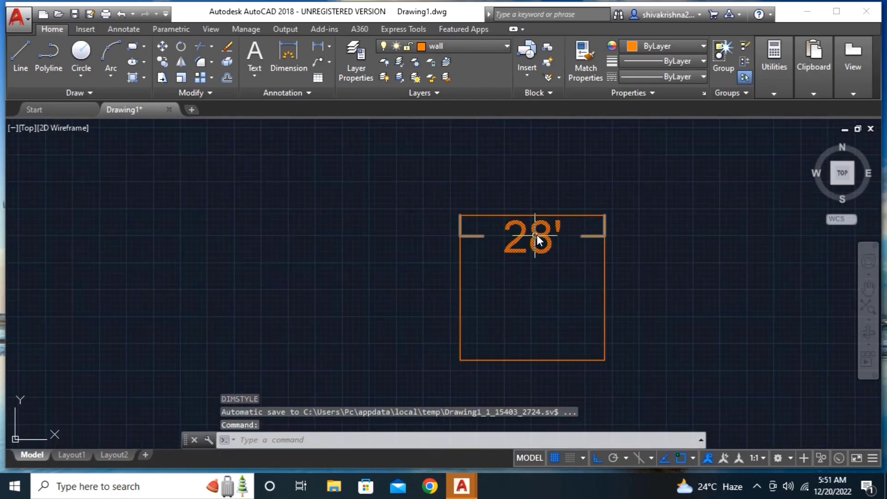
{"action": "scroll", "coordinate": [547, 209], "scroll_direction": "up", "scroll_amount": 4}
{"action": "scroll", "coordinate": [547, 210], "scroll_direction": "down", "scroll_amount": 2}
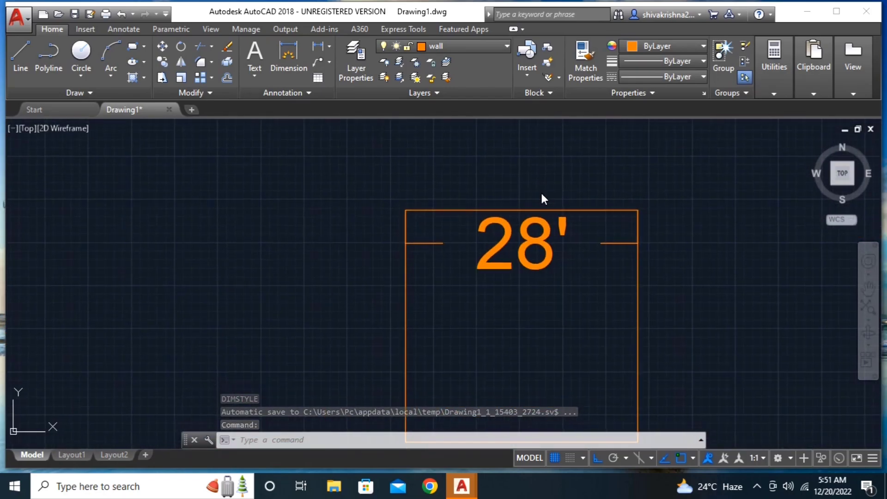
{"action": "middle_click_drag", "start_coordinate": [545, 291], "coordinate": [548, 237]}
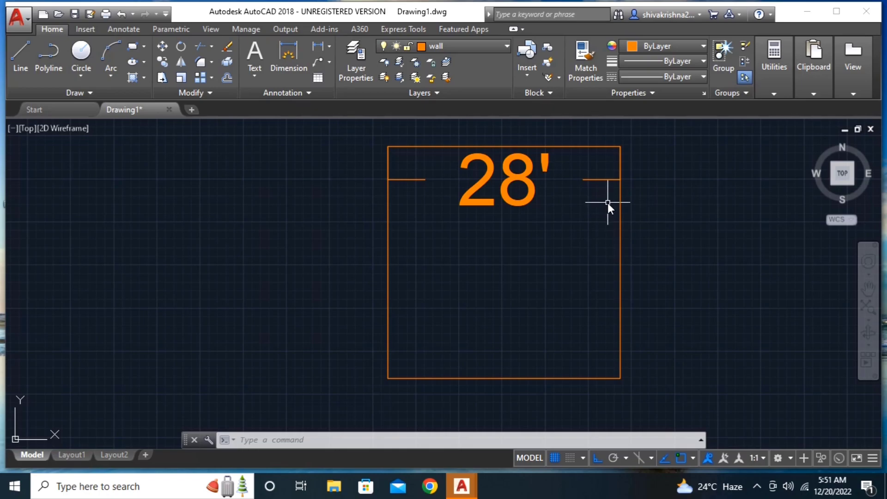
{"action": "type", "text": "DAL"}
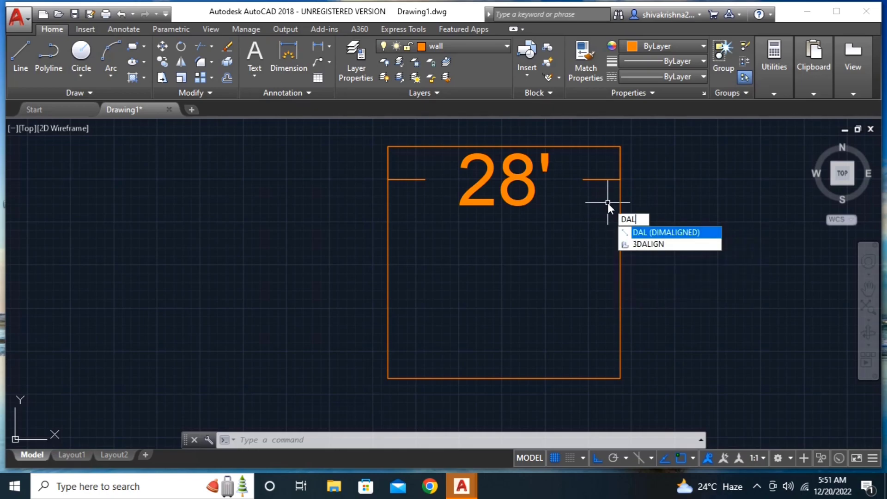
{"action": "key", "text": "Return"}
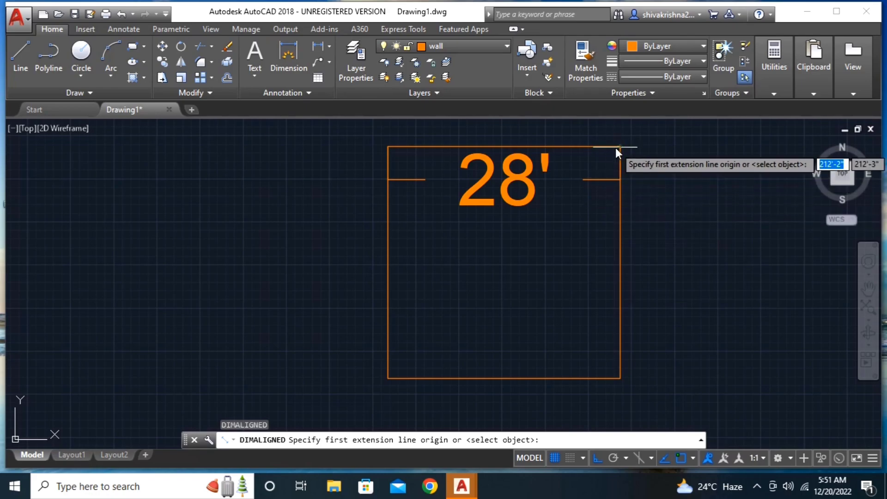
- Dimension the square's right side as 28' inside the square, then undo it
{"action": "left_click", "coordinate": [618, 147]}
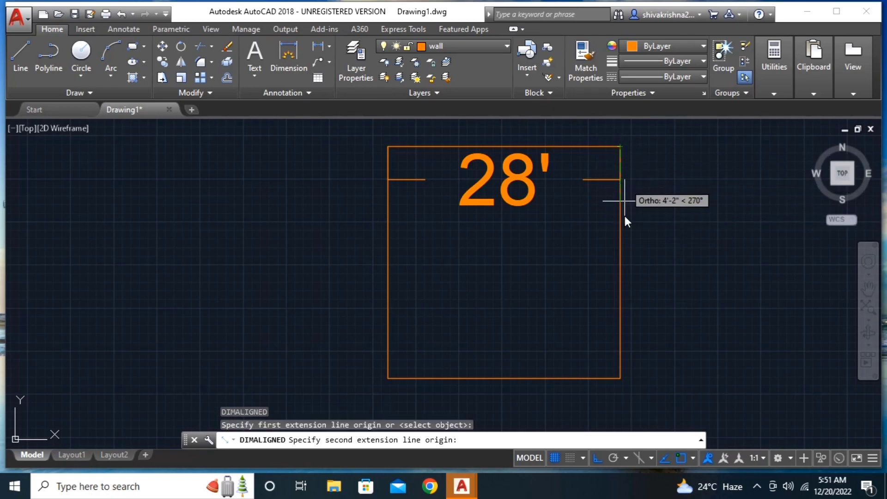
{"action": "left_click", "coordinate": [615, 376]}
{"action": "left_click", "coordinate": [518, 371]}
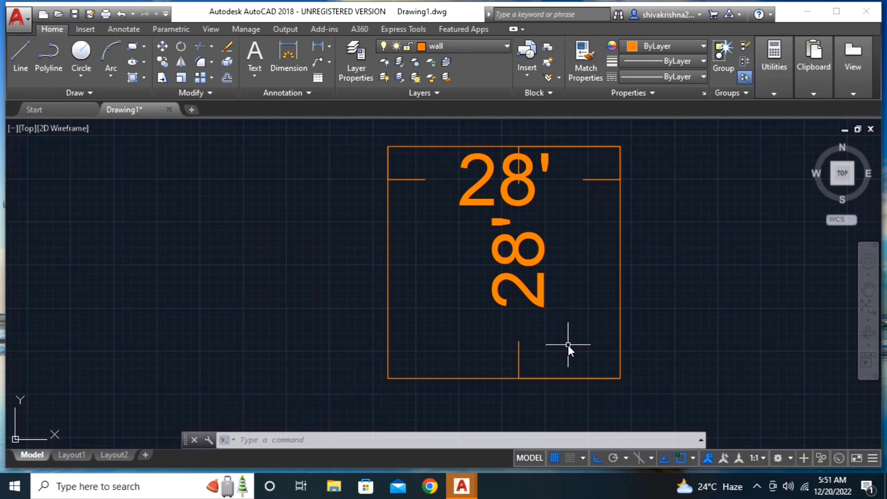
{"action": "key", "text": "ctrl+z"}
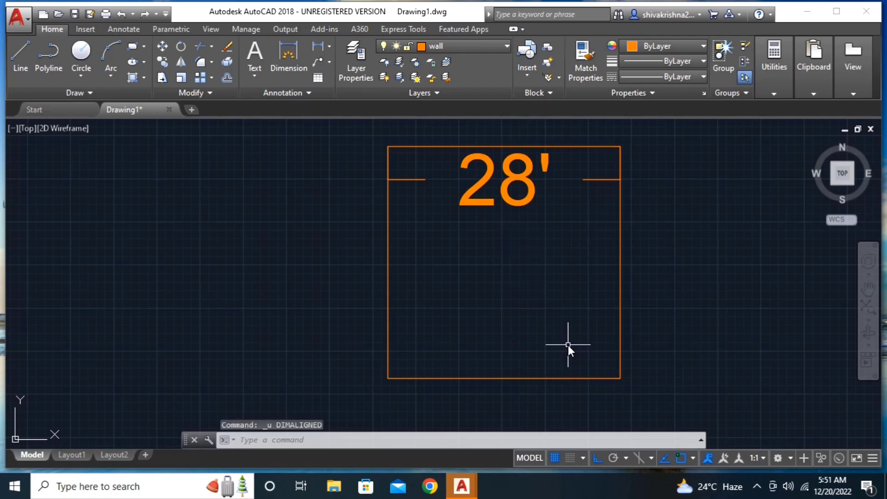
- Undo the dimension style changes and top dimension, recentre the bare square, and start OFFSET
{"action": "key", "text": "ctrl+z"}
{"action": "key", "text": "ctrl+z"}
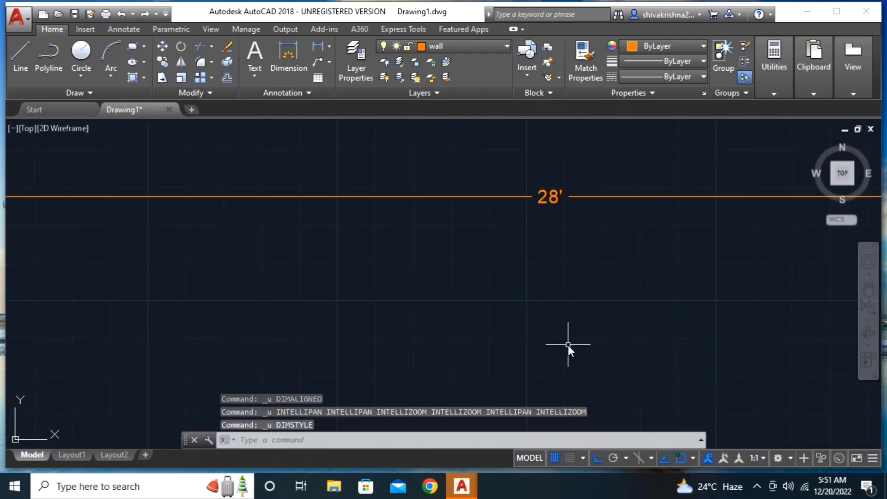
{"action": "key", "text": "ctrl+z"}
{"action": "key", "text": "ctrl+z"}
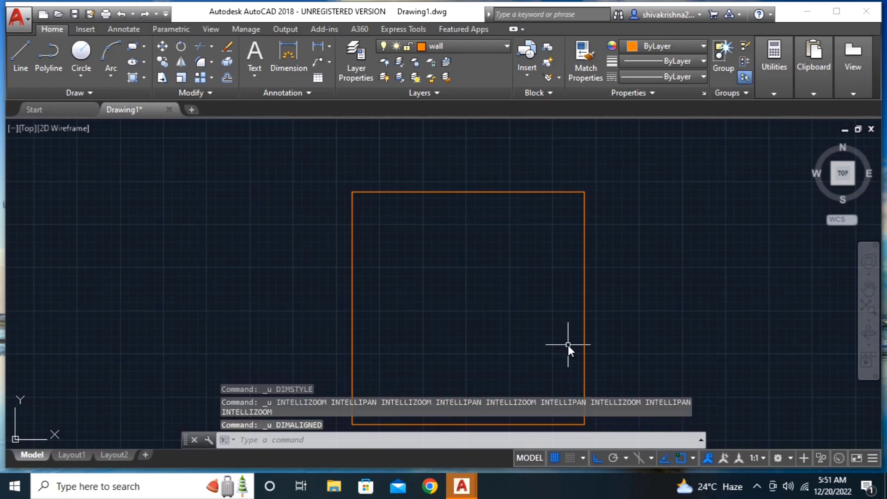
{"action": "scroll", "coordinate": [528, 370], "scroll_direction": "down", "scroll_amount": 2}
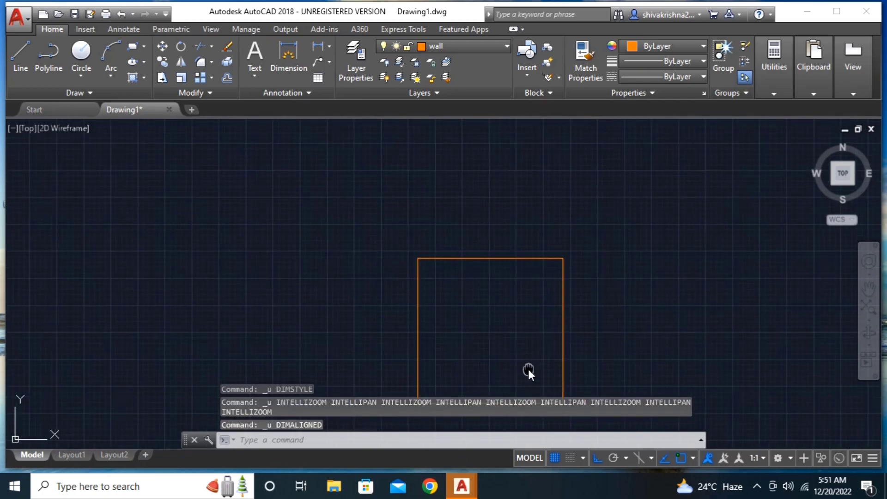
{"action": "mouse_move", "coordinate": [528, 369]}
{"action": "middle_mouse_down"}
{"action": "mouse_move", "coordinate": [497, 298]}
{"action": "mouse_move", "coordinate": [515, 309]}
{"action": "middle_mouse_up"}
{"action": "scroll", "coordinate": [497, 298], "scroll_direction": "up", "scroll_amount": 2}
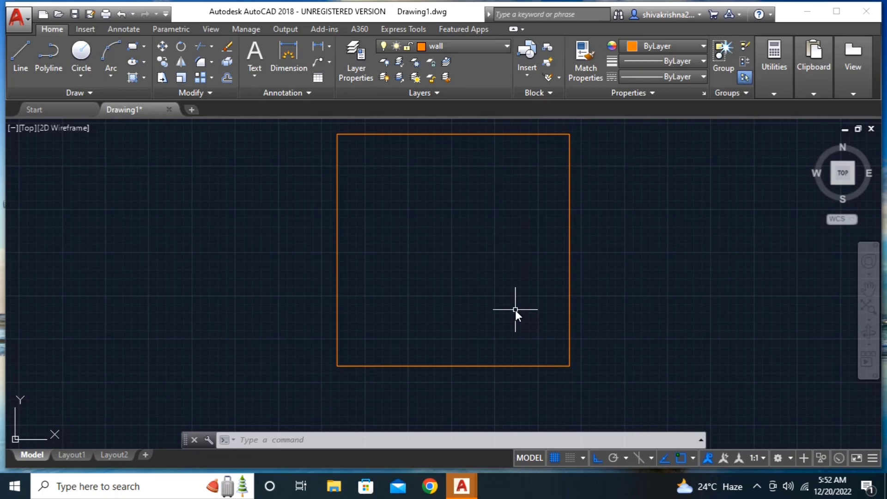
{"action": "type", "text": "o"}
{"action": "key", "text": "Return"}
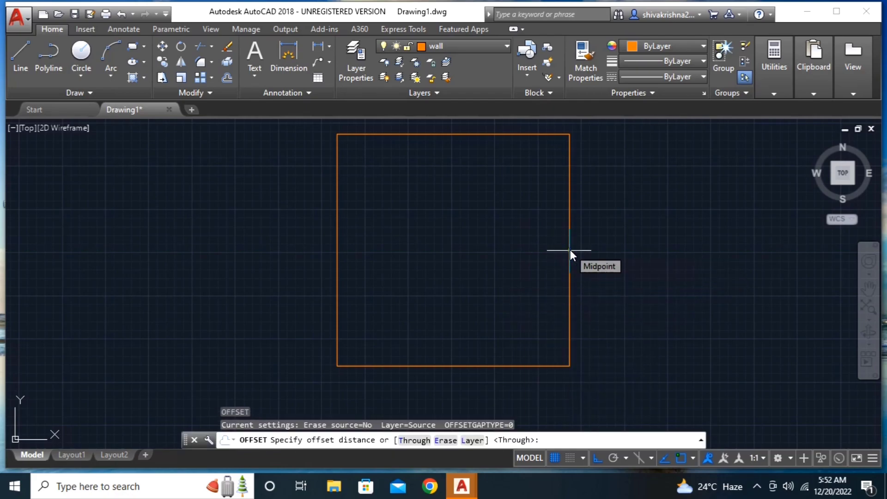
- Cancel the offset, restart OFFSET, and begin entering a distance of 9
{"action": "key", "text": "Escape"}
{"action": "scroll", "coordinate": [570, 252], "scroll_direction": "up", "scroll_amount": 2}
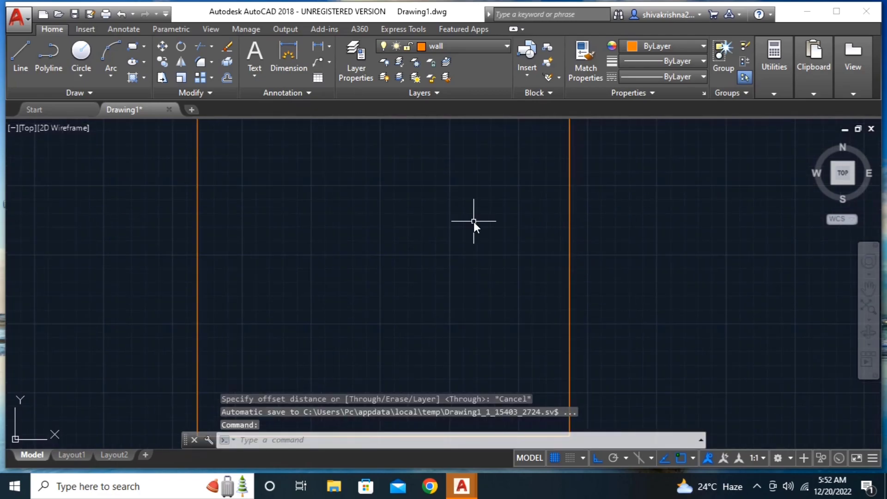
{"action": "scroll", "coordinate": [473, 222], "scroll_direction": "down", "scroll_amount": 4}
{"action": "scroll", "coordinate": [472, 222], "scroll_direction": "down", "scroll_amount": 2}
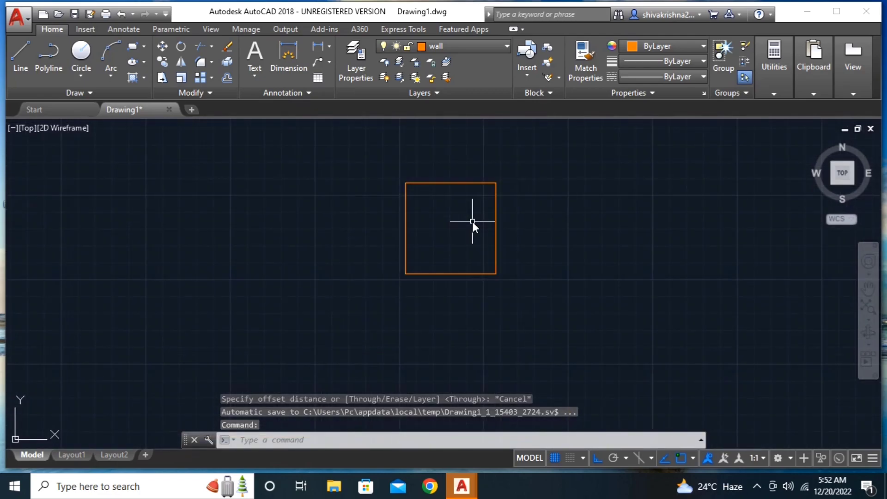
{"action": "type", "text": "o"}
{"action": "key", "text": "Return"}
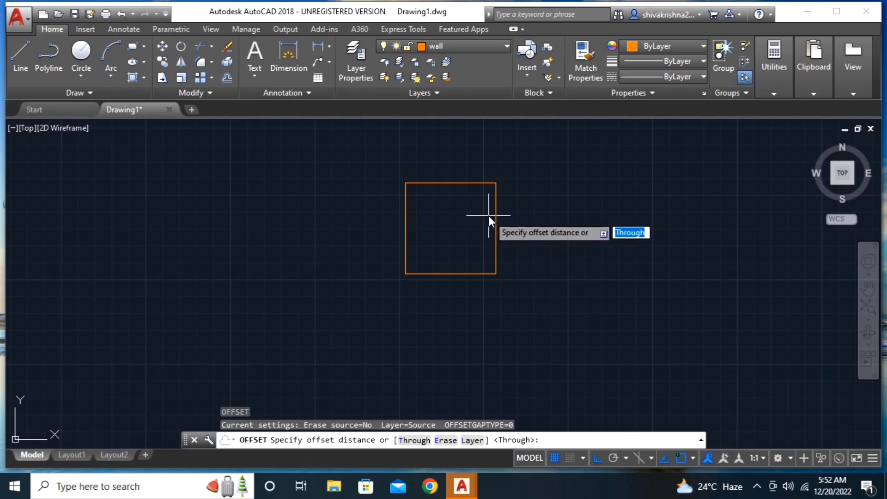
{"action": "type", "text": "9"}
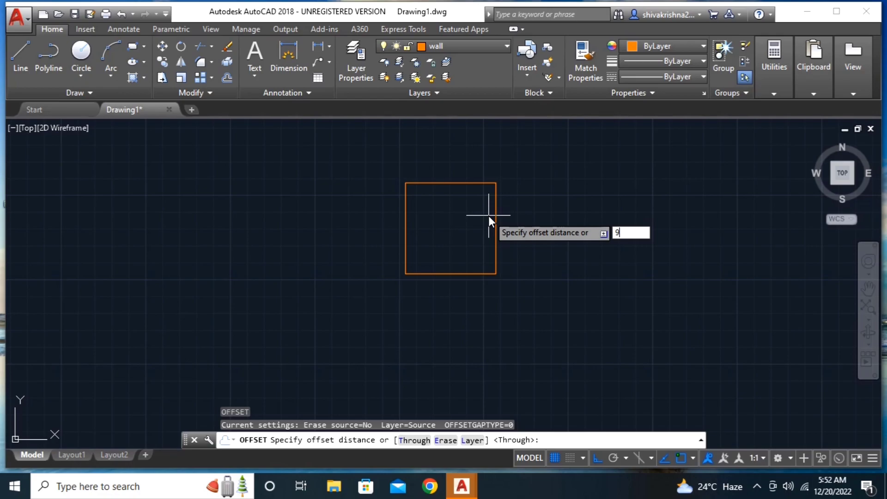
- Abandon the offset and bring up Drawing Units with UN
{"action": "type", "text": "un"}
{"action": "key", "text": "BackSpace"}
{"action": "key", "text": "BackSpace"}
{"action": "key", "text": "BackSpace"}
{"action": "key", "text": "Escape"}
{"action": "type", "text": "u"}
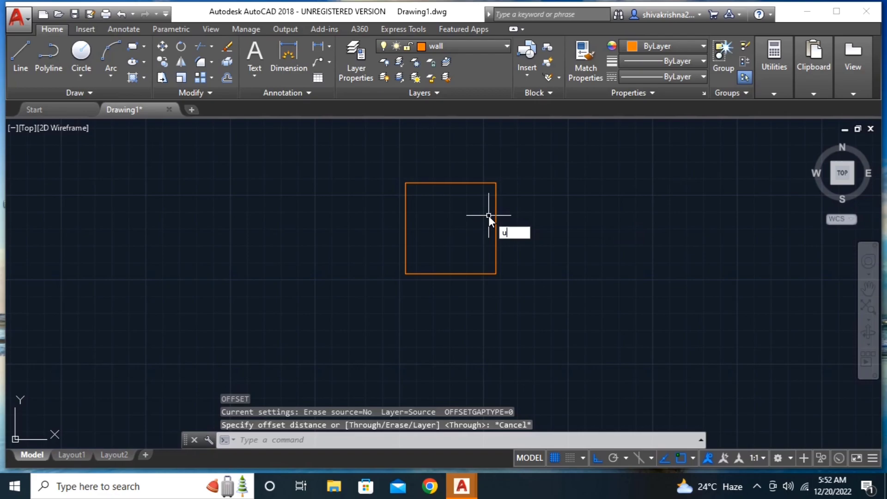
{"action": "type", "text": "n"}
{"action": "key", "text": "Return"}
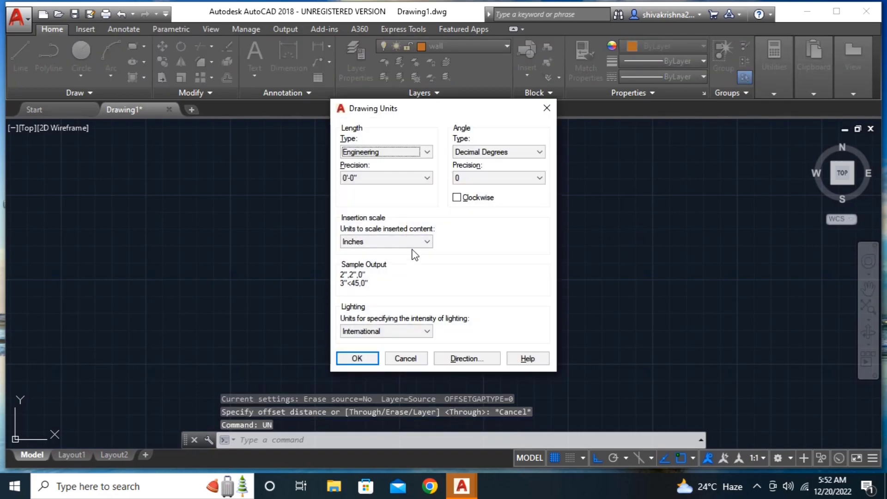
- Keep Inches as the insertion scale and accept the Drawing Units settings
{"action": "left_click", "coordinate": [416, 242]}
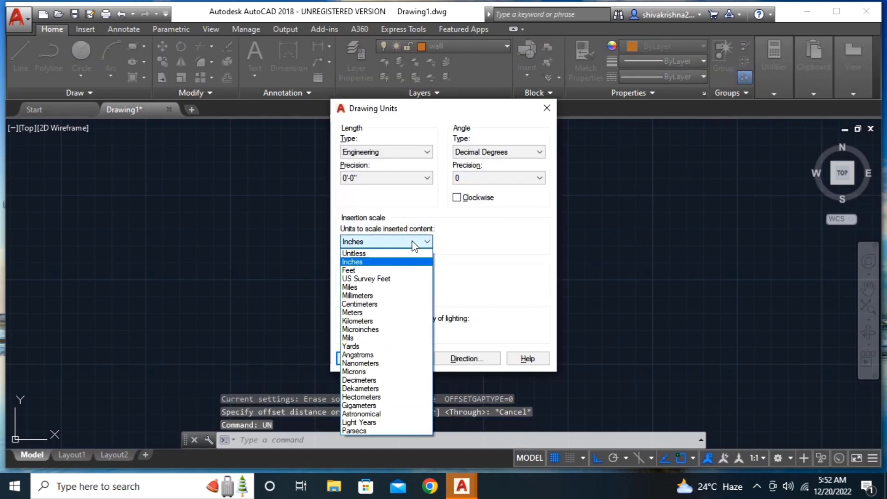
{"action": "left_click", "coordinate": [394, 262]}
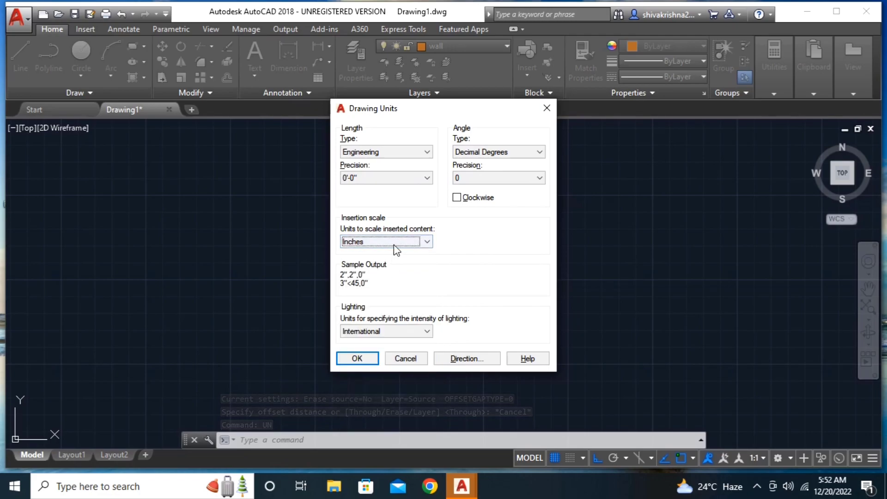
{"action": "left_click", "coordinate": [410, 240]}
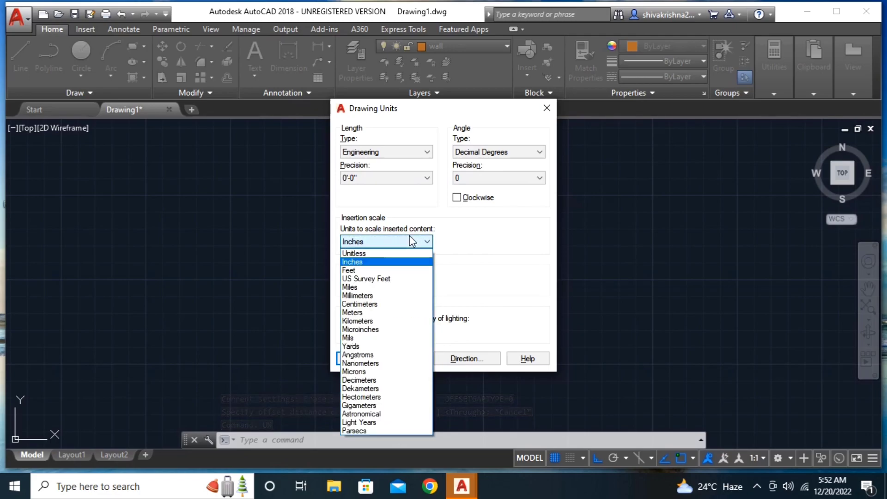
{"action": "left_click", "coordinate": [408, 263]}
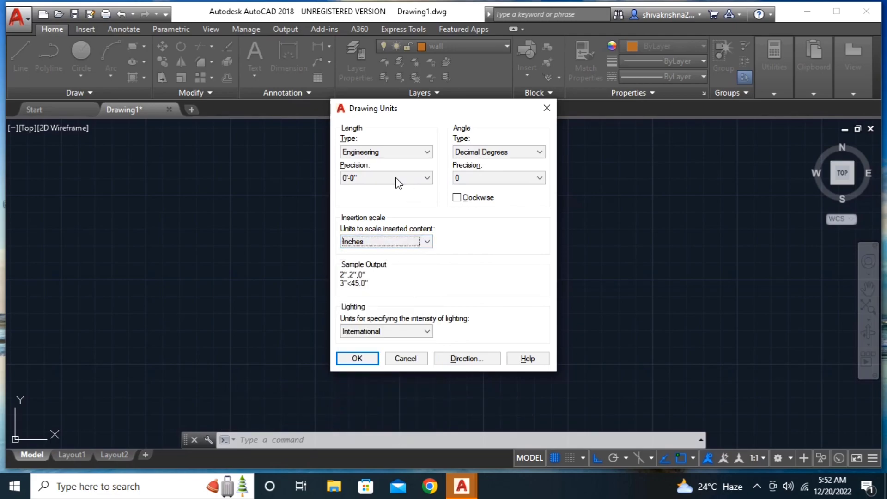
{"action": "left_click", "coordinate": [357, 359]}
- Offset the square's right and left sides 9 units inward
{"action": "scroll", "coordinate": [446, 234], "scroll_direction": "up", "scroll_amount": 2}
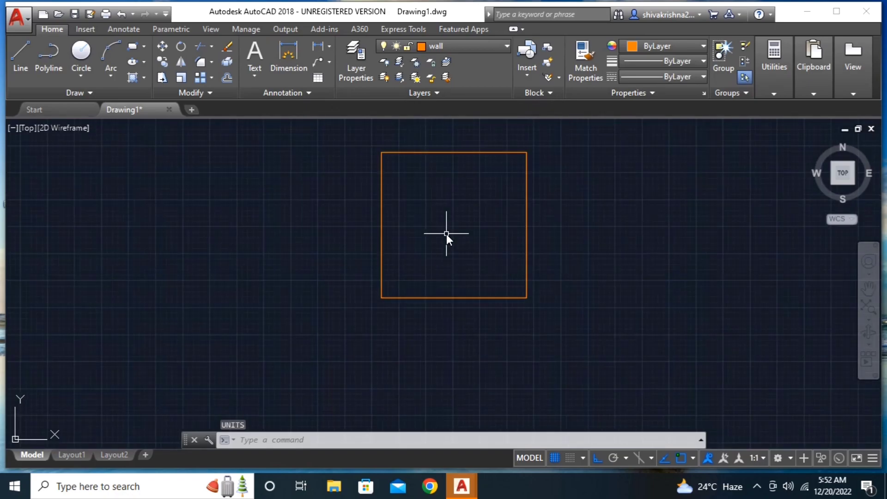
{"action": "type", "text": "o"}
{"action": "key", "text": "Return"}
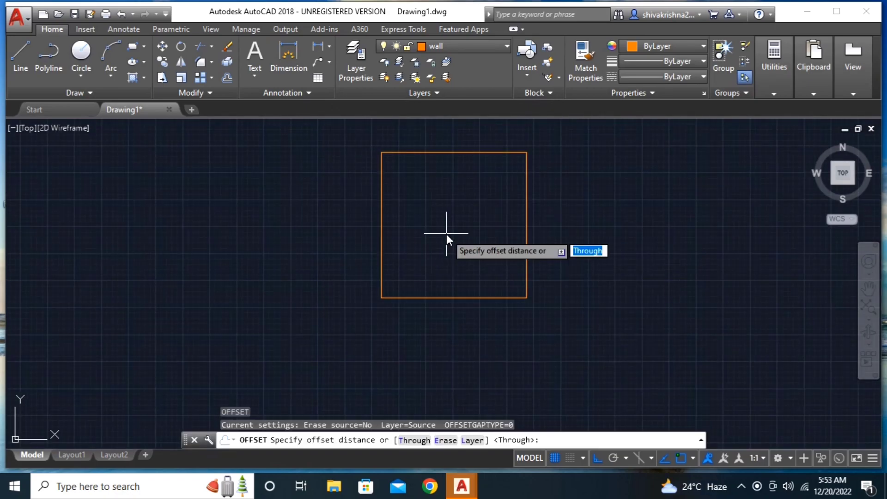
{"action": "type", "text": "9"}
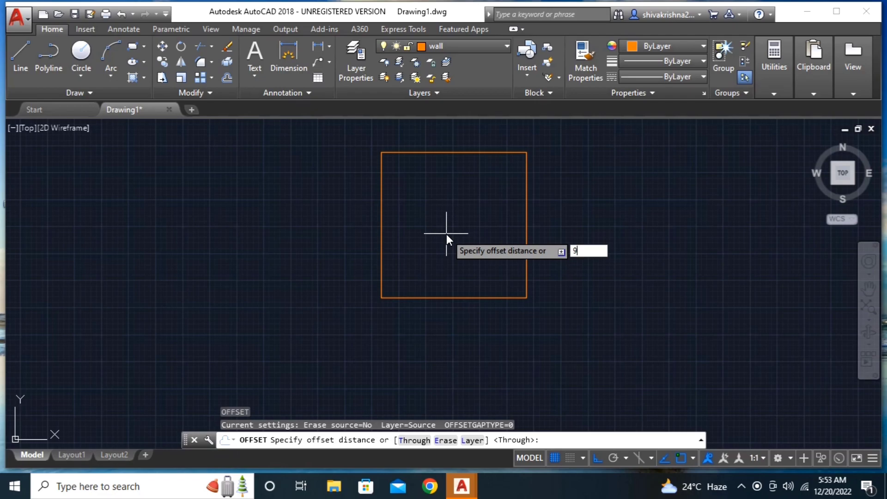
{"action": "key", "text": "Return"}
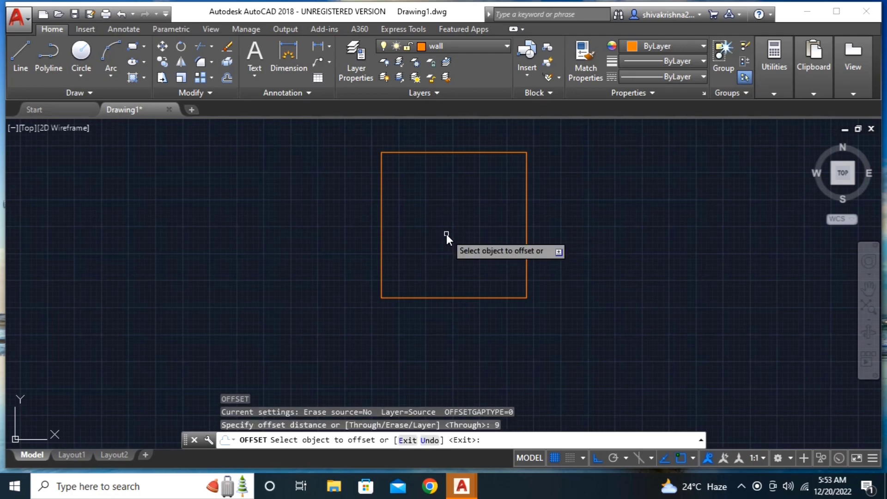
{"action": "left_click", "coordinate": [525, 199]}
{"action": "left_click", "coordinate": [488, 216]}
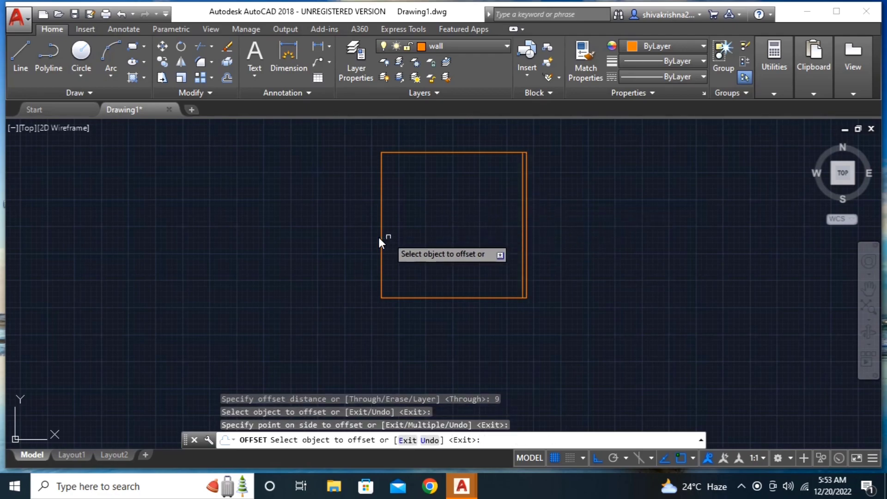
{"action": "scroll", "coordinate": [378, 237], "scroll_direction": "up", "scroll_amount": 3}
{"action": "scroll", "coordinate": [378, 237], "scroll_direction": "up", "scroll_amount": 3}
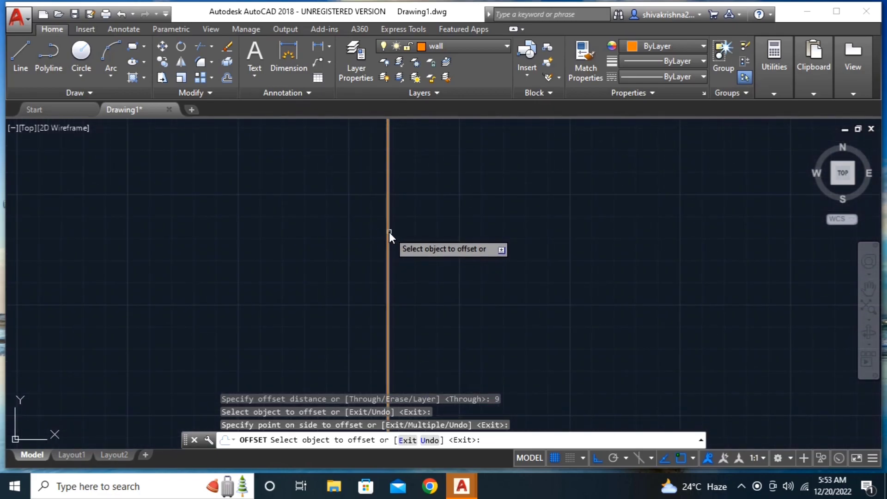
{"action": "scroll", "coordinate": [389, 232], "scroll_direction": "up", "scroll_amount": 2}
{"action": "left_click", "coordinate": [386, 243]}
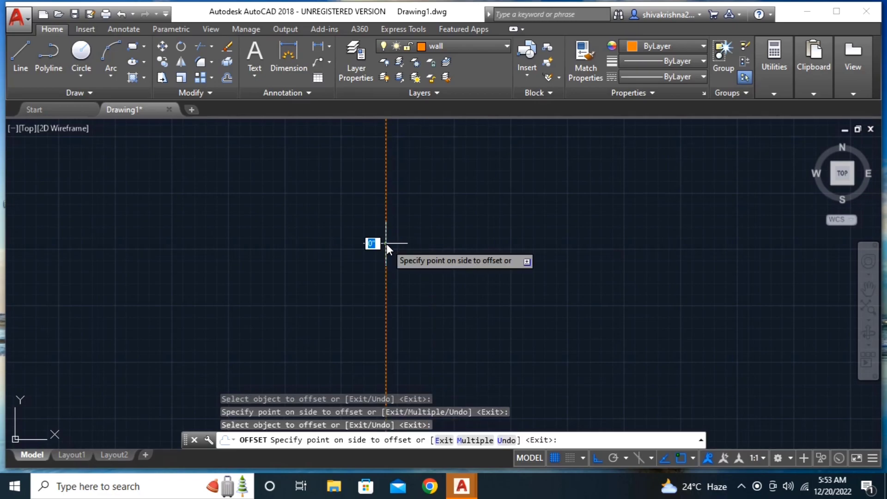
{"action": "left_click", "coordinate": [439, 243]}
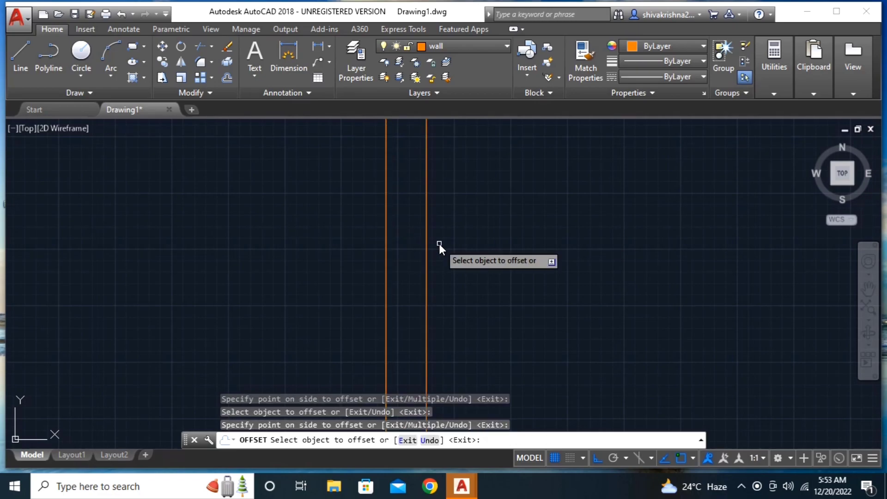
- Offset the top and bottom sides 9 inward, completing the double-line walls
{"action": "scroll", "coordinate": [495, 233], "scroll_direction": "down", "scroll_amount": 5}
{"action": "scroll", "coordinate": [495, 234], "scroll_direction": "down", "scroll_amount": 2}
{"action": "middle_click_drag", "start_coordinate": [523, 206], "coordinate": [514, 246]}
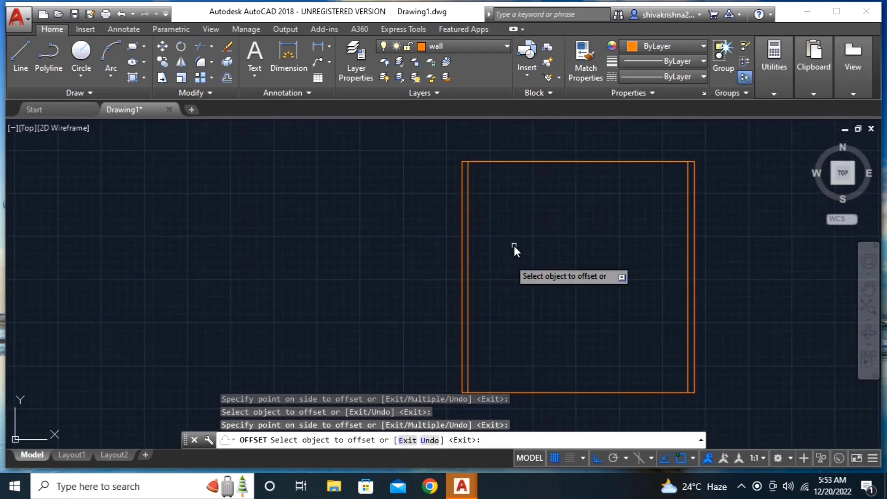
{"action": "scroll", "coordinate": [517, 185], "scroll_direction": "up", "scroll_amount": 2}
{"action": "middle_click_drag", "start_coordinate": [517, 182], "coordinate": [489, 214]}
{"action": "scroll", "coordinate": [489, 214], "scroll_direction": "up", "scroll_amount": 2}
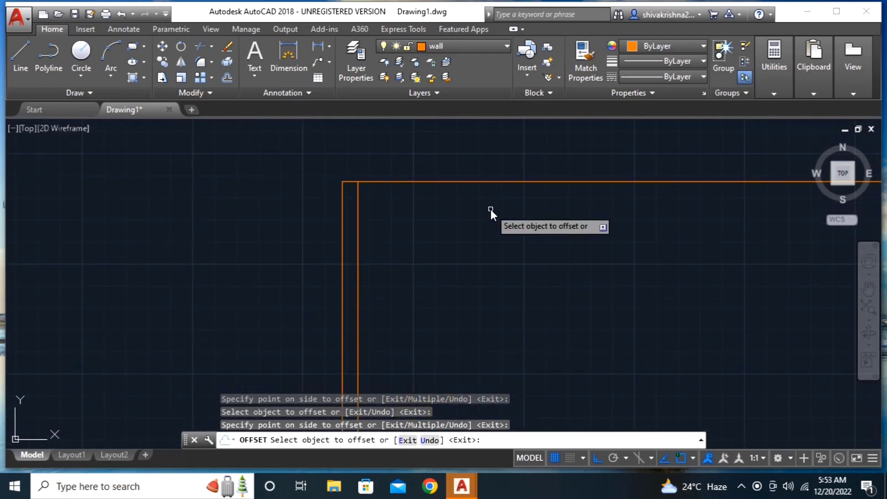
{"action": "left_click", "coordinate": [526, 182]}
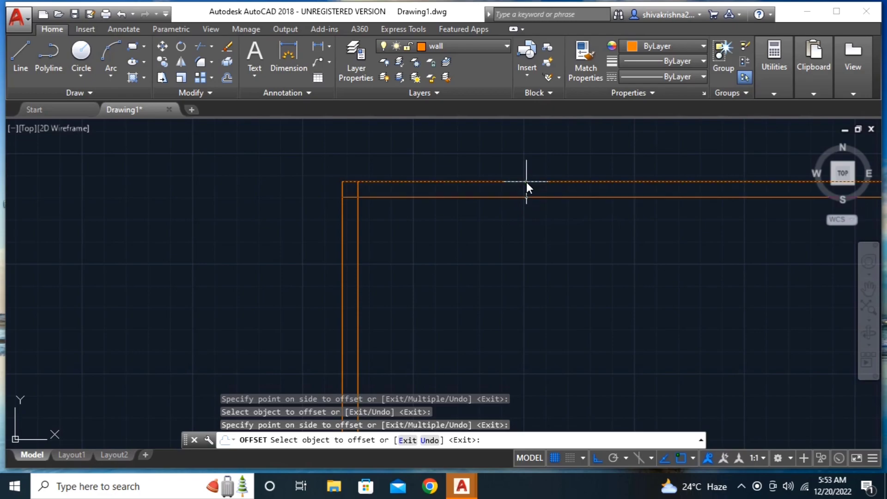
{"action": "left_click", "coordinate": [534, 245]}
{"action": "scroll", "coordinate": [510, 209], "scroll_direction": "down", "scroll_amount": 6}
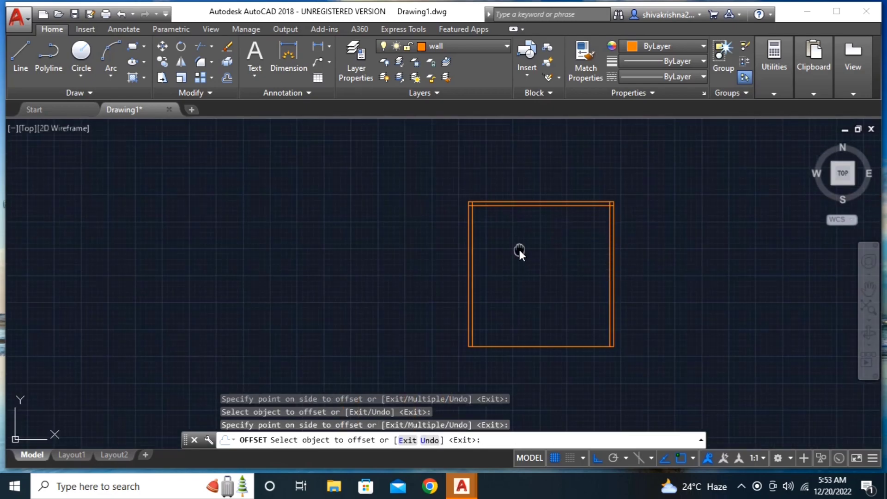
{"action": "middle_click_drag", "start_coordinate": [519, 251], "coordinate": [467, 188]}
{"action": "scroll", "coordinate": [534, 274], "scroll_direction": "up", "scroll_amount": 4}
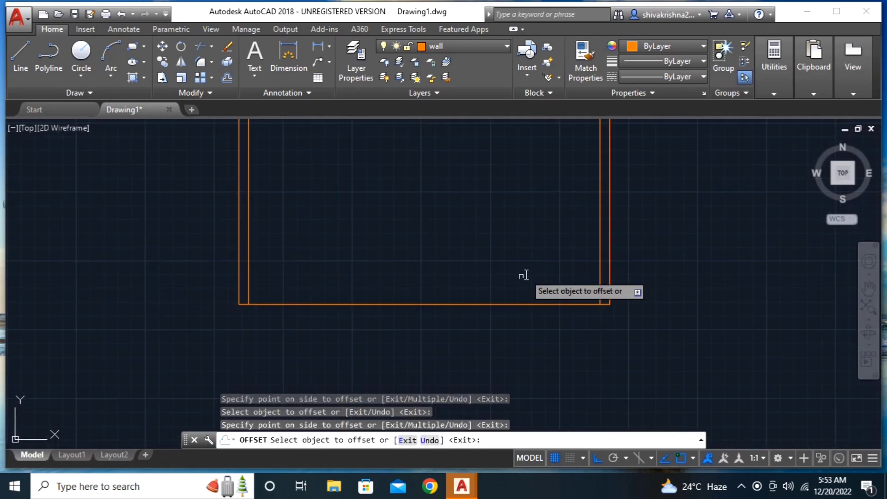
{"action": "left_click", "coordinate": [511, 303]}
{"action": "scroll", "coordinate": [528, 226], "scroll_direction": "down", "scroll_amount": 4}
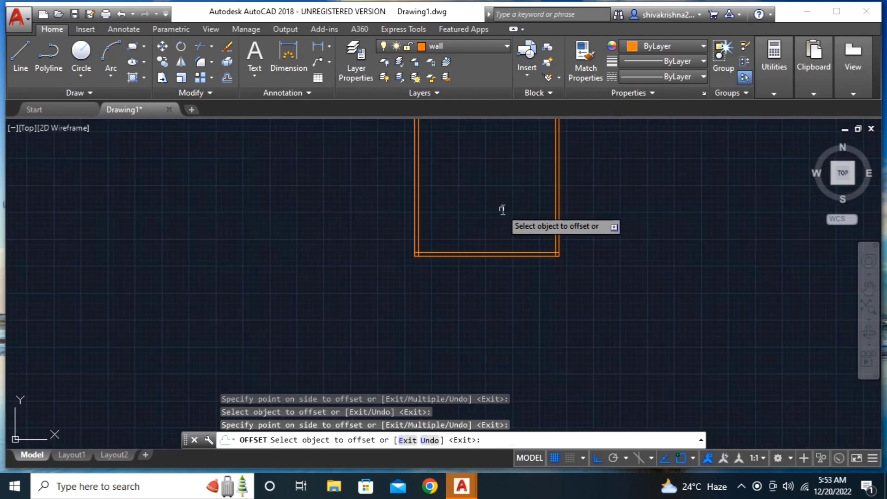
{"action": "middle_click_drag", "start_coordinate": [501, 206], "coordinate": [548, 271]}
{"action": "scroll", "coordinate": [489, 211], "scroll_direction": "up", "scroll_amount": 2}
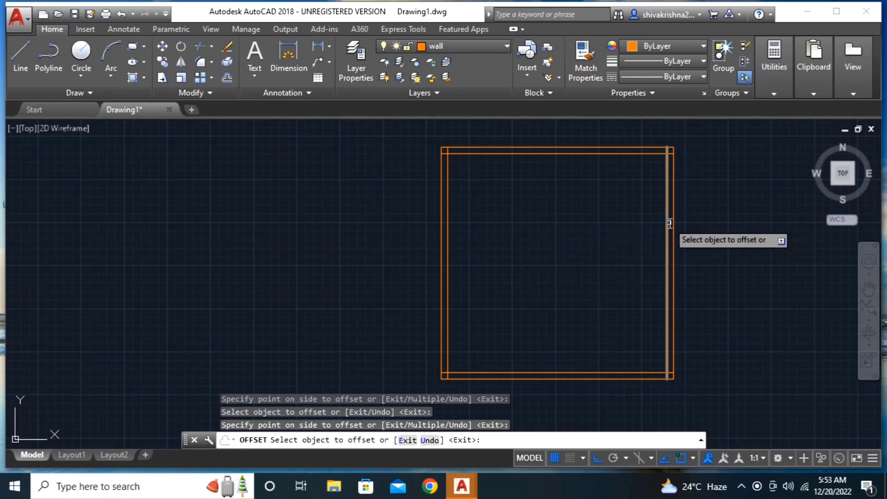
{"action": "left_click", "coordinate": [742, 487]}
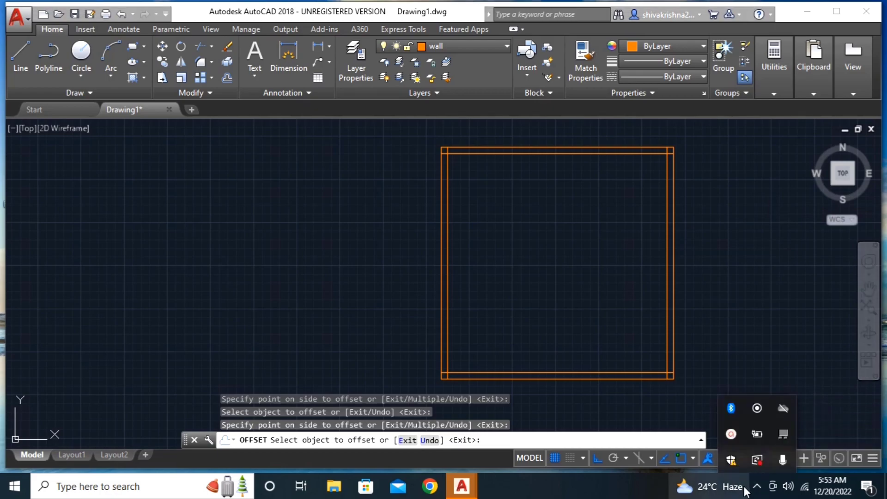
{"action": "left_click", "coordinate": [732, 434]}
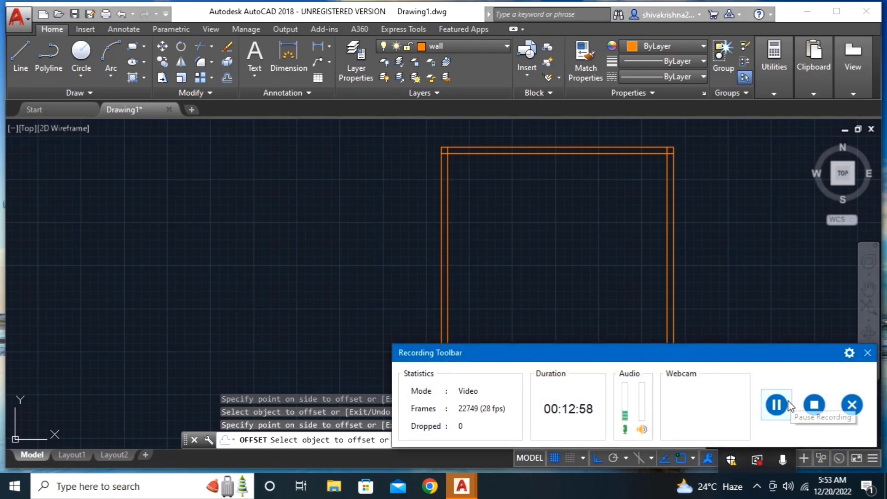
{"action": "left_click", "coordinate": [866, 352]}
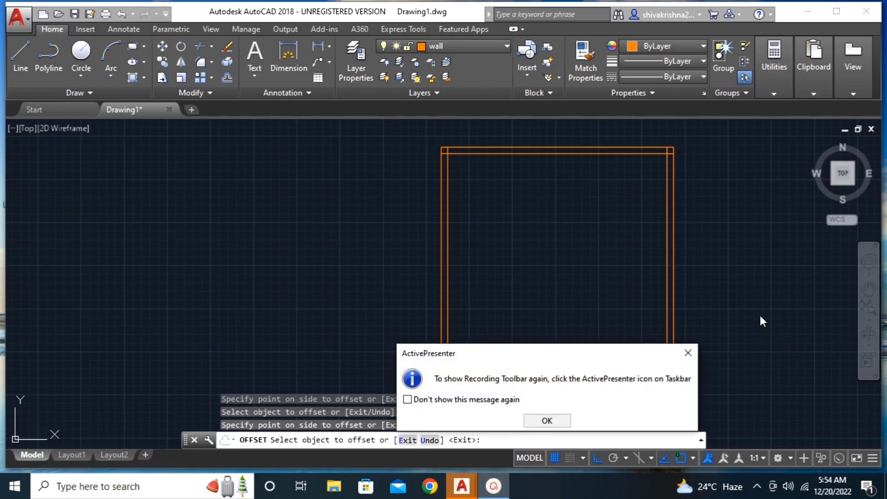
{"action": "left_click", "coordinate": [564, 420]}
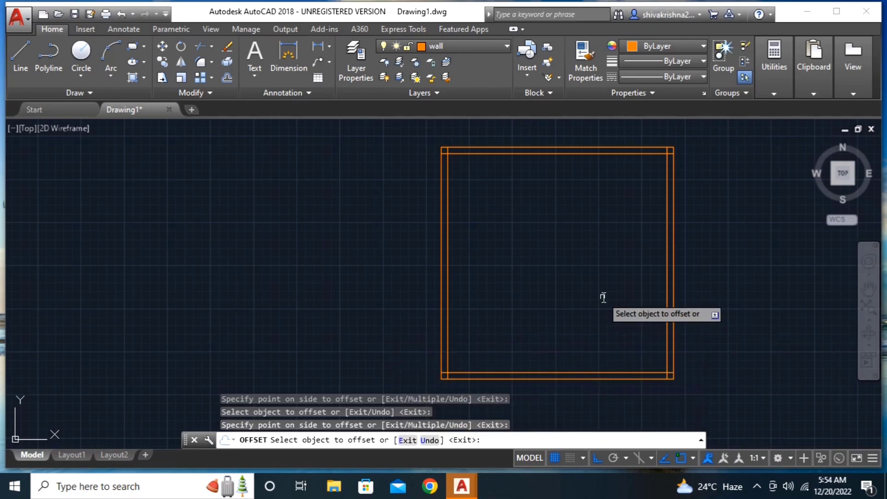
{"action": "left_click", "coordinate": [755, 491]}
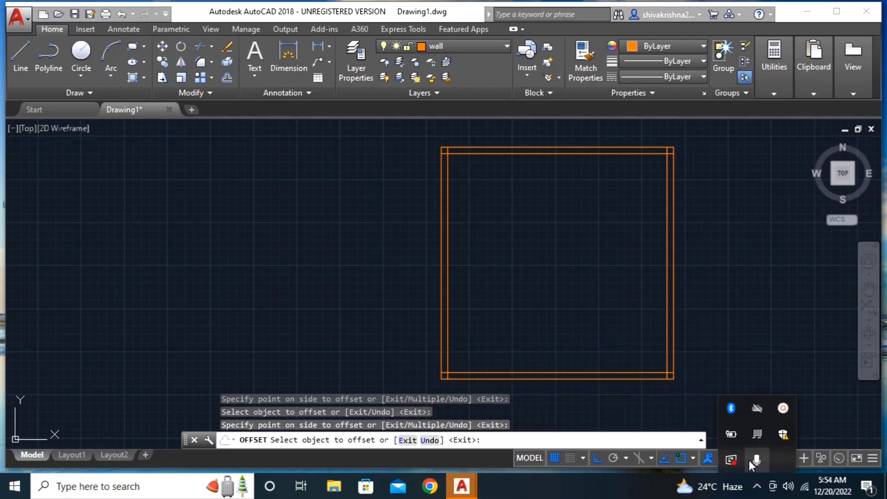
{"action": "left_click", "coordinate": [767, 430]}
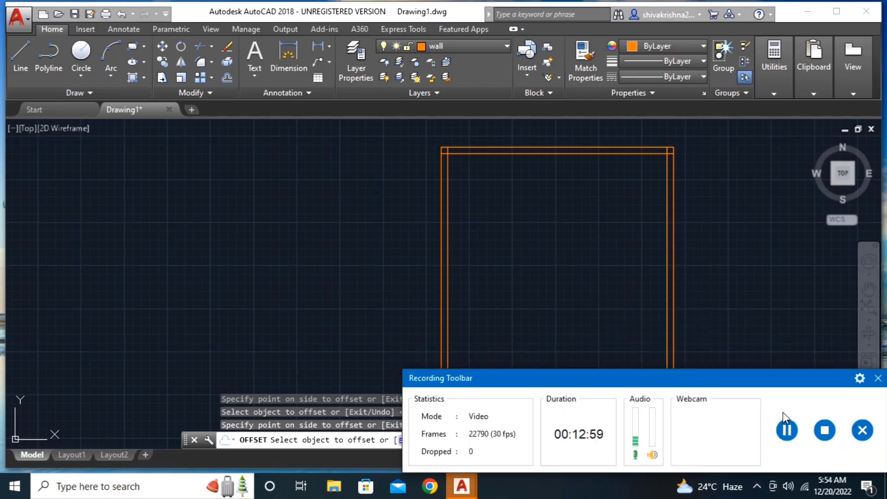
{"action": "left_click", "coordinate": [878, 378]}
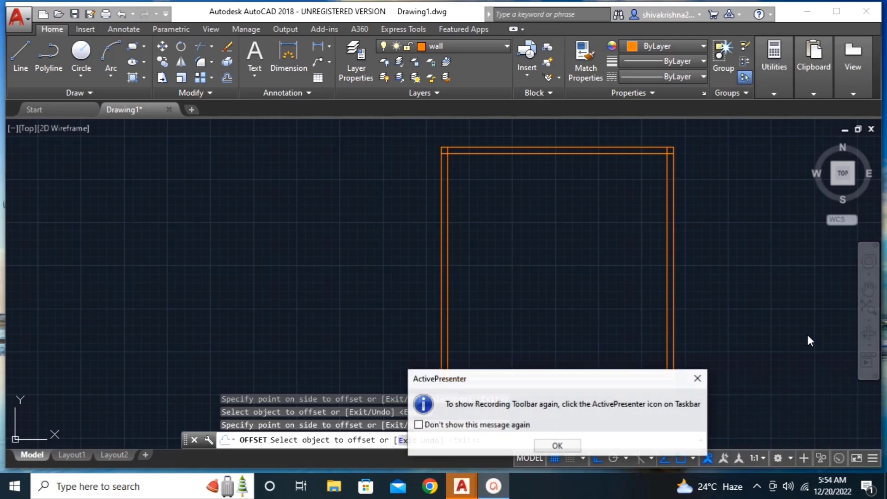
{"action": "left_click", "coordinate": [554, 445]}
- Zoom and pan along the top wall to a close view of its top-left corner overlap
{"action": "scroll", "coordinate": [527, 303], "scroll_direction": "up", "scroll_amount": 2}
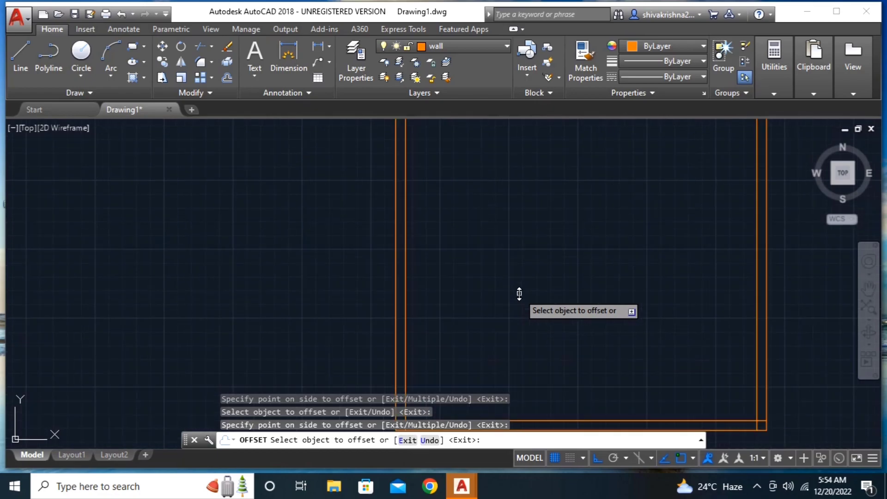
{"action": "scroll", "coordinate": [519, 294], "scroll_direction": "down", "scroll_amount": 2}
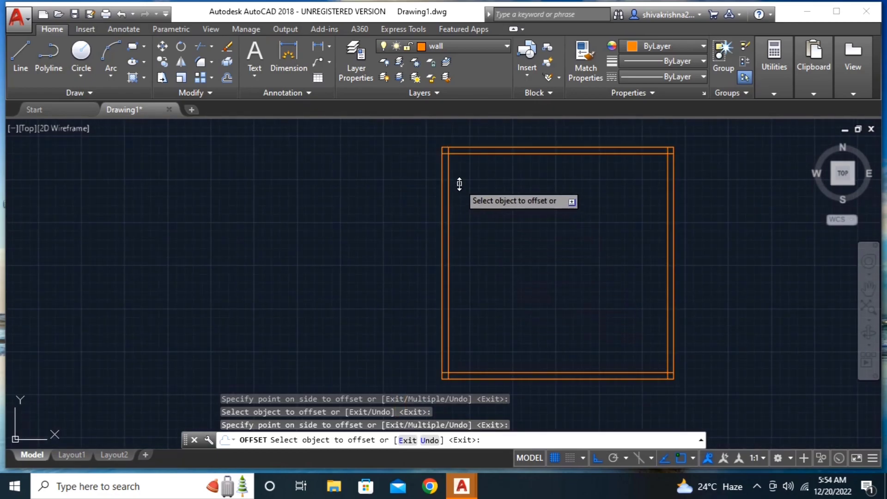
{"action": "scroll", "coordinate": [465, 182], "scroll_direction": "up", "scroll_amount": 2}
{"action": "scroll", "coordinate": [488, 224], "scroll_direction": "up", "scroll_amount": 1}
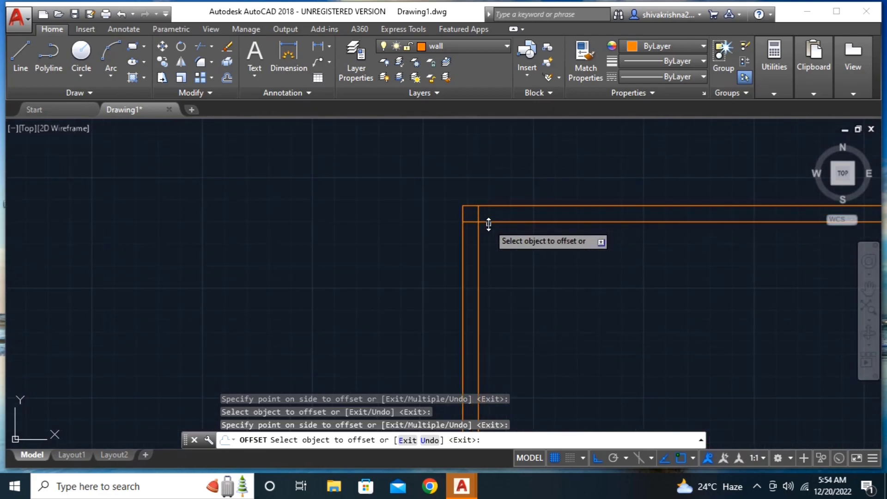
{"action": "scroll", "coordinate": [489, 224], "scroll_direction": "up", "scroll_amount": 2}
{"action": "scroll", "coordinate": [488, 224], "scroll_direction": "up", "scroll_amount": 2}
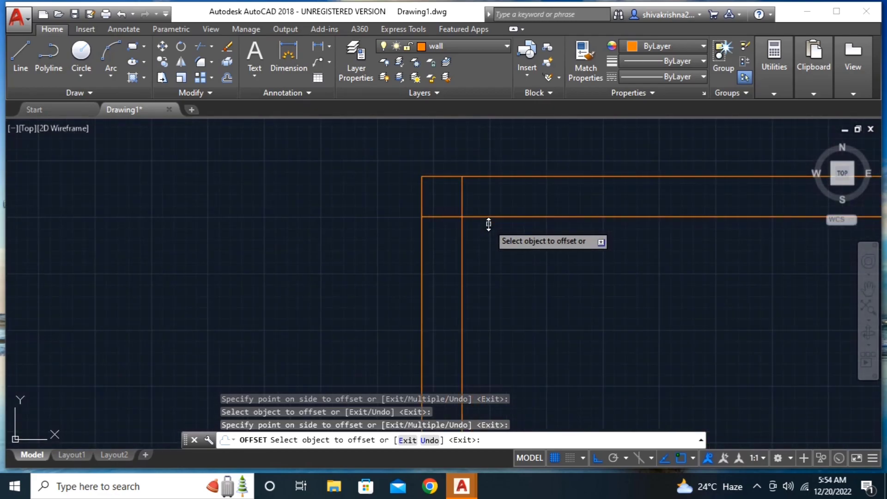
{"action": "scroll", "coordinate": [489, 225], "scroll_direction": "up", "scroll_amount": 2}
{"action": "scroll", "coordinate": [482, 199], "scroll_direction": "down", "scroll_amount": 2}
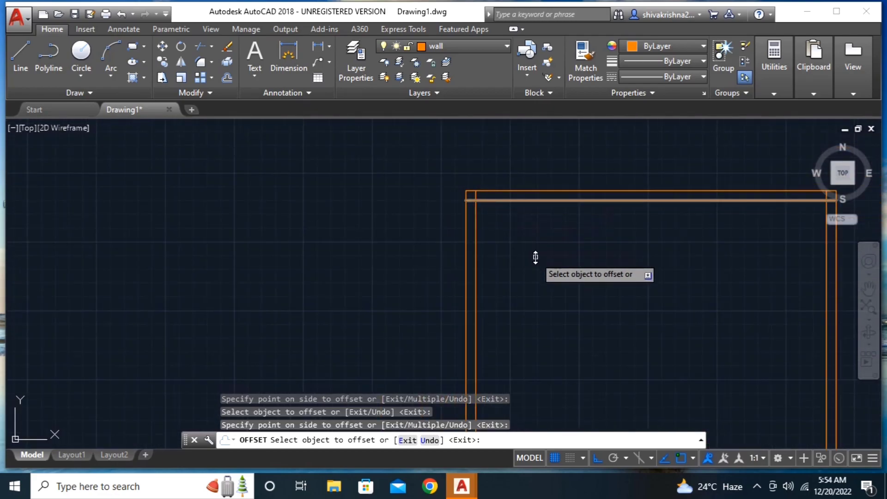
{"action": "mouse_move", "coordinate": [535, 258]}
{"action": "middle_mouse_down"}
{"action": "mouse_move", "coordinate": [462, 200]}
{"action": "mouse_move", "coordinate": [485, 257]}
{"action": "middle_mouse_up"}
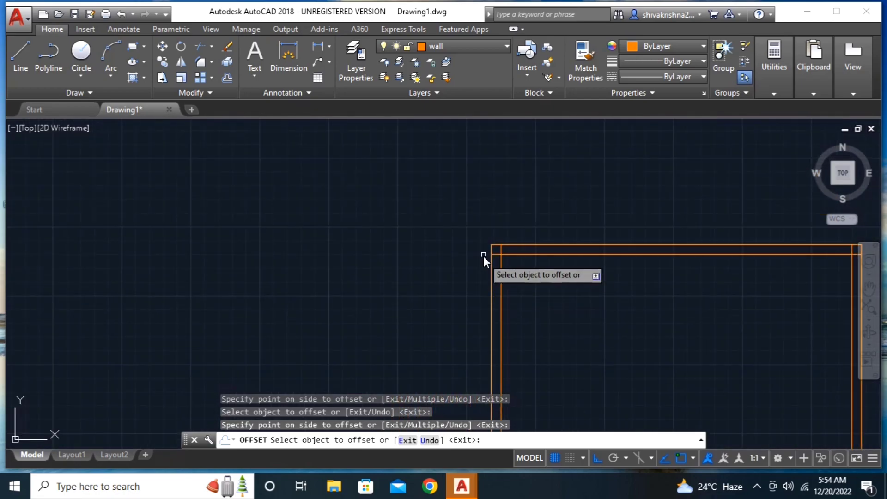
{"action": "scroll", "coordinate": [481, 248], "scroll_direction": "up", "scroll_amount": 5}
{"action": "middle_click_drag", "start_coordinate": [552, 245], "coordinate": [502, 231]}
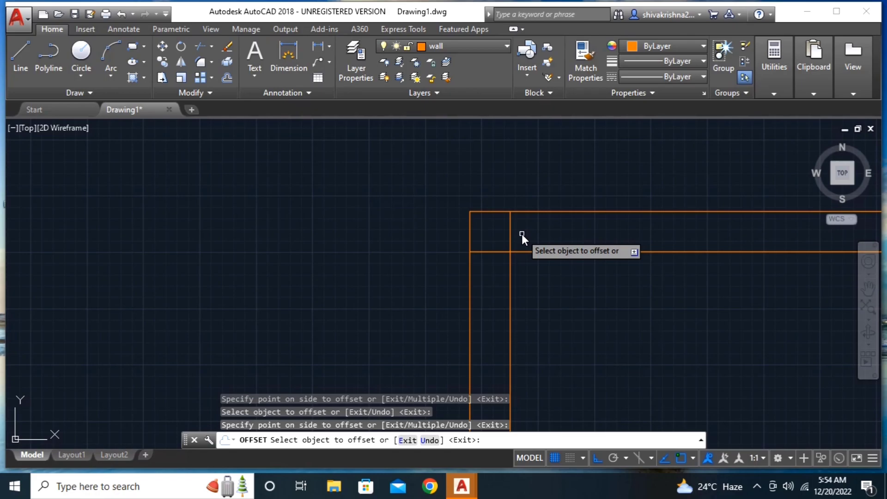
- End OFFSET, then trim the vertical and horizontal overshoots at the top-left corner
{"action": "type", "text": "tr"}
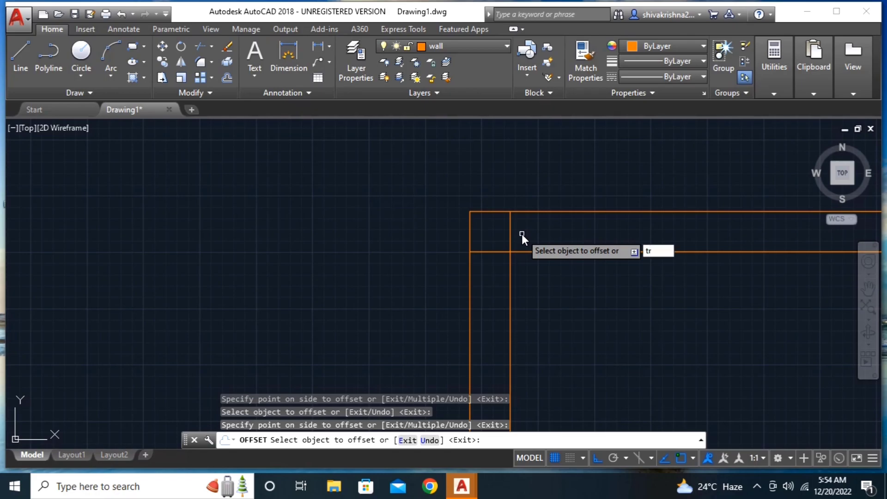
{"action": "key", "text": "Return"}
{"action": "key", "text": "Return"}
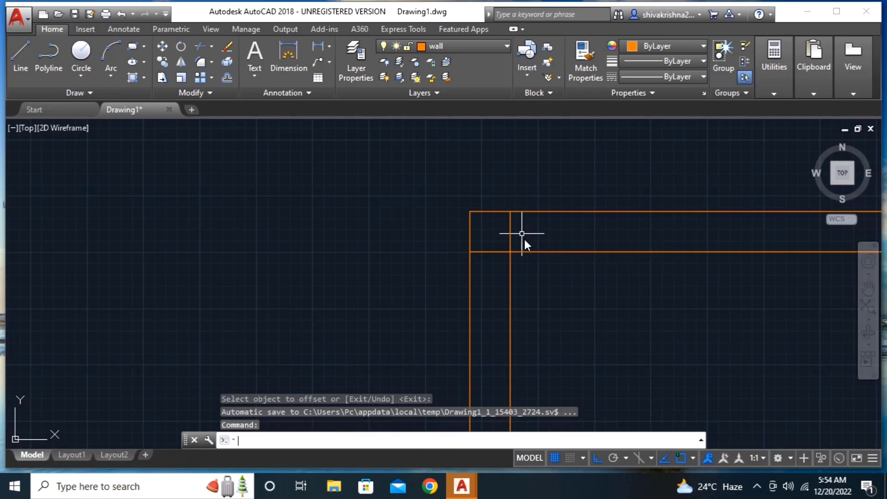
{"action": "type", "text": "t"}
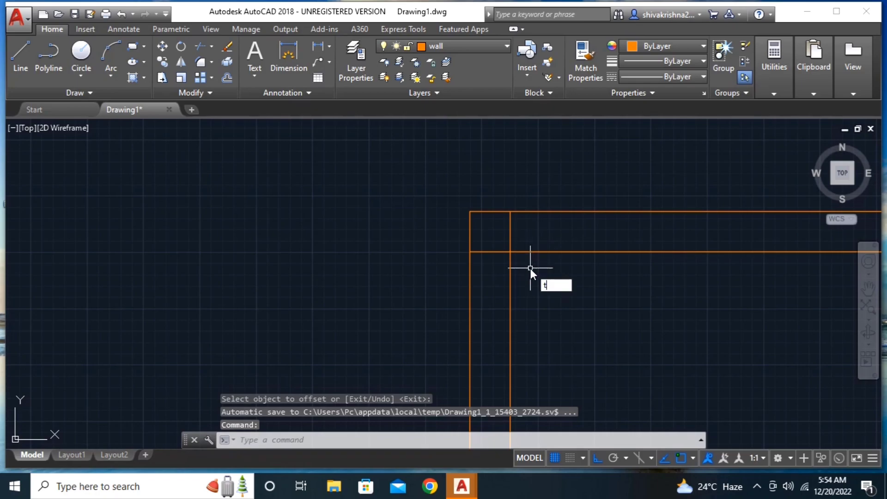
{"action": "type", "text": "r"}
{"action": "key", "text": "Return"}
{"action": "key", "text": "Return"}
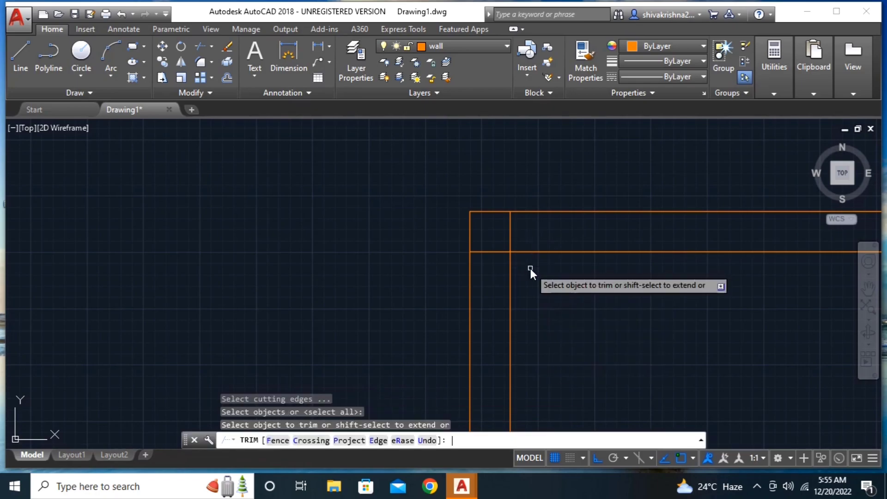
{"action": "left_click", "coordinate": [528, 236]}
{"action": "left_click", "coordinate": [501, 235]}
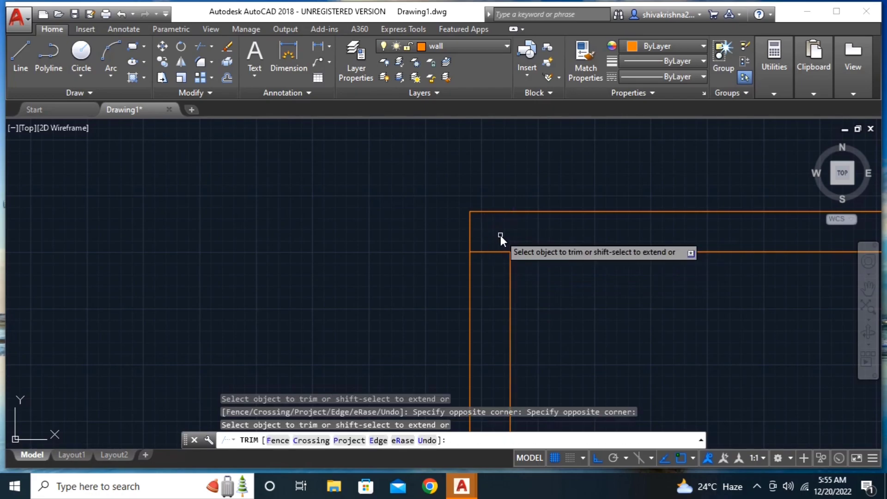
{"action": "left_click", "coordinate": [494, 274]}
- Trim the horizontal and vertical overshoots at the top-right wall corner
{"action": "scroll", "coordinate": [561, 219], "scroll_direction": "down", "scroll_amount": 4}
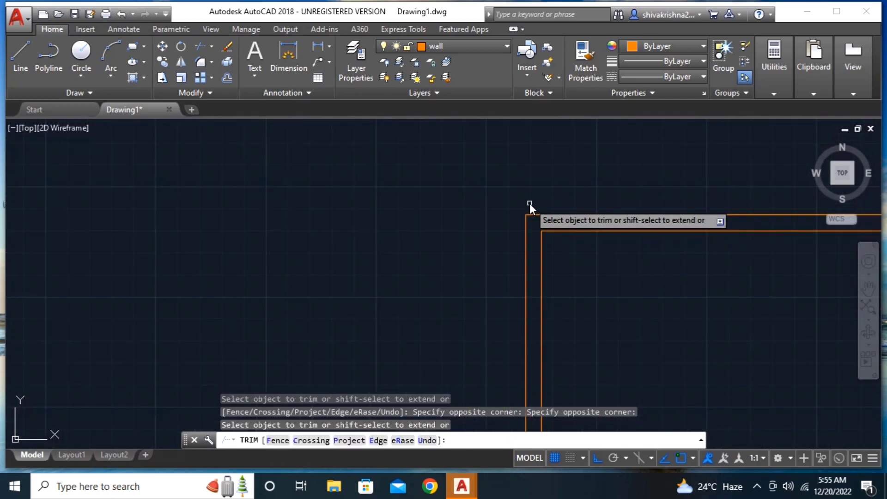
{"action": "scroll", "coordinate": [346, 188], "scroll_direction": "down", "scroll_amount": 3}
{"action": "scroll", "coordinate": [577, 201], "scroll_direction": "up", "scroll_amount": 4}
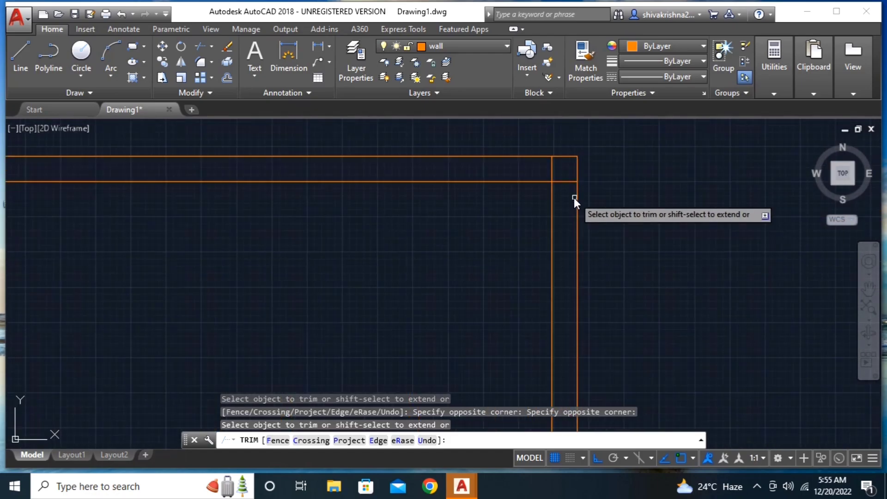
{"action": "scroll", "coordinate": [575, 199], "scroll_direction": "up", "scroll_amount": 1}
{"action": "scroll", "coordinate": [588, 244], "scroll_direction": "up", "scroll_amount": 1}
{"action": "scroll", "coordinate": [585, 240], "scroll_direction": "up", "scroll_amount": 3}
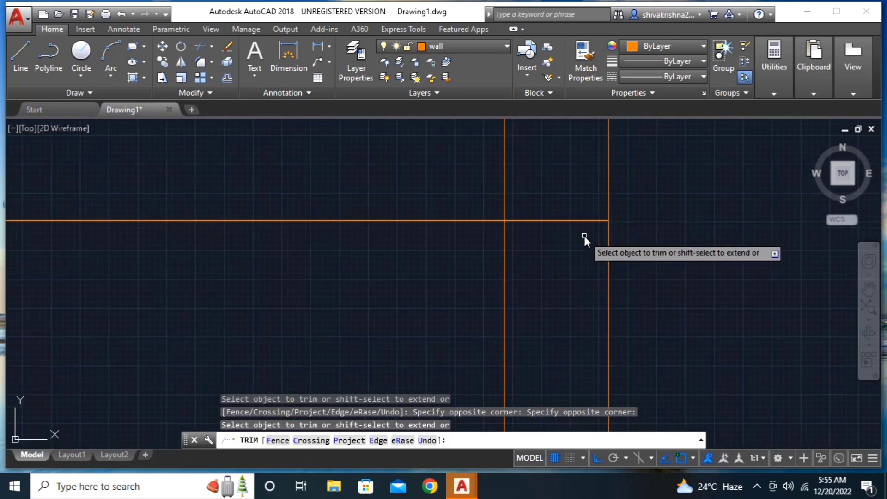
{"action": "left_click", "coordinate": [573, 210]}
{"action": "left_click", "coordinate": [538, 190]}
{"action": "left_click", "coordinate": [553, 226]}
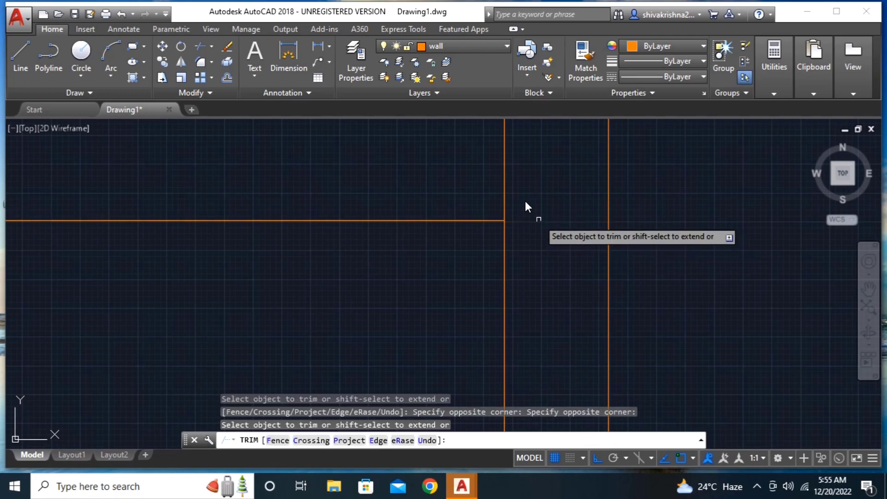
{"action": "left_click", "coordinate": [525, 209]}
{"action": "left_click", "coordinate": [479, 180]}
{"action": "scroll", "coordinate": [525, 209], "scroll_direction": "down", "scroll_amount": 5}
{"action": "scroll", "coordinate": [527, 207], "scroll_direction": "down", "scroll_amount": 4}
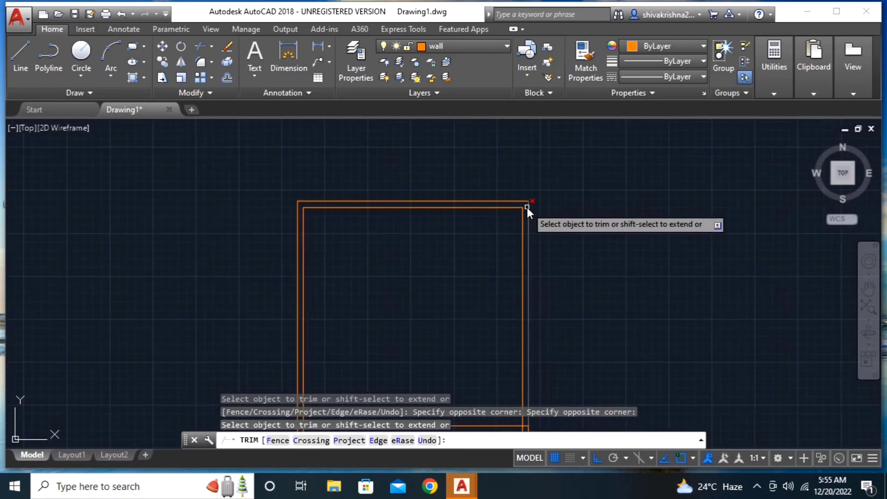
{"action": "scroll", "coordinate": [504, 222], "scroll_direction": "down", "scroll_amount": 4}
{"action": "scroll", "coordinate": [541, 261], "scroll_direction": "up", "scroll_amount": 4}
{"action": "scroll", "coordinate": [544, 260], "scroll_direction": "up", "scroll_amount": 4}
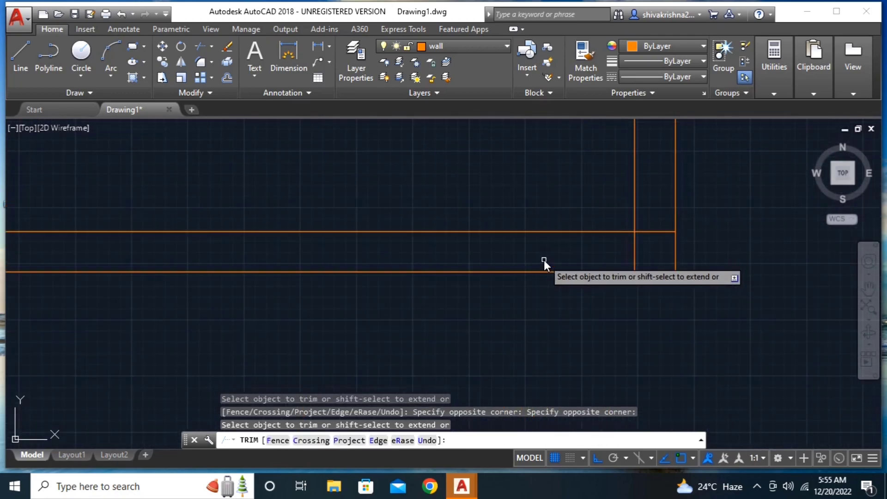
- Trim the overshooting line ends at the bottom-right wall corner
{"action": "left_click", "coordinate": [667, 237]}
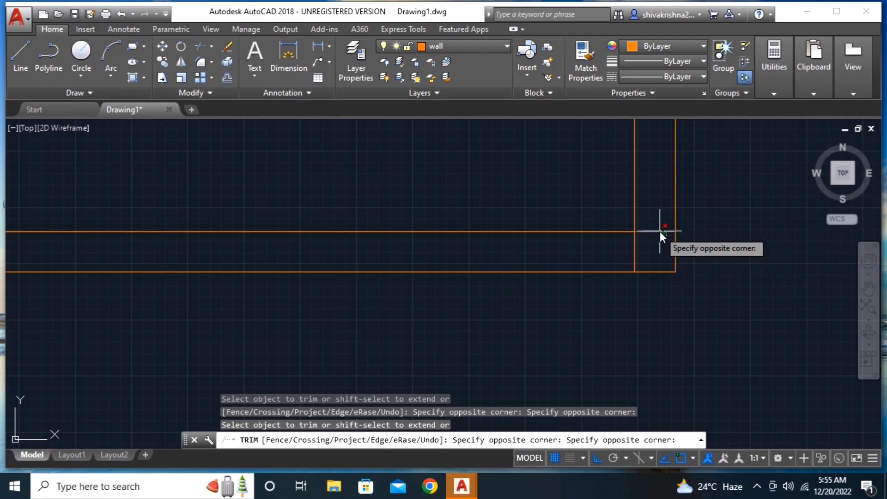
{"action": "left_click", "coordinate": [653, 240]}
{"action": "left_click", "coordinate": [609, 253]}
{"action": "scroll", "coordinate": [600, 250], "scroll_direction": "down", "scroll_amount": 5}
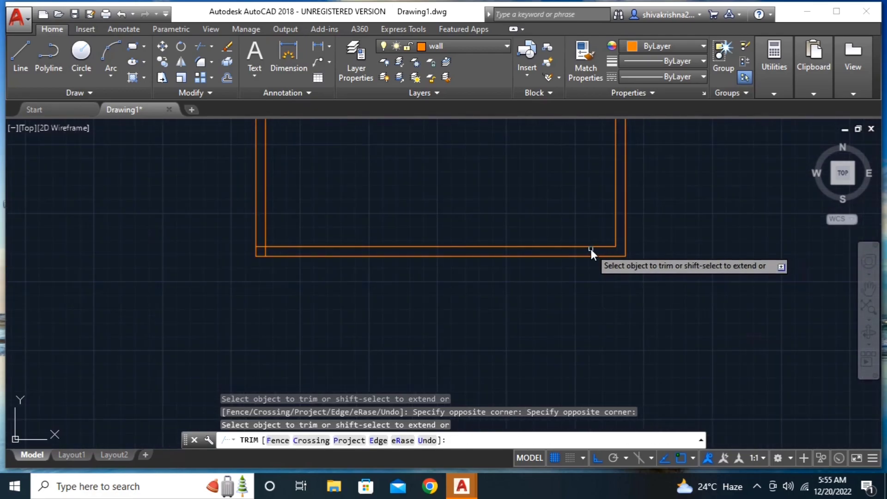
{"action": "scroll", "coordinate": [647, 273], "scroll_direction": "down", "scroll_amount": 2}
{"action": "scroll", "coordinate": [583, 267], "scroll_direction": "down", "scroll_amount": 4}
{"action": "scroll", "coordinate": [583, 267], "scroll_direction": "up", "scroll_amount": 6}
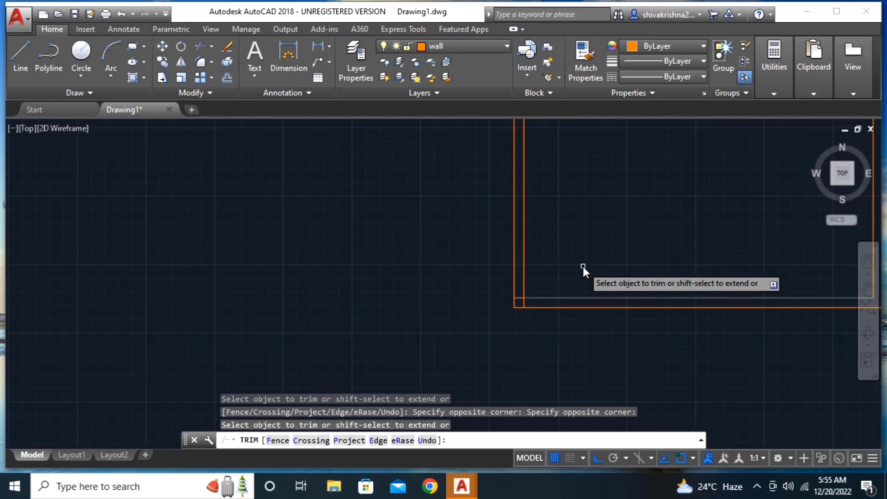
{"action": "scroll", "coordinate": [583, 267], "scroll_direction": "up", "scroll_amount": 4}
- Trim the horizontal and remaining overshoots at the bottom-left wall corner
{"action": "middle_click_drag", "start_coordinate": [508, 422], "coordinate": [552, 347]}
{"action": "scroll", "coordinate": [570, 344], "scroll_direction": "up", "scroll_amount": 2}
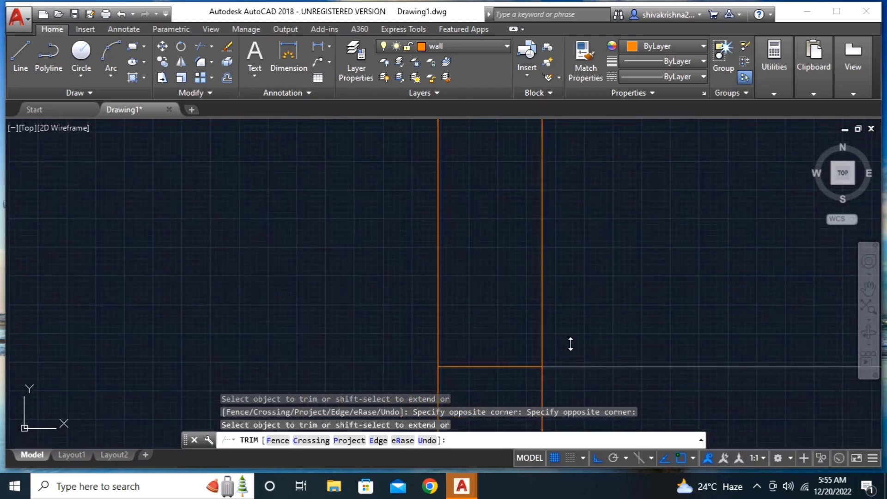
{"action": "middle_click_drag", "start_coordinate": [519, 386], "coordinate": [548, 301]}
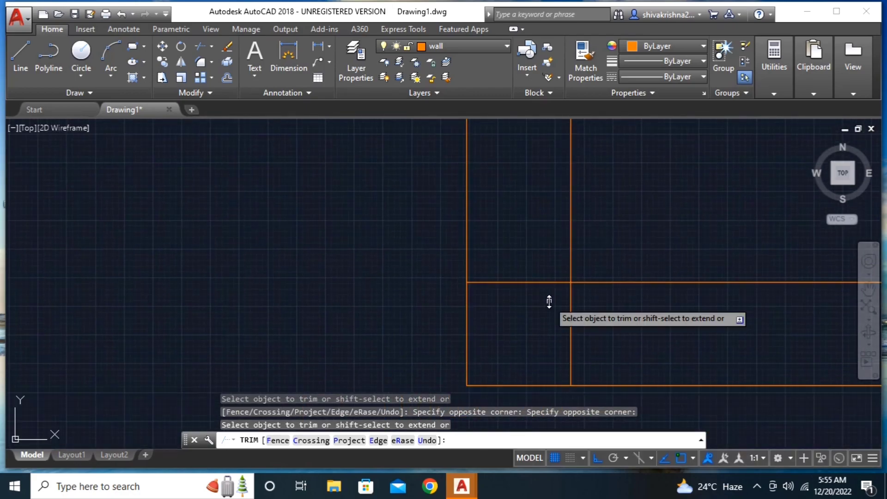
{"action": "left_click", "coordinate": [528, 270]}
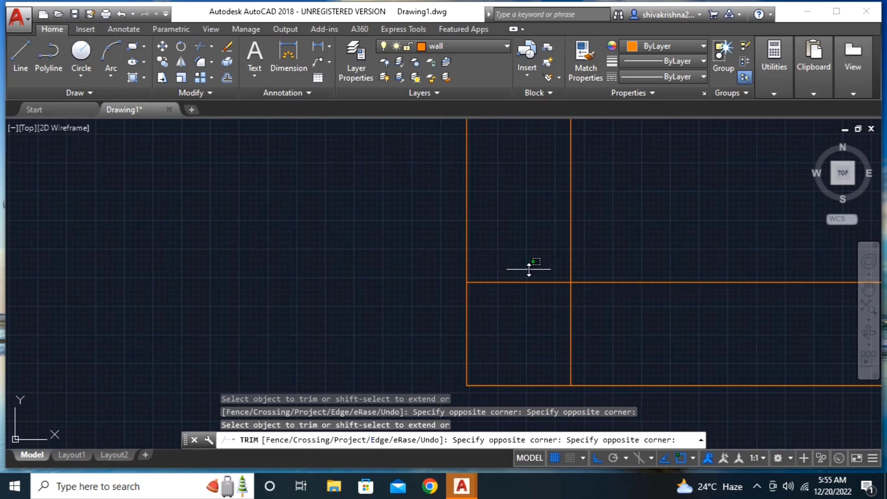
{"action": "left_click", "coordinate": [527, 305]}
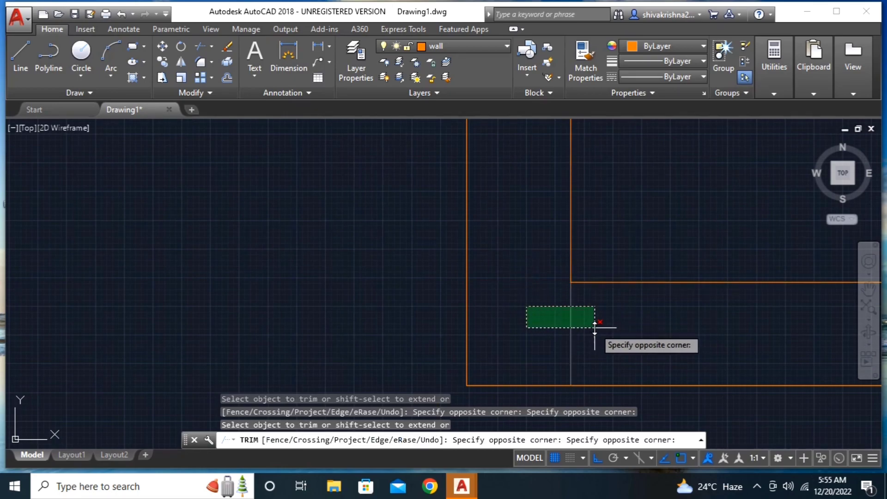
{"action": "left_click", "coordinate": [595, 327]}
- Recentre the finished double-wall square and end the Trim command
{"action": "scroll", "coordinate": [589, 321], "scroll_direction": "down", "scroll_amount": 3}
{"action": "scroll", "coordinate": [578, 319], "scroll_direction": "down", "scroll_amount": 2}
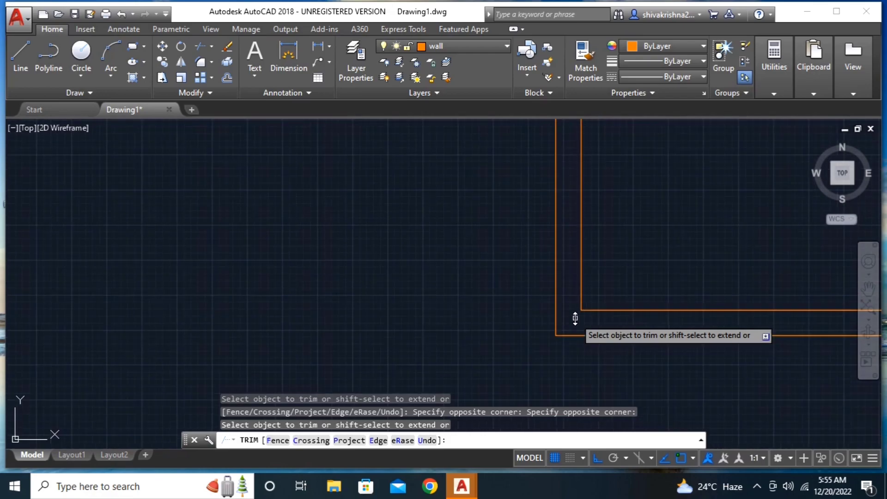
{"action": "scroll", "coordinate": [575, 319], "scroll_direction": "down", "scroll_amount": 2}
{"action": "scroll", "coordinate": [585, 245], "scroll_direction": "down", "scroll_amount": 1}
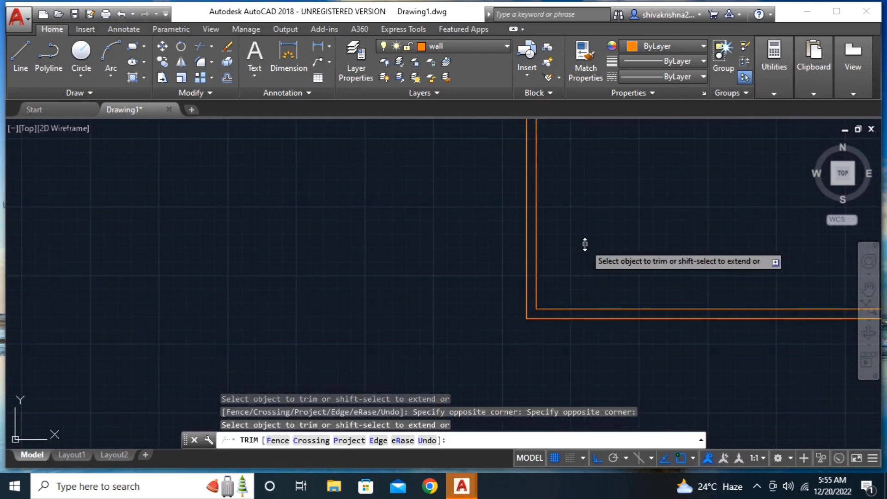
{"action": "scroll", "coordinate": [585, 245], "scroll_direction": "down", "scroll_amount": 3}
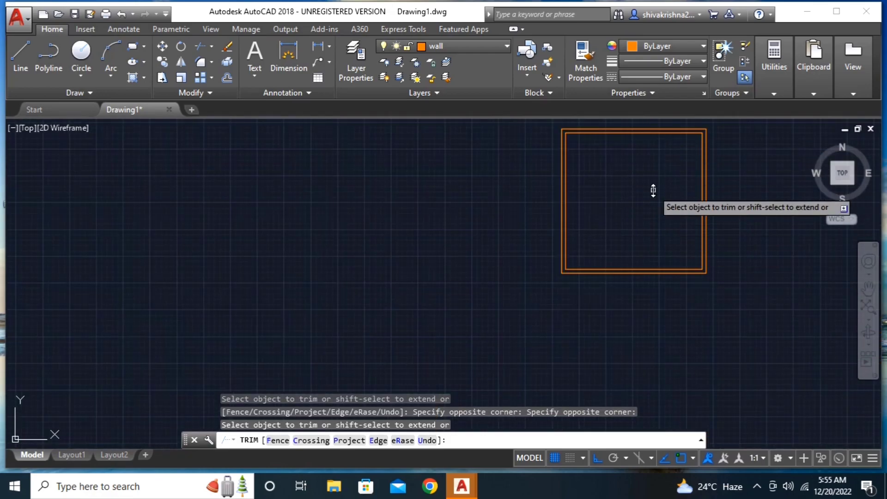
{"action": "middle_click_drag", "start_coordinate": [652, 190], "coordinate": [626, 245]}
{"action": "scroll", "coordinate": [622, 239], "scroll_direction": "up", "scroll_amount": 2}
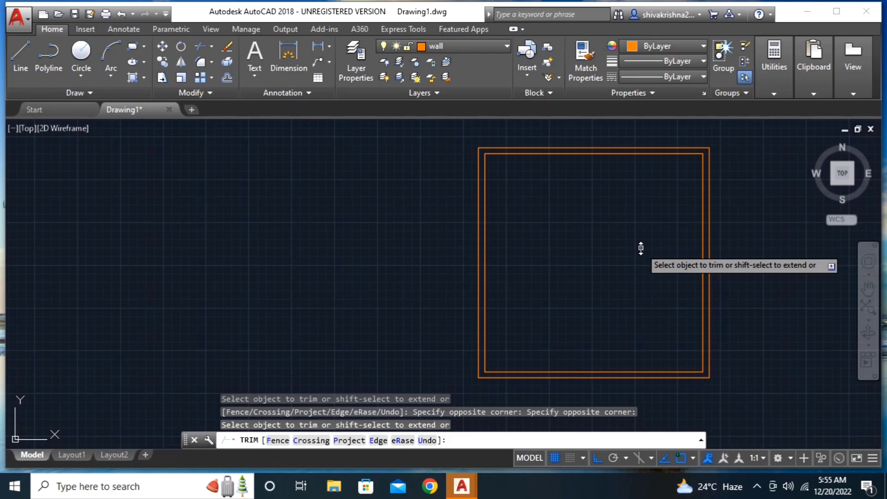
{"action": "key", "text": "Escape"}
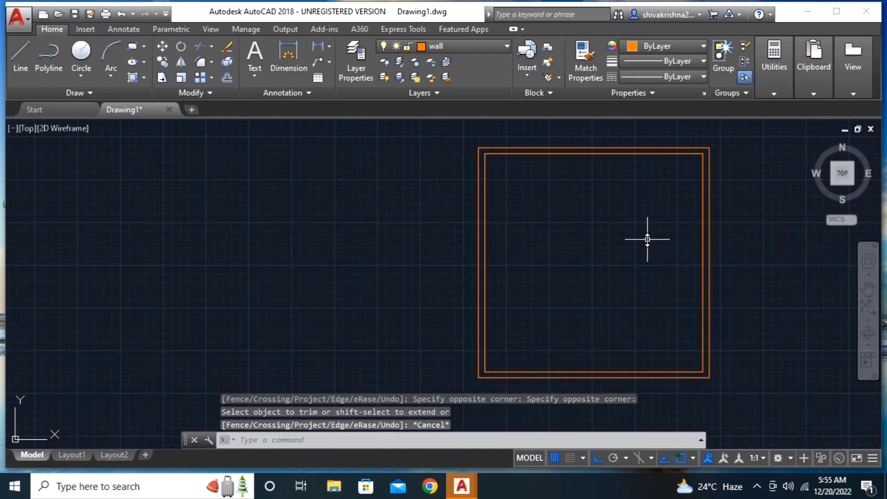
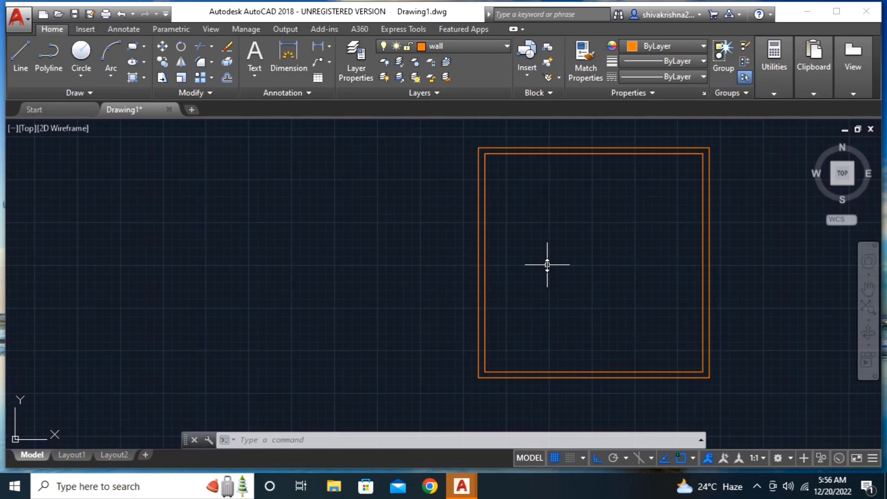
- Offset the inner left wall line 11' to the right to make a vertical partition
{"action": "type", "text": "0"}
{"action": "type", "text": "11"}
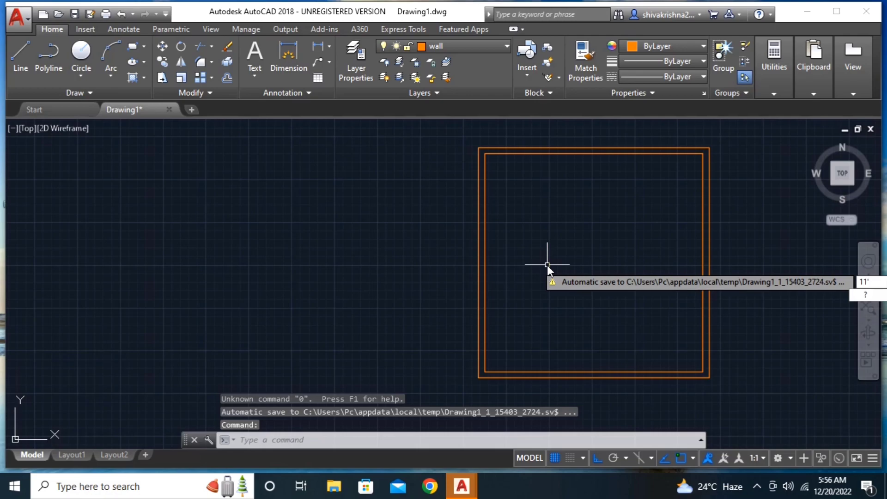
{"action": "key", "text": "Return"}
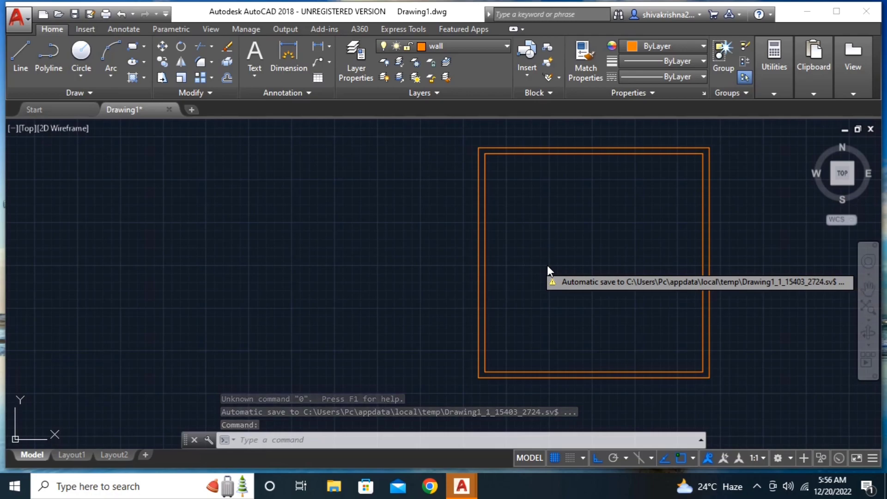
{"action": "key", "text": "Escape"}
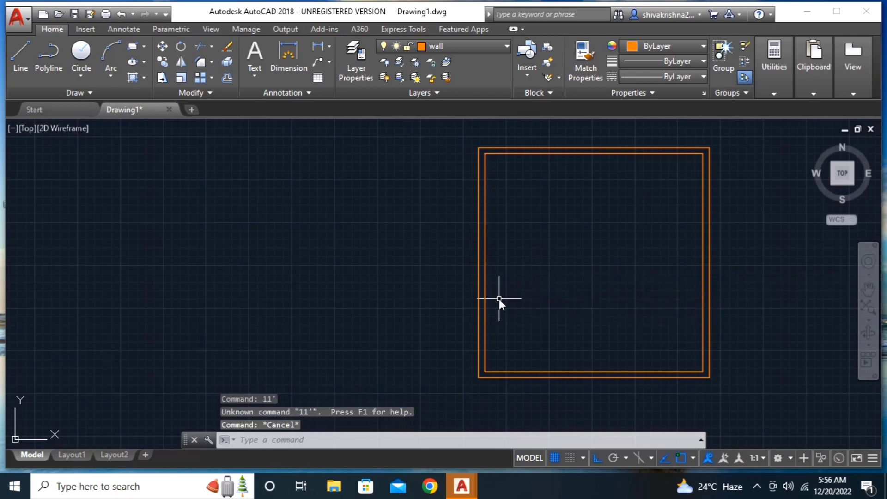
{"action": "type", "text": "o"}
{"action": "key", "text": "Return"}
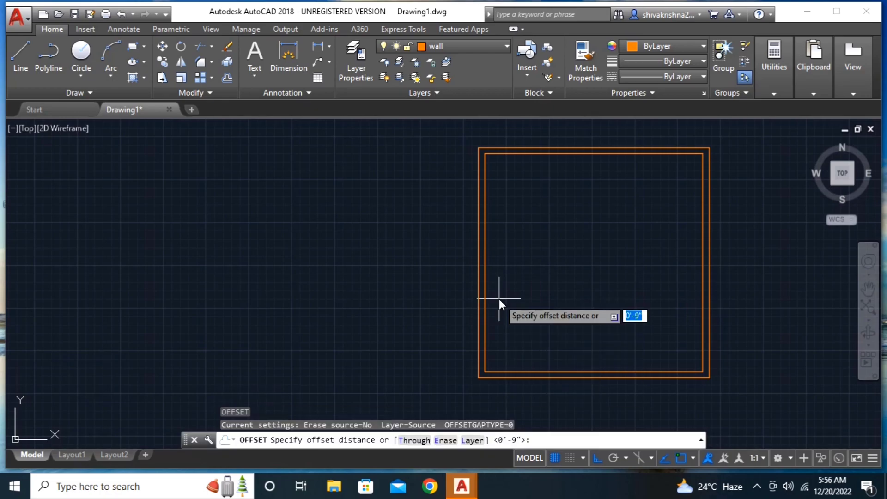
{"action": "type", "text": "11"}
{"action": "type", "text": "'"}
{"action": "key", "text": "Return"}
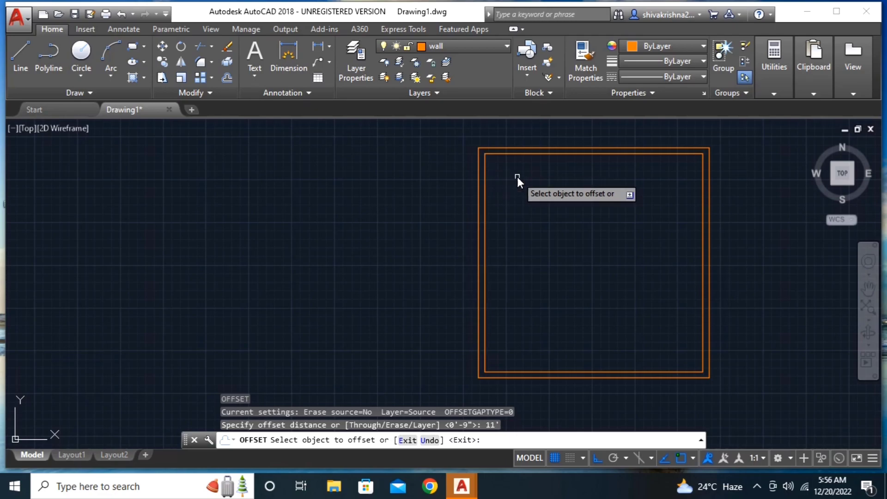
{"action": "left_click", "coordinate": [485, 185]}
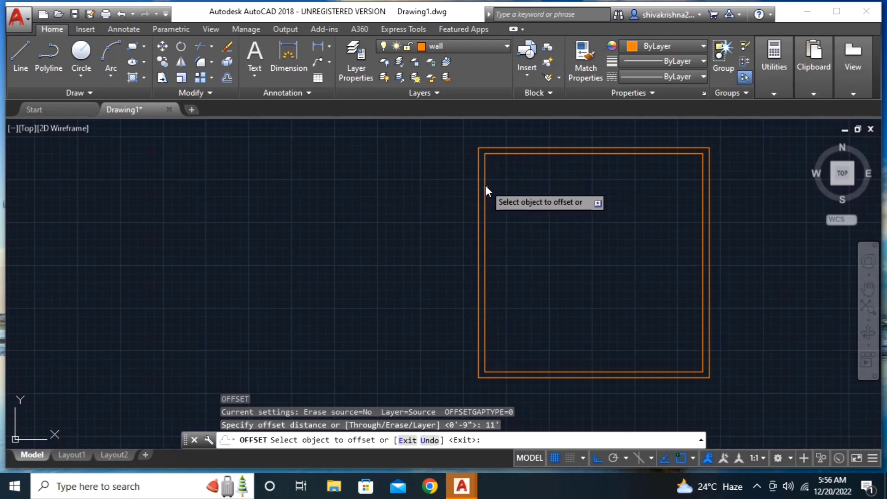
{"action": "left_click", "coordinate": [563, 182]}
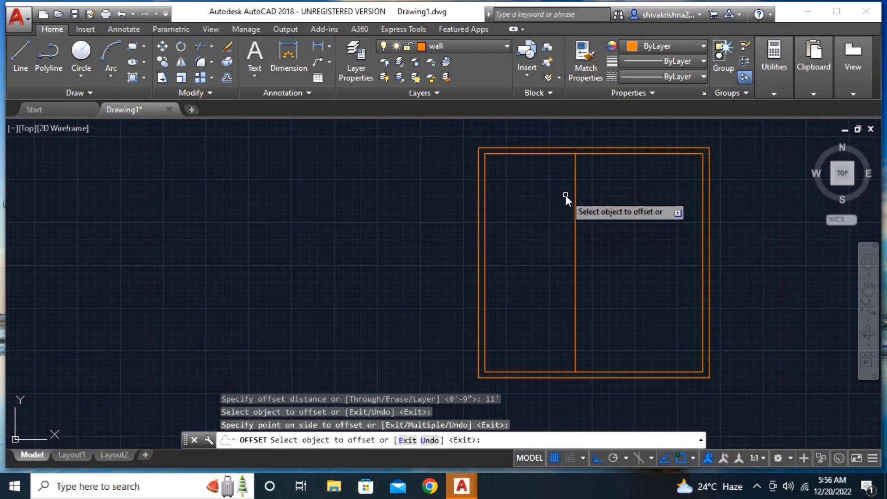
- Offset the inner top wall line 10' down to make a horizontal partition
{"action": "key", "text": "Escape"}
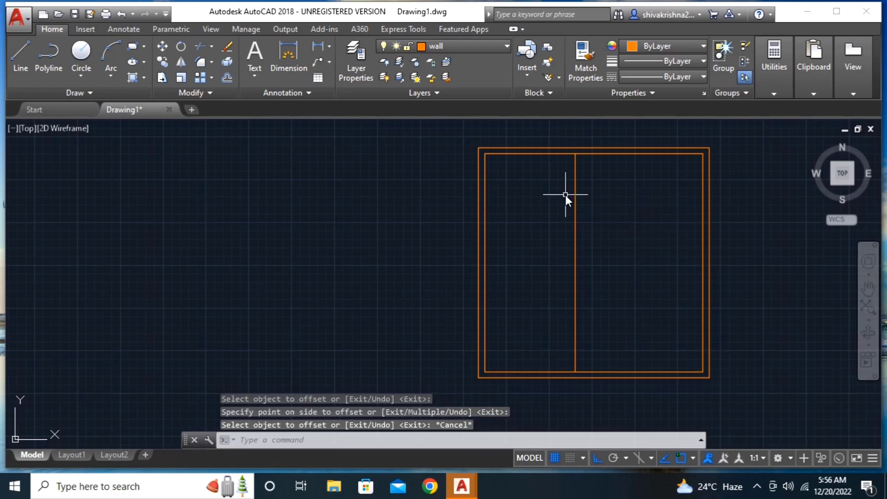
{"action": "type", "text": "o"}
{"action": "key", "text": "Return"}
{"action": "type", "text": "10"}
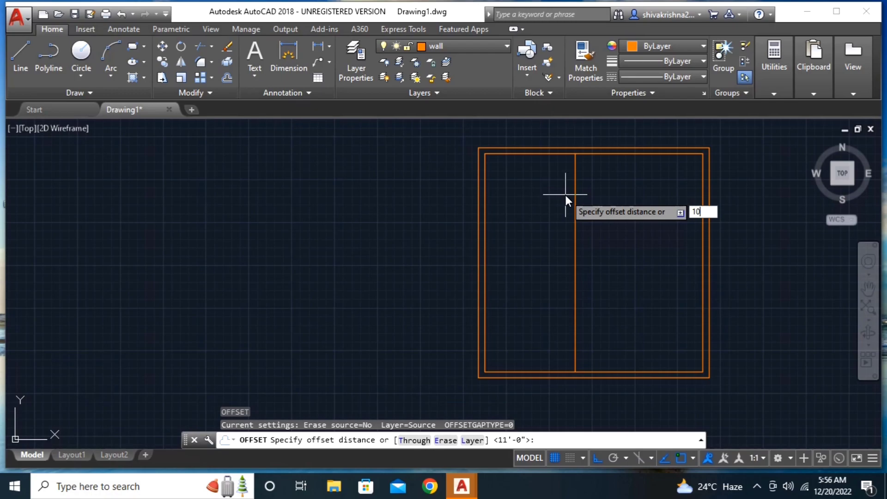
{"action": "type", "text": "'"}
{"action": "key", "text": "Return"}
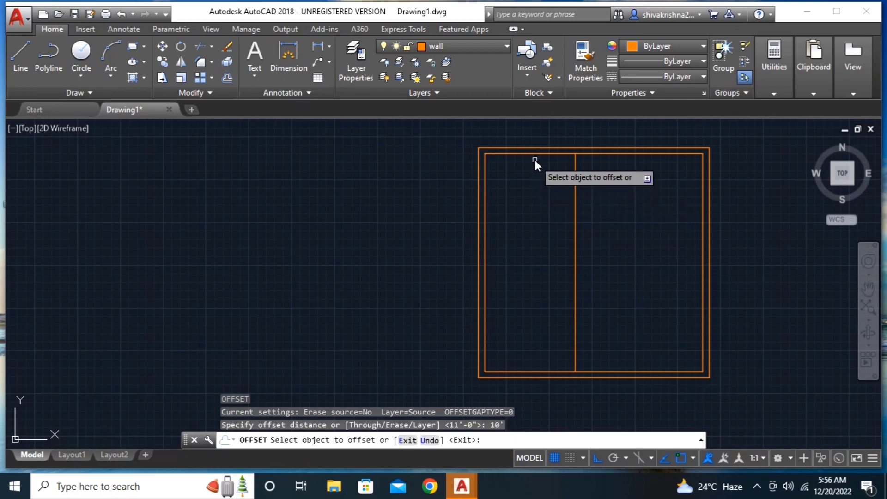
{"action": "left_click", "coordinate": [534, 154]}
{"action": "left_click", "coordinate": [552, 273]}
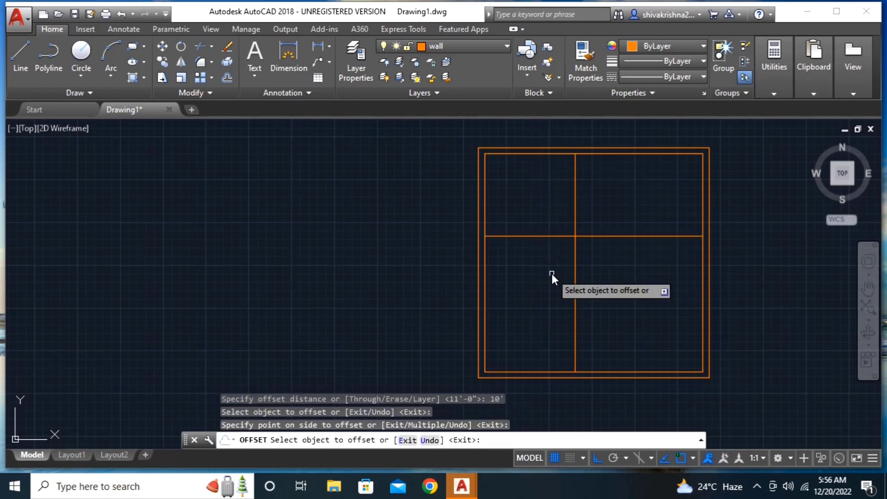
{"action": "key", "text": "Escape"}
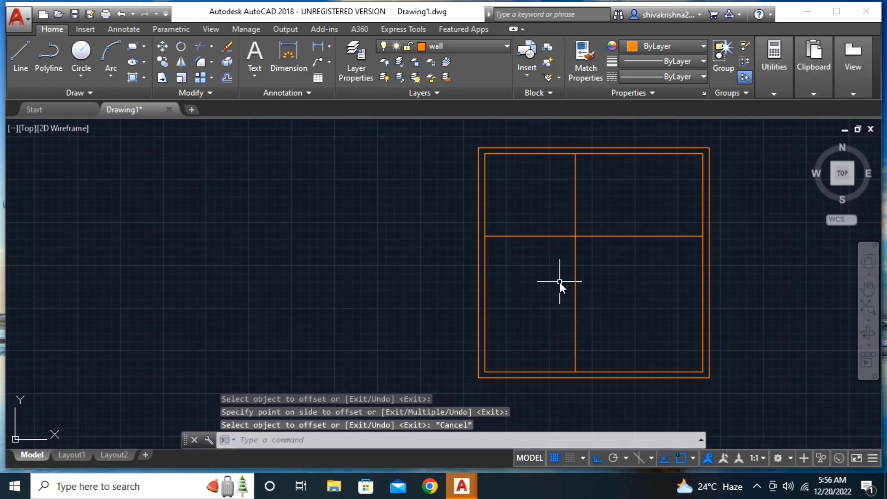
- Double the horizontal and vertical partitions with parallel copies 9 apart
{"action": "type", "text": "o"}
{"action": "key", "text": "Return"}
{"action": "key", "text": "Return"}
{"action": "type", "text": "9"}
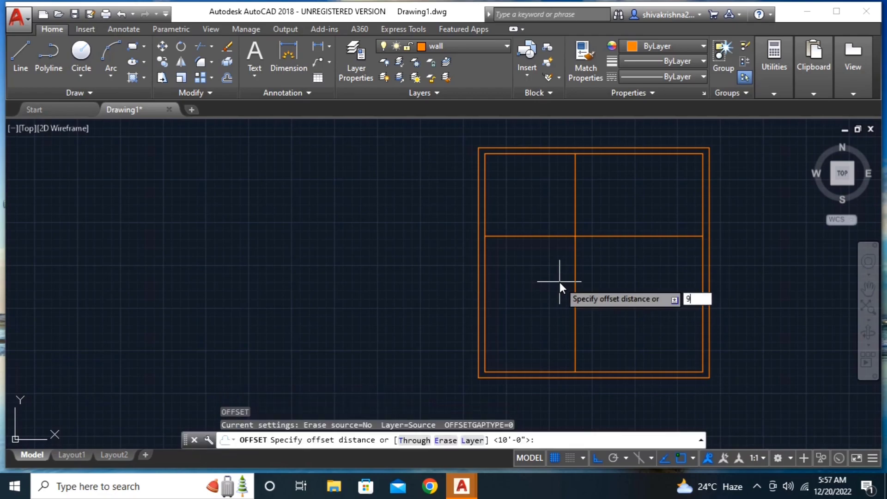
{"action": "key", "text": "Return"}
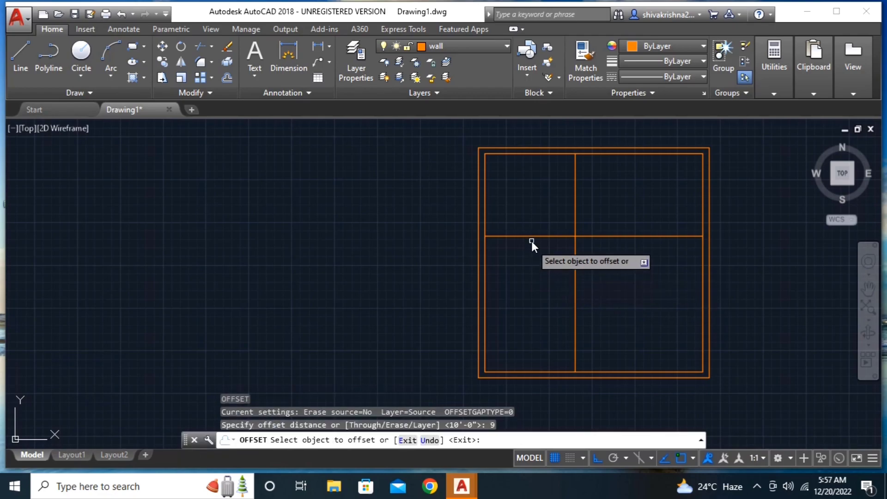
{"action": "left_click", "coordinate": [533, 238]}
{"action": "left_click", "coordinate": [548, 255]}
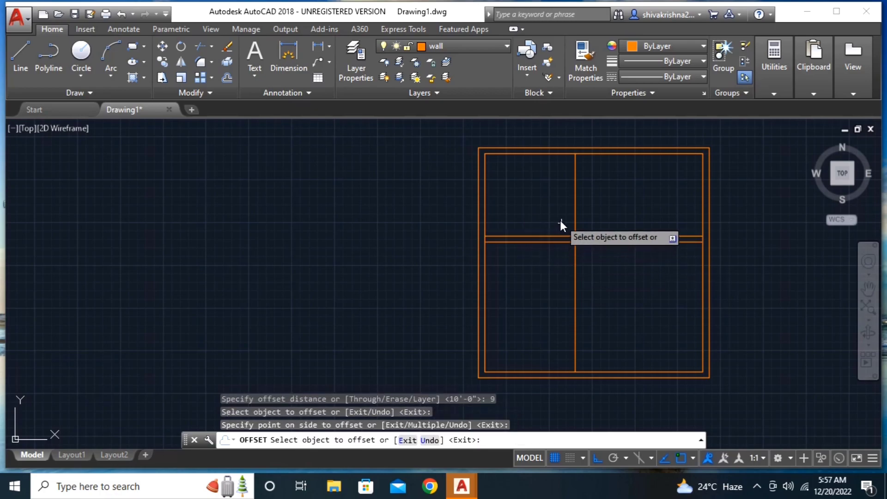
{"action": "left_click", "coordinate": [577, 209]}
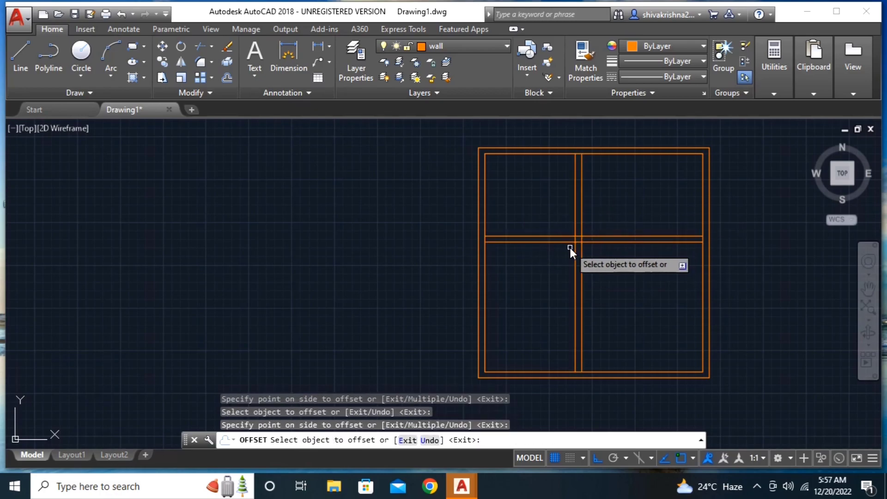
{"action": "scroll", "coordinate": [570, 248], "scroll_direction": "up", "scroll_amount": 2}
{"action": "scroll", "coordinate": [531, 300], "scroll_direction": "down", "scroll_amount": 1}
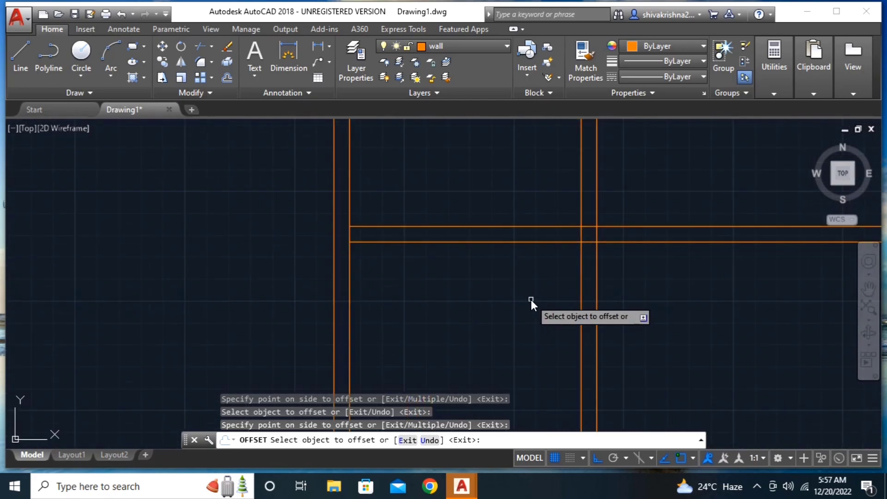
{"action": "scroll", "coordinate": [531, 300], "scroll_direction": "down", "scroll_amount": 1}
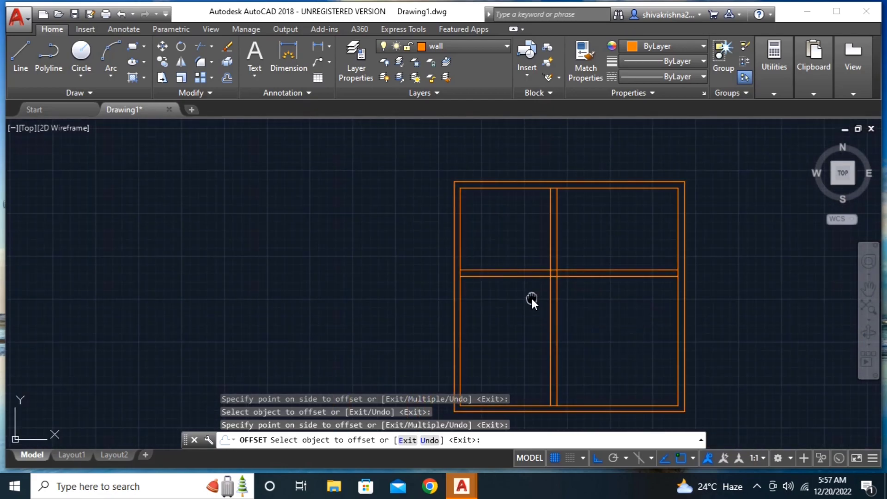
{"action": "scroll", "coordinate": [531, 298], "scroll_direction": "down", "scroll_amount": 3}
{"action": "scroll", "coordinate": [498, 294], "scroll_direction": "up", "scroll_amount": 3}
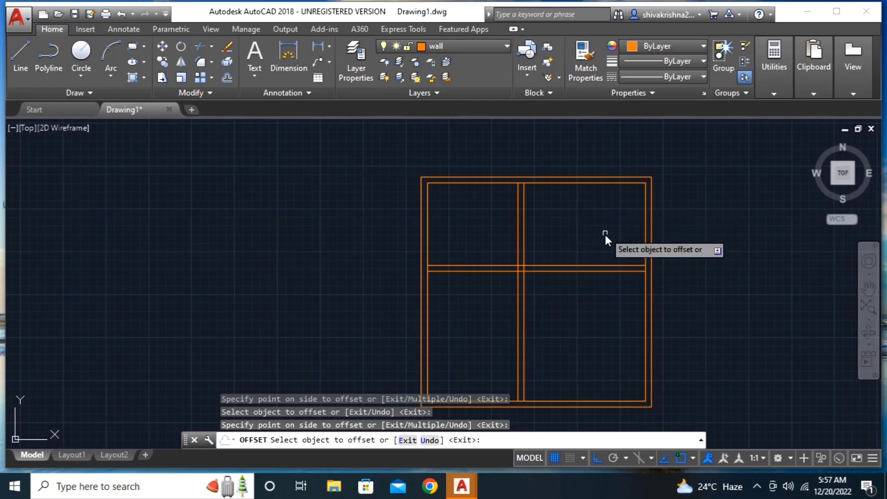
- Offset the inner right wall line 10' to the left as a second vertical partition
{"action": "key", "text": "Escape"}
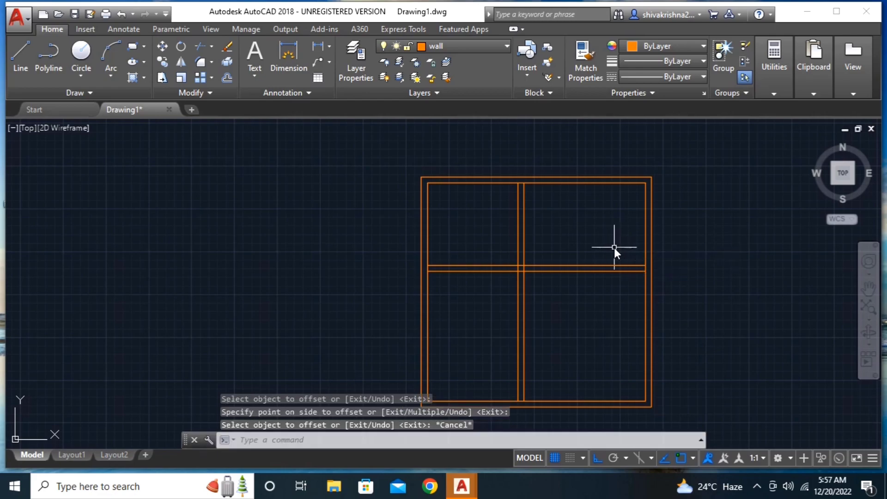
{"action": "type", "text": "o"}
{"action": "key", "text": "Return"}
{"action": "type", "text": "1"}
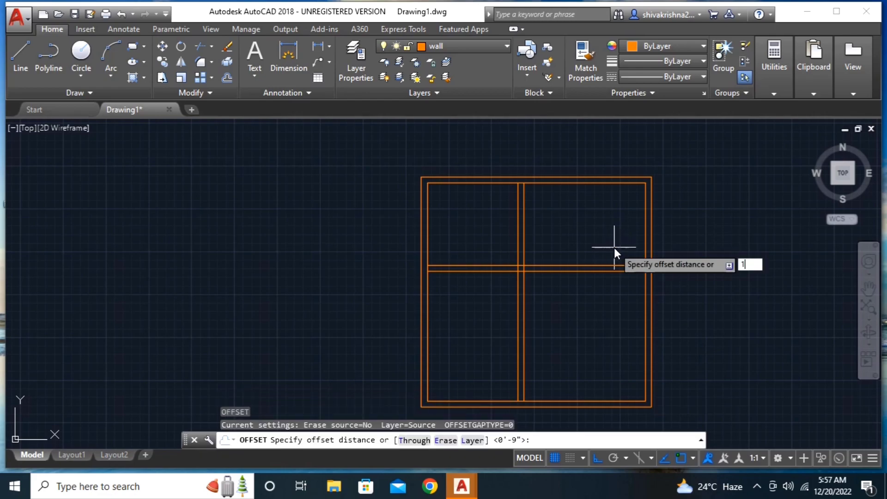
{"action": "type", "text": "0'"}
{"action": "key", "text": "Return"}
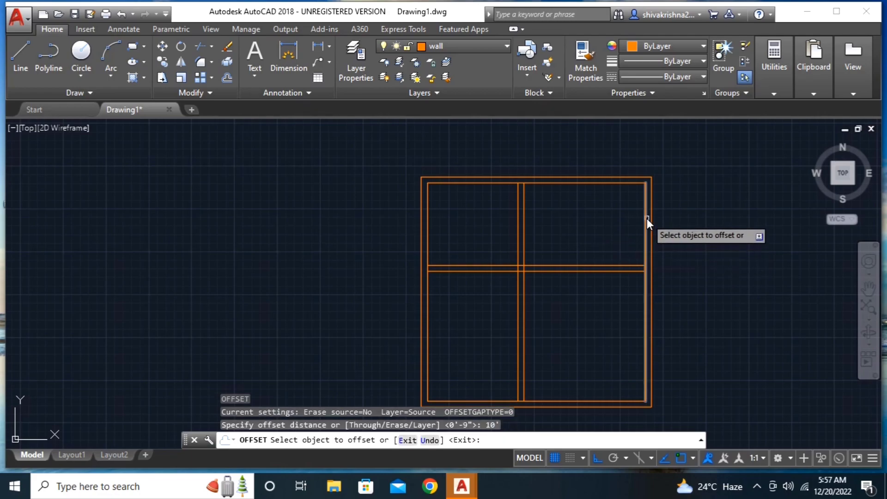
{"action": "left_click", "coordinate": [646, 219]}
{"action": "left_click", "coordinate": [562, 249]}
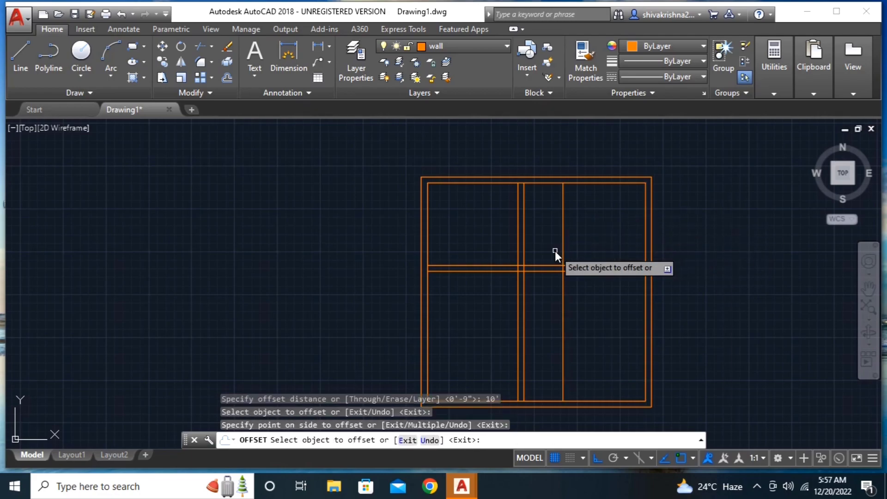
{"action": "key", "text": "Escape"}
- Double the new vertical partition with a parallel line 9 to its left
{"action": "type", "text": "o"}
{"action": "key", "text": "Return"}
{"action": "type", "text": "o"}
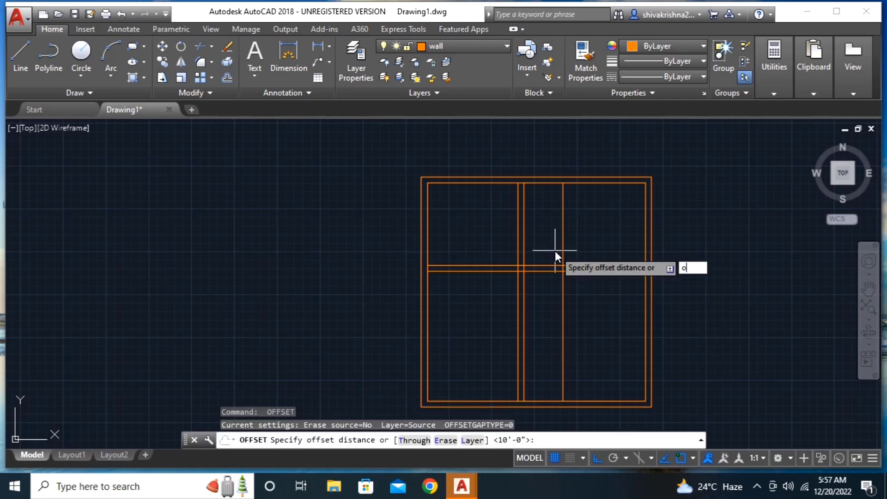
{"action": "key", "text": "Return"}
{"action": "key", "text": "Escape"}
{"action": "type", "text": "o"}
{"action": "key", "text": "Return"}
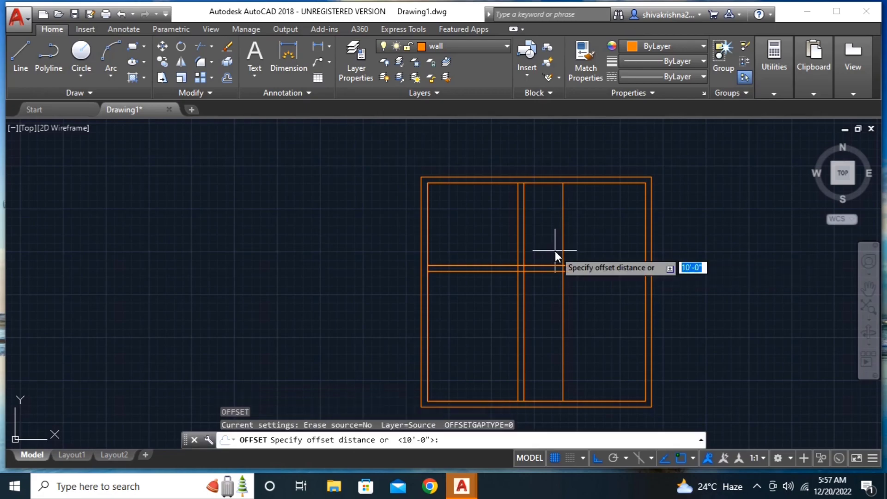
{"action": "type", "text": "9"}
{"action": "key", "text": "Return"}
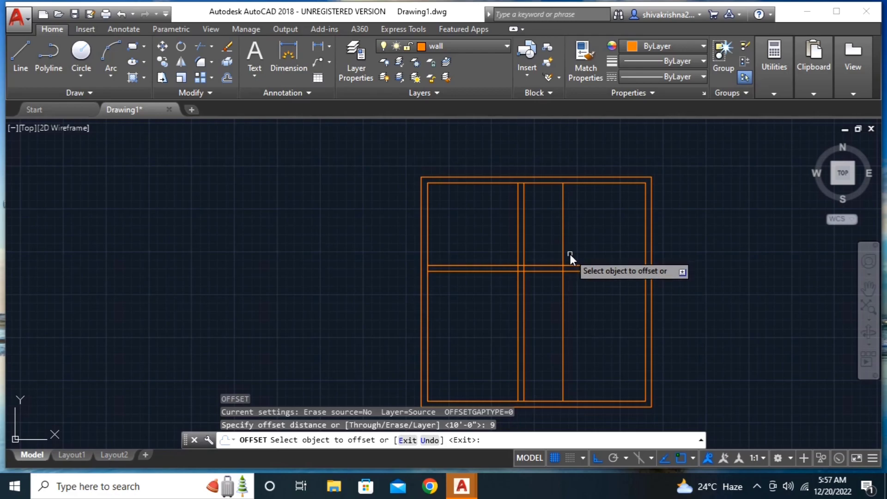
{"action": "left_click", "coordinate": [564, 259]}
{"action": "left_click", "coordinate": [539, 271]}
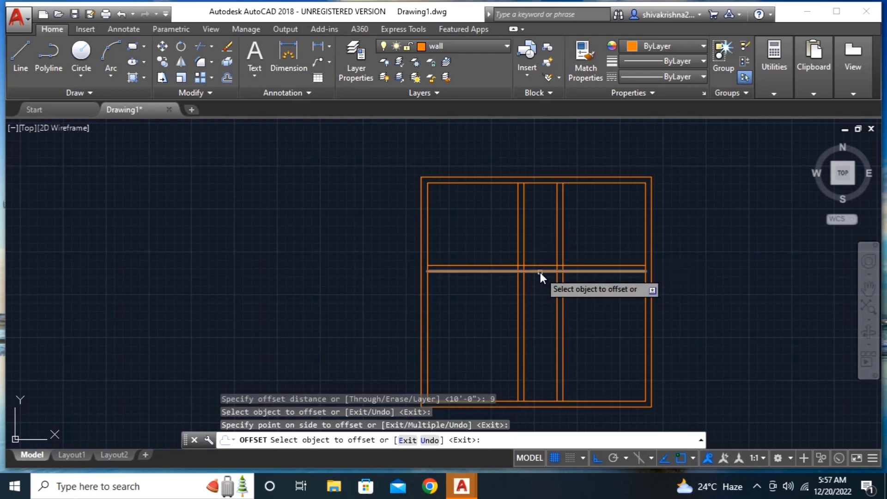
{"action": "scroll", "coordinate": [541, 272], "scroll_direction": "down", "scroll_amount": 2}
{"action": "scroll", "coordinate": [540, 271], "scroll_direction": "up", "scroll_amount": 5}
{"action": "scroll", "coordinate": [540, 272], "scroll_direction": "down", "scroll_amount": 2}
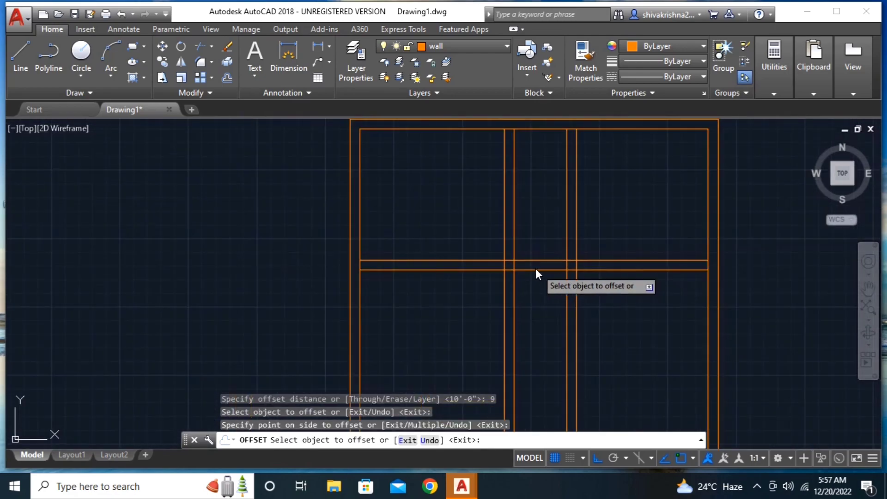
{"action": "scroll", "coordinate": [531, 241], "scroll_direction": "down", "scroll_amount": 2}
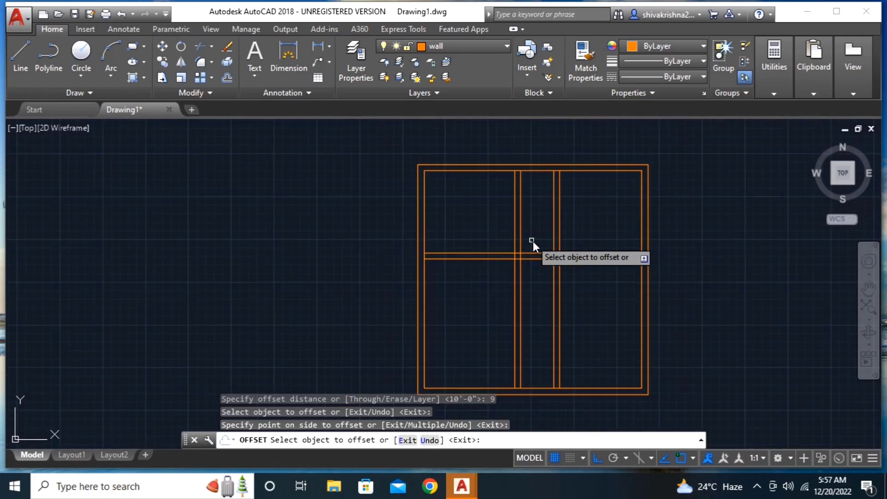
- Trim away the wall lines crossing the corridor between the partitions
{"action": "key", "text": "Escape"}
{"action": "type", "text": "T"}
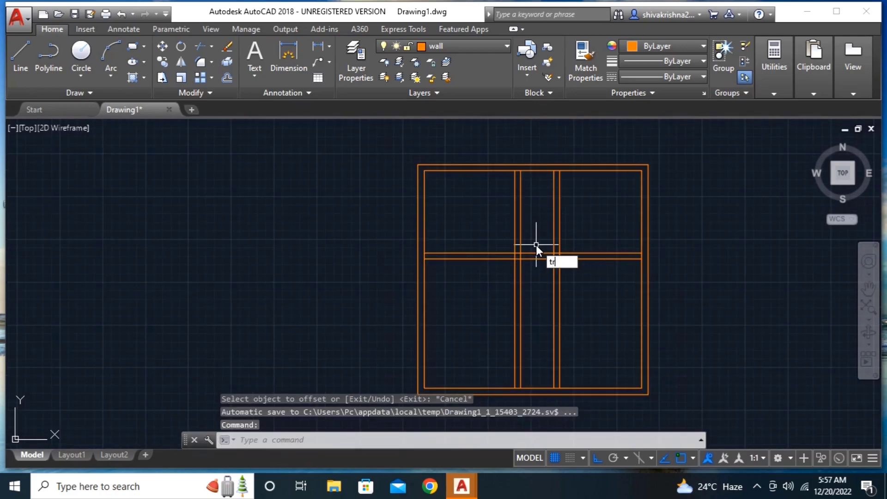
{"action": "type", "text": "R"}
{"action": "key", "text": "Return"}
{"action": "key", "text": "Return"}
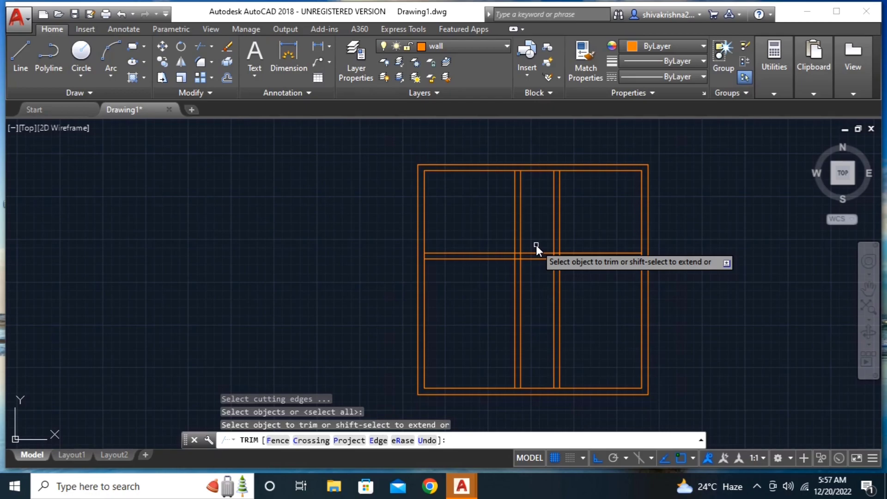
{"action": "left_click", "coordinate": [536, 245]}
{"action": "left_click", "coordinate": [532, 298]}
{"action": "left_click", "coordinate": [473, 304]}
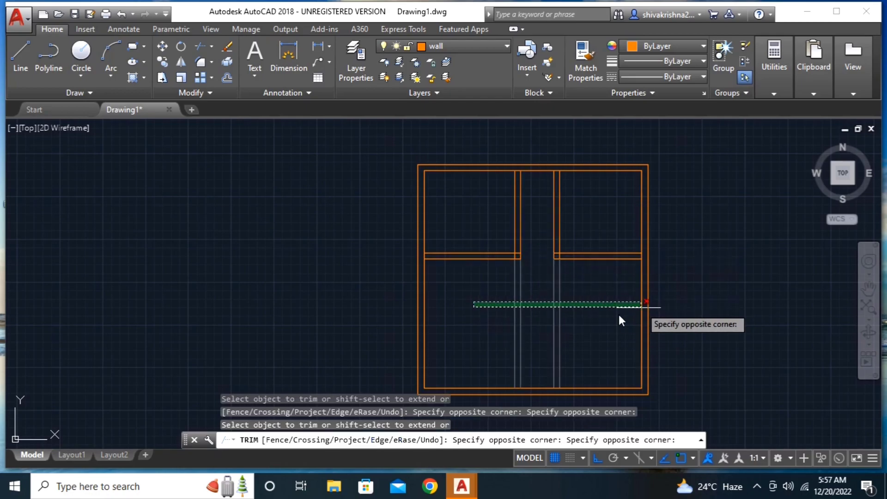
{"action": "left_click", "coordinate": [619, 315]}
{"action": "scroll", "coordinate": [580, 304], "scroll_direction": "up", "scroll_amount": 5}
{"action": "scroll", "coordinate": [577, 293], "scroll_direction": "up", "scroll_amount": 2}
{"action": "scroll", "coordinate": [575, 305], "scroll_direction": "down", "scroll_amount": 2}
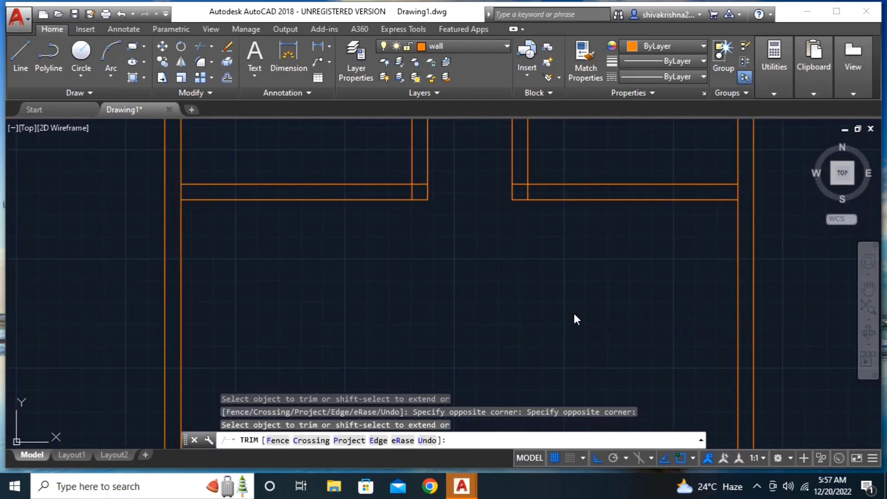
{"action": "scroll", "coordinate": [624, 286], "scroll_direction": "down", "scroll_amount": 4}
{"action": "scroll", "coordinate": [615, 318], "scroll_direction": "up", "scroll_amount": 4}
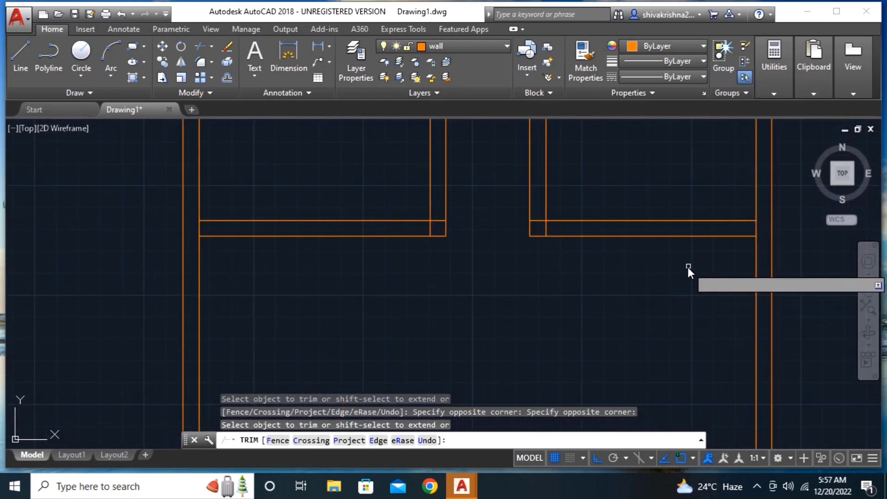
- Trim the leftover wall stubs at the room corners so the double walls meet cleanly
{"action": "left_click", "coordinate": [756, 229]}
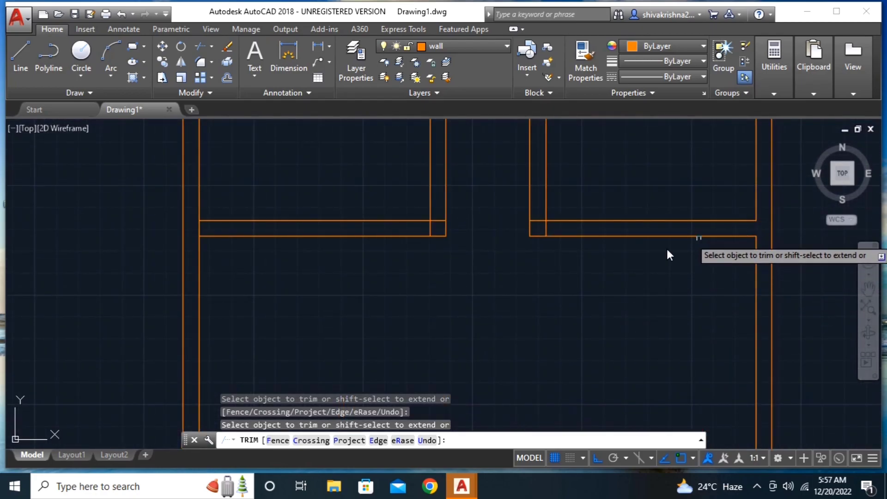
{"action": "left_click", "coordinate": [539, 220]}
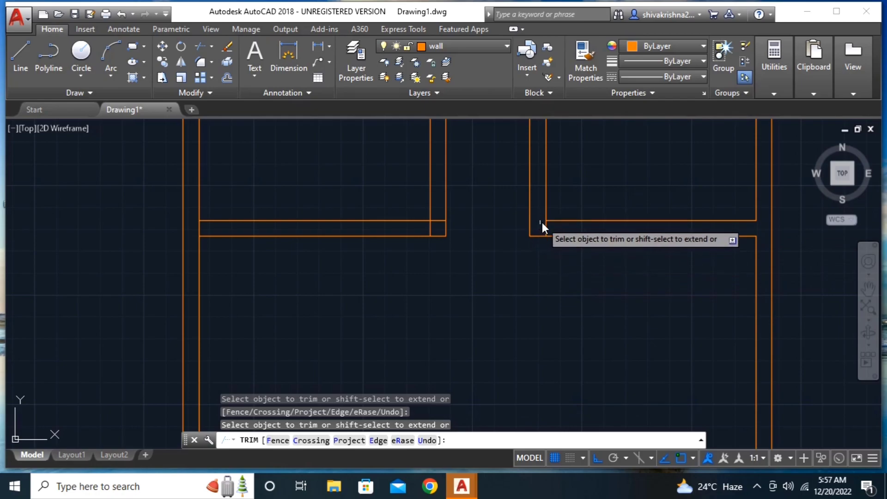
{"action": "left_click", "coordinate": [547, 227]}
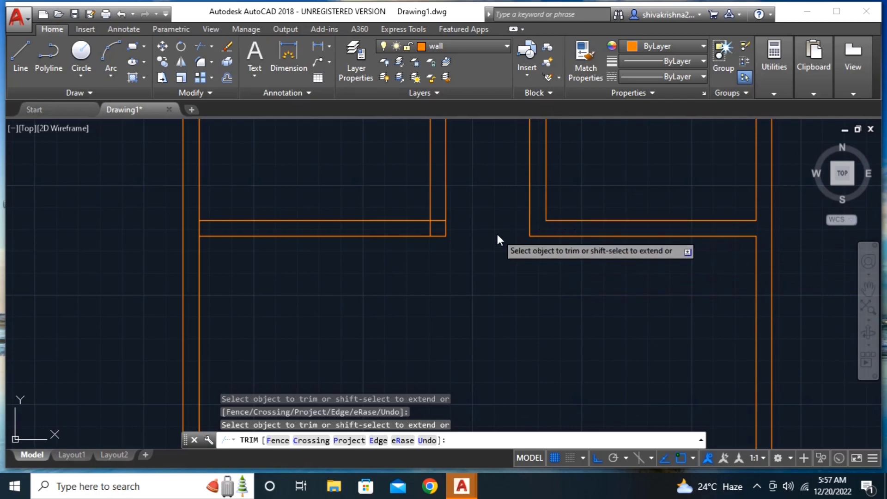
{"action": "left_click", "coordinate": [436, 220]}
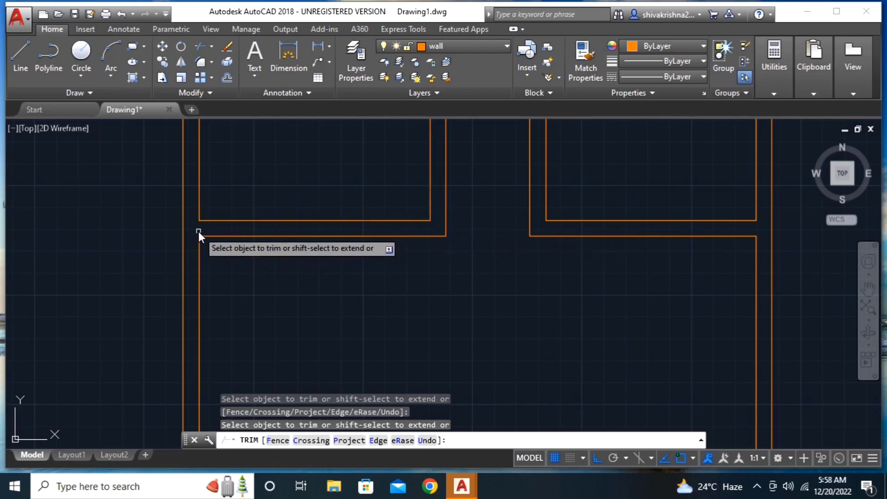
{"action": "scroll", "coordinate": [222, 221], "scroll_direction": "down", "scroll_amount": 1}
{"action": "scroll", "coordinate": [277, 231], "scroll_direction": "down", "scroll_amount": 1}
{"action": "scroll", "coordinate": [370, 286], "scroll_direction": "down", "scroll_amount": 1}
{"action": "scroll", "coordinate": [497, 295], "scroll_direction": "up", "scroll_amount": 2}
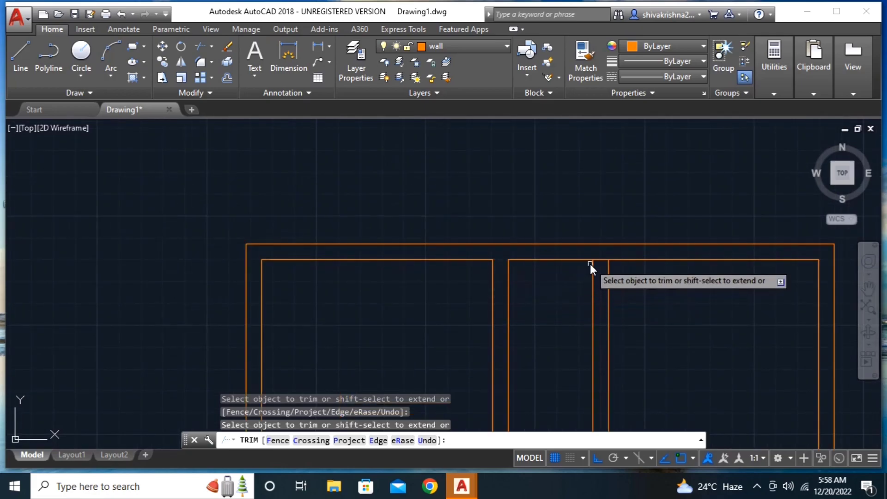
{"action": "scroll", "coordinate": [598, 259], "scroll_direction": "down", "scroll_amount": 2}
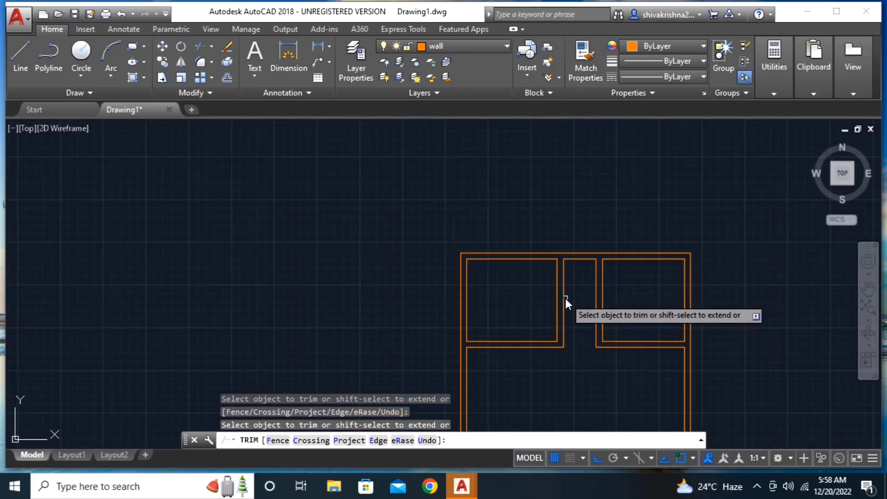
{"action": "middle_click_drag", "start_coordinate": [566, 299], "coordinate": [520, 273]}
{"action": "middle_click_drag", "start_coordinate": [606, 287], "coordinate": [614, 283]}
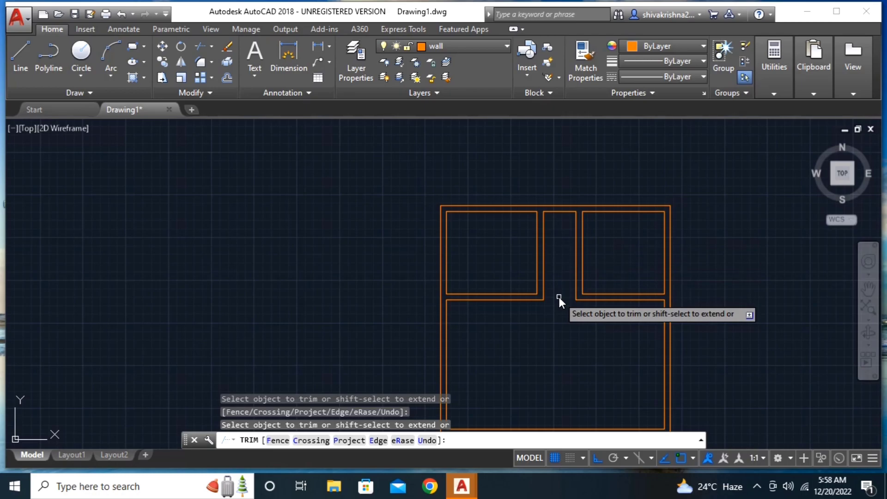
{"action": "key", "text": "Escape"}
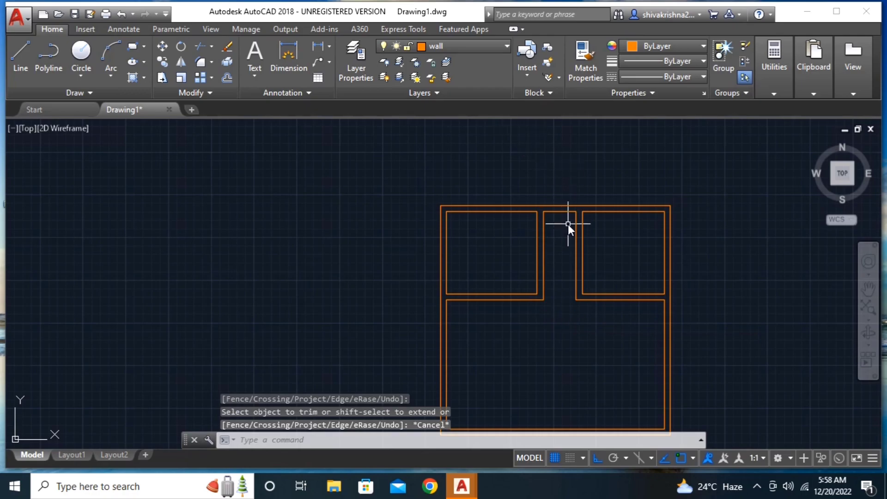
- Offset the corridor's top line 6' down
{"action": "scroll", "coordinate": [568, 226], "scroll_direction": "up", "scroll_amount": 2}
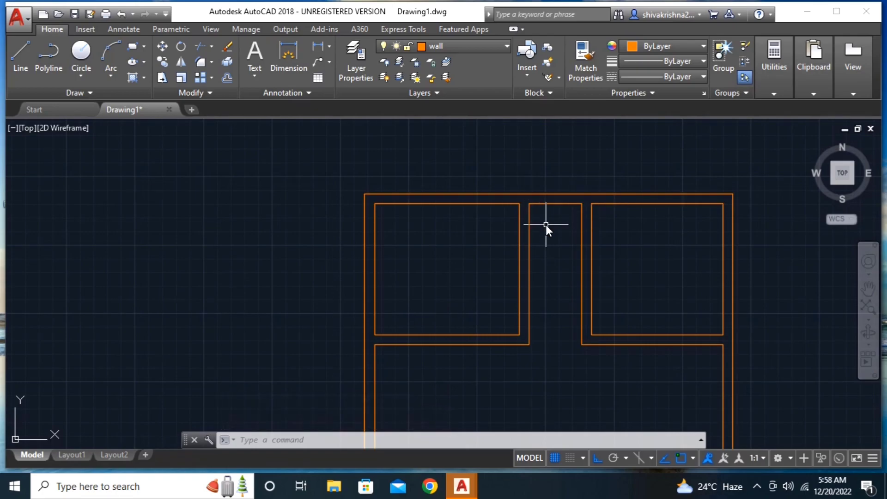
{"action": "type", "text": "o"}
{"action": "key", "text": "Return"}
{"action": "type", "text": "6"}
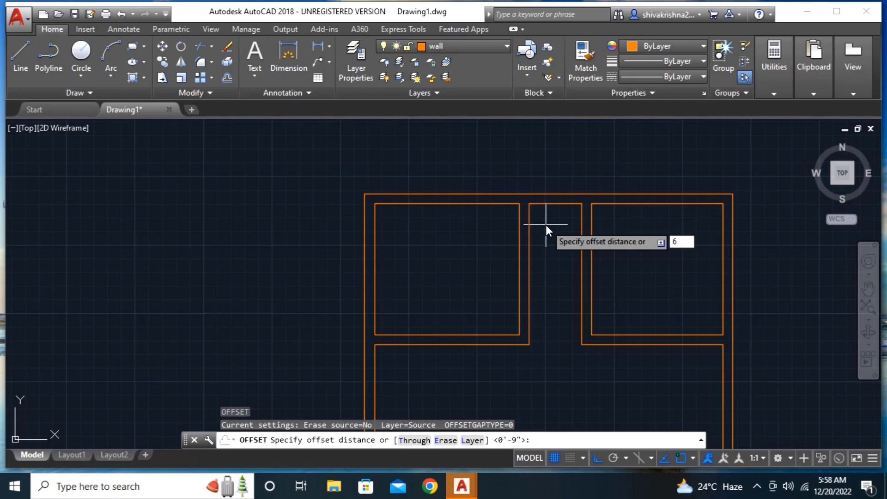
{"action": "type", "text": "'"}
{"action": "key", "text": "Return"}
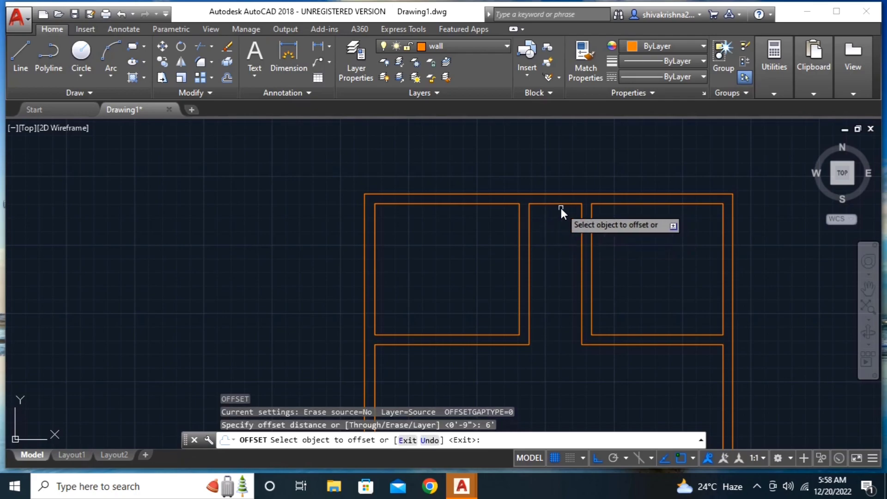
{"action": "left_click", "coordinate": [559, 203]}
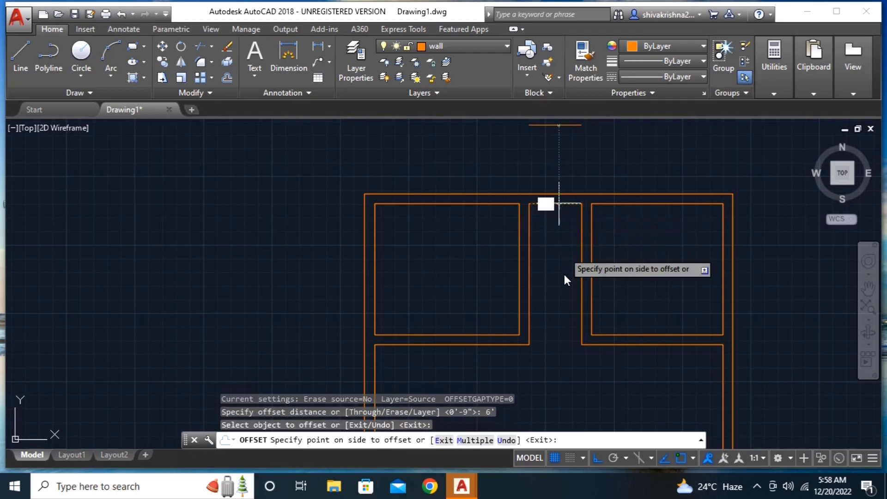
{"action": "left_click", "coordinate": [565, 327]}
{"action": "key", "text": "Escape"}
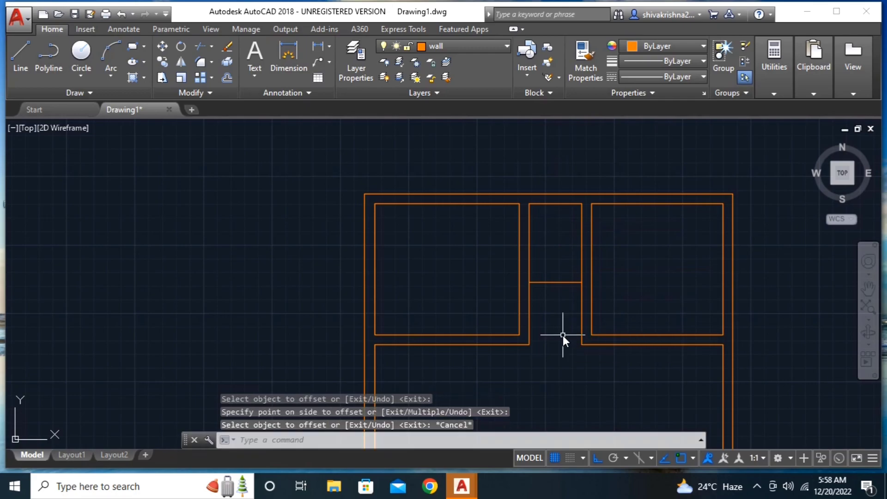
- Add a parallel line 9 below the new corridor line to double the wall
{"action": "key", "text": "Return"}
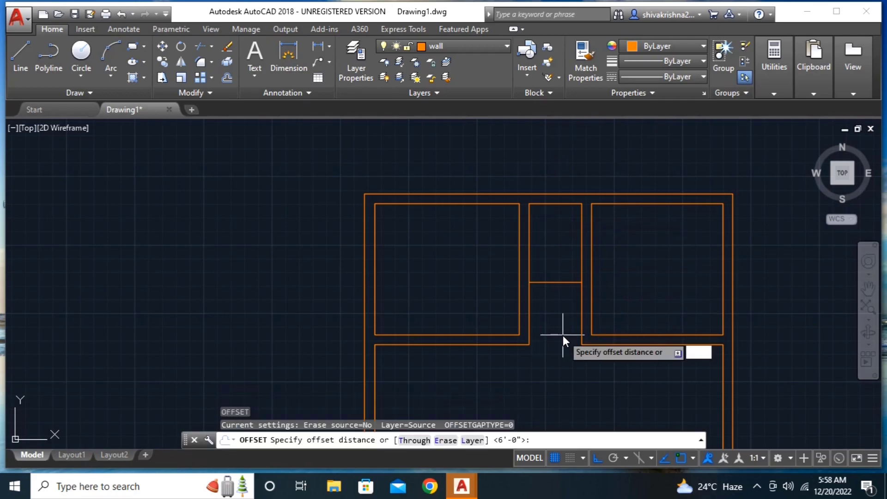
{"action": "type", "text": "9'"}
{"action": "key", "text": "Return"}
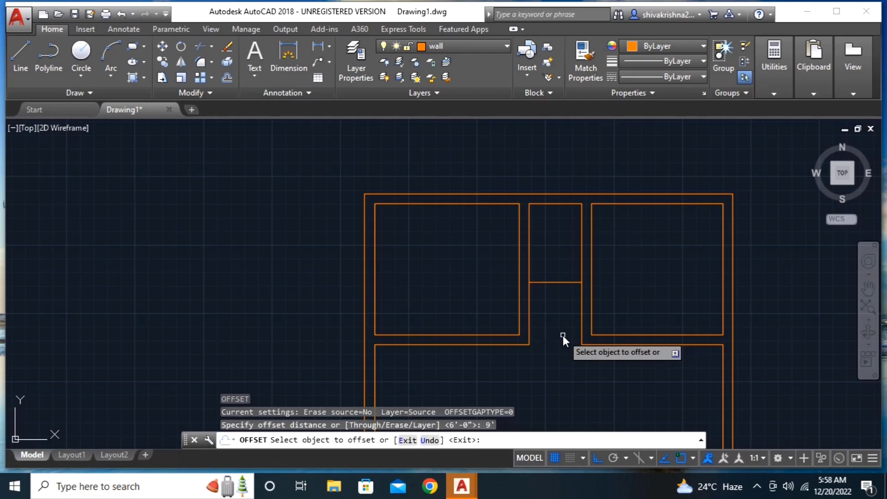
{"action": "left_click", "coordinate": [571, 283]}
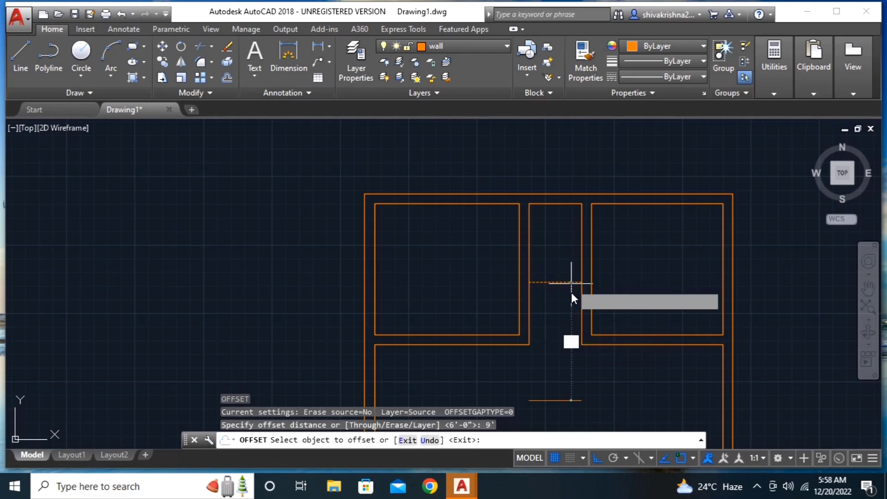
{"action": "key", "text": "Escape"}
{"action": "type", "text": "o"}
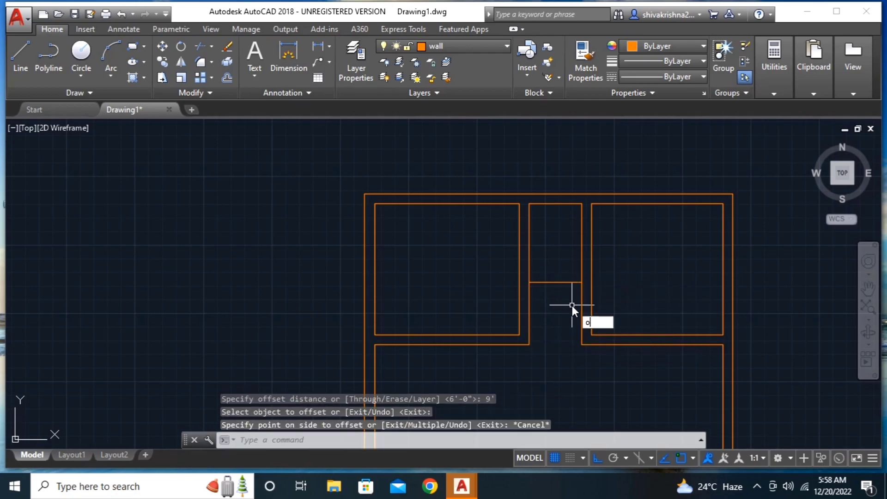
{"action": "key", "text": "Return"}
{"action": "type", "text": "9"}
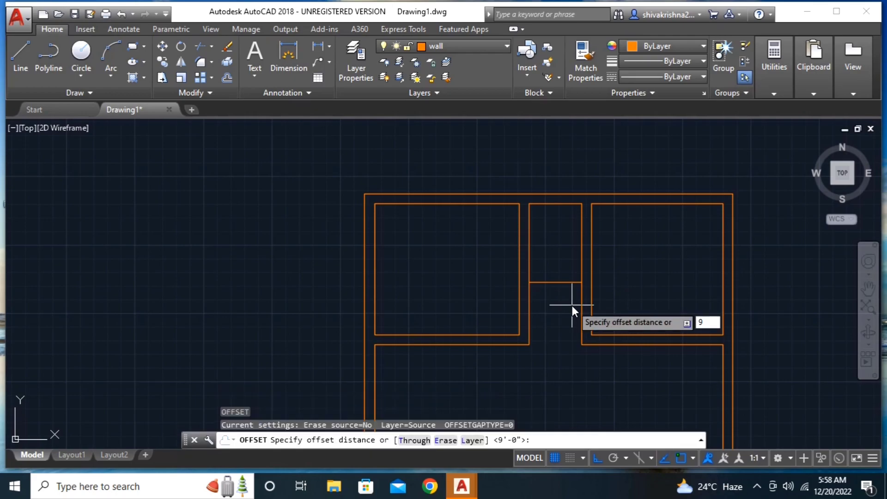
{"action": "key", "text": "Return"}
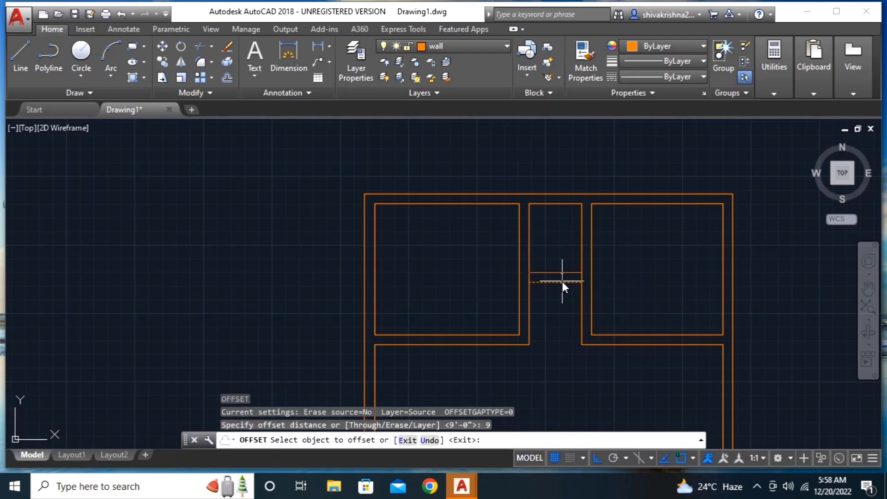
{"action": "left_click", "coordinate": [562, 281]}
{"action": "left_click", "coordinate": [564, 298]}
{"action": "key", "text": "Escape"}
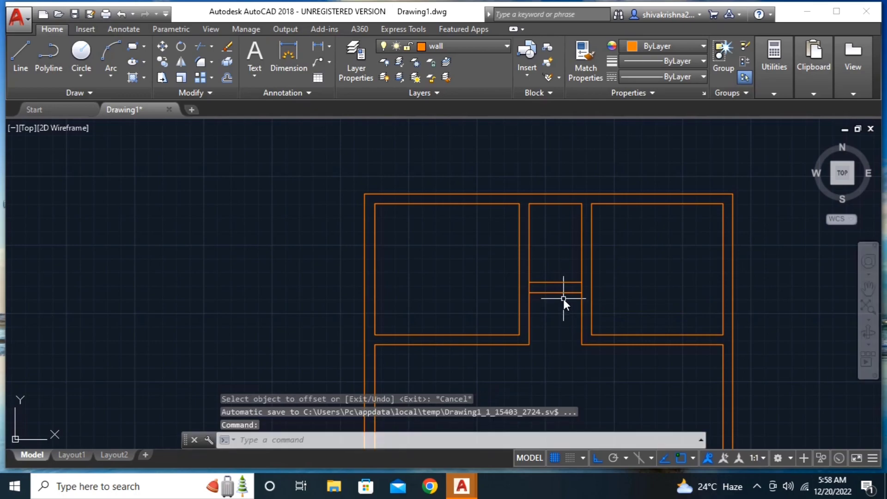
- Trim the side wall lines between the new doubled wall's lines, forming clean junctions around the small room
{"action": "type", "text": "tr"}
{"action": "key", "text": "Return"}
{"action": "key", "text": "Return"}
{"action": "scroll", "coordinate": [563, 280], "scroll_direction": "up", "scroll_amount": 4}
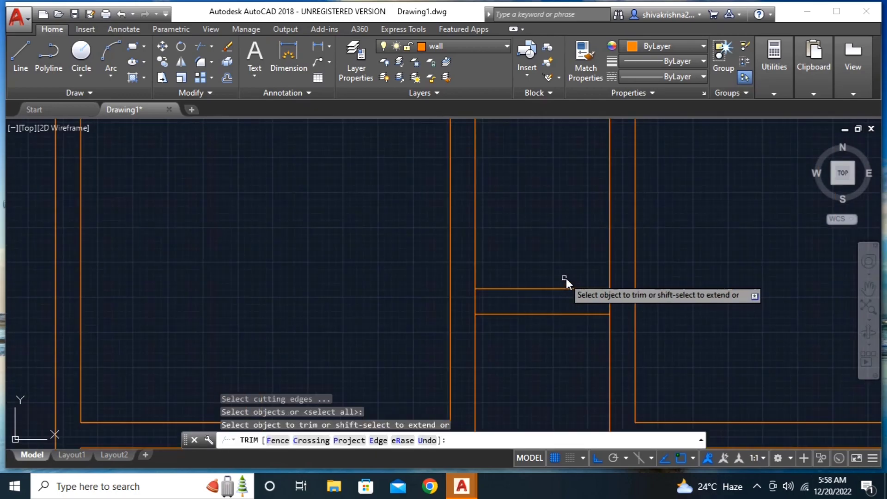
{"action": "left_click", "coordinate": [607, 304]}
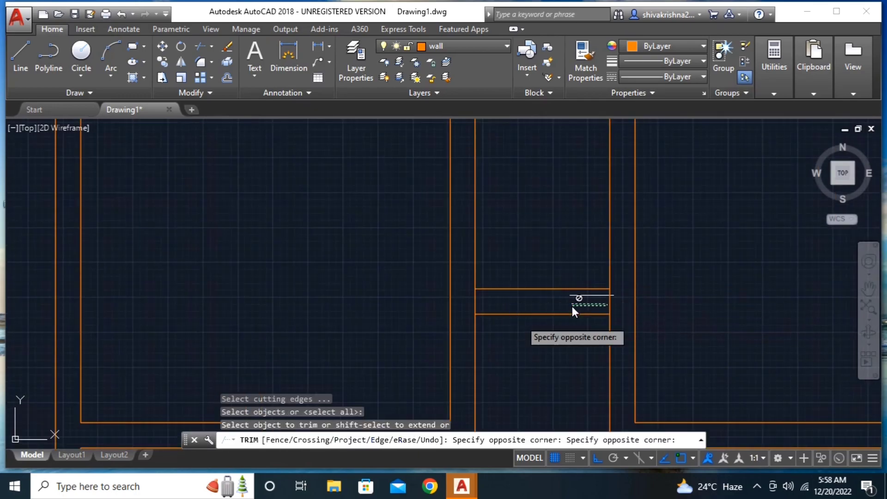
{"action": "left_click", "coordinate": [609, 301]}
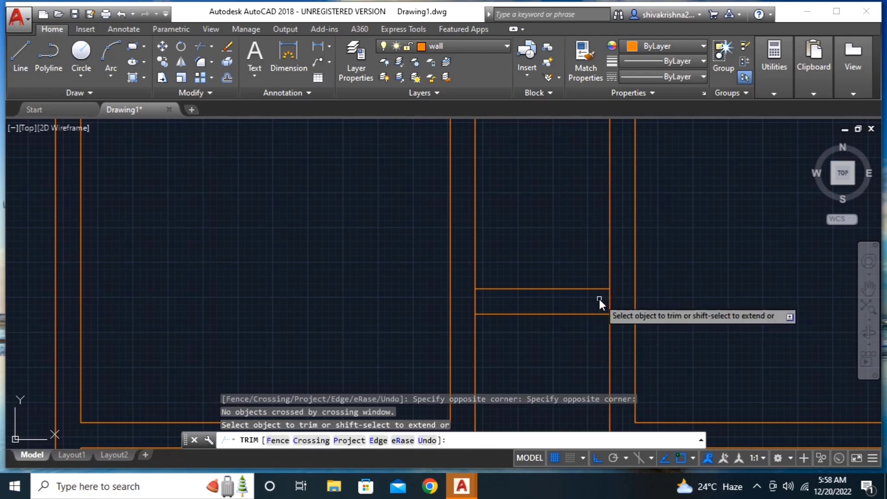
{"action": "left_click", "coordinate": [622, 299]}
{"action": "left_click", "coordinate": [592, 306]}
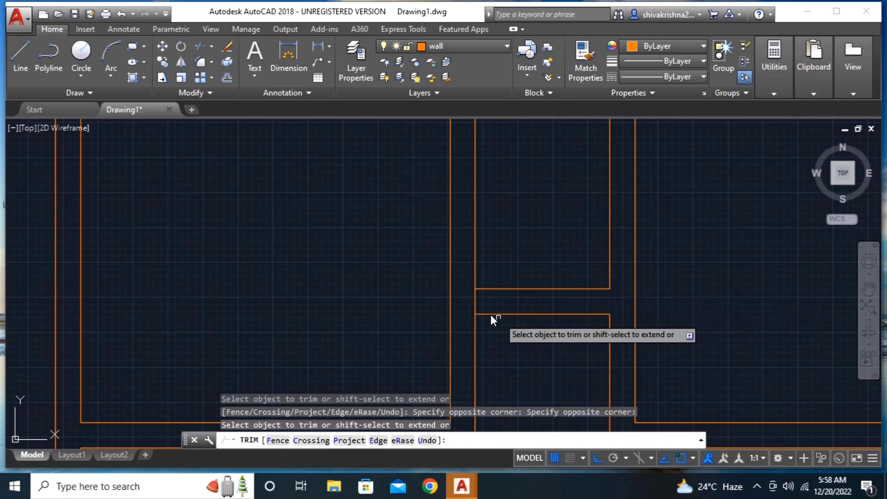
{"action": "left_click", "coordinate": [478, 304]}
{"action": "left_click", "coordinate": [473, 304]}
{"action": "scroll", "coordinate": [526, 302], "scroll_direction": "down", "scroll_amount": 5}
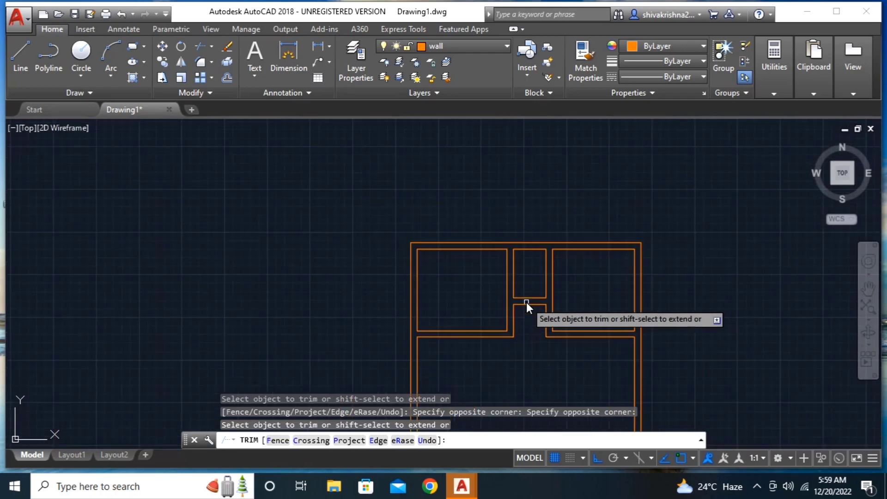
{"action": "middle_click_drag", "start_coordinate": [529, 329], "coordinate": [538, 282]}
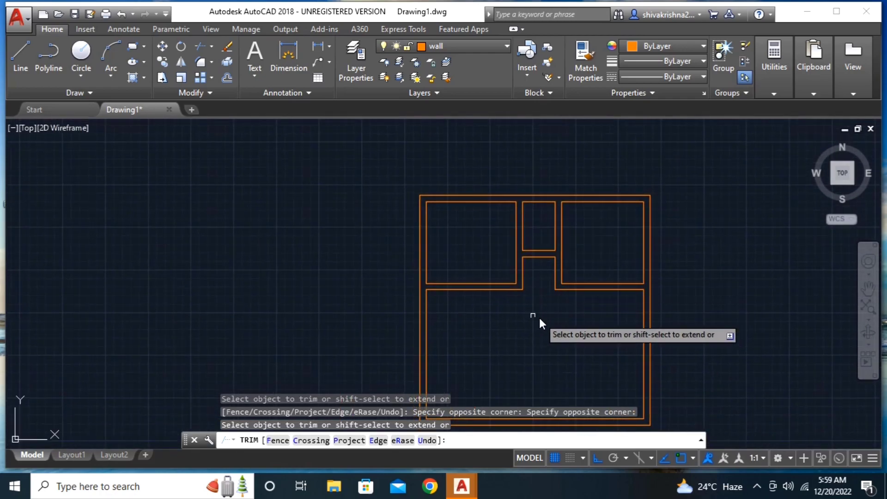
{"action": "key", "text": "Escape"}
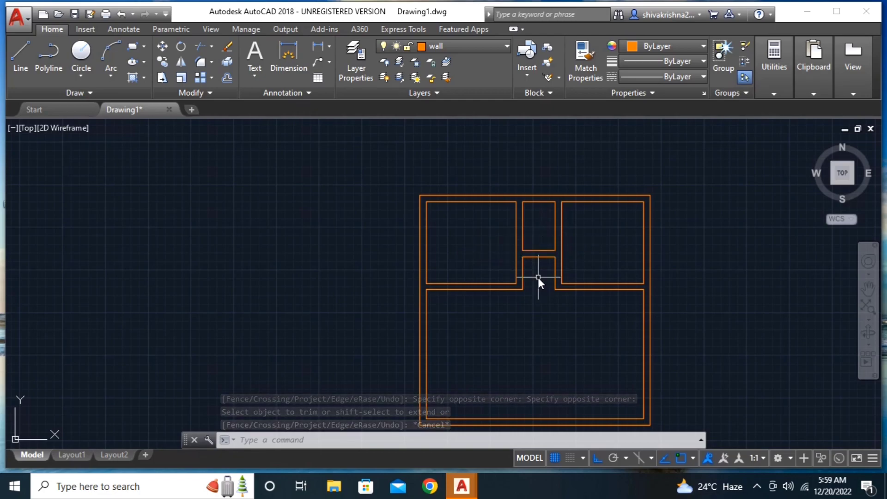
- Delete the short wall stub beside the small room and zoom in on the large lower room
{"action": "scroll", "coordinate": [542, 292], "scroll_direction": "down", "scroll_amount": 2}
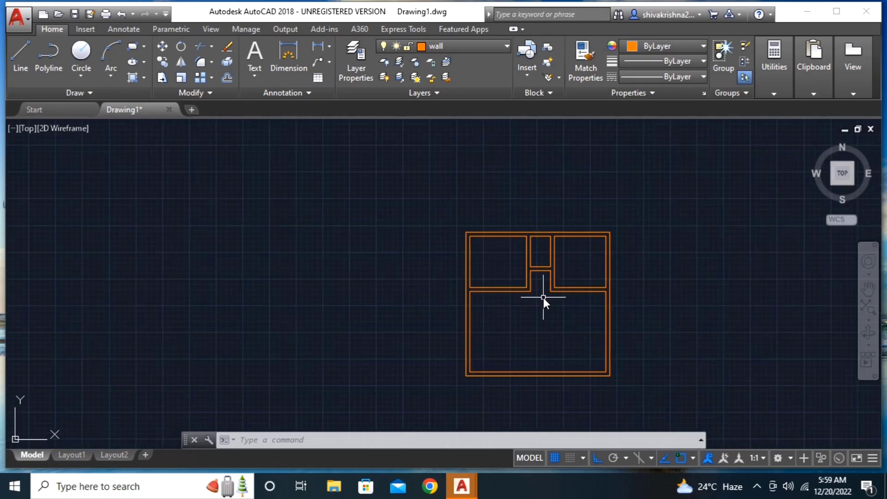
{"action": "scroll", "coordinate": [543, 298], "scroll_direction": "up", "scroll_amount": 2}
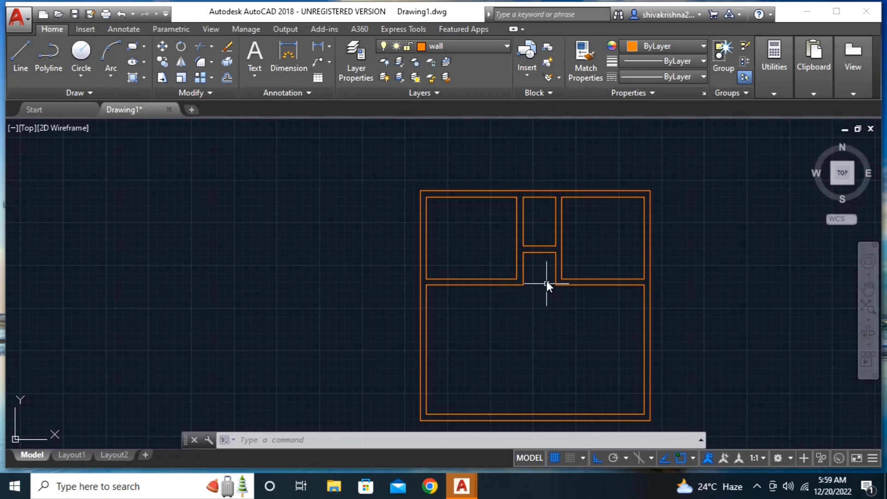
{"action": "left_click", "coordinate": [556, 250]}
{"action": "scroll", "coordinate": [548, 307], "scroll_direction": "down", "scroll_amount": 1}
{"action": "mouse_move", "coordinate": [547, 304]}
{"action": "middle_mouse_down"}
{"action": "mouse_move", "coordinate": [500, 268]}
{"action": "mouse_move", "coordinate": [504, 283]}
{"action": "middle_mouse_up"}
{"action": "scroll", "coordinate": [499, 269], "scroll_direction": "up", "scroll_amount": 2}
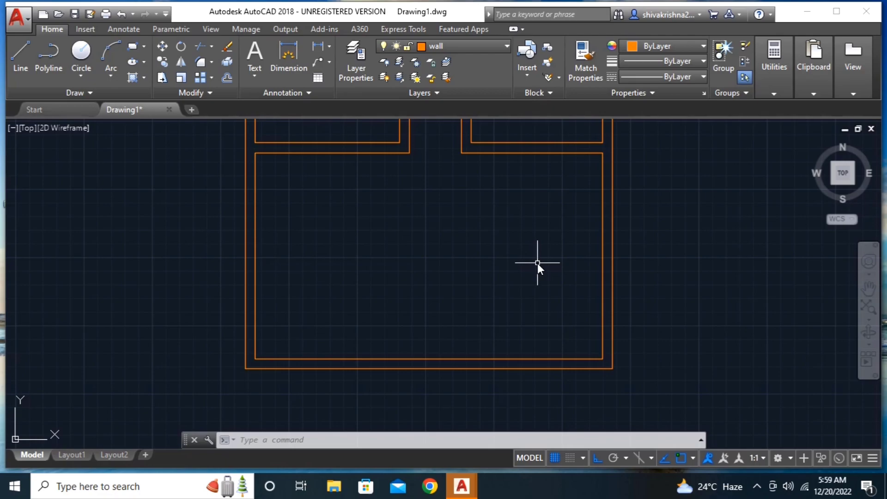
- Offset the inner right wall 10' left into the large room
{"action": "type", "text": "o"}
{"action": "key", "text": "Return"}
{"action": "type", "text": "10"}
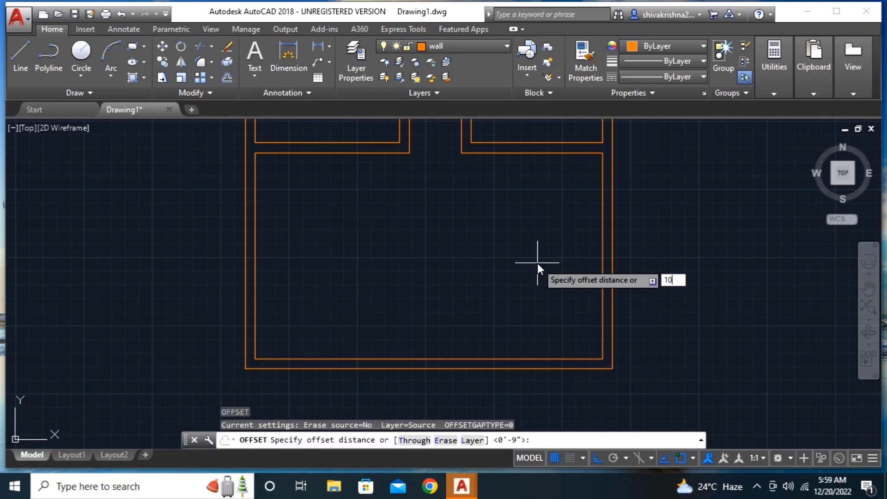
{"action": "type", "text": "'"}
{"action": "key", "text": "Return"}
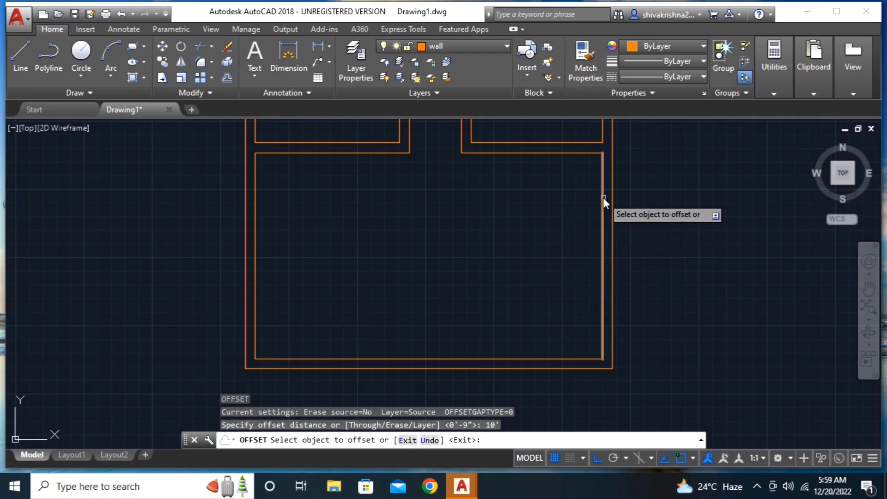
{"action": "left_click", "coordinate": [602, 197]}
{"action": "left_click", "coordinate": [420, 244]}
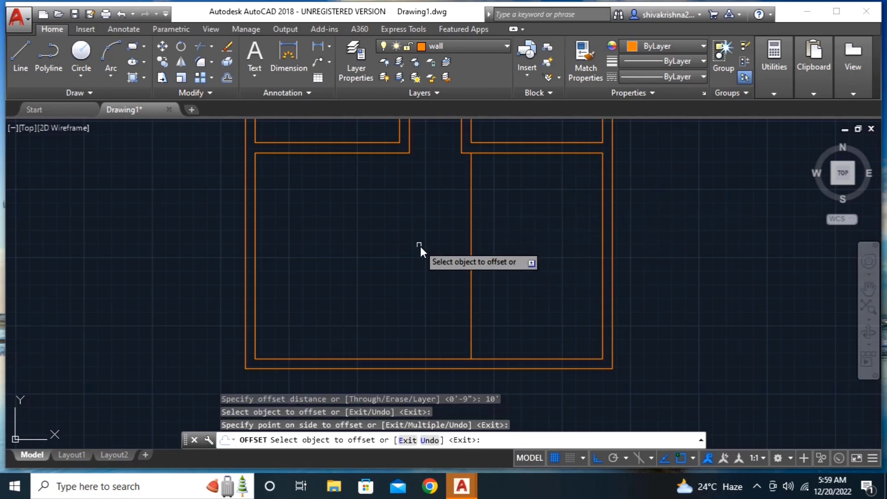
{"action": "key", "text": "Escape"}
- Offset the room's inner top wall 6' down as a horizontal partition
{"action": "type", "text": "o"}
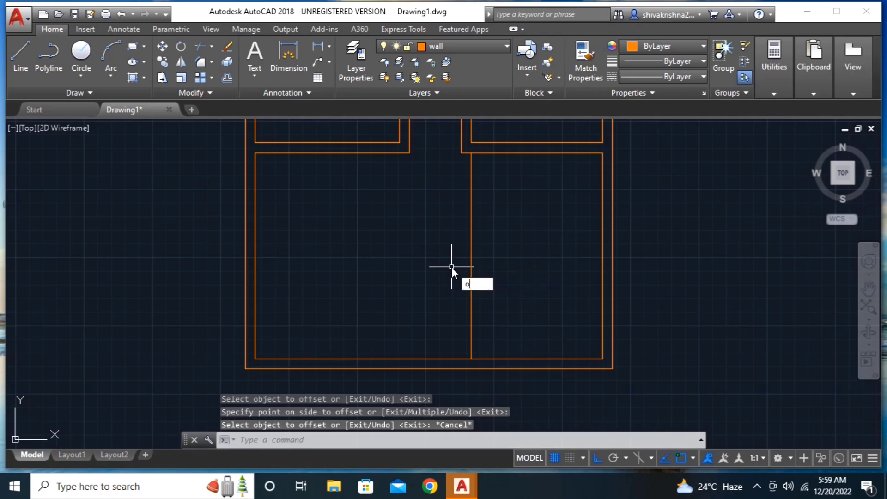
{"action": "key", "text": "Return"}
{"action": "type", "text": "6'"}
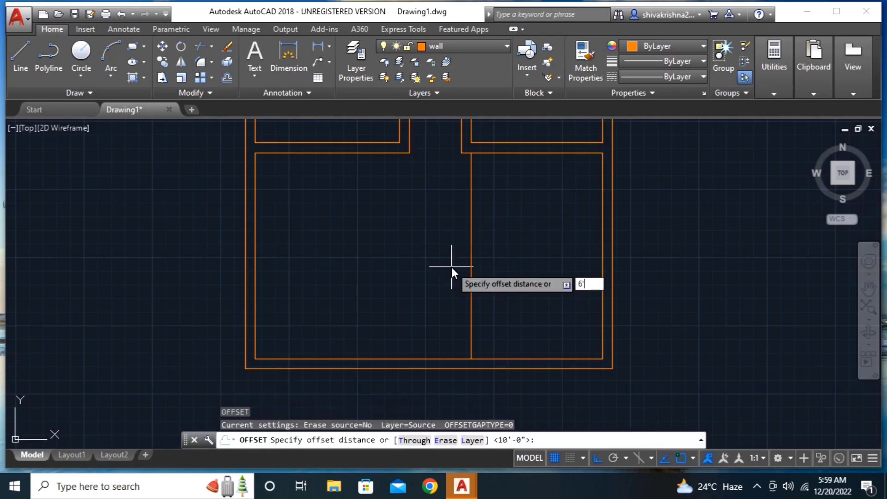
{"action": "key", "text": "Return"}
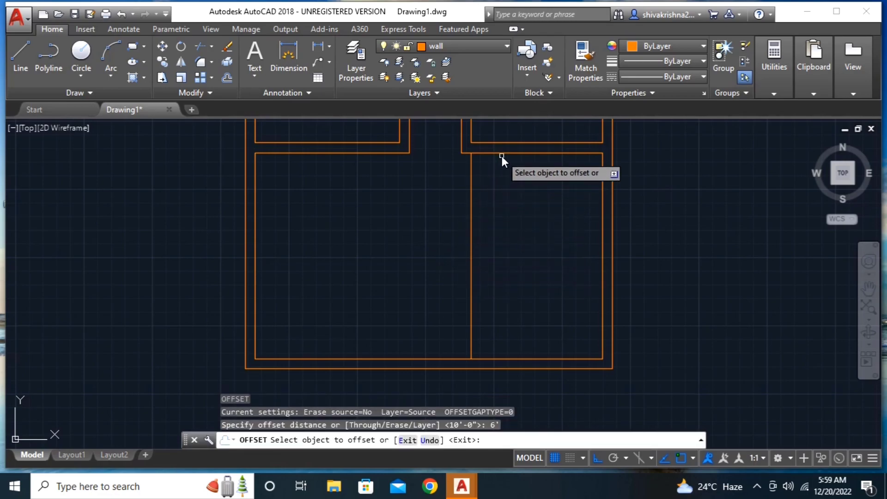
{"action": "left_click", "coordinate": [502, 152]}
{"action": "left_click", "coordinate": [522, 259]}
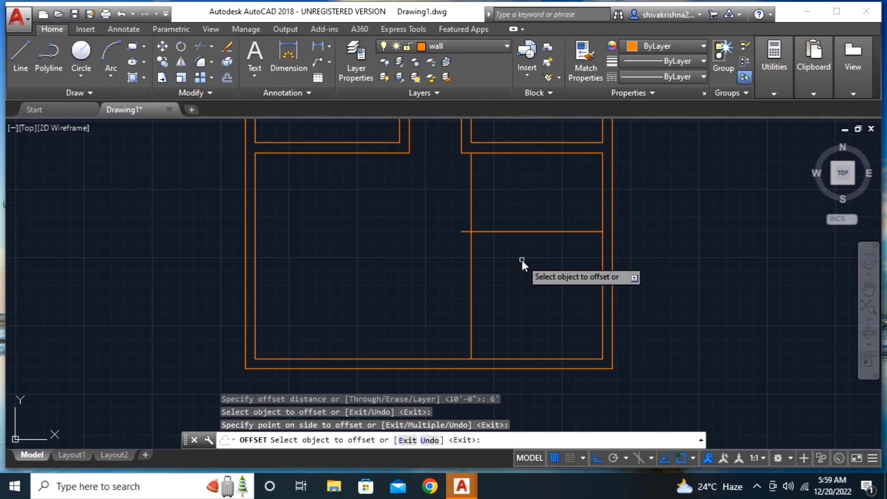
{"action": "key", "text": "Return"}
- Double the new horizontal and vertical partitions with 9 offsets
{"action": "key", "text": "Return"}
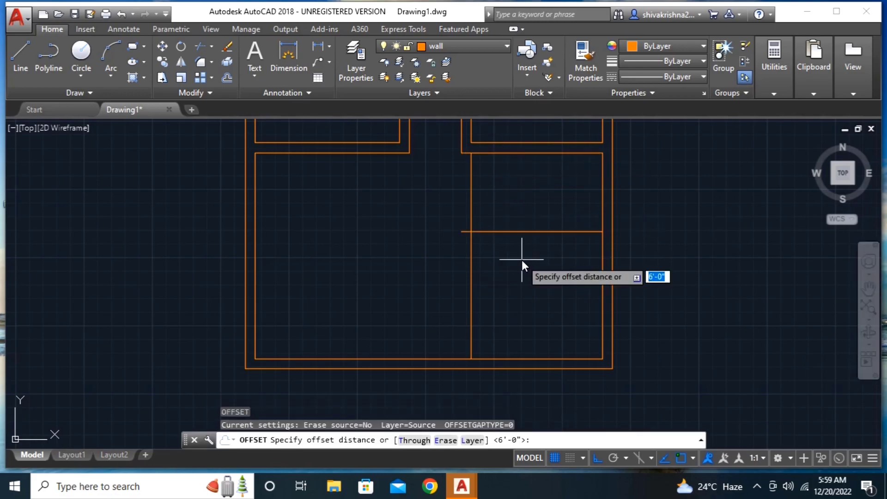
{"action": "type", "text": "9"}
{"action": "key", "text": "Return"}
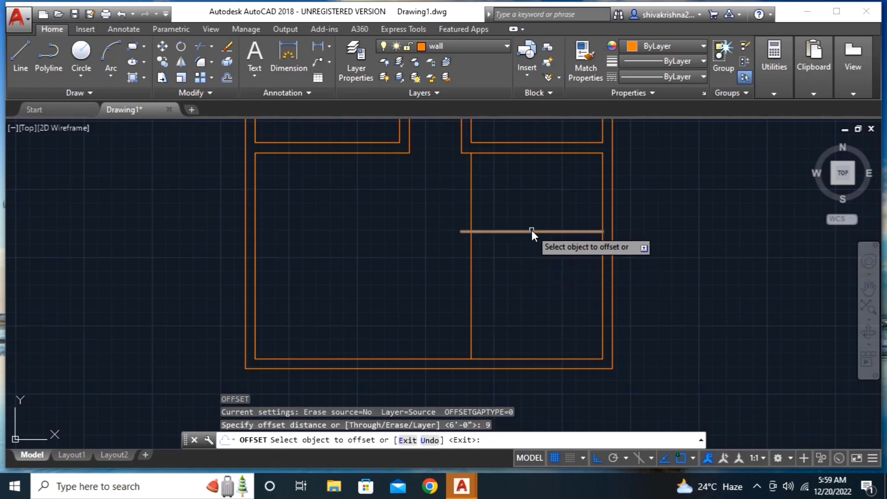
{"action": "left_click", "coordinate": [531, 231]}
{"action": "left_click", "coordinate": [536, 266]}
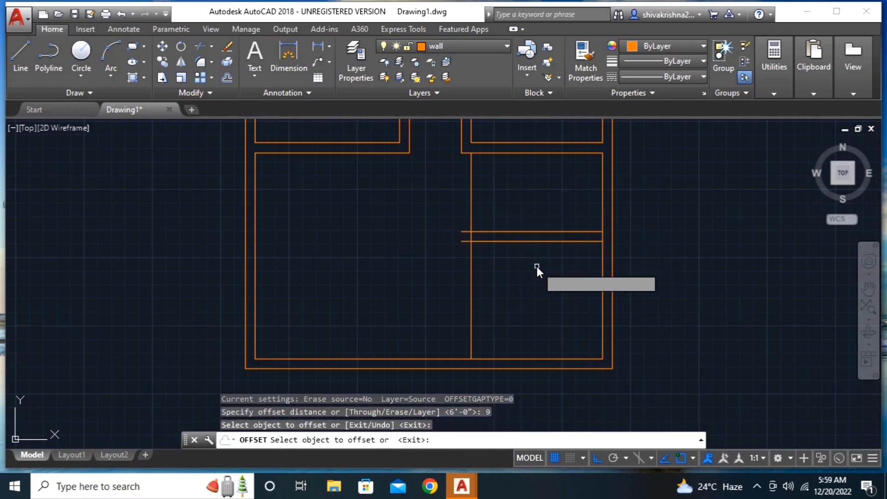
{"action": "left_click", "coordinate": [469, 205]}
{"action": "key", "text": "Escape"}
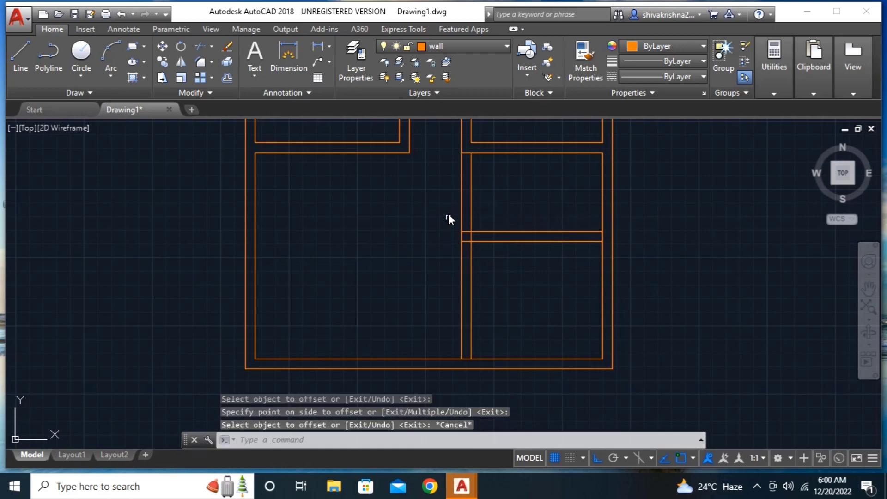
{"action": "type", "text": "tr"}
{"action": "key", "text": "Return"}
{"action": "key", "text": "Return"}
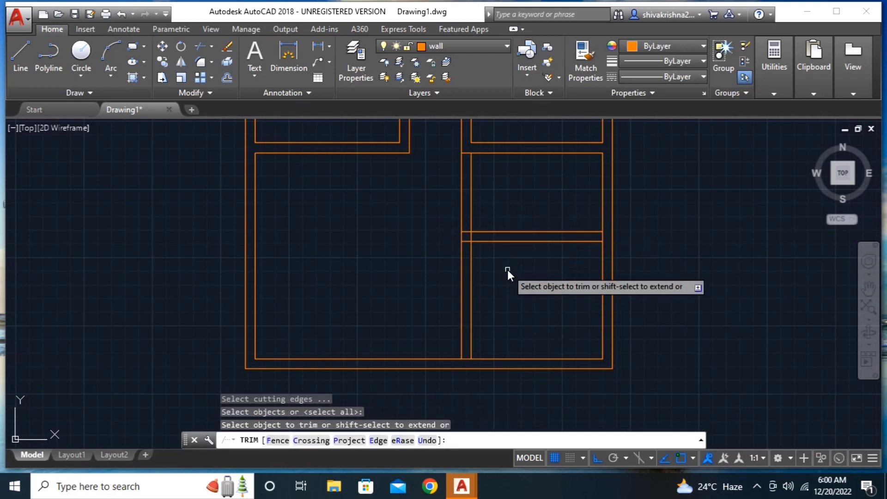
- Trim the stray stubs and vertical piece where the new partitions cross each other
{"action": "scroll", "coordinate": [507, 270], "scroll_direction": "up", "scroll_amount": 2}
{"action": "left_click", "coordinate": [442, 224]}
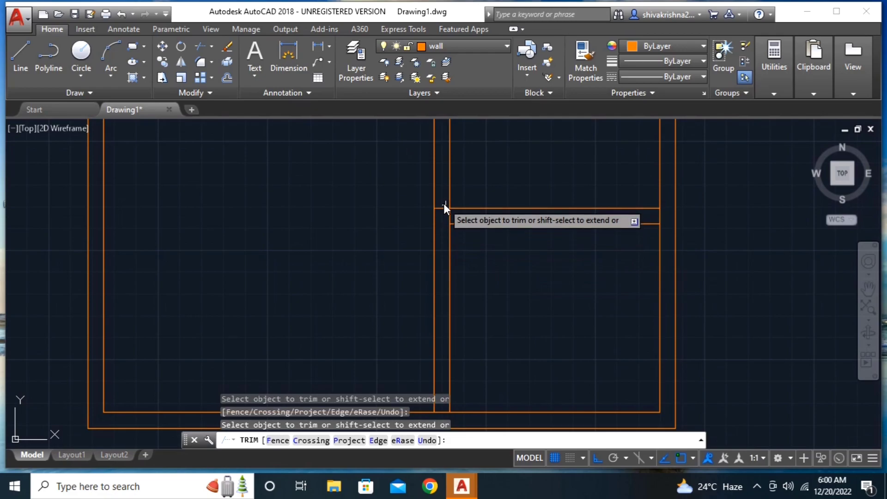
{"action": "left_click", "coordinate": [442, 209]}
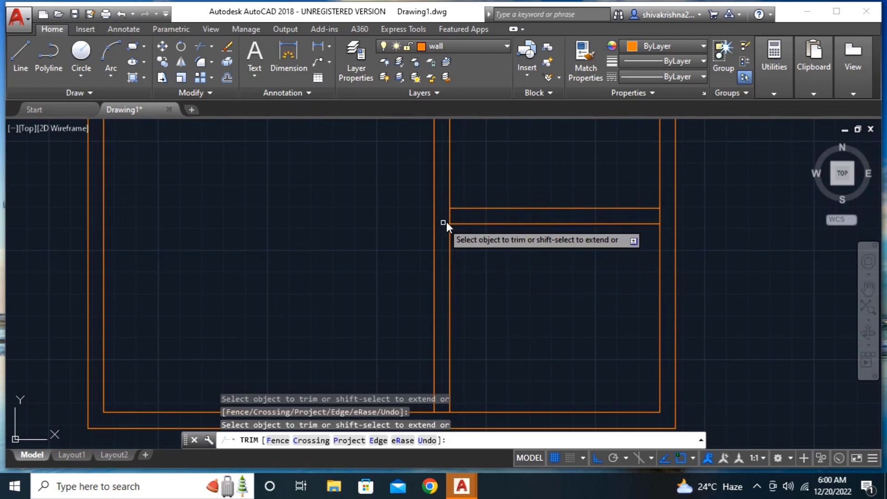
{"action": "left_click", "coordinate": [453, 215]}
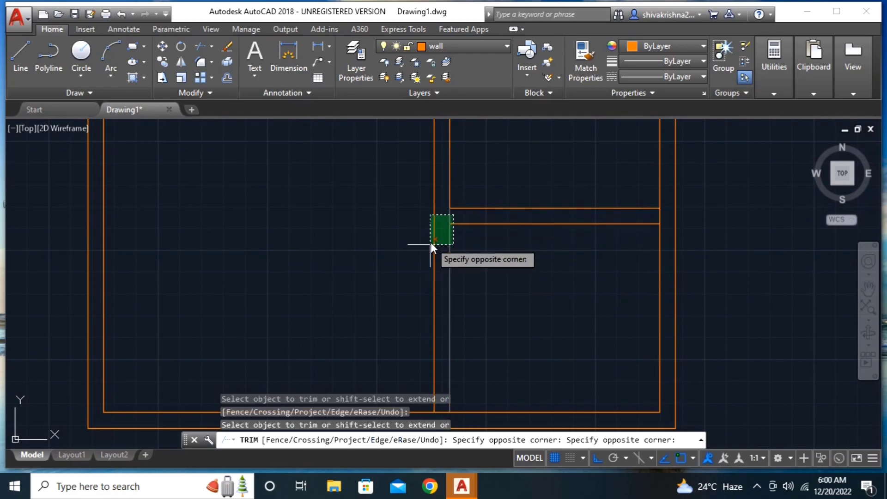
{"action": "left_click", "coordinate": [442, 219]}
{"action": "scroll", "coordinate": [465, 276], "scroll_direction": "down", "scroll_amount": 2}
{"action": "scroll", "coordinate": [466, 277], "scroll_direction": "down", "scroll_amount": 2}
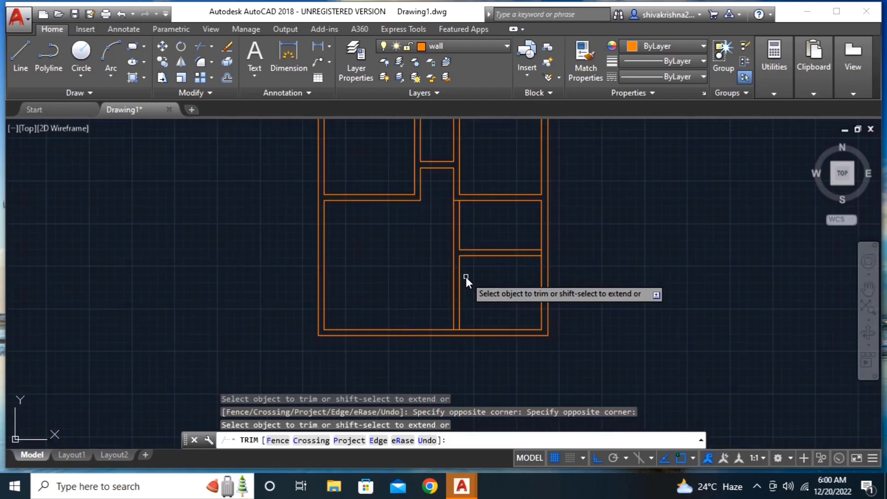
{"action": "scroll", "coordinate": [463, 248], "scroll_direction": "up", "scroll_amount": 3}
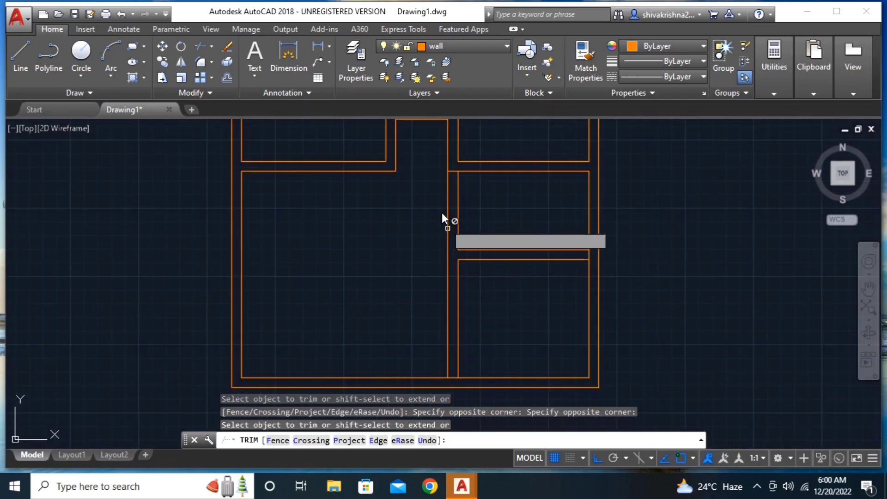
{"action": "left_click", "coordinate": [452, 170]}
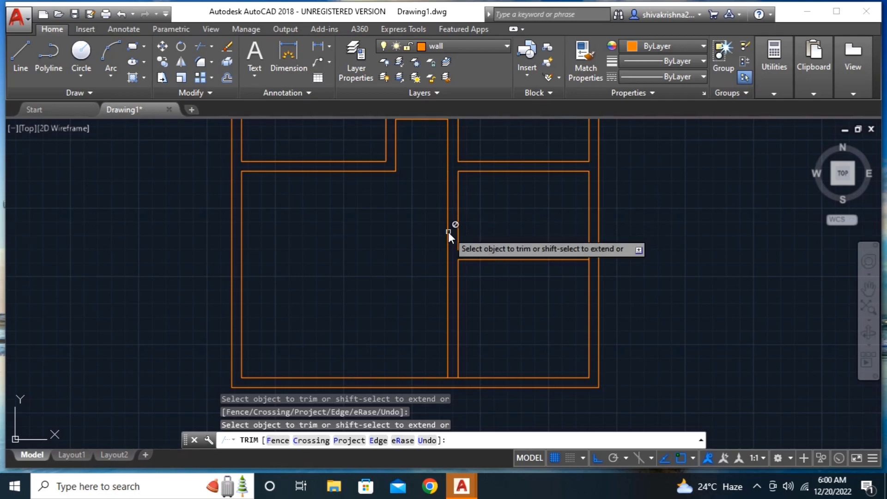
- Pan around to check the cleaned partition junctions, then end TRIM
{"action": "scroll", "coordinate": [448, 232], "scroll_direction": "down", "scroll_amount": 2}
{"action": "middle_click_drag", "start_coordinate": [424, 243], "coordinate": [484, 191]}
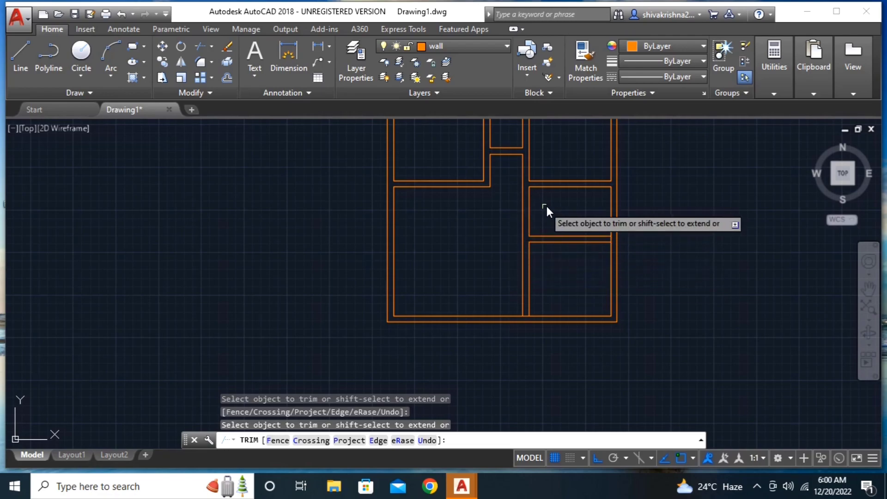
{"action": "scroll", "coordinate": [549, 203], "scroll_direction": "up", "scroll_amount": 2}
{"action": "middle_click_drag", "start_coordinate": [547, 201], "coordinate": [555, 228]}
{"action": "scroll", "coordinate": [555, 228], "scroll_direction": "up", "scroll_amount": 2}
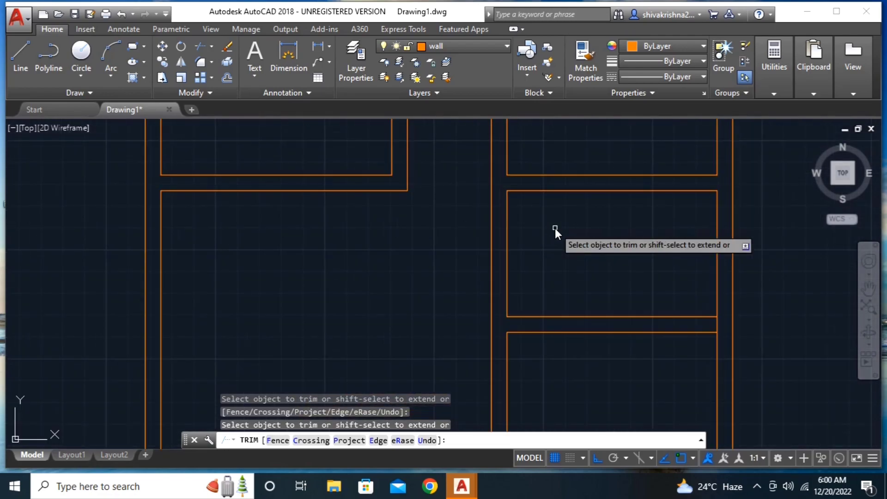
{"action": "key", "text": "Escape"}
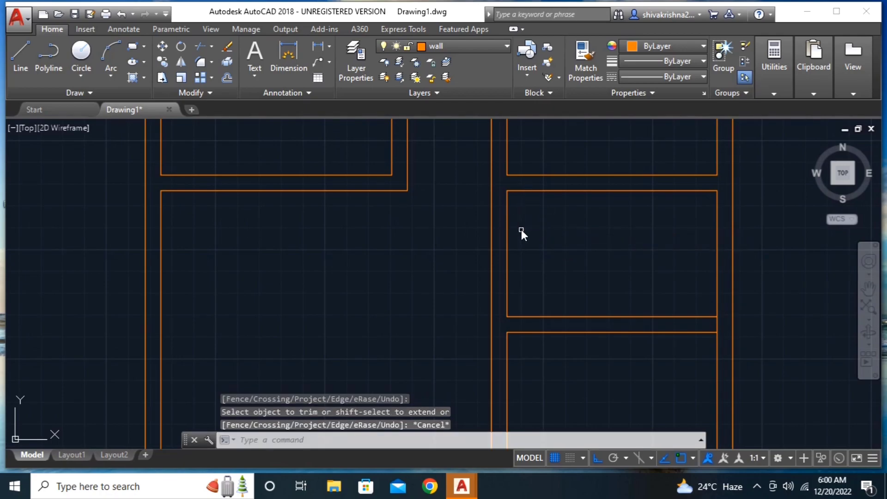
- With EXTEND, extend the horizontal wall line just to the nearby vertical wall, undoing an overshoot
{"action": "type", "text": "EX"}
{"action": "key", "text": "Return"}
{"action": "key", "text": "Return"}
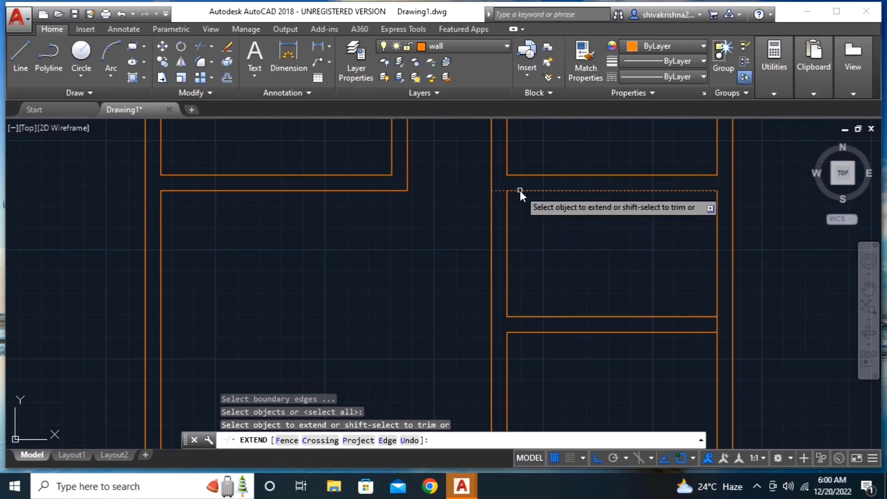
{"action": "left_click", "coordinate": [520, 190]}
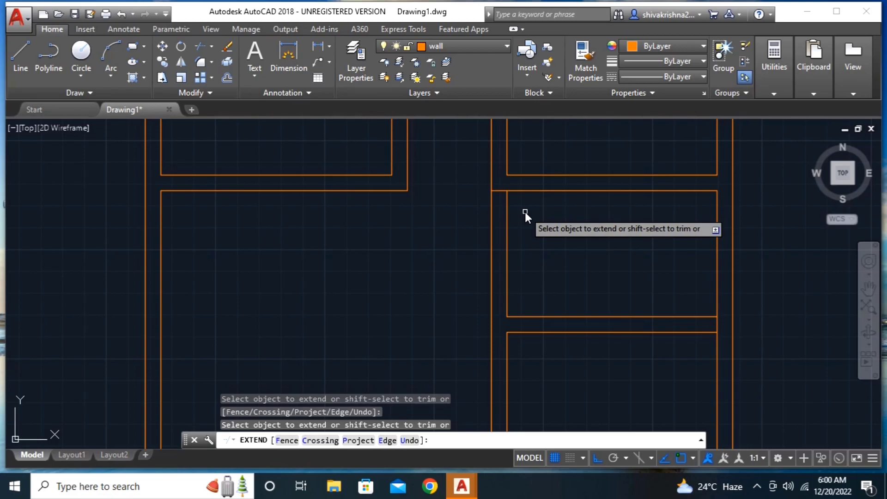
{"action": "key", "text": "ctrl+z"}
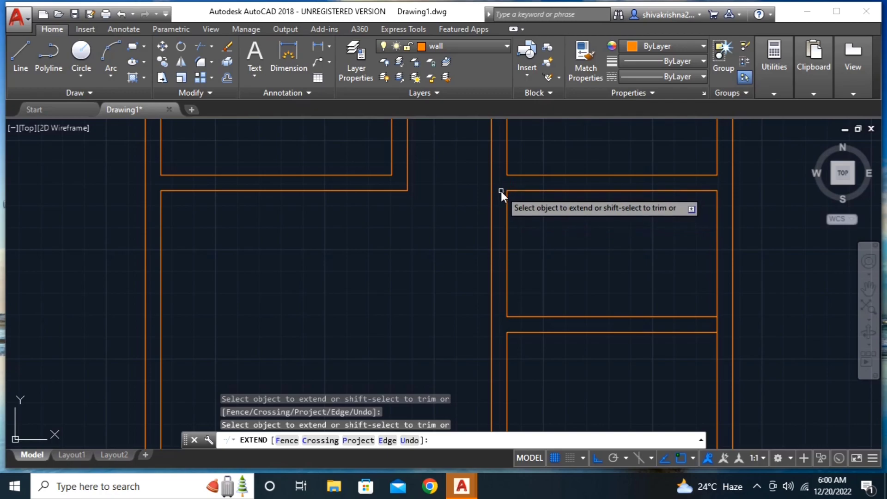
{"action": "left_click", "coordinate": [546, 190]}
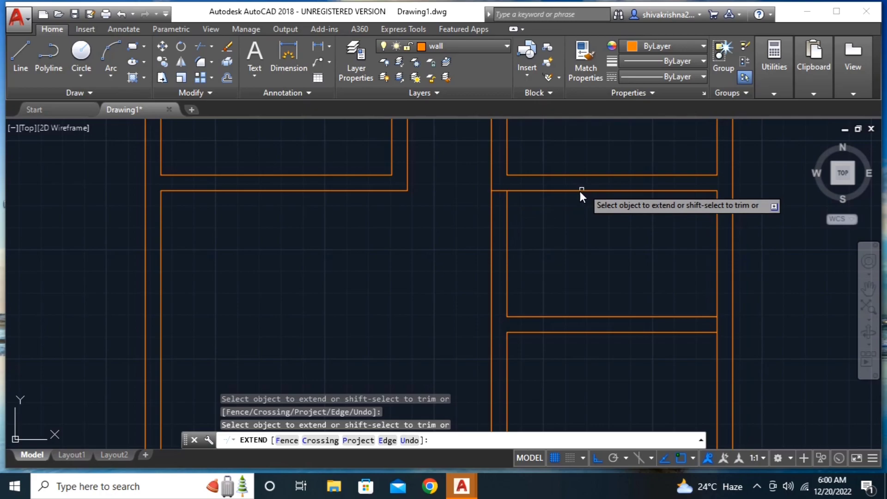
- Trim away the vertical corridor wall segment and try extending the corridor wall
{"action": "left_click", "coordinate": [494, 208]}
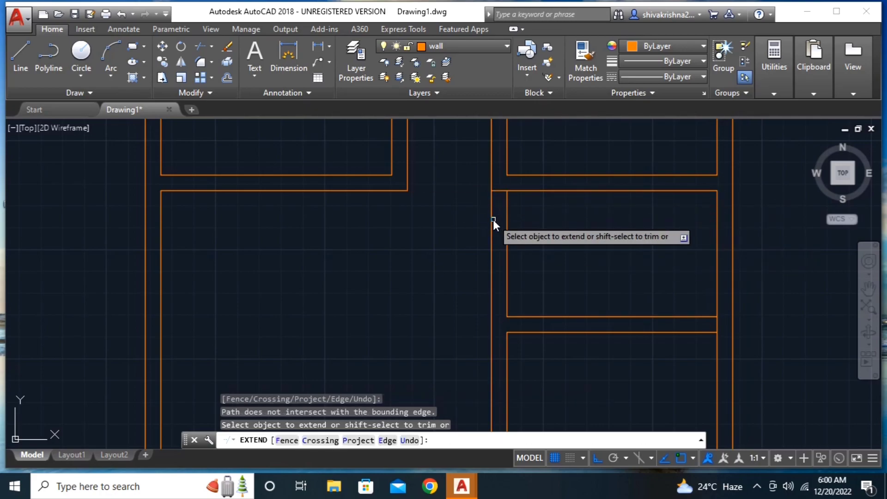
{"action": "left_click", "coordinate": [520, 335]}
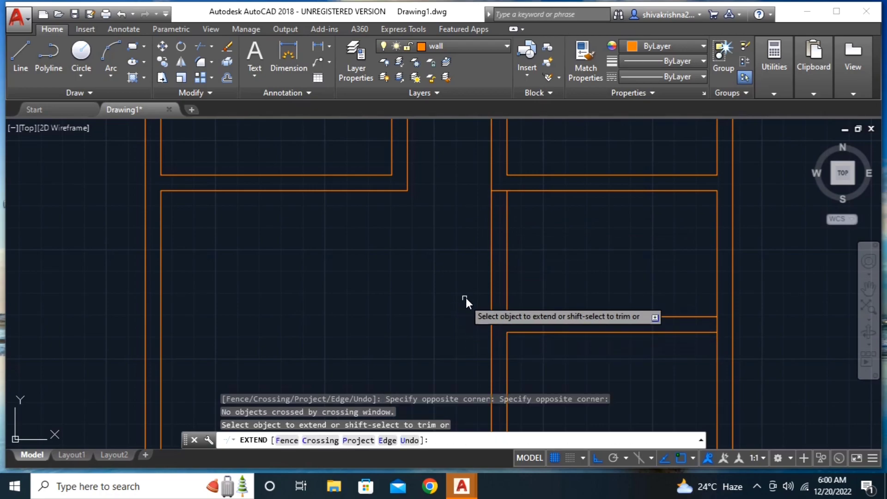
{"action": "left_click", "coordinate": [474, 280]}
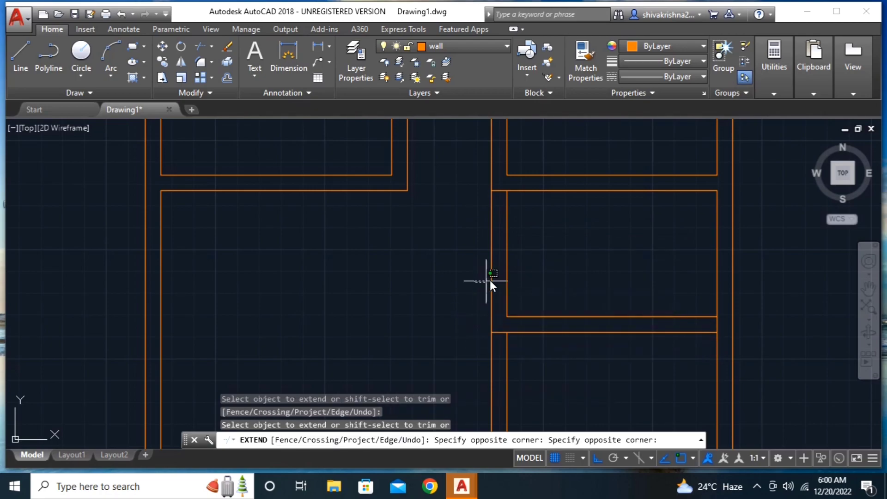
{"action": "left_click", "coordinate": [495, 279]}
{"action": "left_click", "coordinate": [472, 288], "text": "shift"}
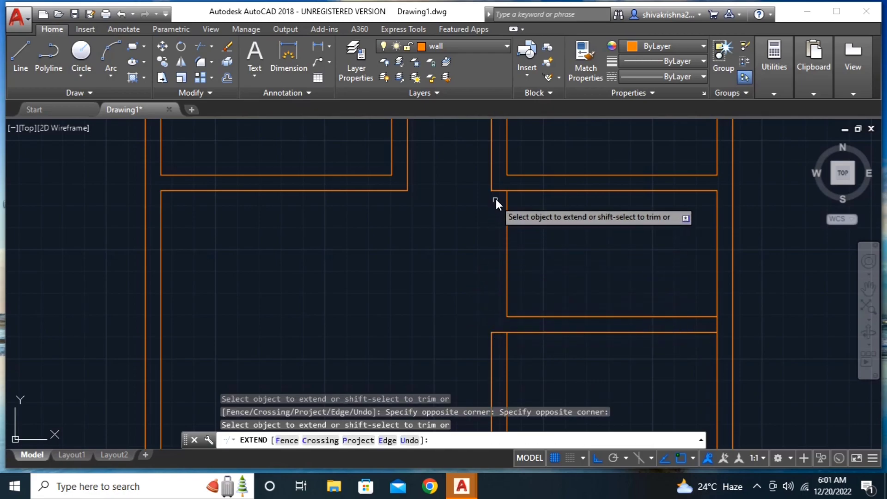
{"action": "left_click", "coordinate": [491, 176]}
- Edit the wall lines at the lower corridor corner, then undo that change
{"action": "left_click", "coordinate": [505, 344]}
{"action": "left_click", "coordinate": [501, 342]}
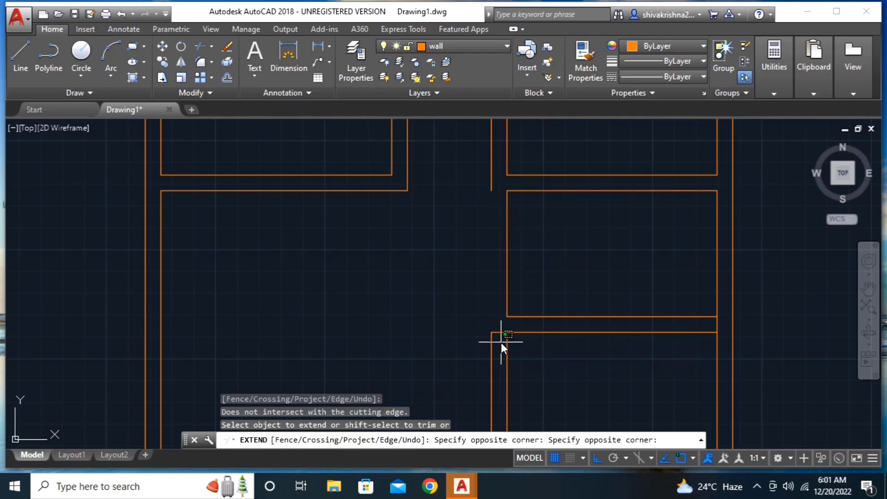
{"action": "left_click", "coordinate": [489, 348]}
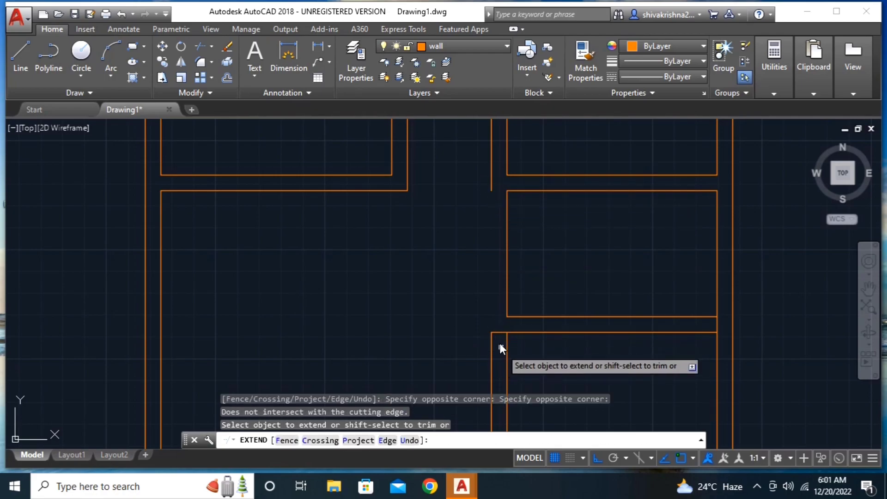
{"action": "scroll", "coordinate": [495, 331], "scroll_direction": "down", "scroll_amount": 1}
{"action": "mouse_move", "coordinate": [495, 331]}
{"action": "middle_mouse_down"}
{"action": "mouse_move", "coordinate": [495, 250]}
{"action": "mouse_move", "coordinate": [532, 163]}
{"action": "mouse_move", "coordinate": [575, 279]}
{"action": "middle_mouse_up"}
{"action": "scroll", "coordinate": [532, 163], "scroll_direction": "up", "scroll_amount": 1}
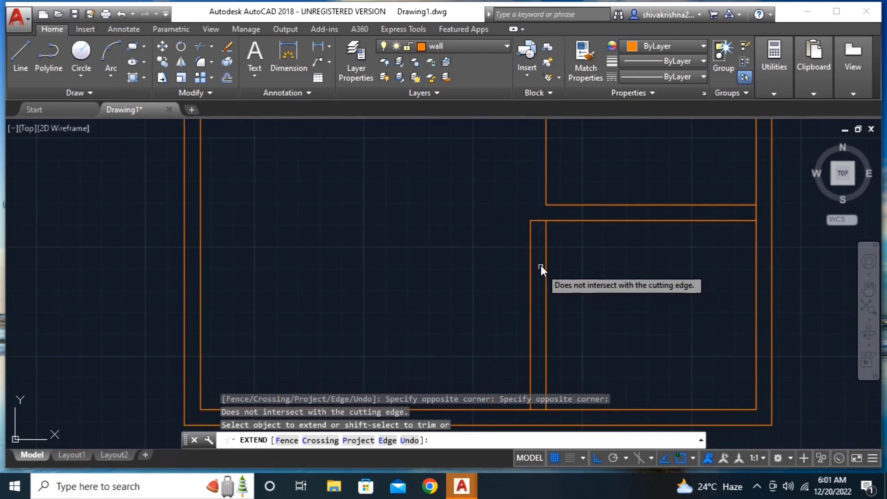
{"action": "scroll", "coordinate": [539, 260], "scroll_direction": "down", "scroll_amount": 2}
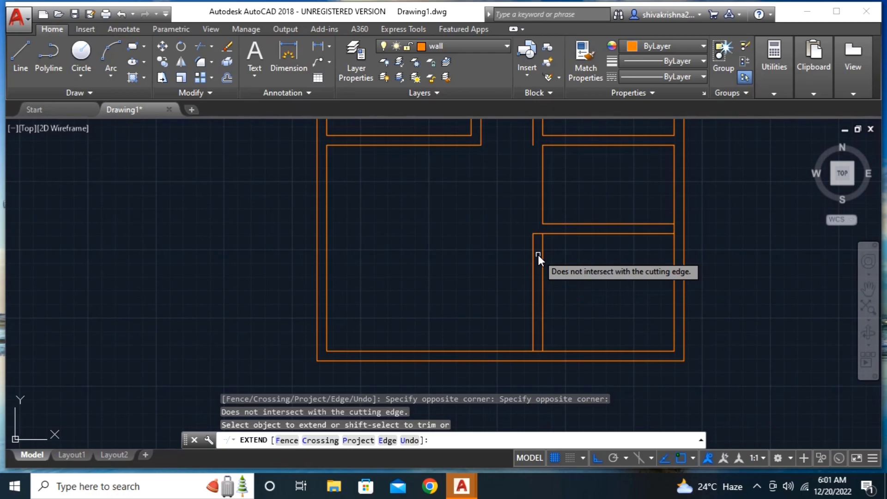
{"action": "key", "text": "ctrl+z"}
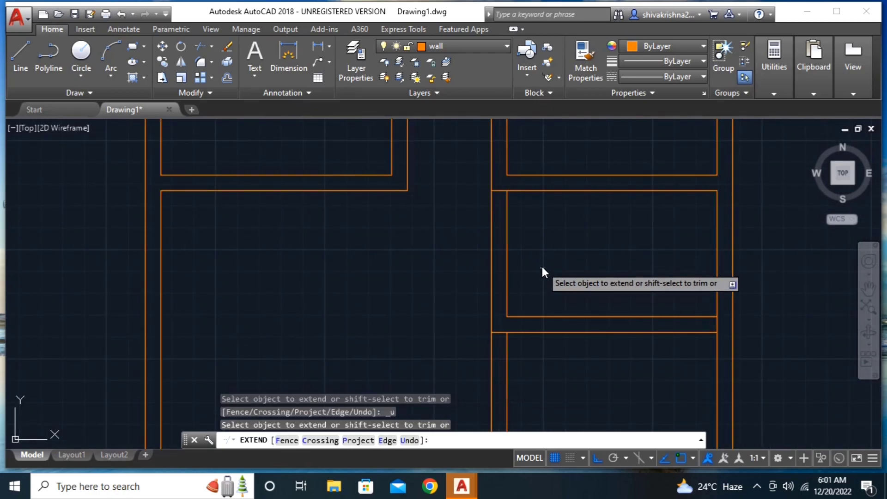
- Close the short wall stub into a corner, undoing an accidental orbit off the top view
{"action": "scroll", "coordinate": [542, 267], "scroll_direction": "down", "scroll_amount": 5}
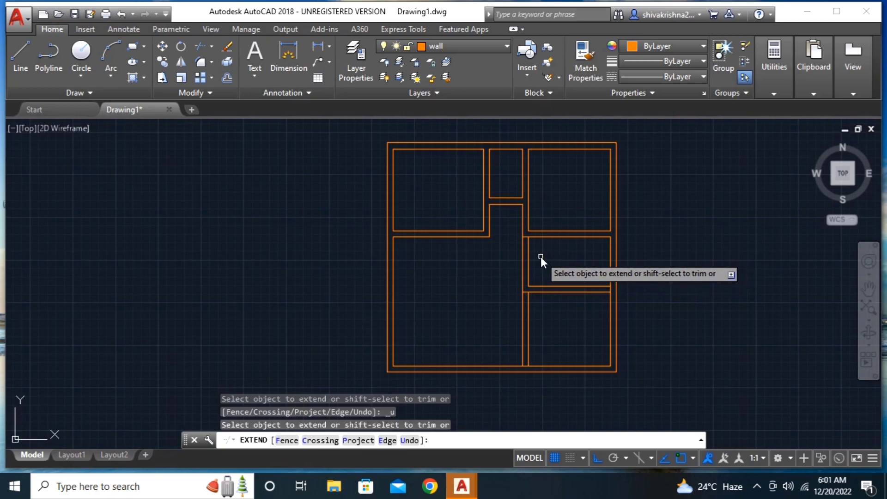
{"action": "scroll", "coordinate": [527, 237], "scroll_direction": "up", "scroll_amount": 4}
{"action": "left_click", "coordinate": [525, 235]}
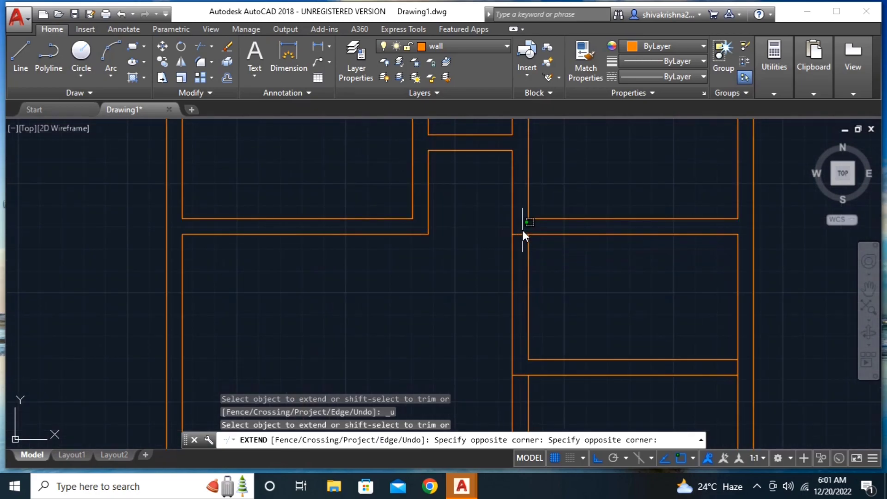
{"action": "left_click", "coordinate": [522, 244]}
{"action": "scroll", "coordinate": [508, 303], "scroll_direction": "down", "scroll_amount": 2}
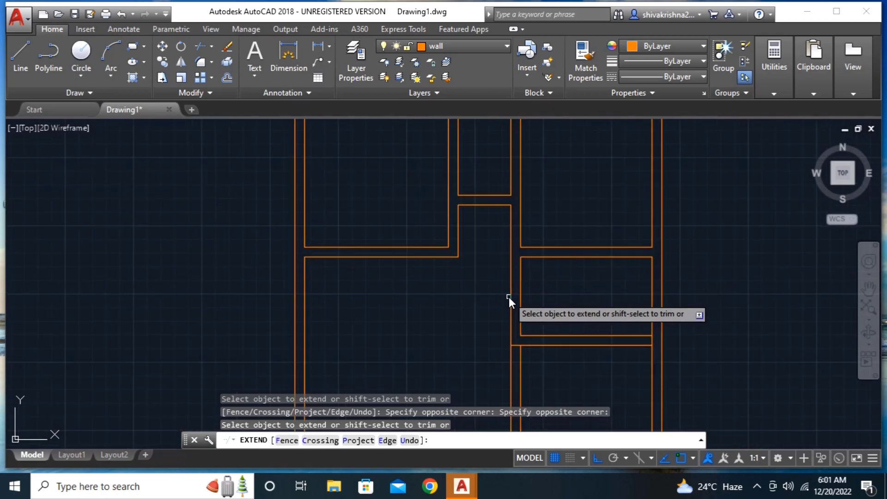
{"action": "middle_click_drag", "start_coordinate": [533, 293], "coordinate": [535, 283], "text": "shift"}
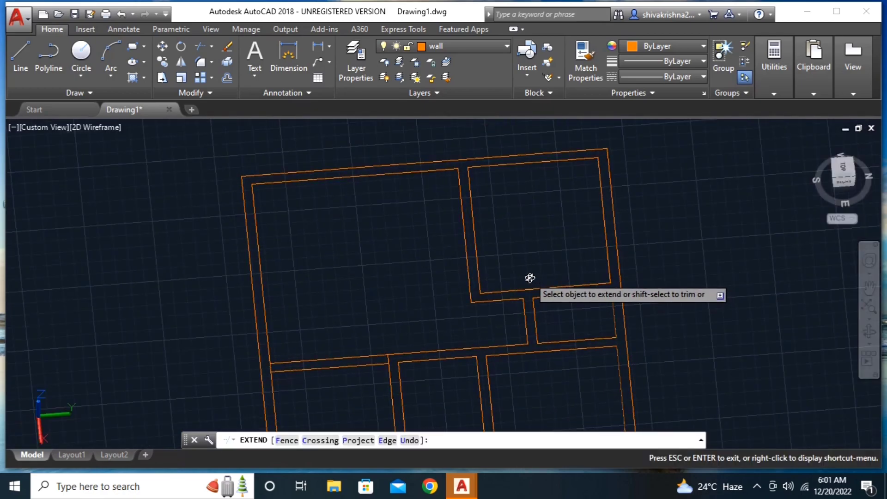
{"action": "scroll", "coordinate": [531, 279], "scroll_direction": "down", "scroll_amount": 3}
{"action": "scroll", "coordinate": [530, 277], "scroll_direction": "down", "scroll_amount": 4}
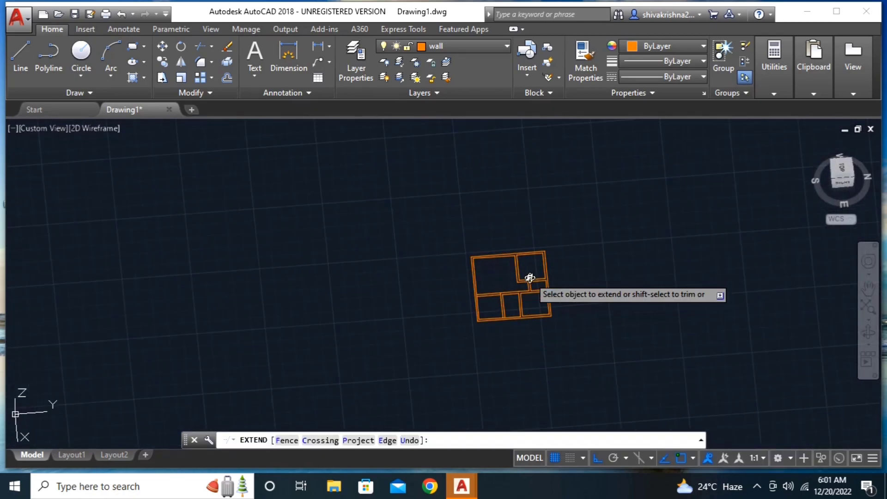
{"action": "key", "text": "ctrl+z"}
- Extend the horizontal wall left to the outer wall, then undo that extension
{"action": "scroll", "coordinate": [525, 275], "scroll_direction": "down", "scroll_amount": 2}
{"action": "scroll", "coordinate": [531, 221], "scroll_direction": "down", "scroll_amount": 1}
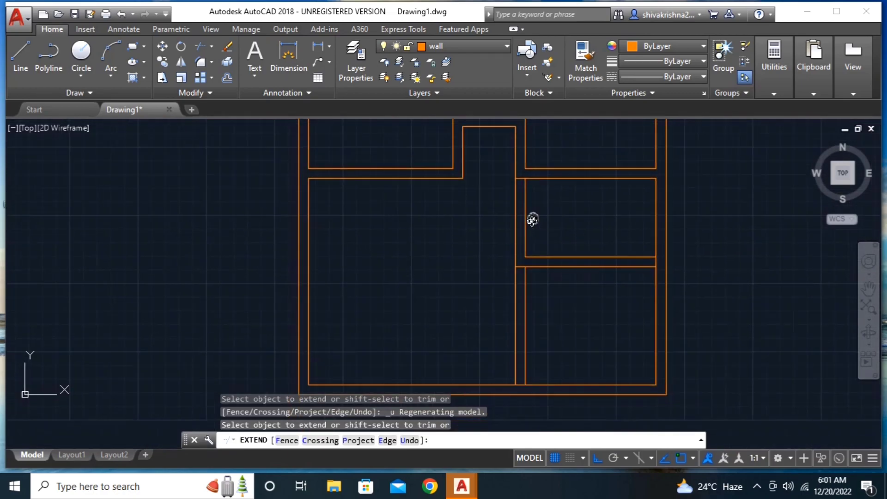
{"action": "scroll", "coordinate": [516, 253], "scroll_direction": "up", "scroll_amount": 3}
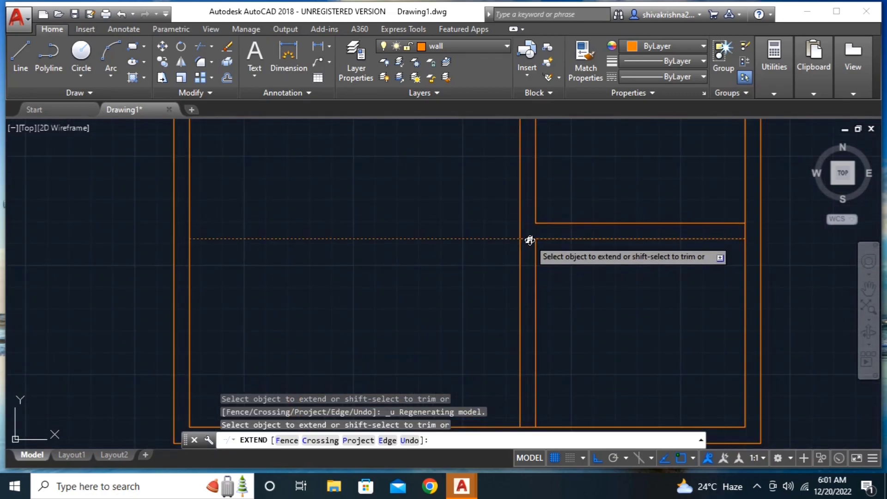
{"action": "left_click", "coordinate": [530, 239]}
{"action": "key", "text": "ctrl+z"}
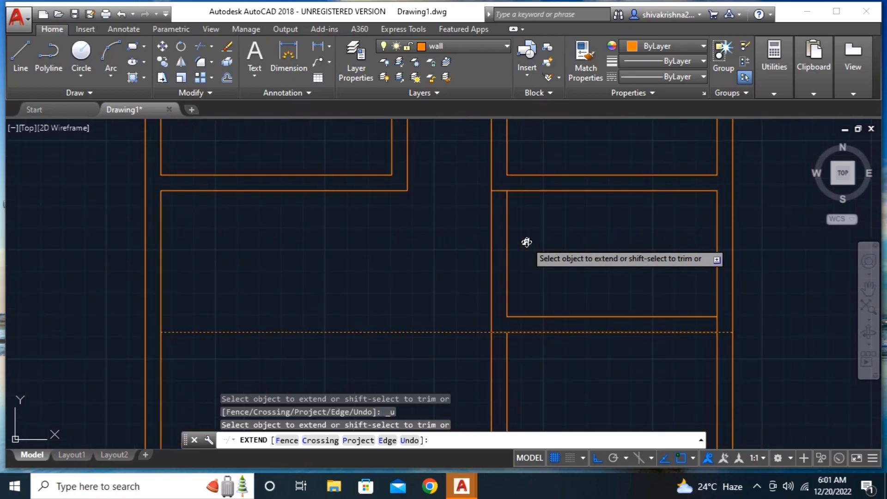
- End EXTEND and start TRIM with a trial cut at the corridor junction
{"action": "key", "text": "Escape"}
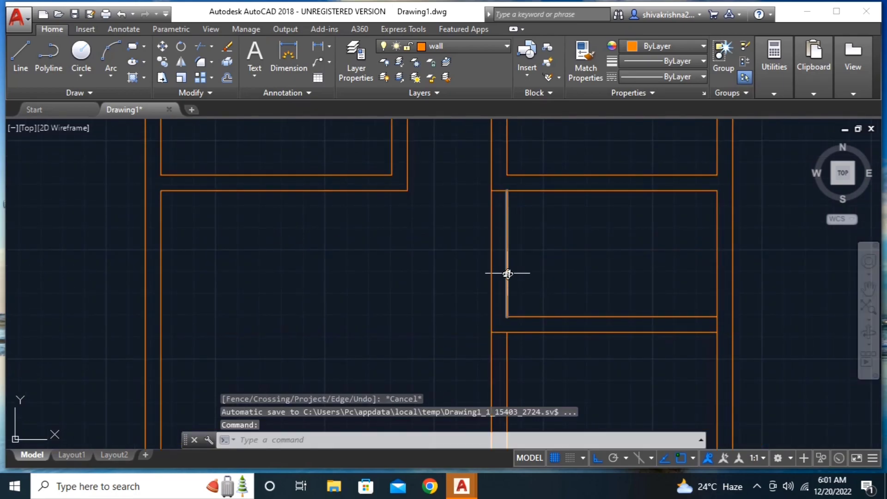
{"action": "type", "text": "tr"}
{"action": "key", "text": "Return"}
{"action": "key", "text": "Return"}
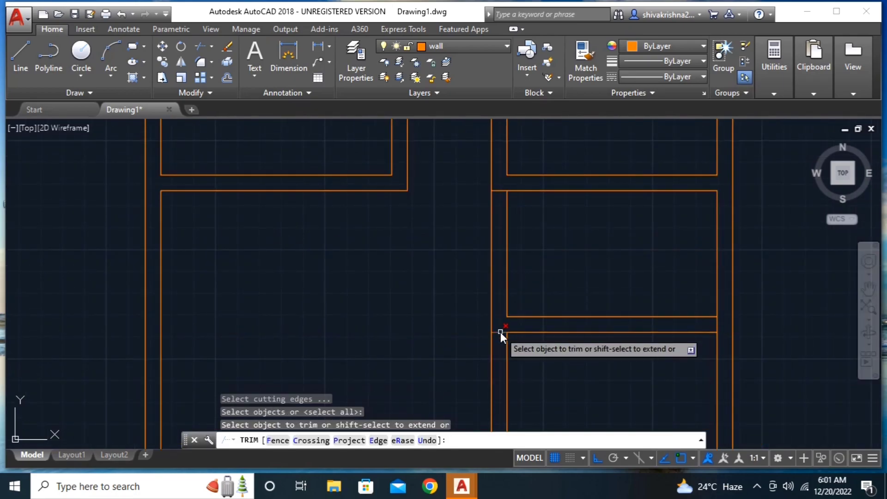
{"action": "left_click", "coordinate": [500, 332]}
- Zoom and pan the plan to inspect the corridor wall junctions
{"action": "scroll", "coordinate": [492, 298], "scroll_direction": "down", "scroll_amount": 5}
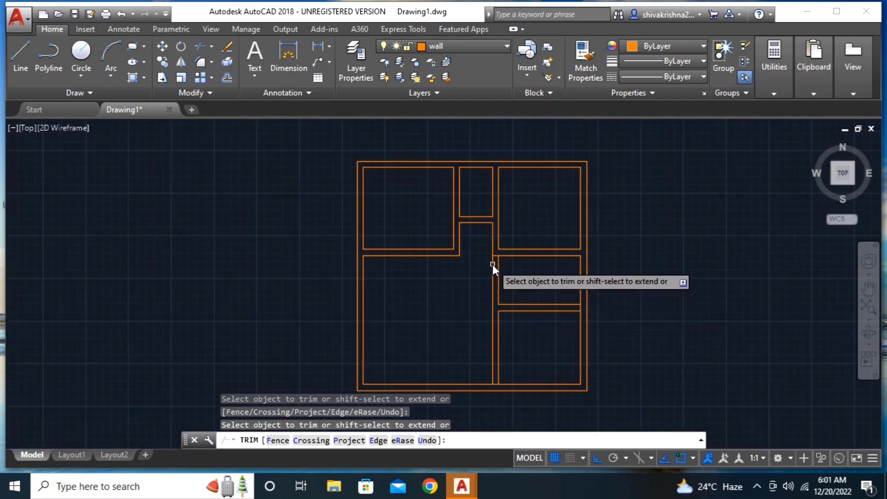
{"action": "scroll", "coordinate": [493, 264], "scroll_direction": "up", "scroll_amount": 7}
{"action": "scroll", "coordinate": [508, 227], "scroll_direction": "down", "scroll_amount": 3}
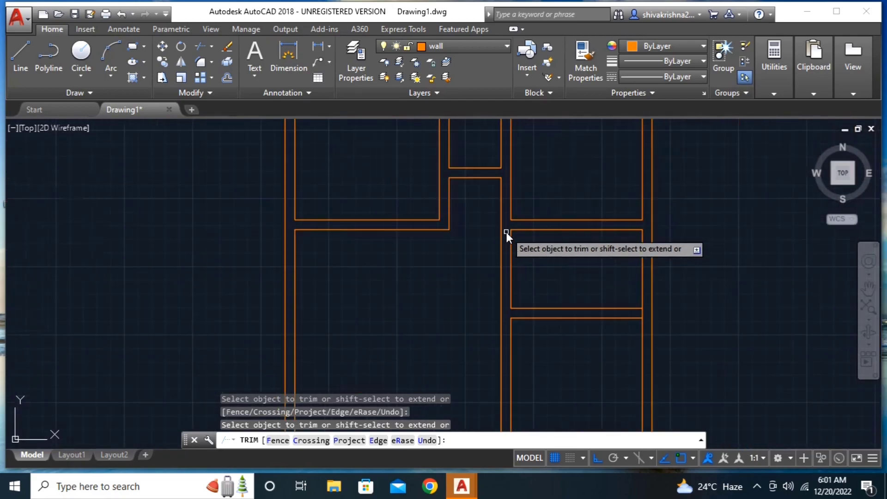
{"action": "scroll", "coordinate": [506, 232], "scroll_direction": "down", "scroll_amount": 3}
{"action": "scroll", "coordinate": [459, 280], "scroll_direction": "up", "scroll_amount": 3}
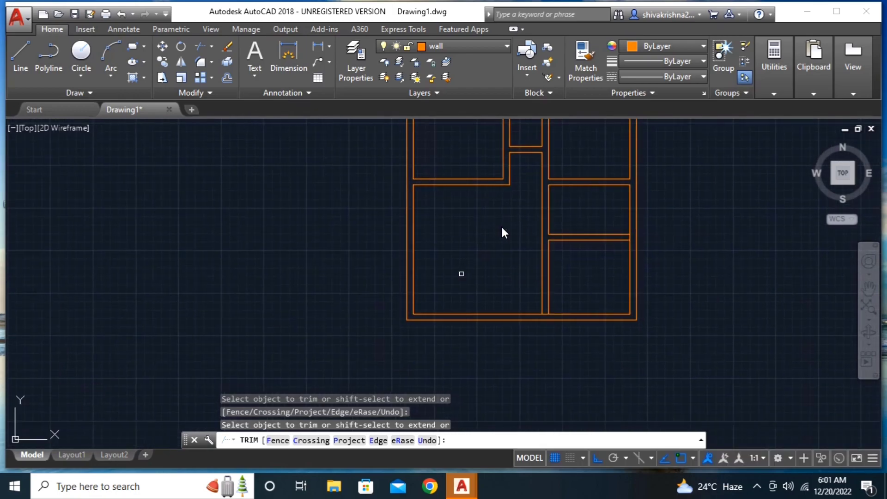
{"action": "scroll", "coordinate": [606, 223], "scroll_direction": "up", "scroll_amount": 2}
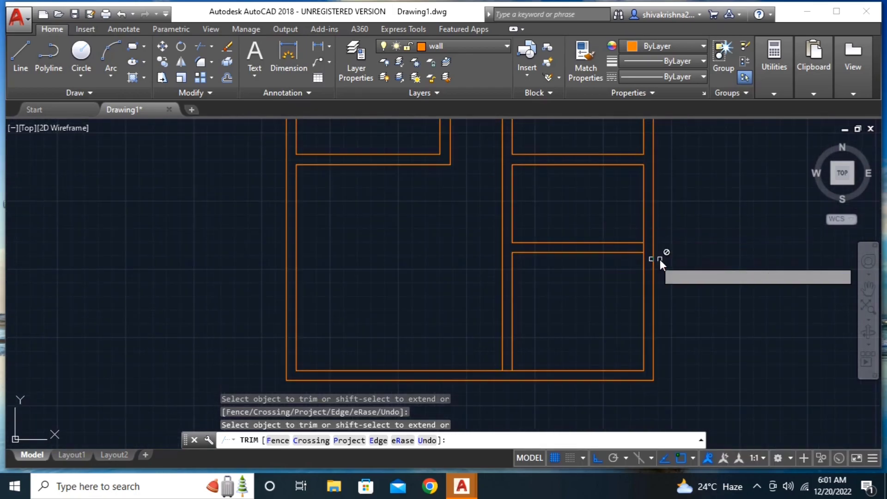
{"action": "scroll", "coordinate": [588, 244], "scroll_direction": "down", "scroll_amount": 2}
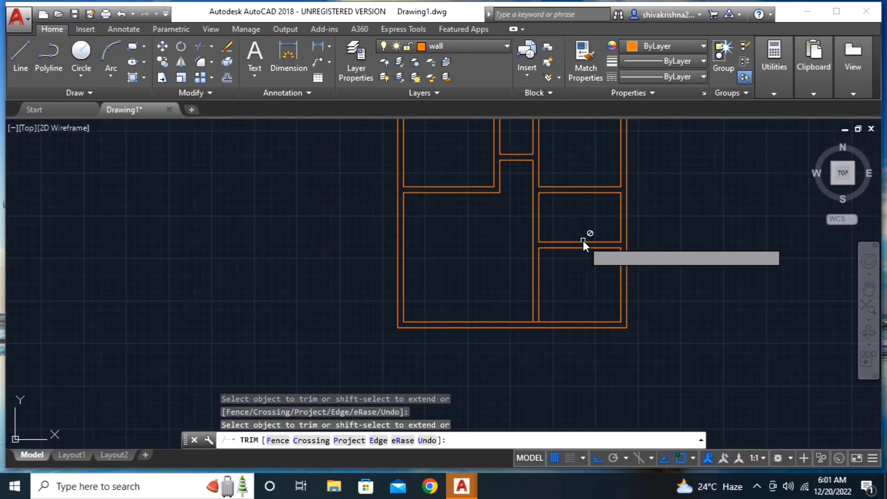
{"action": "scroll", "coordinate": [486, 189], "scroll_direction": "down", "scroll_amount": 2}
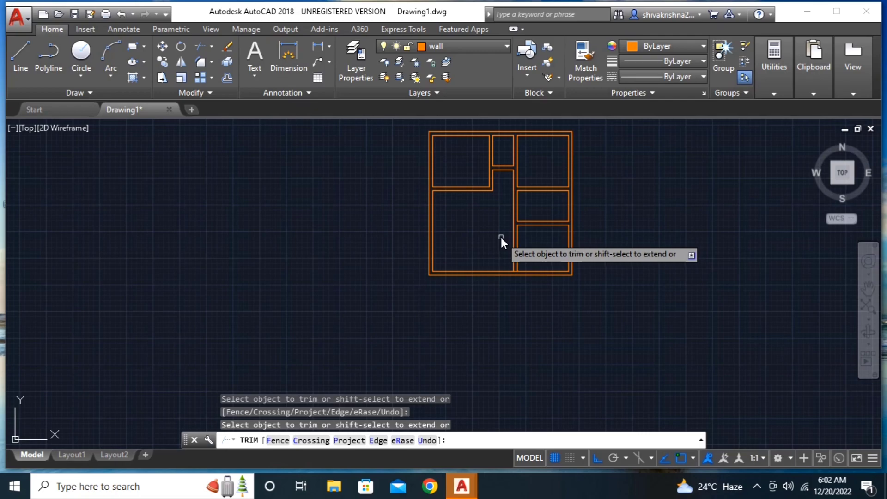
{"action": "scroll", "coordinate": [486, 224], "scroll_direction": "up", "scroll_amount": 2}
{"action": "middle_click_drag", "start_coordinate": [456, 228], "coordinate": [468, 271]}
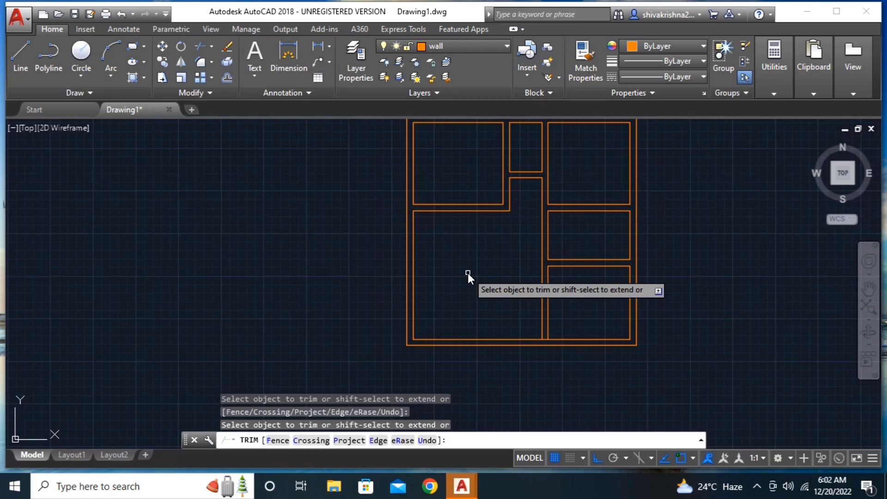
- Offset the lower-left room's left wall by 16', then undo that offset
{"action": "key", "text": "Escape"}
{"action": "type", "text": "o"}
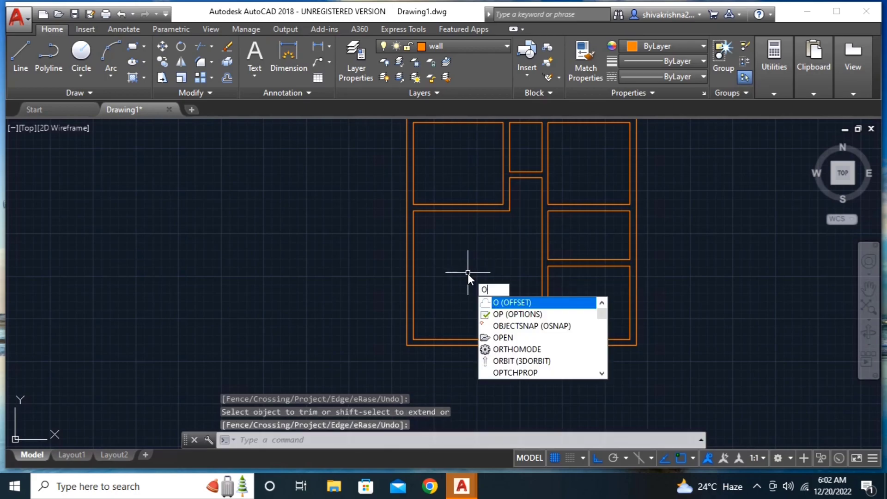
{"action": "key", "text": "Return"}
{"action": "type", "text": "1"}
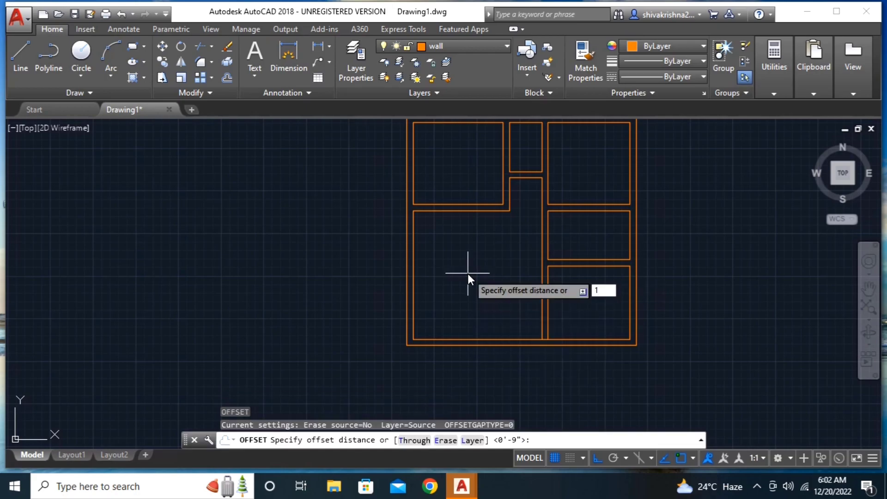
{"action": "type", "text": "6'"}
{"action": "key", "text": "Return"}
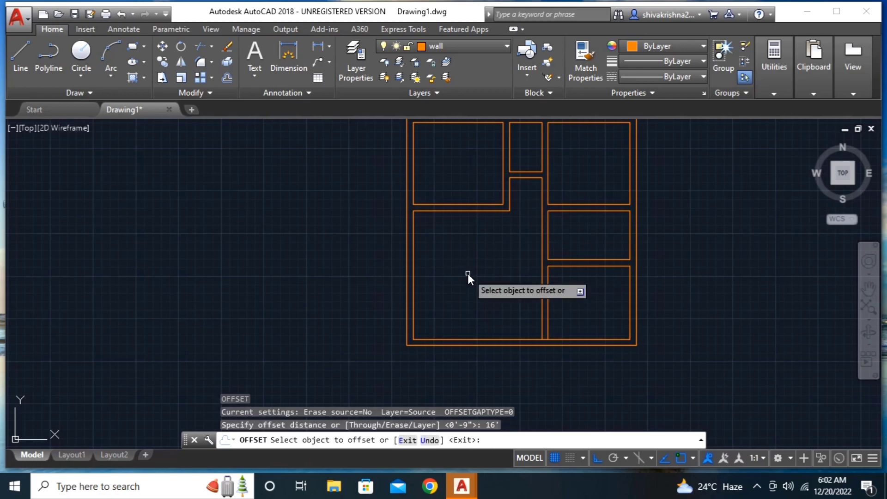
{"action": "left_click", "coordinate": [413, 248]}
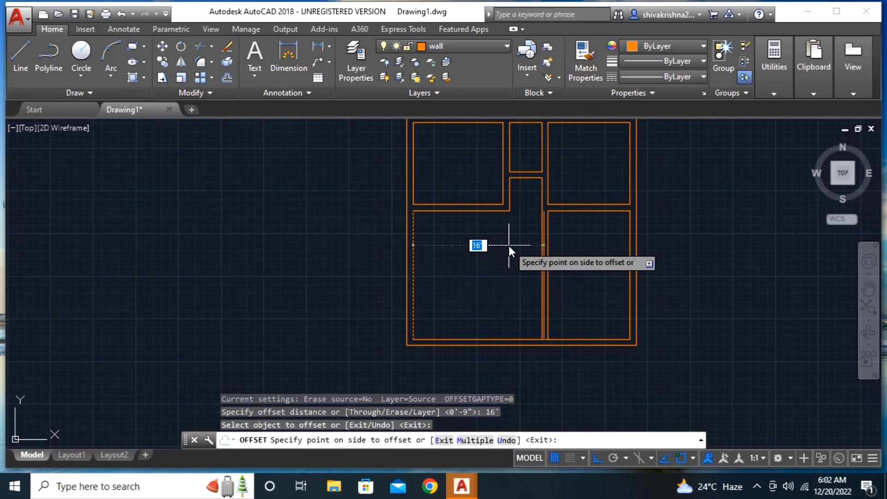
{"action": "left_click", "coordinate": [539, 245]}
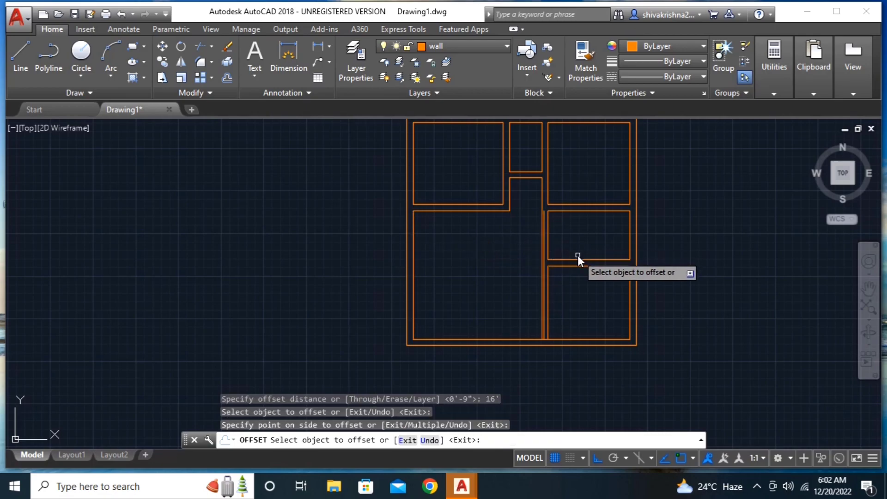
{"action": "key", "text": "Escape"}
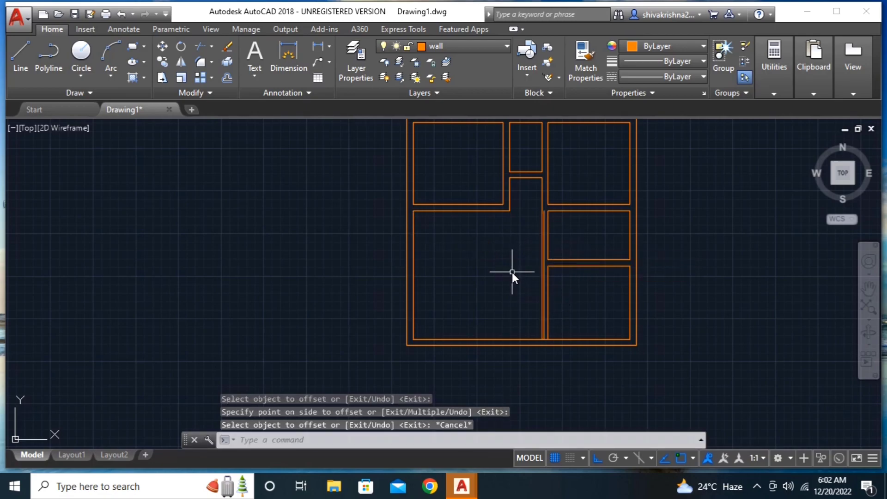
{"action": "key", "text": "ctrl+z"}
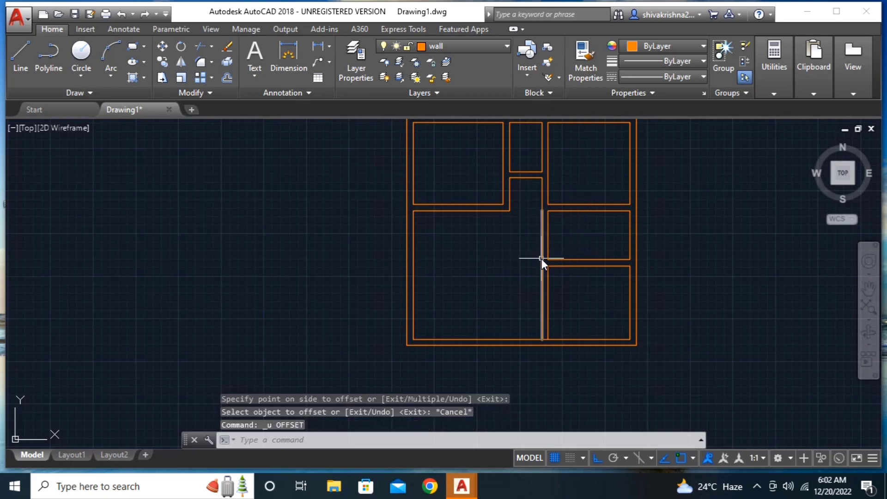
- Offset the large room's upper wall line 6' downward
{"action": "type", "text": "o"}
{"action": "key", "text": "Return"}
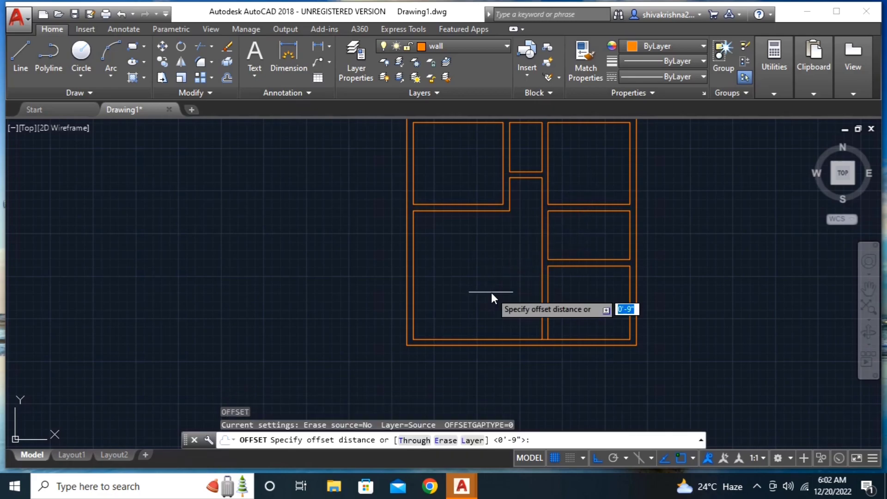
{"action": "type", "text": "6"}
{"action": "key", "text": "Return"}
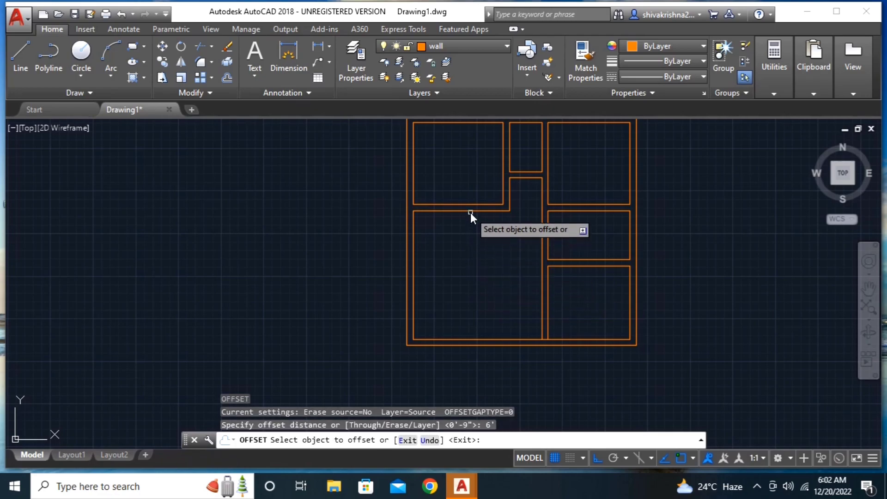
{"action": "left_click", "coordinate": [470, 212]}
{"action": "left_click", "coordinate": [484, 295]}
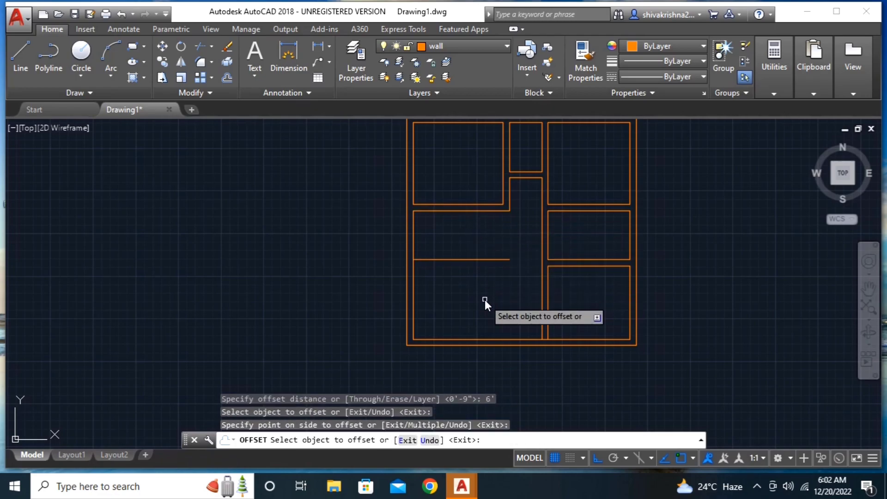
{"action": "key", "text": "Return"}
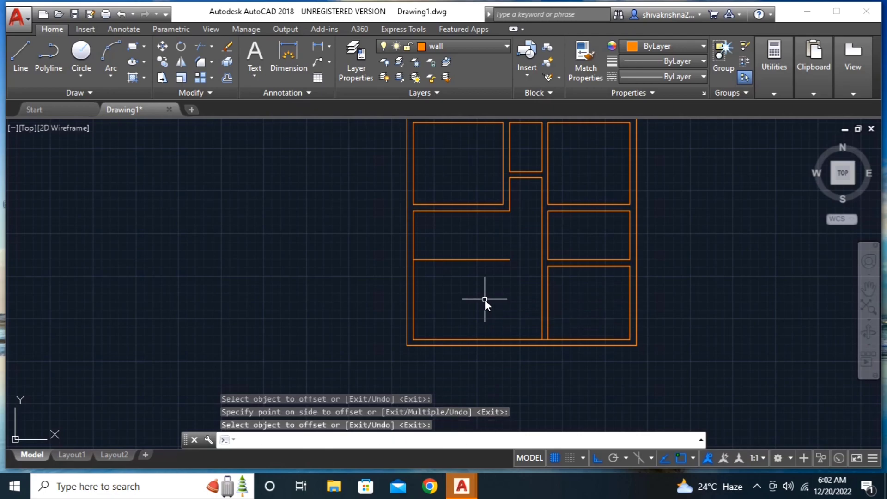
- Offset the new line 9 inches below it to form the double partition wall
{"action": "type", "text": "o"}
{"action": "key", "text": "Return"}
{"action": "type", "text": "9"}
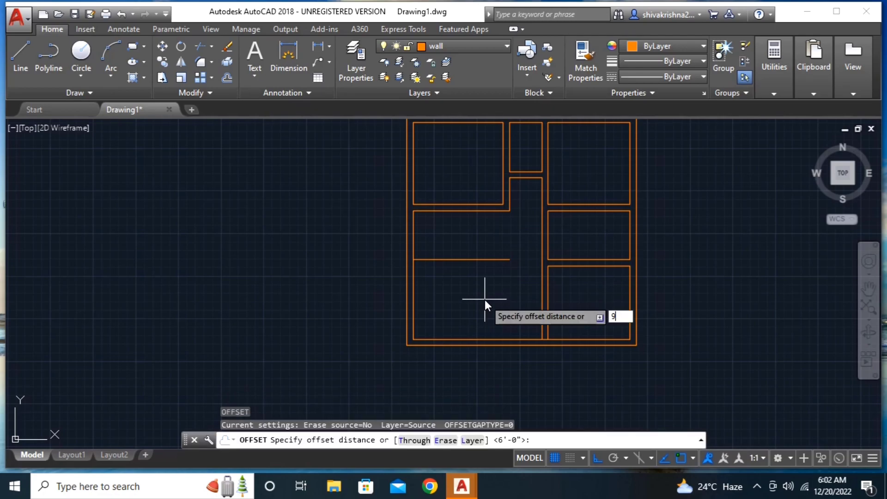
{"action": "key", "text": "Return"}
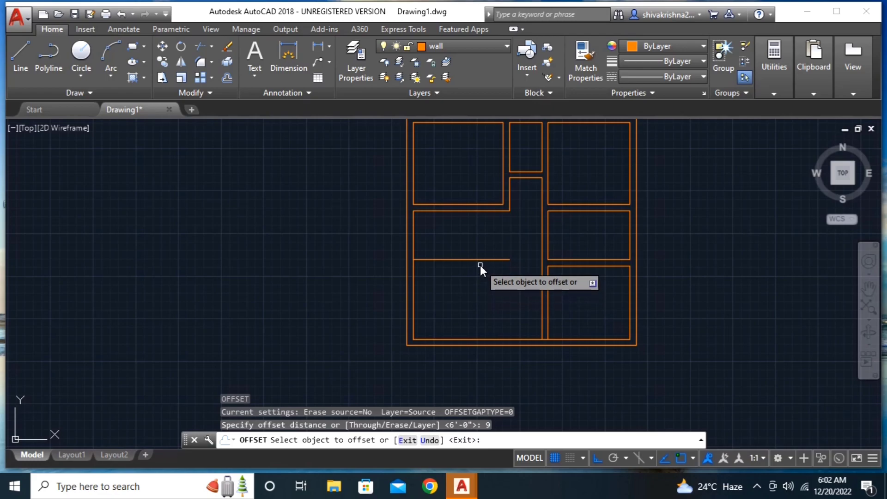
{"action": "left_click", "coordinate": [478, 259]}
{"action": "left_click", "coordinate": [478, 313]}
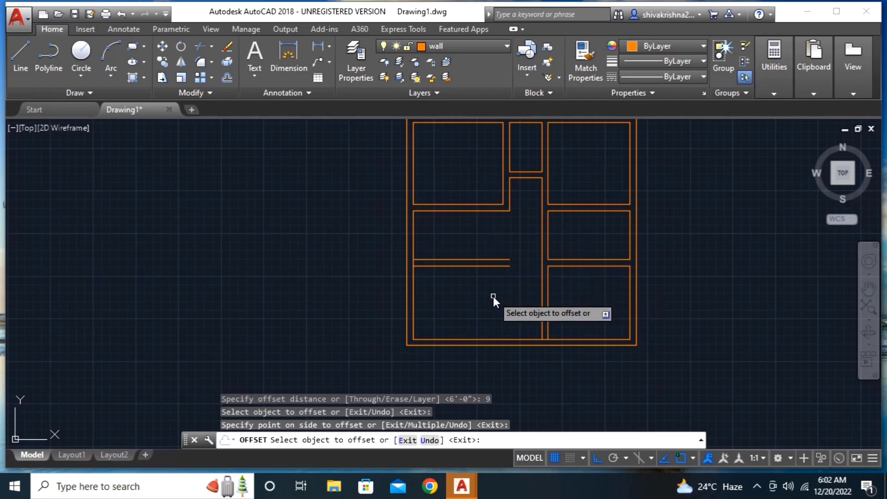
{"action": "scroll", "coordinate": [492, 296], "scroll_direction": "down", "scroll_amount": 3}
{"action": "middle_click_drag", "start_coordinate": [493, 295], "coordinate": [476, 329]}
{"action": "scroll", "coordinate": [486, 297], "scroll_direction": "up", "scroll_amount": 2}
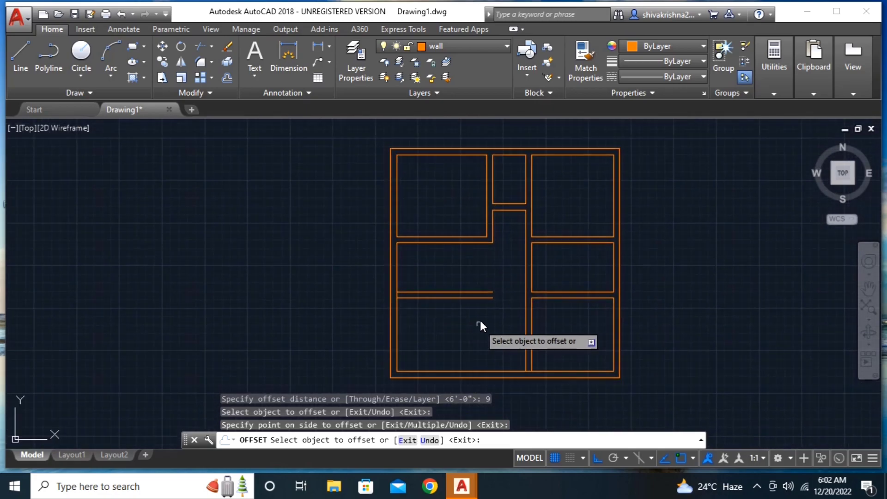
{"action": "key", "text": "Escape"}
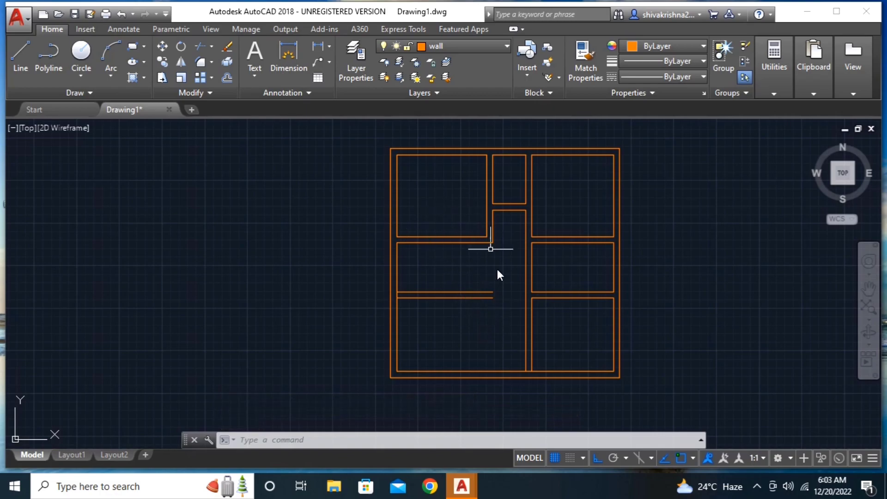
- Trim the bottom wall segment between the central double walls, using all objects as cutting edges
{"action": "type", "text": "tr"}
{"action": "key", "text": "Return"}
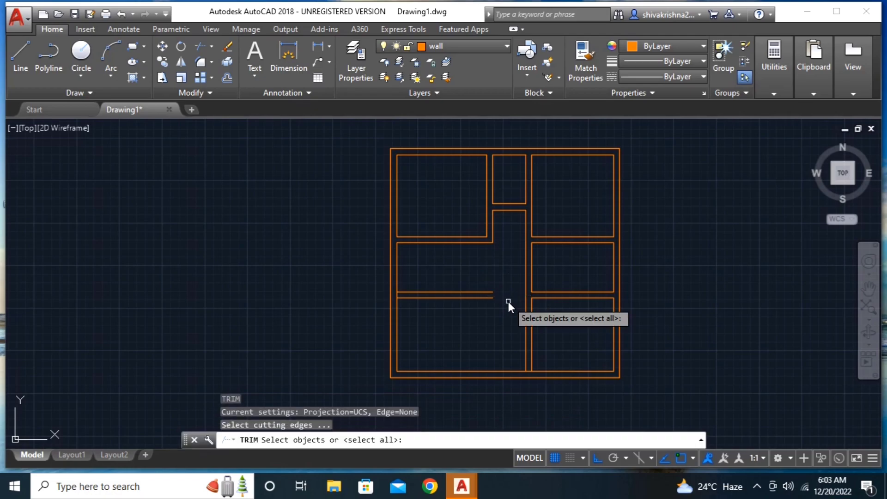
{"action": "key", "text": "Return"}
{"action": "scroll", "coordinate": [537, 304], "scroll_direction": "up", "scroll_amount": 3}
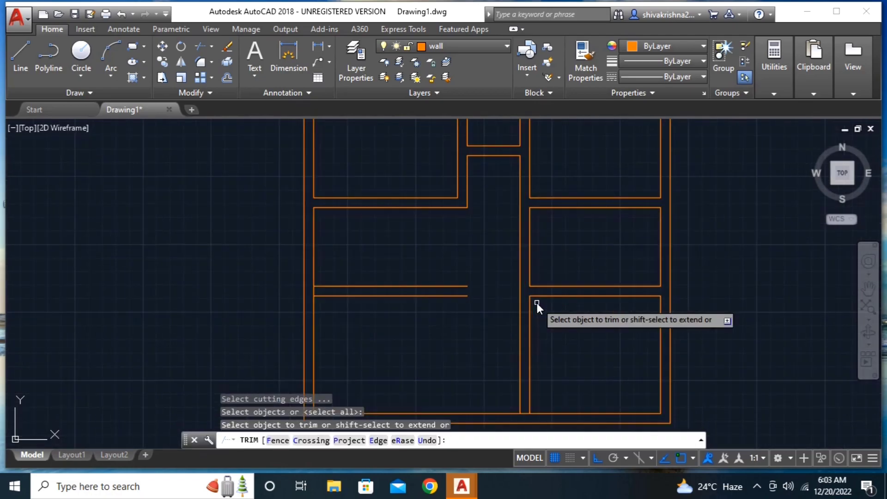
{"action": "scroll", "coordinate": [537, 303], "scroll_direction": "up", "scroll_amount": 1}
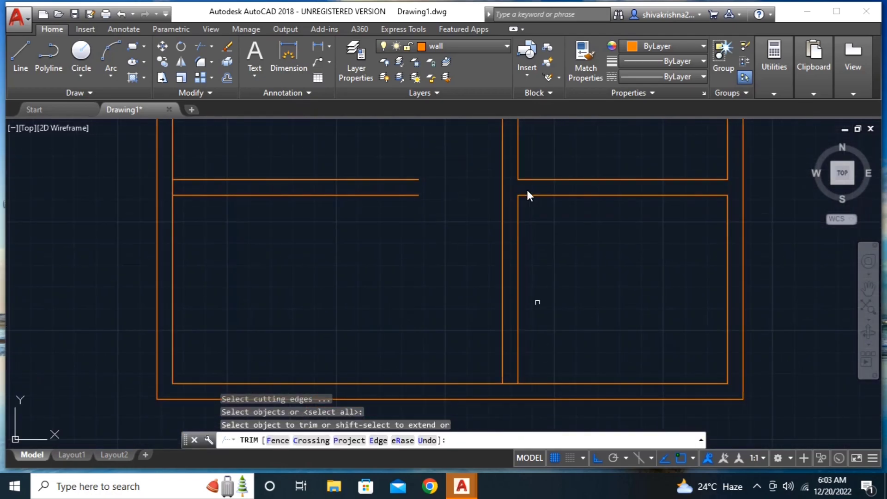
{"action": "left_click", "coordinate": [511, 381]}
- Check the trimmed junction, end TRIM, and bring up the Tool Palettes with Ctrl+3
{"action": "scroll", "coordinate": [427, 287], "scroll_direction": "down", "scroll_amount": 4}
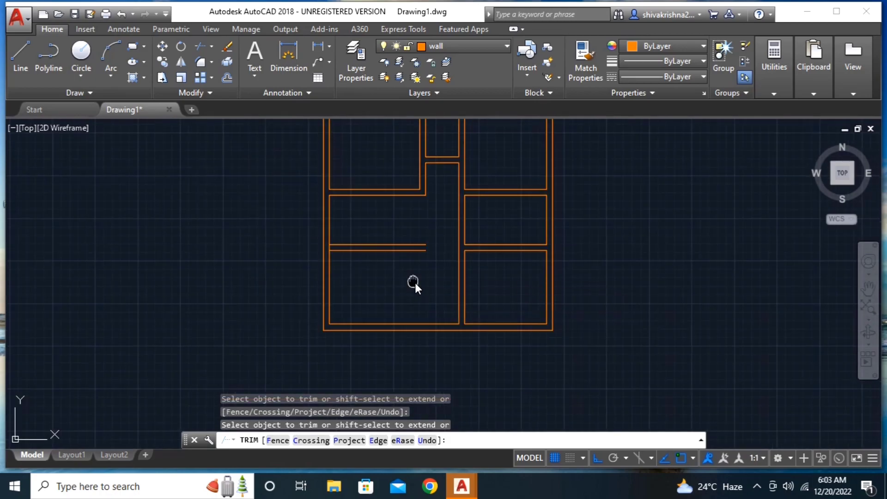
{"action": "middle_click_drag", "start_coordinate": [415, 283], "coordinate": [485, 321]}
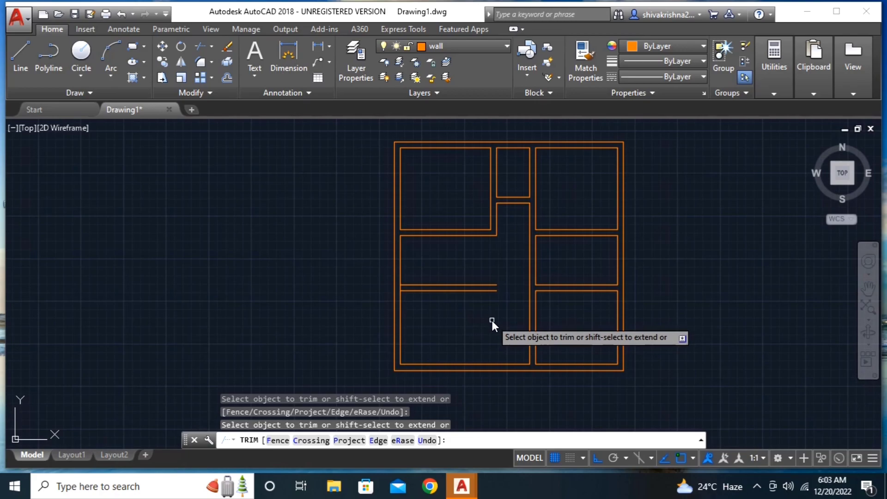
{"action": "scroll", "coordinate": [436, 295], "scroll_direction": "up", "scroll_amount": 2}
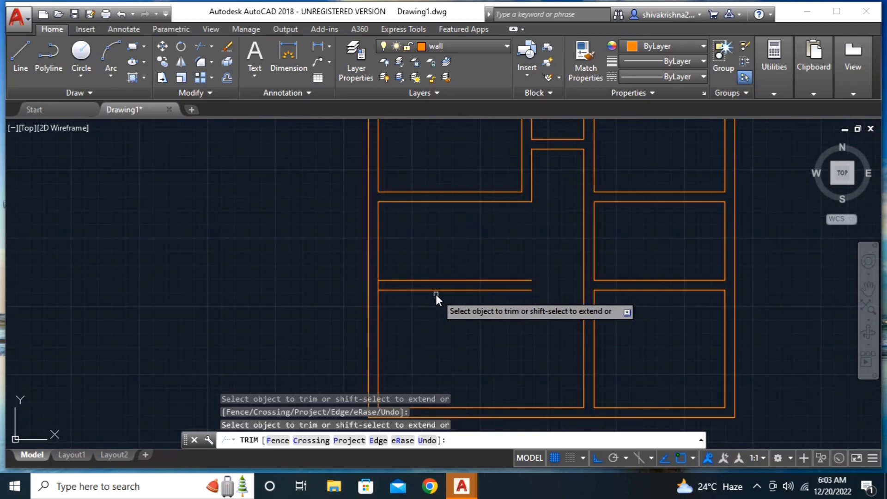
{"action": "scroll", "coordinate": [377, 286], "scroll_direction": "up", "scroll_amount": 2}
{"action": "left_click", "coordinate": [373, 284]}
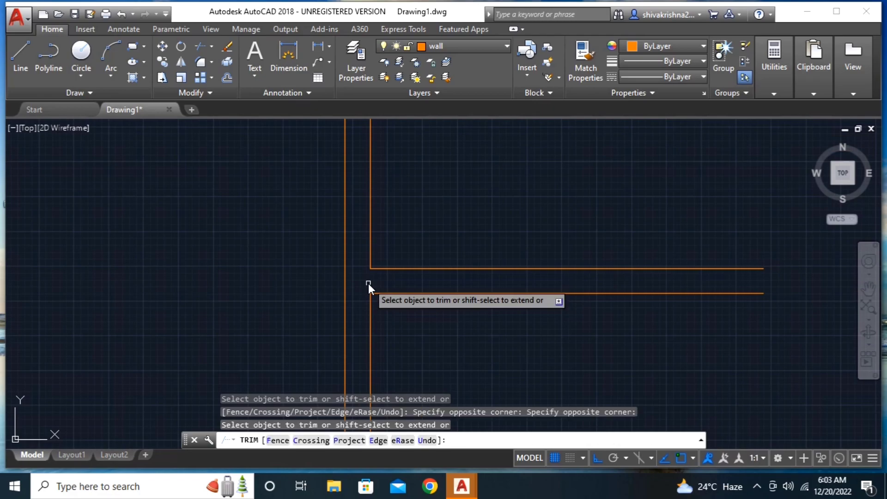
{"action": "scroll", "coordinate": [367, 283], "scroll_direction": "down", "scroll_amount": 6}
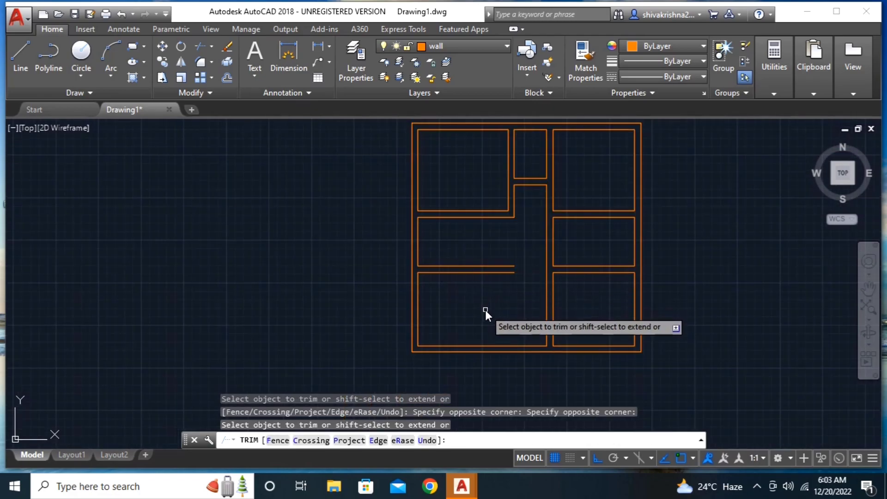
{"action": "key", "text": "Escape"}
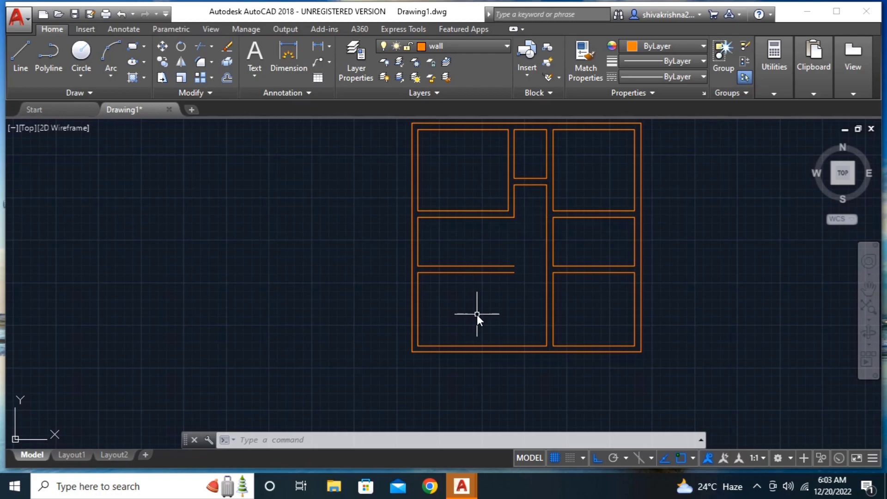
{"action": "key", "text": "ctrl+3"}
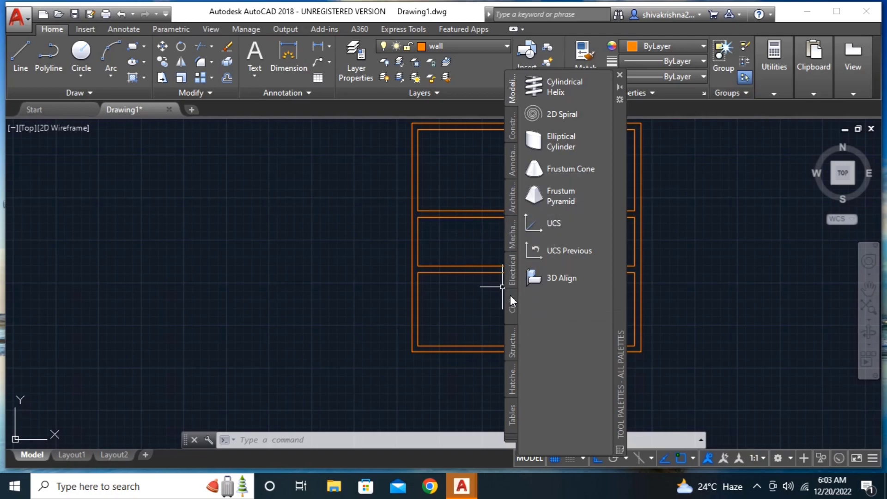
- Browse the Civil, Electrical, Mechanical and Structural sample block palettes
{"action": "left_click", "coordinate": [514, 311]}
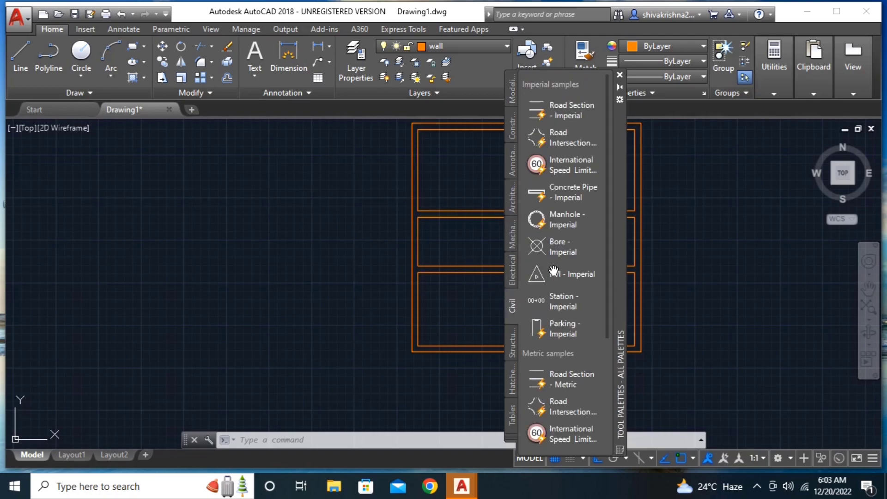
{"action": "scroll", "coordinate": [561, 304], "scroll_direction": "down", "scroll_amount": 3}
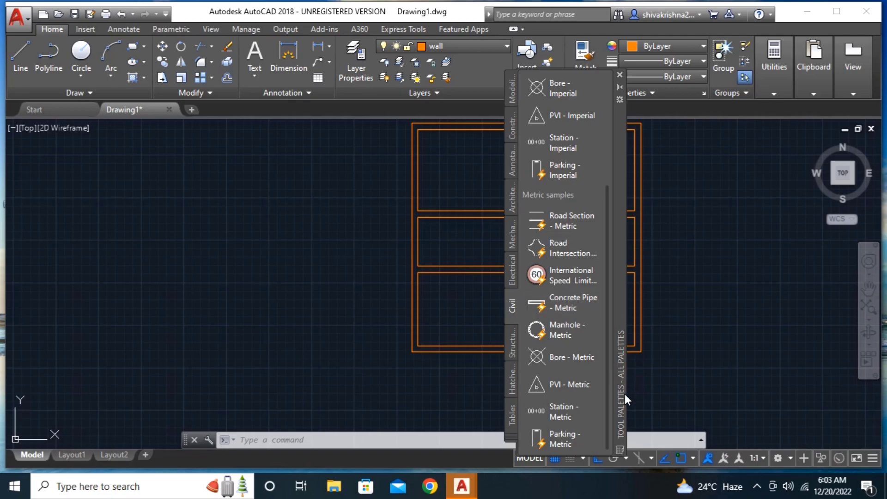
{"action": "scroll", "coordinate": [610, 405], "scroll_direction": "up", "scroll_amount": 3}
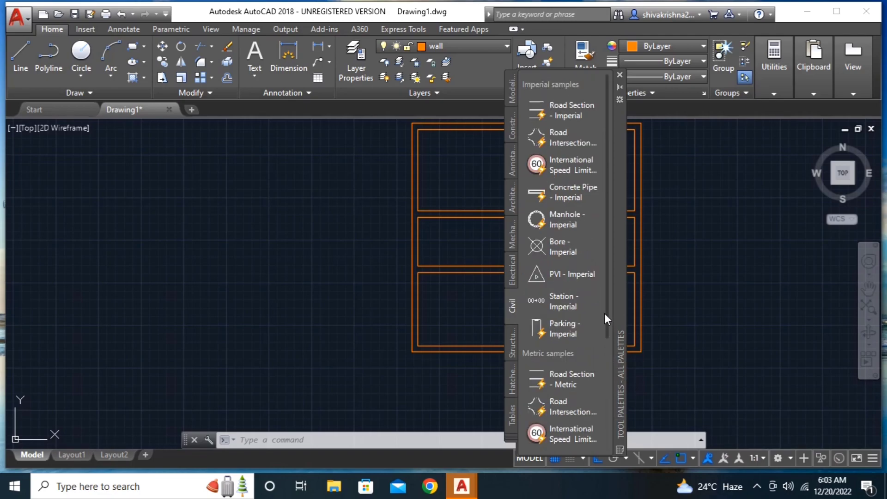
{"action": "left_click", "coordinate": [510, 265]}
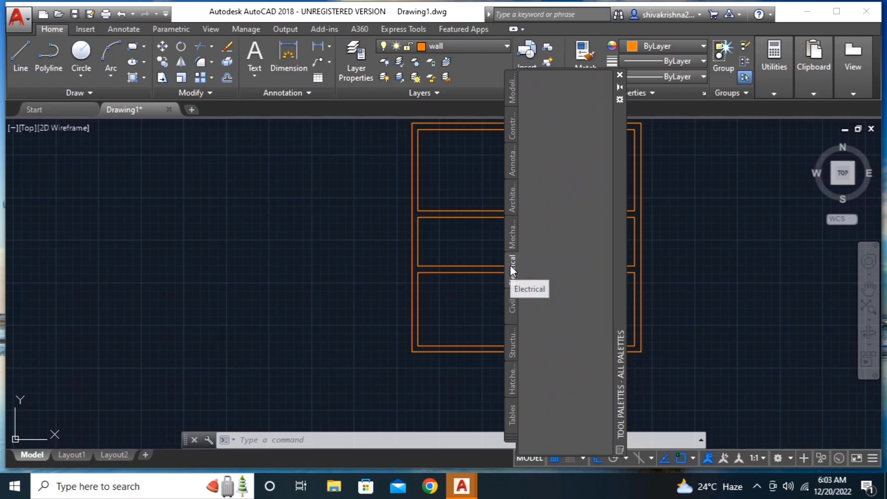
{"action": "left_click", "coordinate": [511, 240]}
{"action": "scroll", "coordinate": [563, 223], "scroll_direction": "down", "scroll_amount": 3}
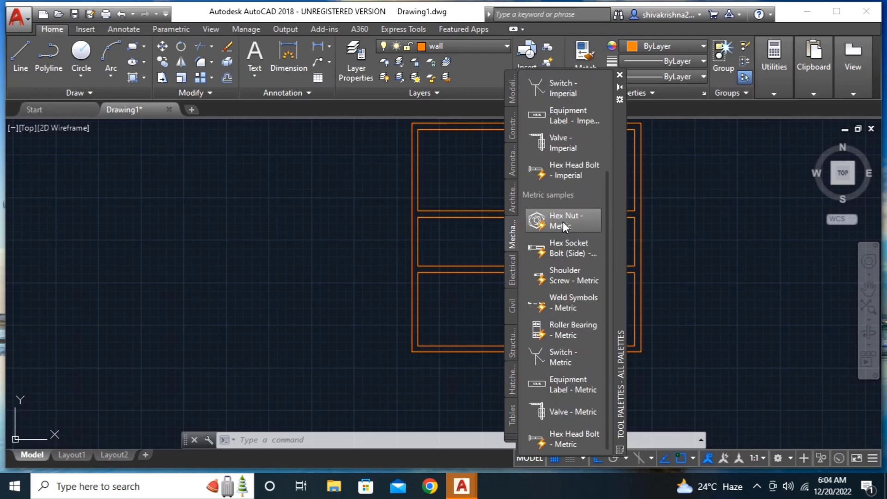
{"action": "left_click", "coordinate": [514, 347]}
{"action": "scroll", "coordinate": [571, 262], "scroll_direction": "down", "scroll_amount": 1}
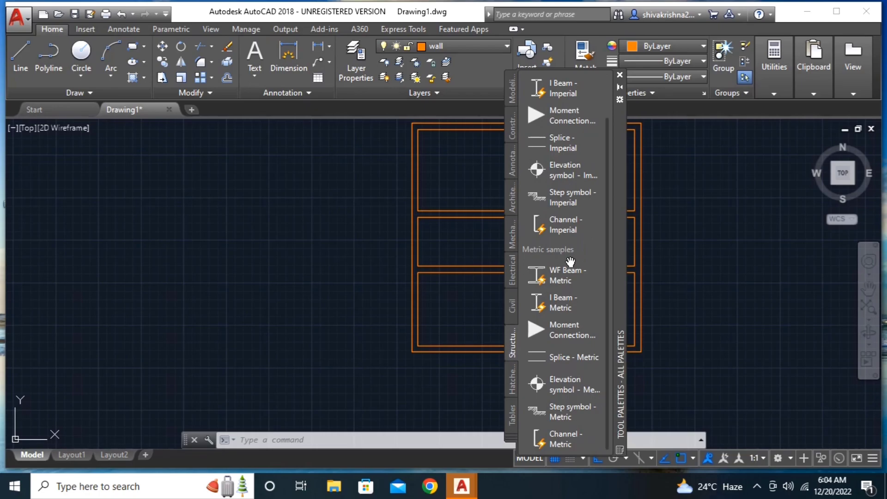
{"action": "left_click", "coordinate": [513, 309]}
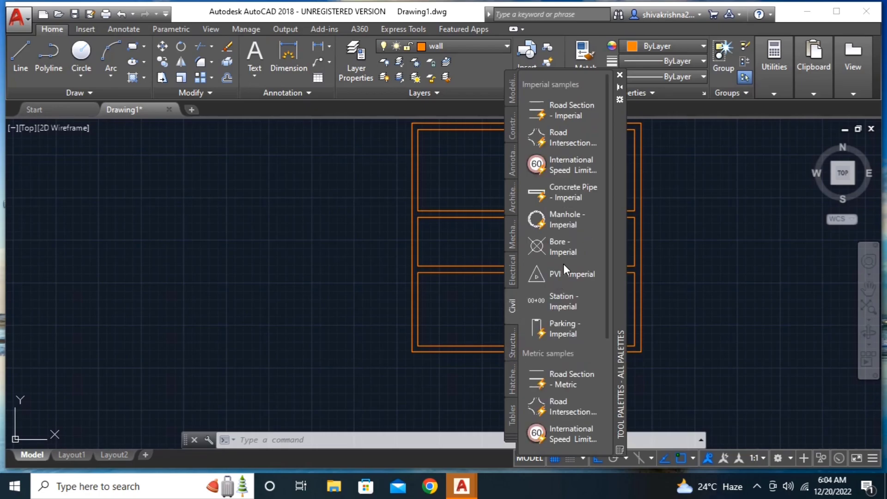
{"action": "scroll", "coordinate": [568, 230], "scroll_direction": "down", "scroll_amount": 3}
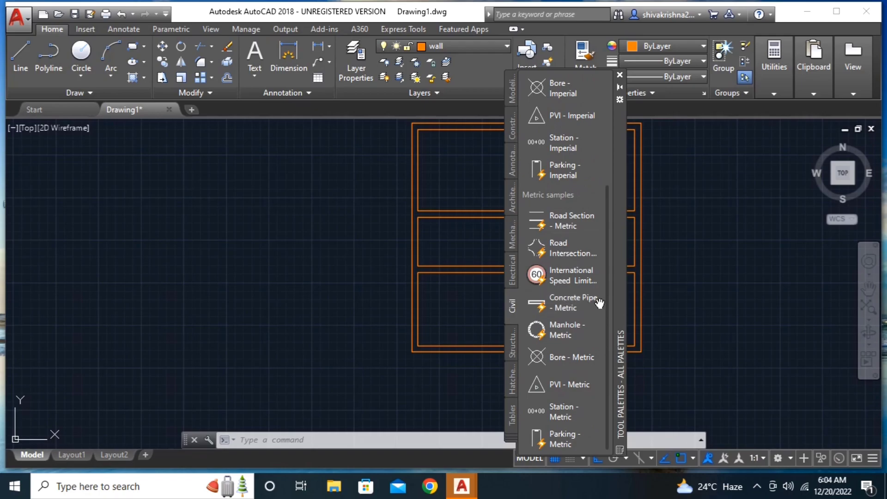
{"action": "scroll", "coordinate": [607, 266], "scroll_direction": "up", "scroll_amount": 3}
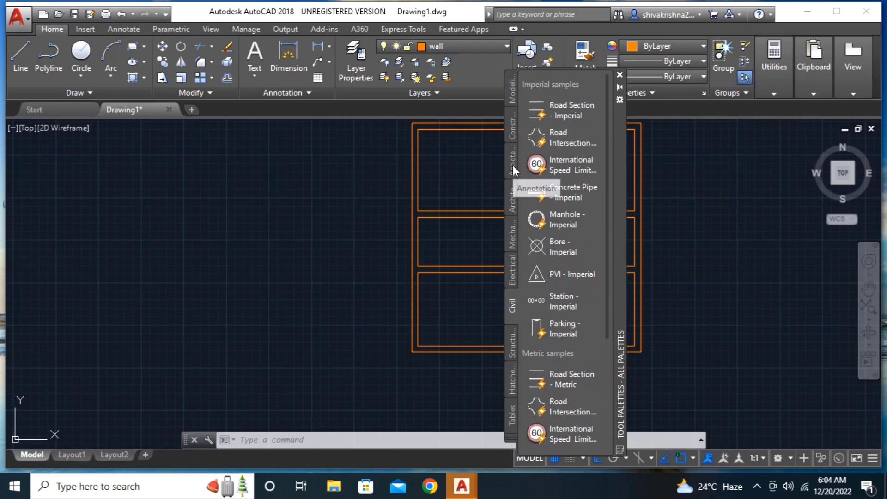
- Choose the Vehicles - Imperial block from the Architectural palette for insertion
{"action": "left_click", "coordinate": [512, 195]}
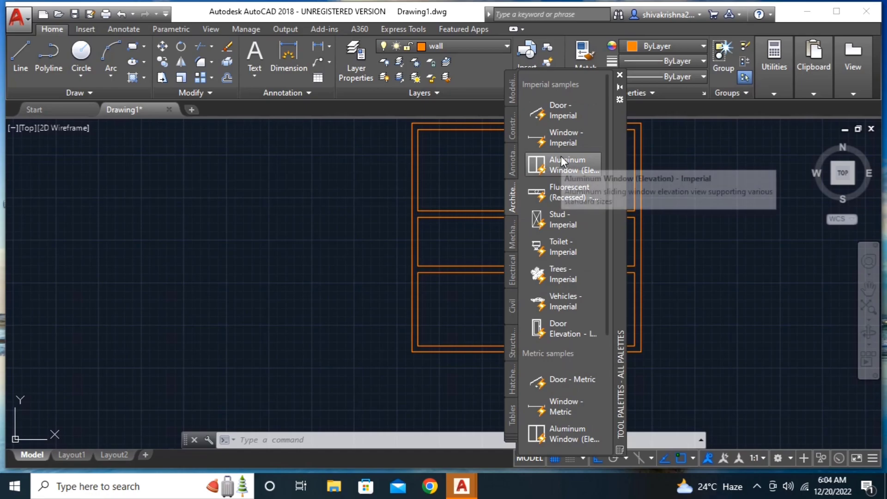
{"action": "scroll", "coordinate": [570, 173], "scroll_direction": "down", "scroll_amount": 2}
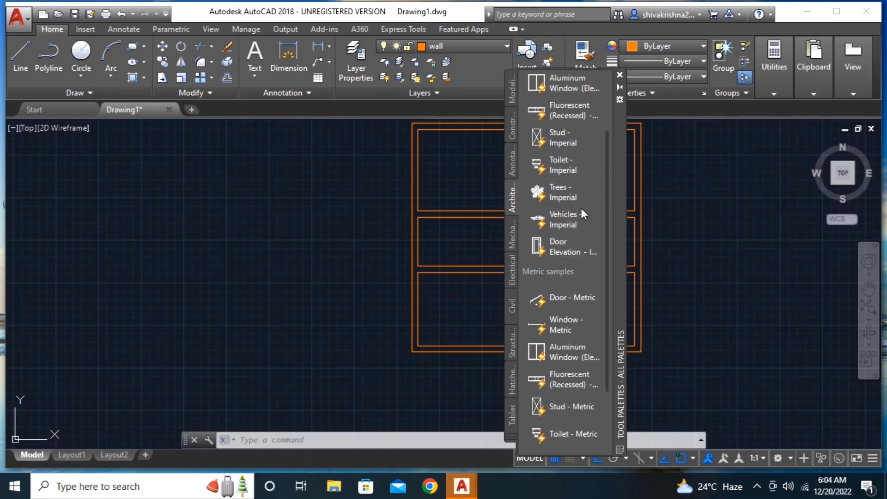
{"action": "left_click_drag", "start_coordinate": [578, 228], "coordinate": [582, 233]}
{"action": "left_click", "coordinate": [574, 229]}
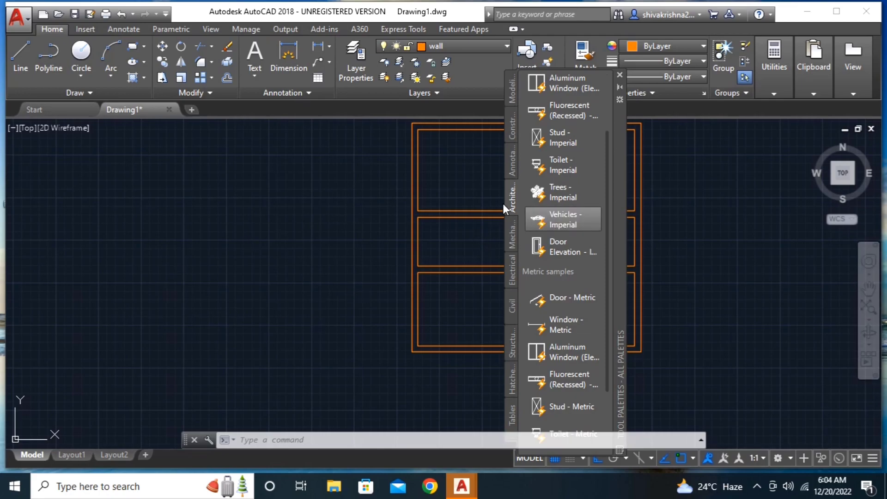
- Place the car block in the lower-left room and cancel the extra repeated insertion
{"action": "left_click", "coordinate": [422, 326]}
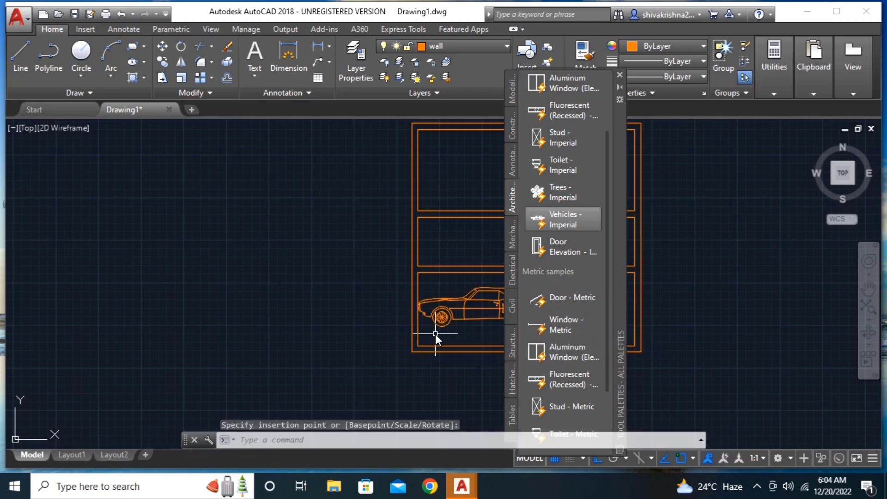
{"action": "left_click", "coordinate": [563, 219]}
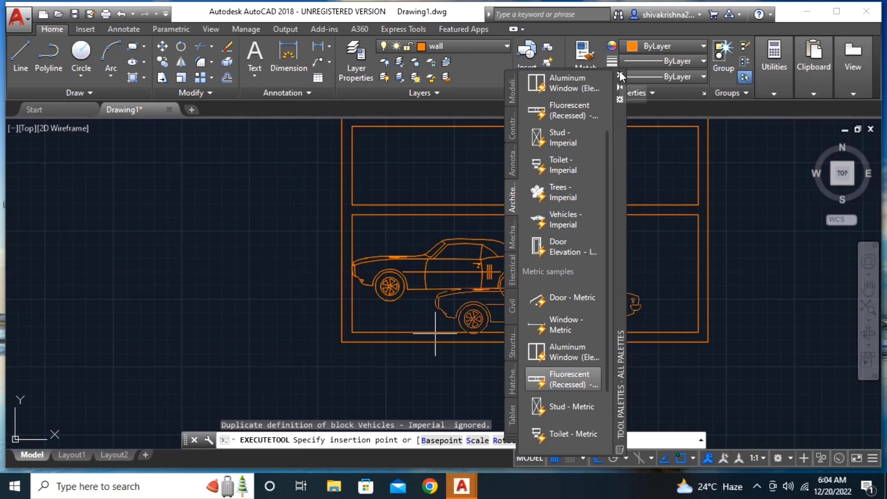
{"action": "scroll", "coordinate": [578, 227], "scroll_direction": "down", "scroll_amount": 2}
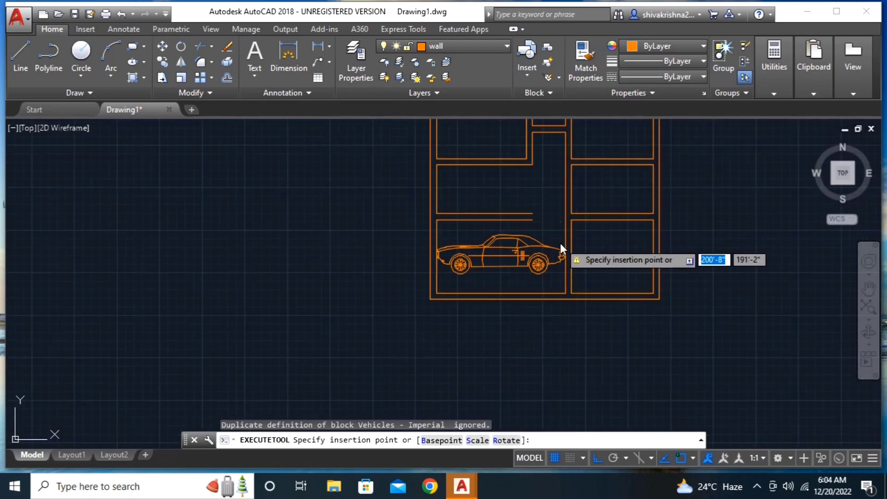
{"action": "key", "text": "Return"}
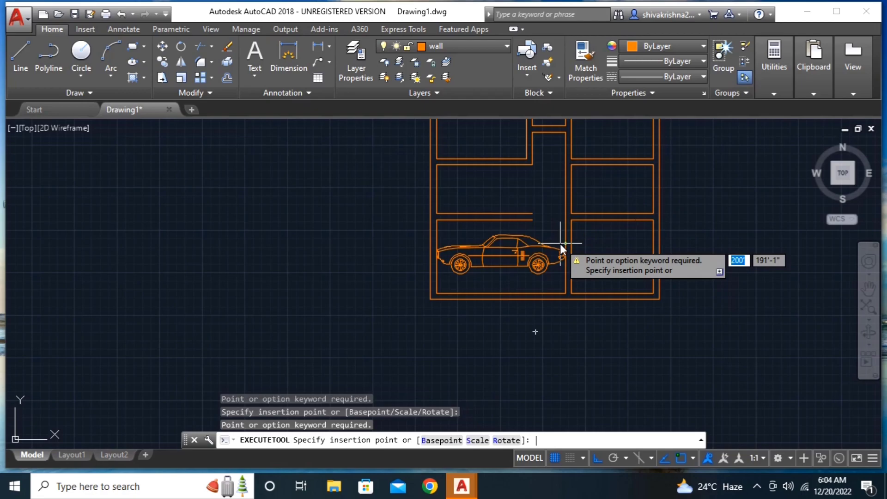
{"action": "scroll", "coordinate": [752, 346], "scroll_direction": "down", "scroll_amount": 2}
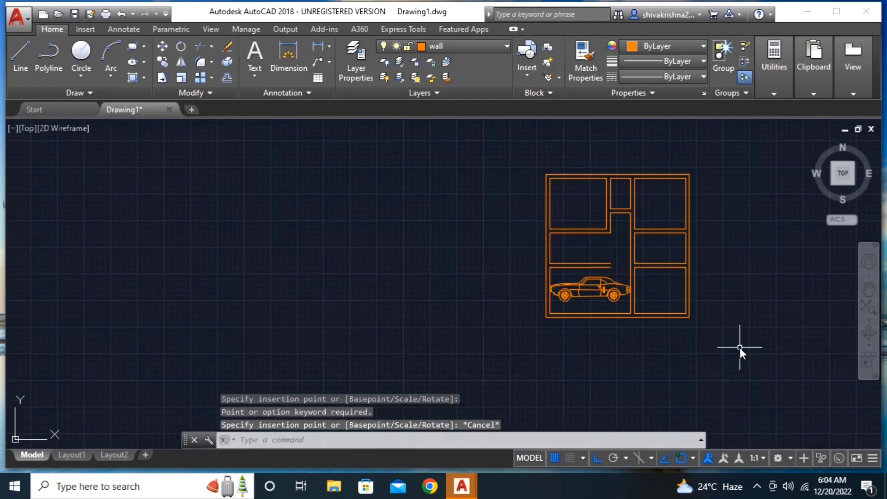
{"action": "scroll", "coordinate": [664, 301], "scroll_direction": "up", "scroll_amount": 2}
{"action": "mouse_move", "coordinate": [663, 301]}
{"action": "middle_mouse_down"}
{"action": "mouse_move", "coordinate": [566, 363]}
{"action": "mouse_move", "coordinate": [600, 310]}
{"action": "middle_mouse_up"}
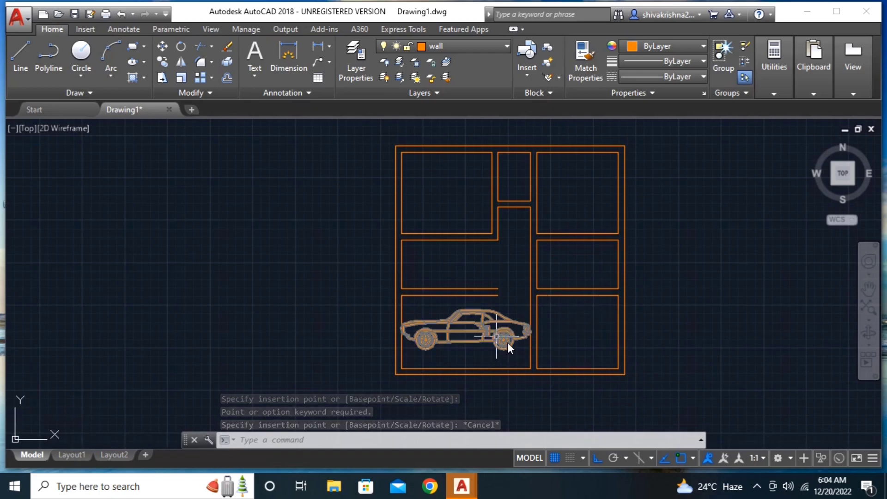
{"action": "key", "text": "Escape"}
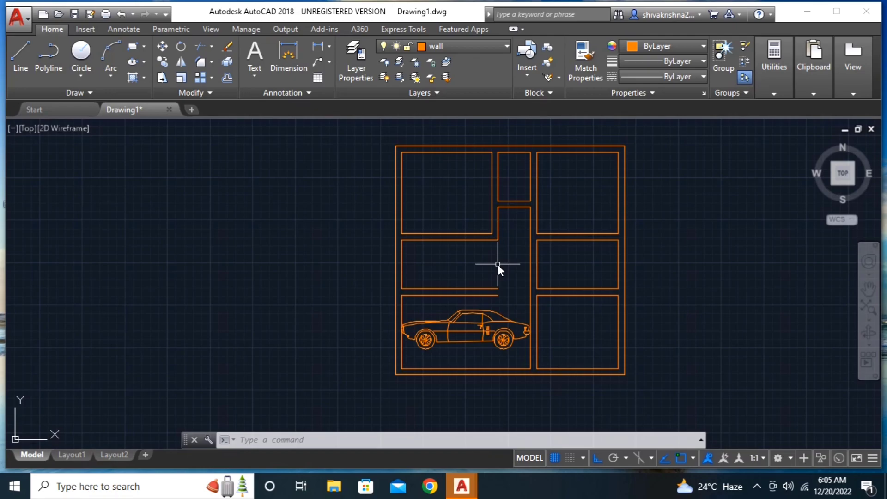
- Create a multiline text box in the upper-left room containing '1bgk'
{"action": "type", "text": "t"}
{"action": "key", "text": "Return"}
{"action": "left_click", "coordinate": [425, 191]}
{"action": "left_click", "coordinate": [483, 201]}
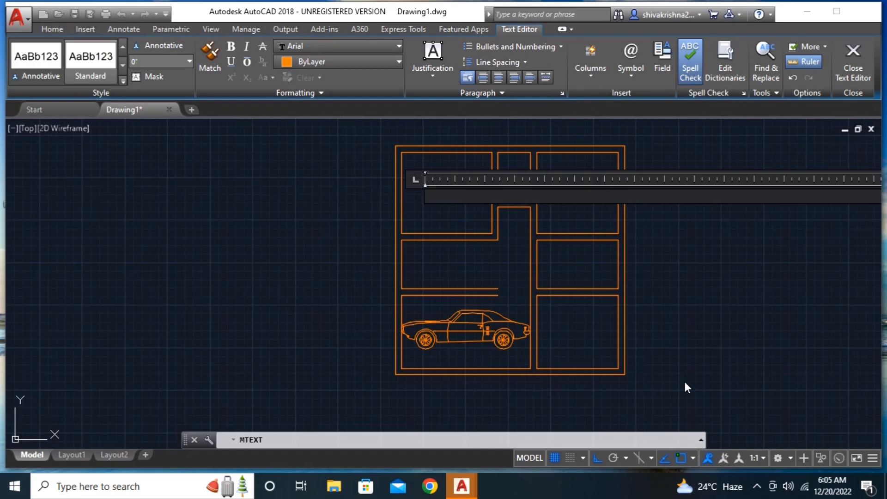
{"action": "type", "text": "1bgk"}
{"action": "key", "text": "Return"}
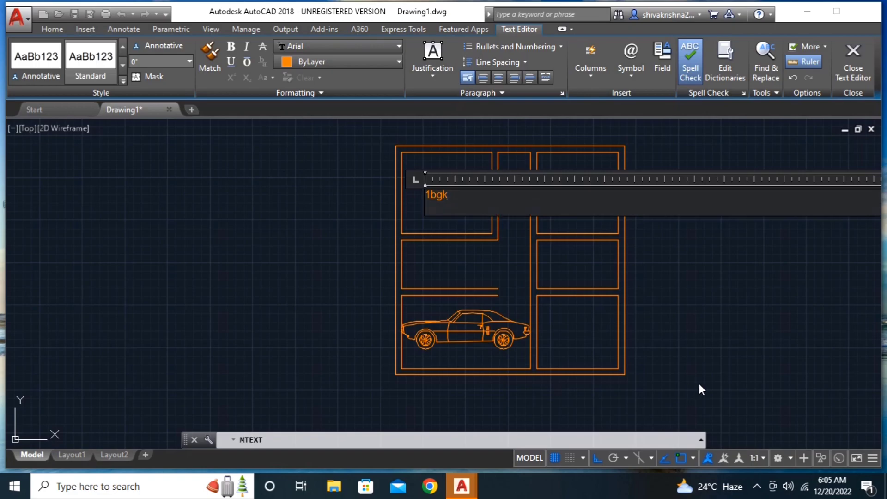
{"action": "left_click", "coordinate": [413, 207]}
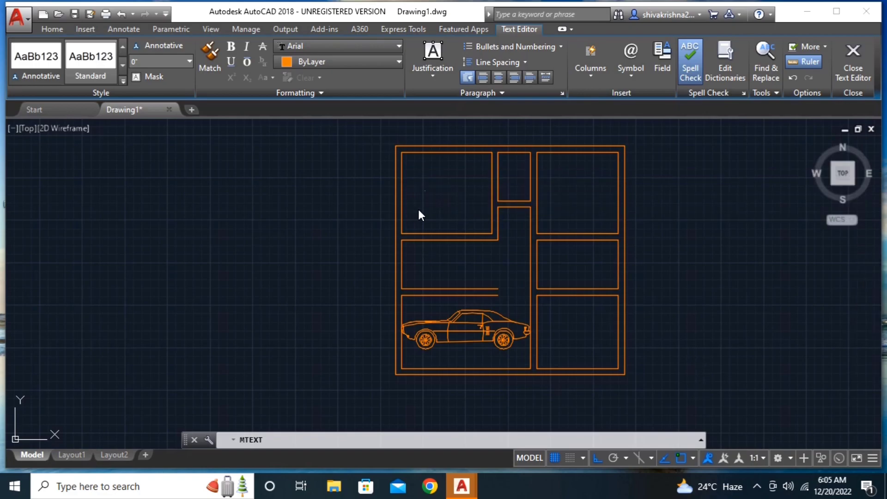
- Window-select the new text object in the upper-left room
{"action": "scroll", "coordinate": [427, 193], "scroll_direction": "up", "scroll_amount": 3}
{"action": "scroll", "coordinate": [427, 193], "scroll_direction": "up", "scroll_amount": 2}
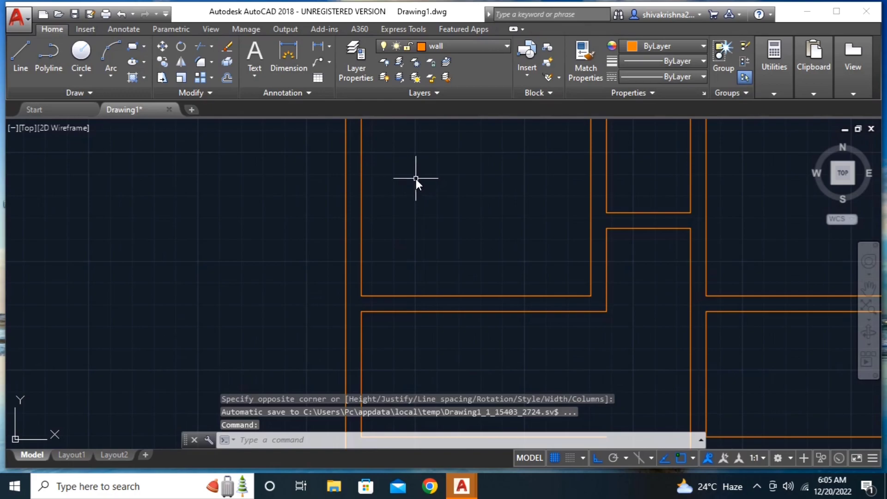
{"action": "left_click", "coordinate": [416, 179]}
{"action": "left_click", "coordinate": [441, 200]}
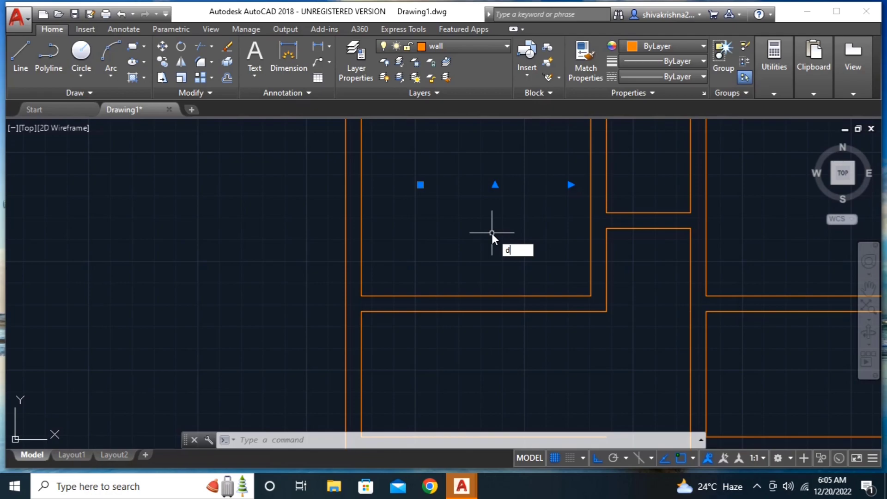
- Raise Standard's text offset to 10'-10.09" and text height to 13'-4.18", then make it current
{"action": "type", "text": "d"}
{"action": "key", "text": "Return"}
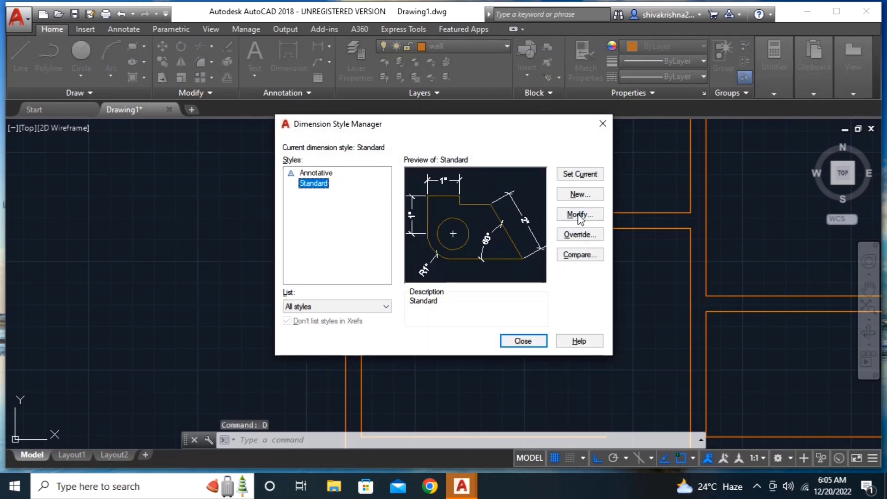
{"action": "left_click", "coordinate": [559, 215]}
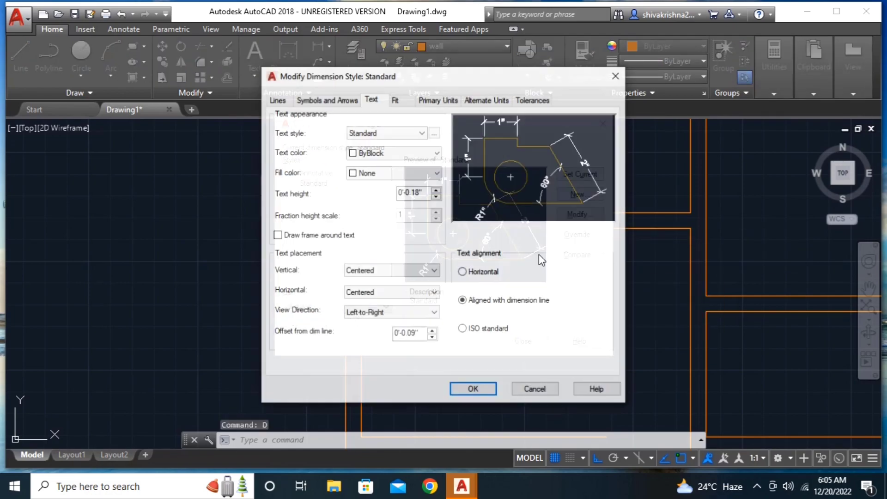
{"action": "left_click", "coordinate": [433, 331]}
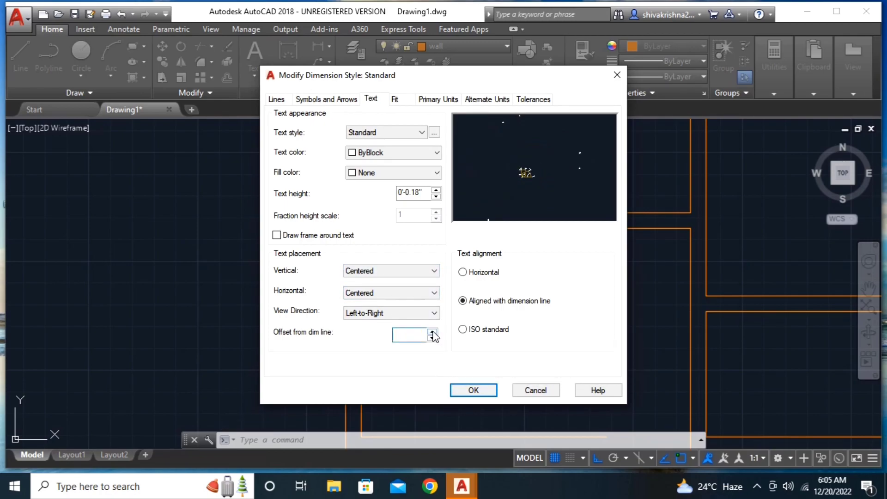
{"action": "left_click", "coordinate": [432, 332]}
{"action": "left_click", "coordinate": [432, 333]}
{"action": "left_click", "coordinate": [436, 190]}
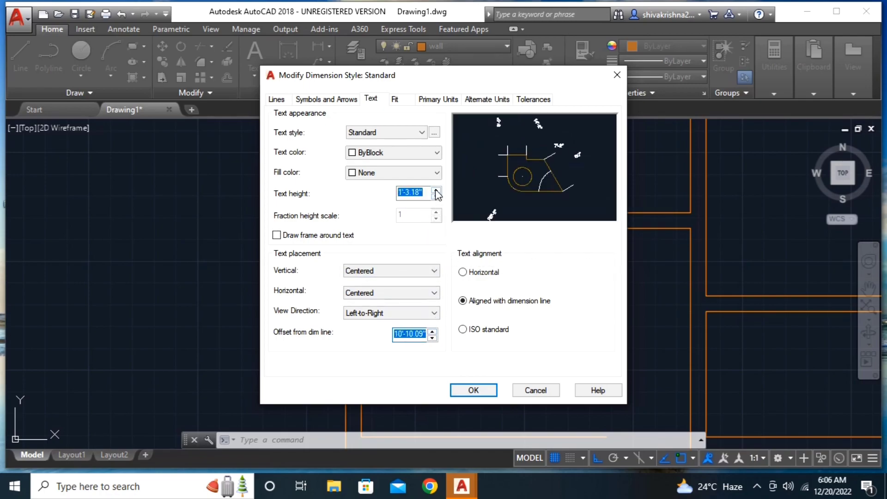
{"action": "left_click", "coordinate": [436, 190]}
{"action": "left_click", "coordinate": [436, 190]}
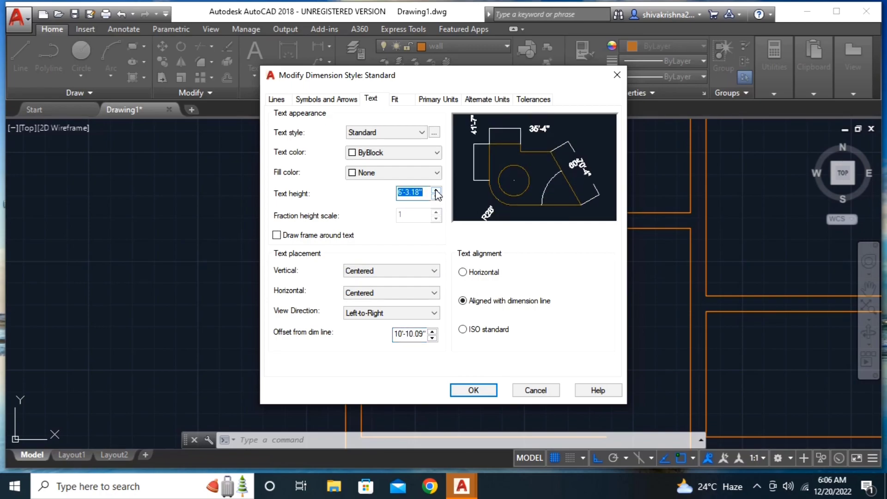
{"action": "left_click", "coordinate": [436, 190]}
{"action": "left_click", "coordinate": [437, 190]}
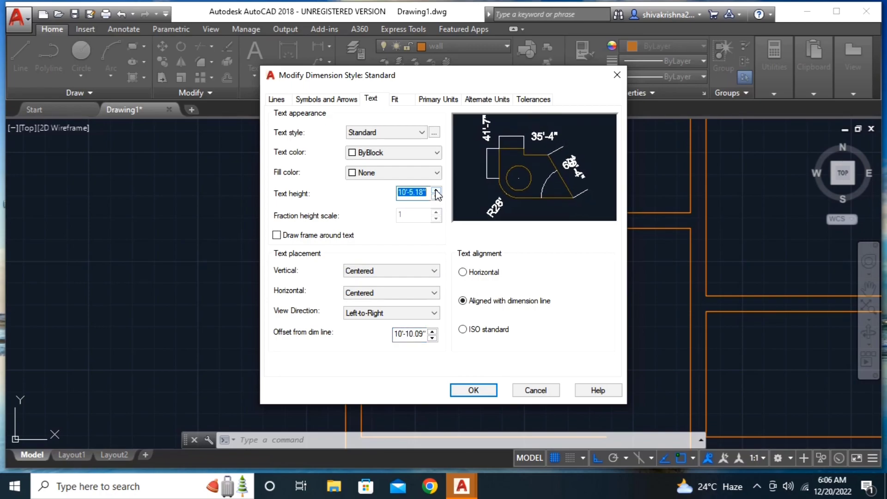
{"action": "left_click", "coordinate": [437, 190]}
{"action": "left_click", "coordinate": [437, 190]}
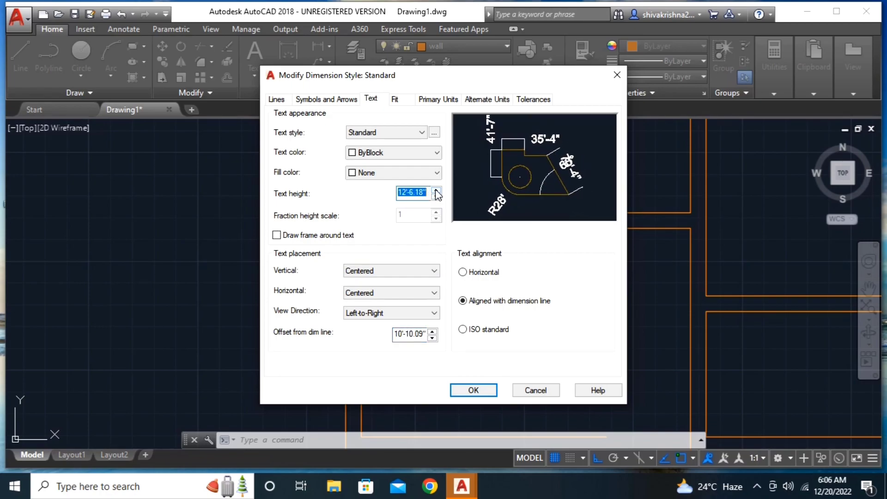
{"action": "left_click", "coordinate": [474, 390]}
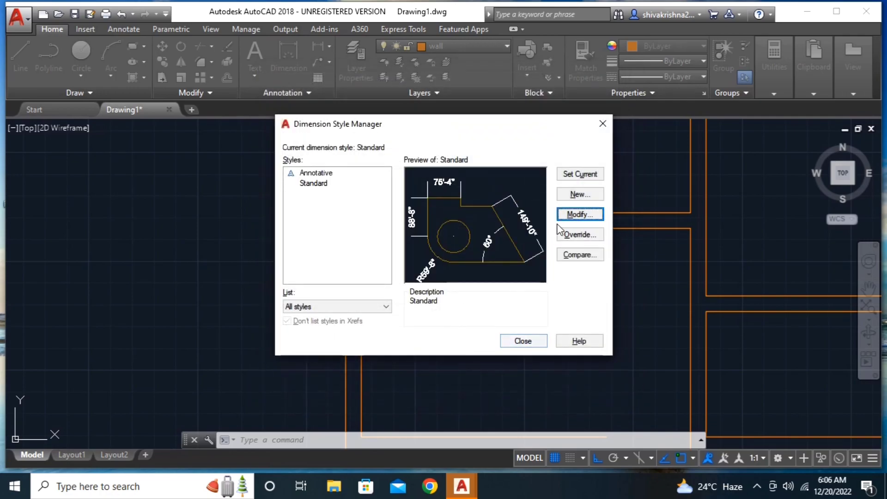
{"action": "left_click", "coordinate": [577, 178]}
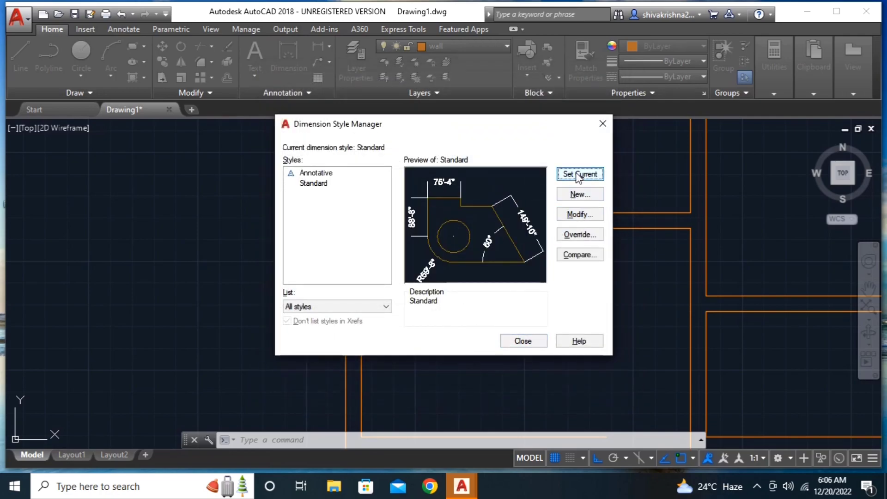
{"action": "left_click", "coordinate": [524, 346]}
- Select and delete the stray text object from the drawing
{"action": "scroll", "coordinate": [469, 265], "scroll_direction": "down", "scroll_amount": 1}
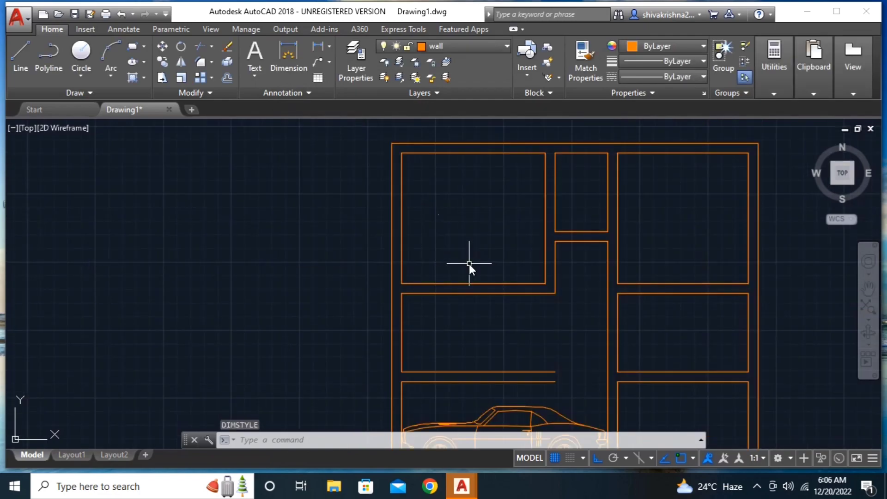
{"action": "scroll", "coordinate": [469, 264], "scroll_direction": "up", "scroll_amount": 1}
{"action": "scroll", "coordinate": [469, 264], "scroll_direction": "down", "scroll_amount": 2}
{"action": "left_click", "coordinate": [423, 197]}
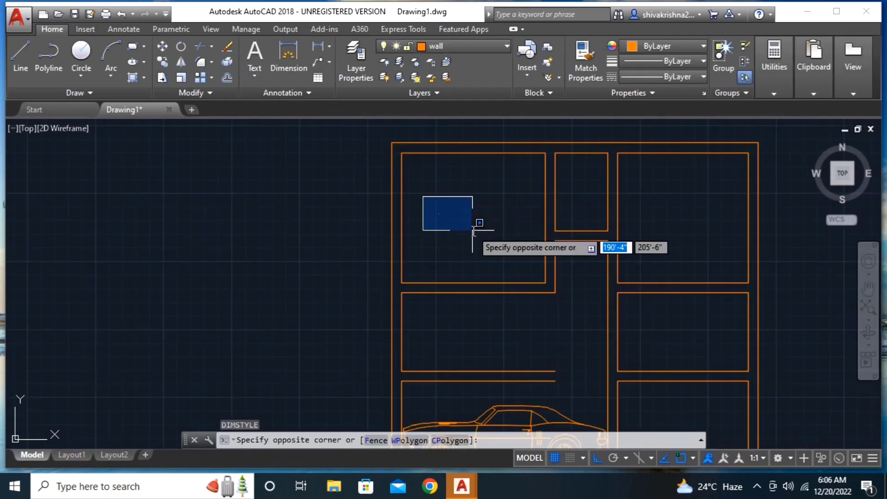
{"action": "left_click", "coordinate": [472, 230]}
{"action": "right_click", "coordinate": [471, 231]}
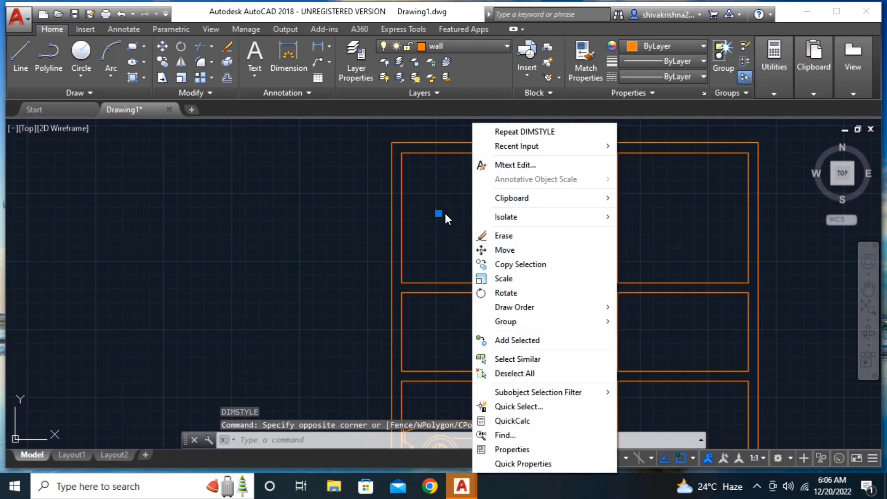
{"action": "key", "text": "Escape"}
{"action": "scroll", "coordinate": [444, 213], "scroll_direction": "up", "scroll_amount": 2}
{"action": "scroll", "coordinate": [444, 213], "scroll_direction": "up", "scroll_amount": 3}
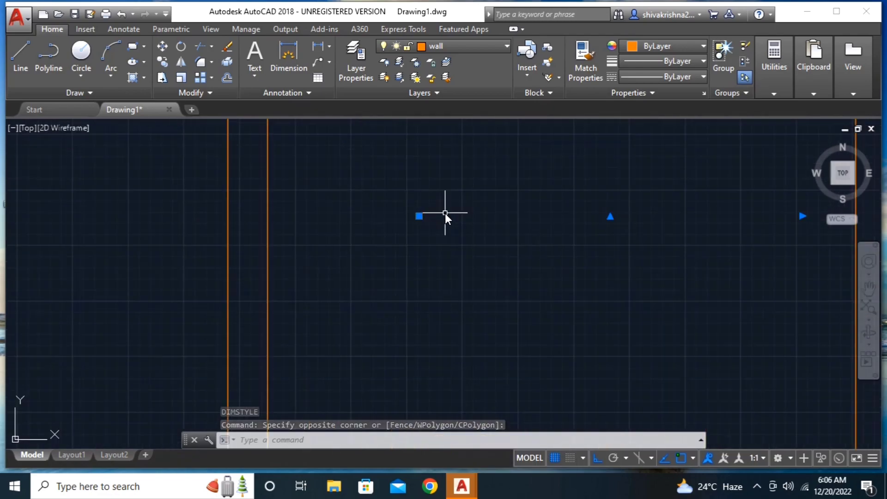
{"action": "scroll", "coordinate": [429, 217], "scroll_direction": "up", "scroll_amount": 2}
{"action": "left_click", "coordinate": [416, 225]}
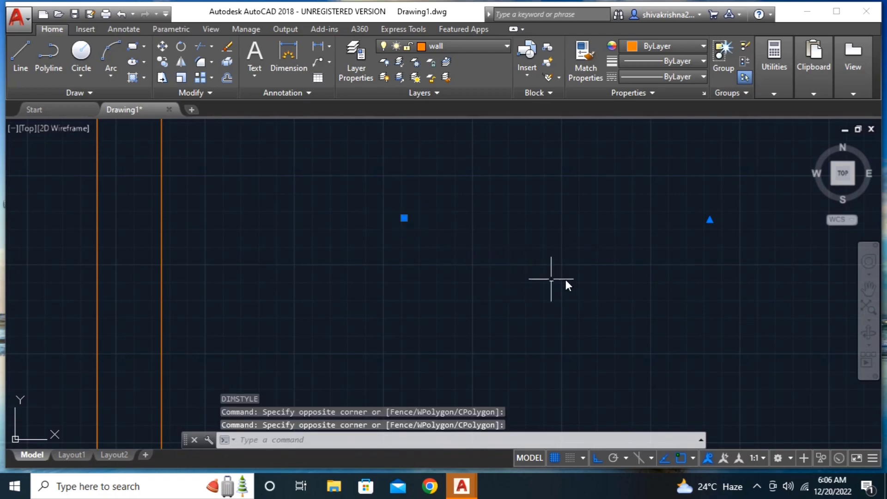
{"action": "key", "text": "Delete"}
- Zoom and pan so the whole floor plan with the car is centred in view
{"action": "scroll", "coordinate": [561, 295], "scroll_direction": "down", "scroll_amount": 3}
{"action": "scroll", "coordinate": [561, 296], "scroll_direction": "down", "scroll_amount": 3}
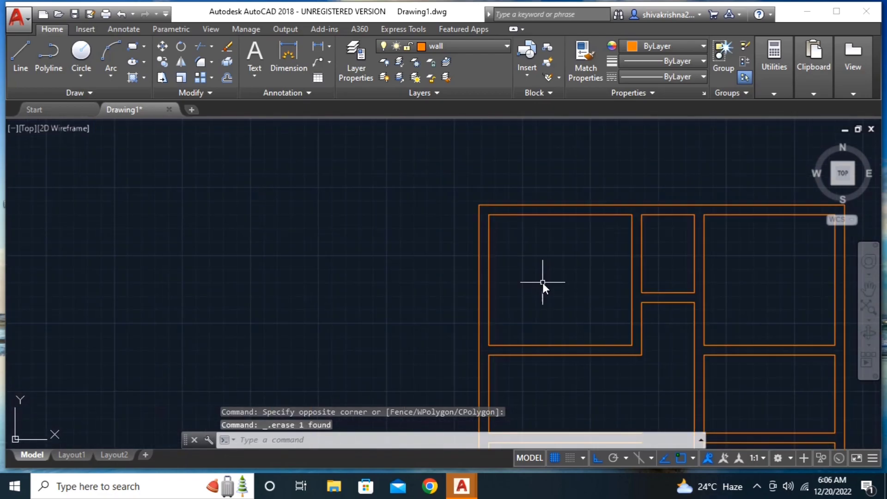
{"action": "middle_click_drag", "start_coordinate": [543, 282], "coordinate": [422, 204]}
{"action": "scroll", "coordinate": [426, 205], "scroll_direction": "down", "scroll_amount": 3}
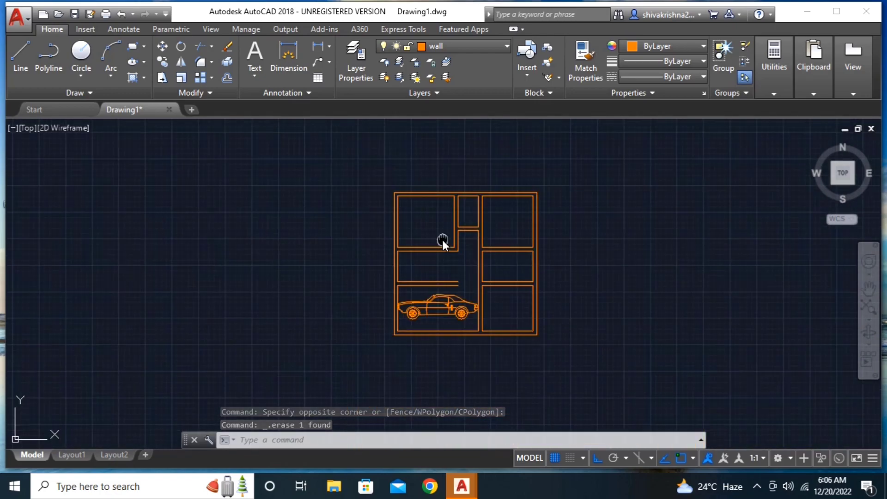
{"action": "scroll", "coordinate": [443, 240], "scroll_direction": "up", "scroll_amount": 2}
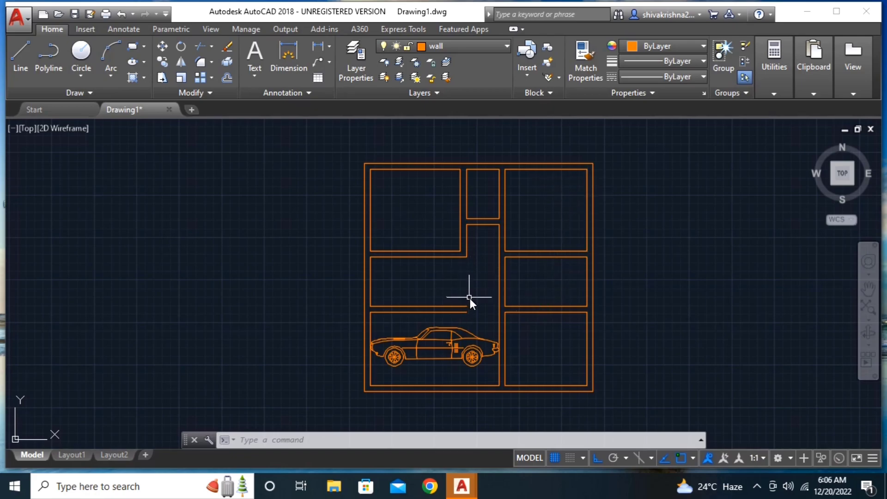
{"action": "type", "text": "DAL"}
{"action": "key", "text": "Return"}
{"action": "left_click", "coordinate": [374, 170]}
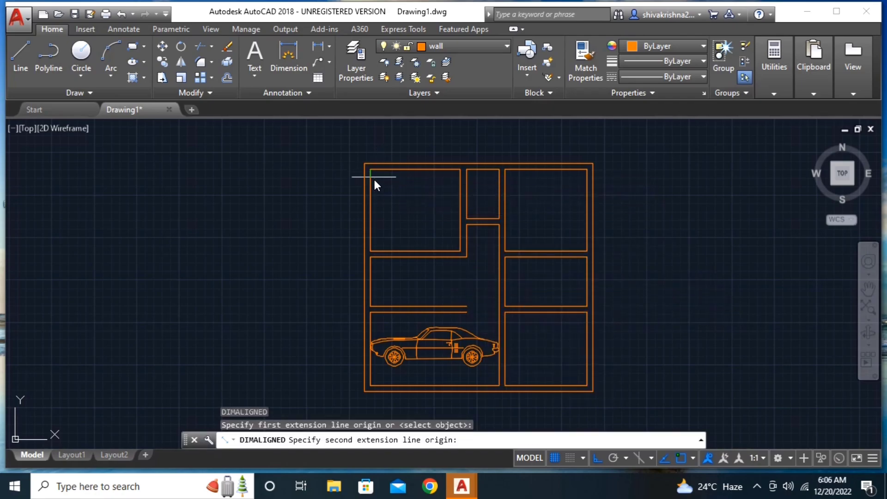
{"action": "left_click", "coordinate": [375, 252]}
{"action": "scroll", "coordinate": [332, 262], "scroll_direction": "down", "scroll_amount": 2}
{"action": "scroll", "coordinate": [332, 262], "scroll_direction": "down", "scroll_amount": 2}
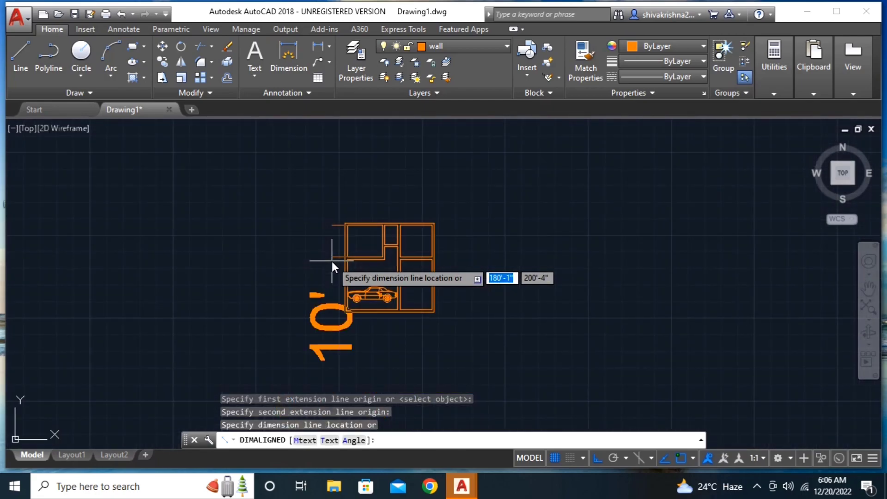
{"action": "key", "text": "ctrl+z"}
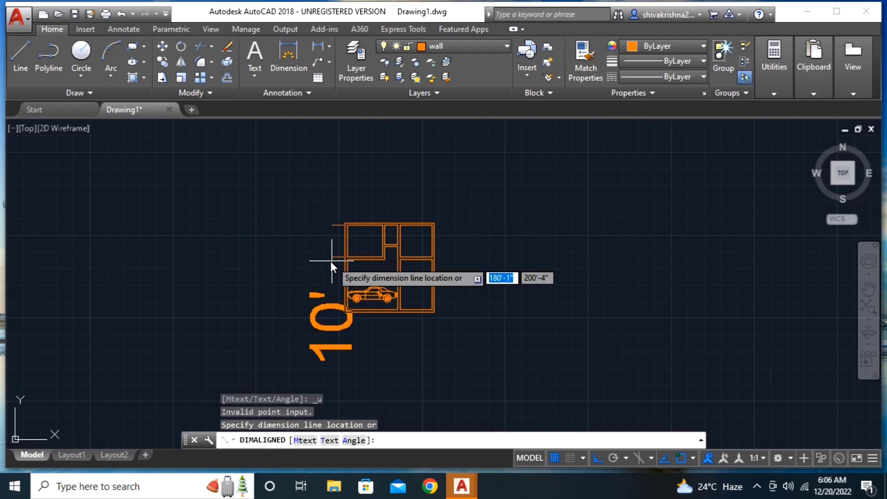
{"action": "key", "text": "Escape"}
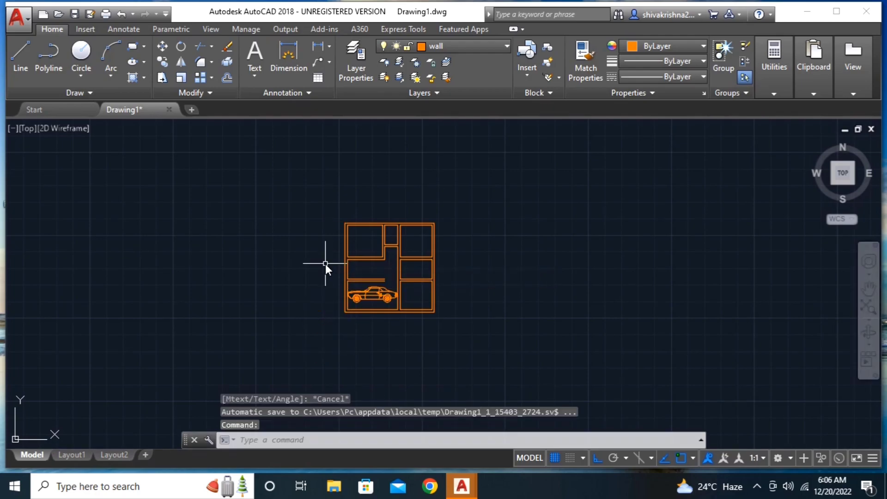
{"action": "type", "text": "d"}
- Lower Standard's text height to 5'-0.18" and offset to 2'-1.09", then make it current
{"action": "key", "text": "Return"}
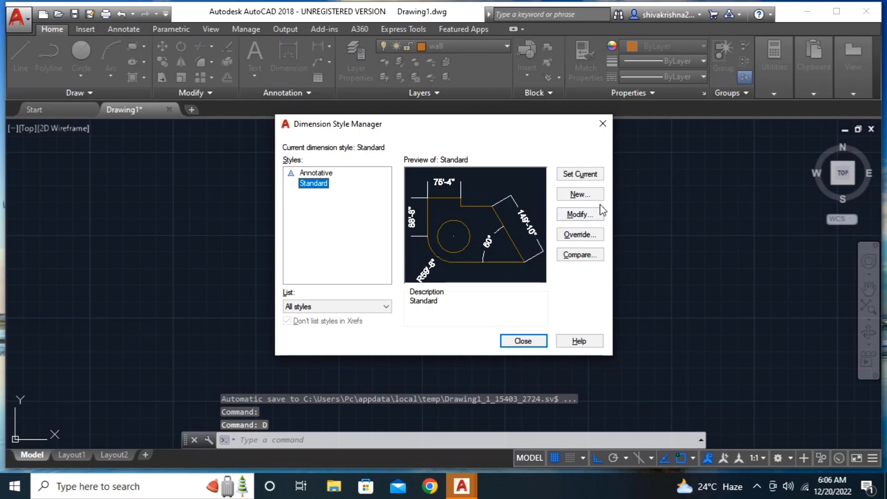
{"action": "left_click", "coordinate": [579, 218]}
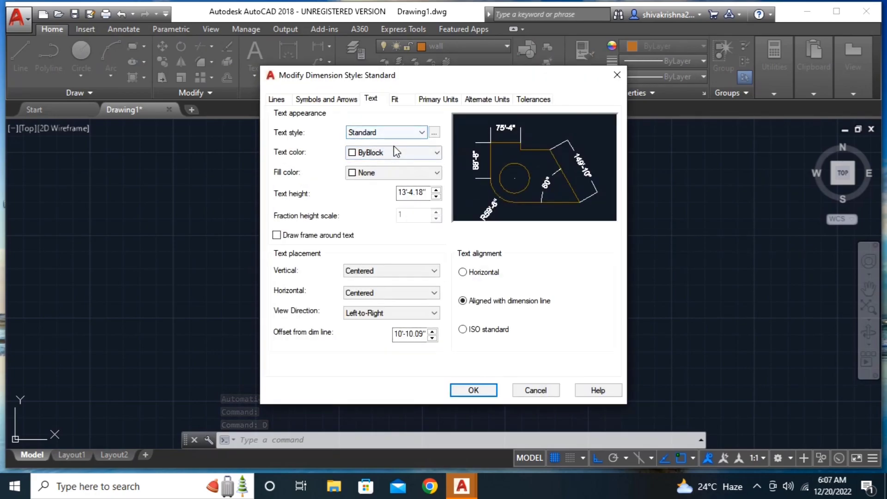
{"action": "left_click", "coordinate": [435, 196]}
{"action": "left_click", "coordinate": [436, 196]}
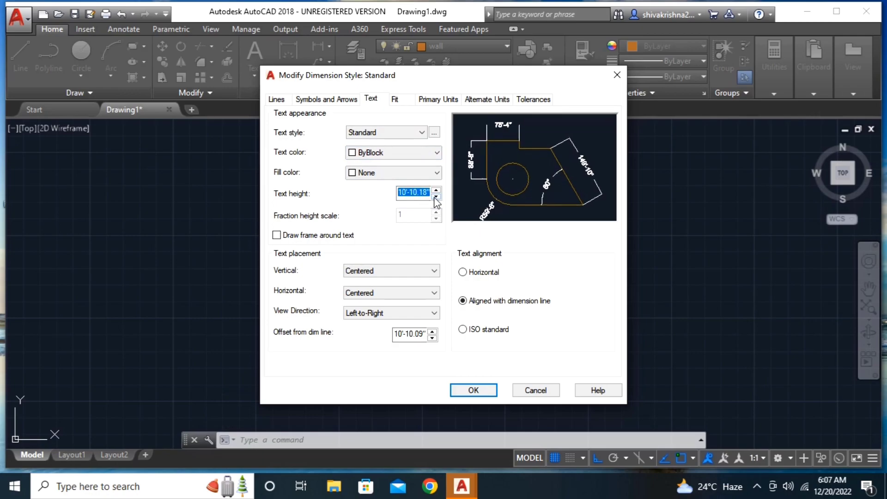
{"action": "left_click", "coordinate": [436, 196]}
{"action": "left_click", "coordinate": [436, 196]}
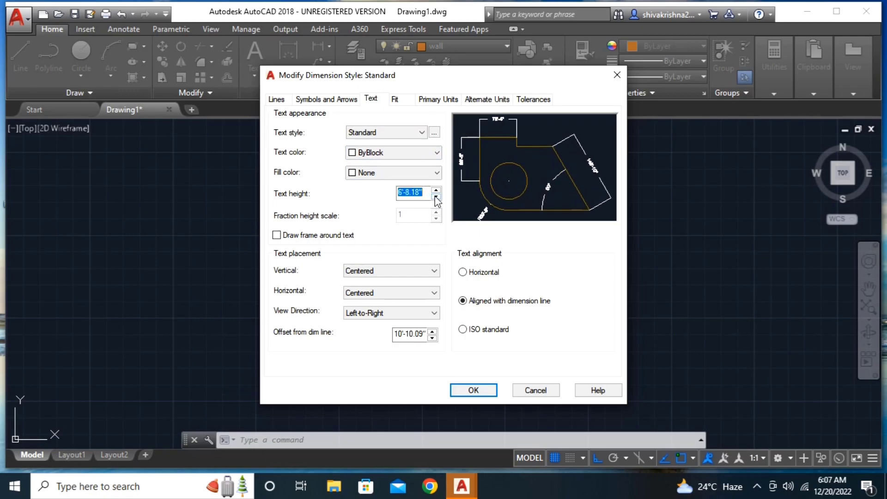
{"action": "left_click", "coordinate": [433, 338]}
{"action": "left_click", "coordinate": [433, 338]}
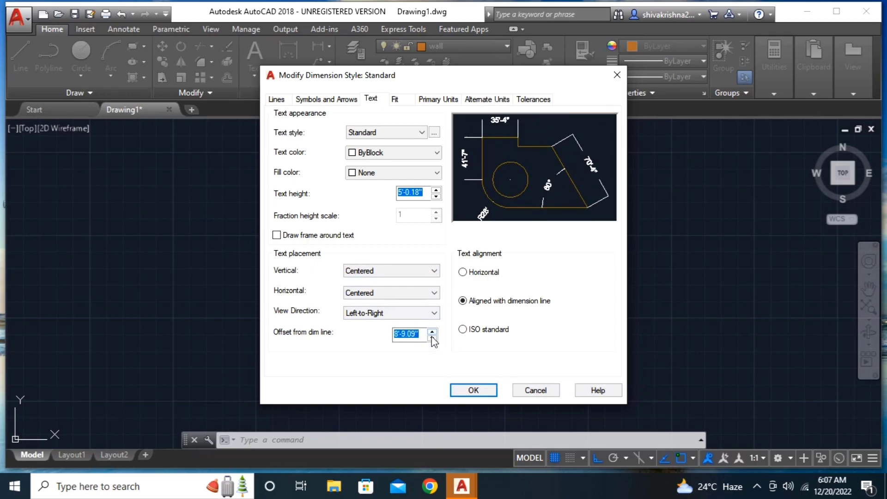
{"action": "left_click", "coordinate": [433, 337]}
{"action": "left_click", "coordinate": [433, 338]}
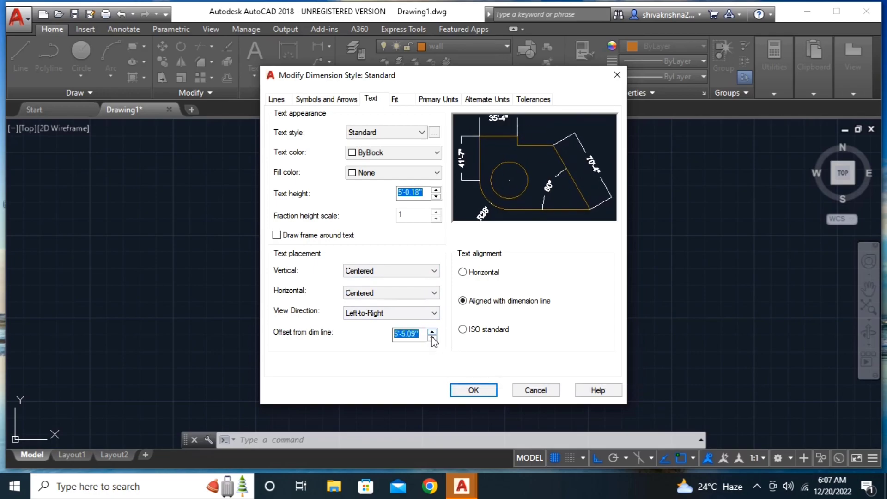
{"action": "left_click", "coordinate": [417, 138]}
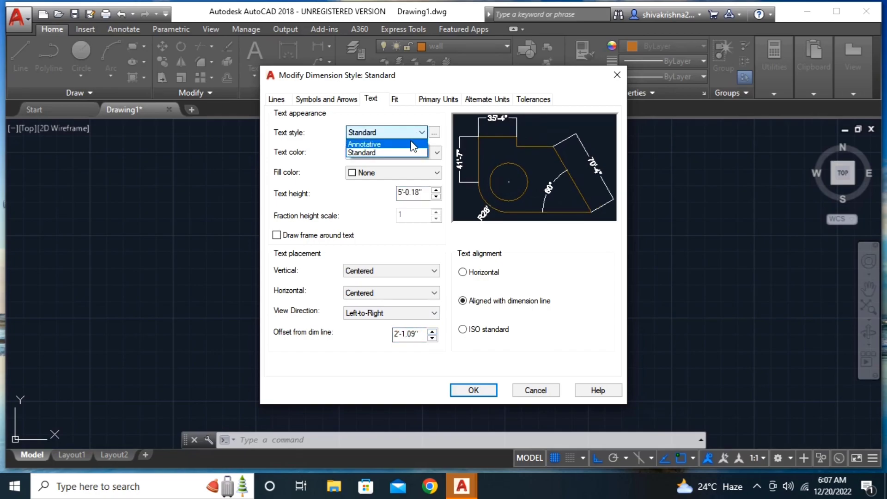
{"action": "left_click", "coordinate": [469, 392]}
{"action": "left_click", "coordinate": [470, 392]}
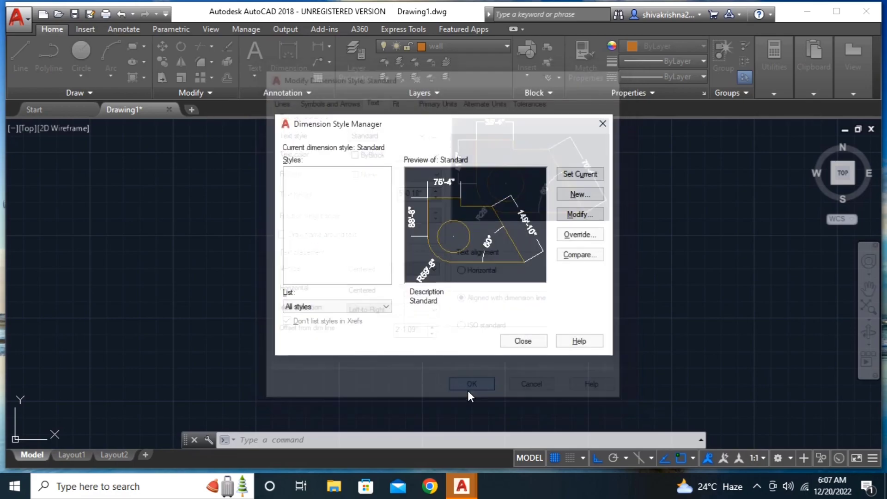
{"action": "left_click", "coordinate": [567, 173]}
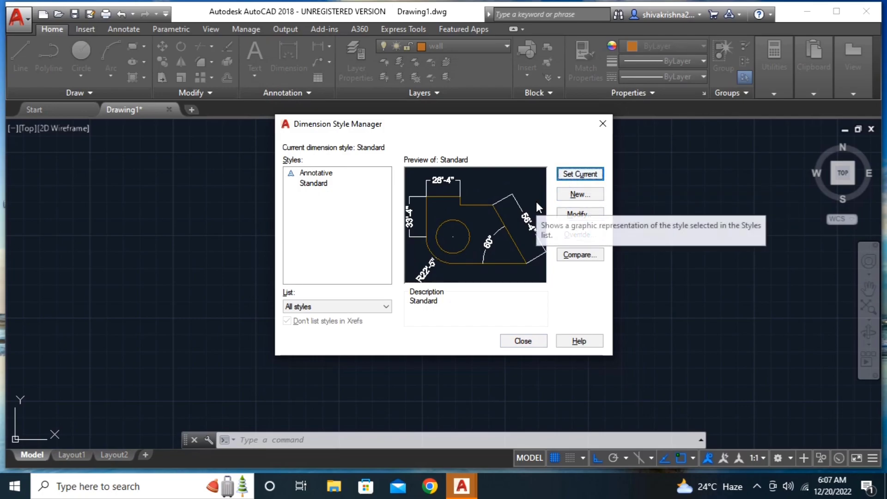
- Close the Dimension Style Manager and reframe the floor plan in view
{"action": "left_click", "coordinate": [602, 123]}
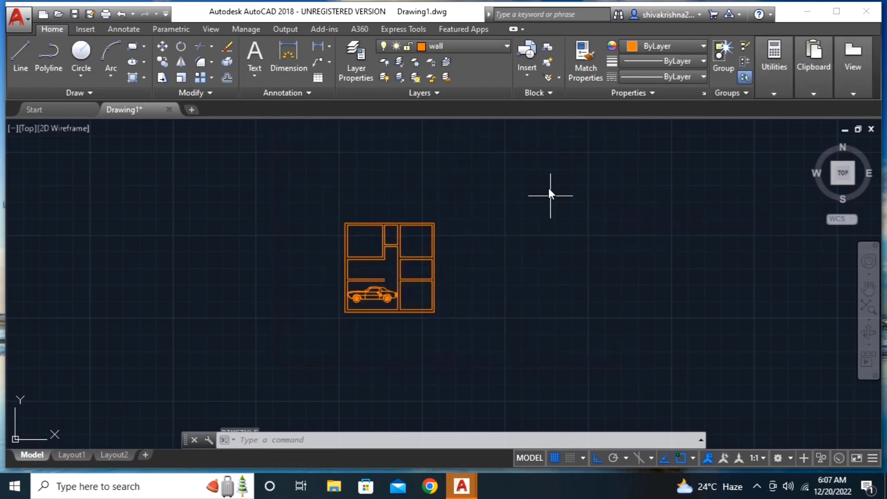
{"action": "scroll", "coordinate": [358, 254], "scroll_direction": "down", "scroll_amount": 2}
{"action": "scroll", "coordinate": [353, 251], "scroll_direction": "up", "scroll_amount": 5}
{"action": "scroll", "coordinate": [354, 249], "scroll_direction": "up", "scroll_amount": 2}
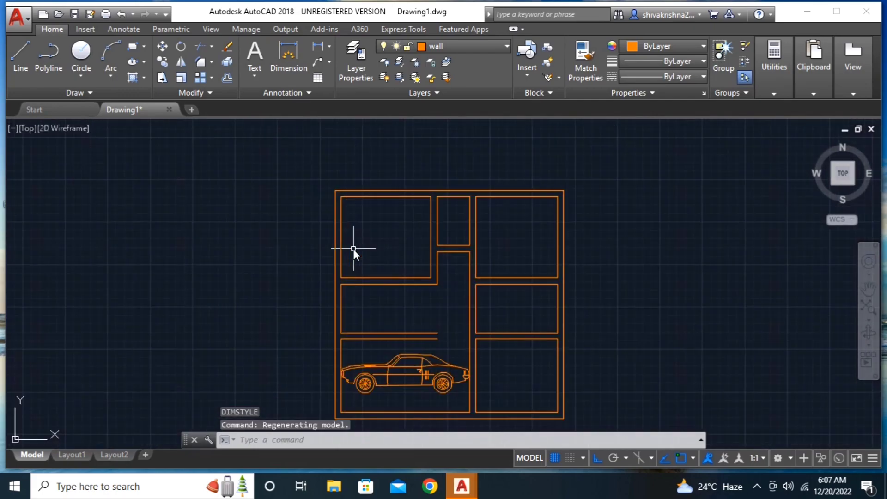
{"action": "middle_click_drag", "start_coordinate": [353, 248], "coordinate": [450, 226]}
{"action": "scroll", "coordinate": [450, 225], "scroll_direction": "up", "scroll_amount": 2}
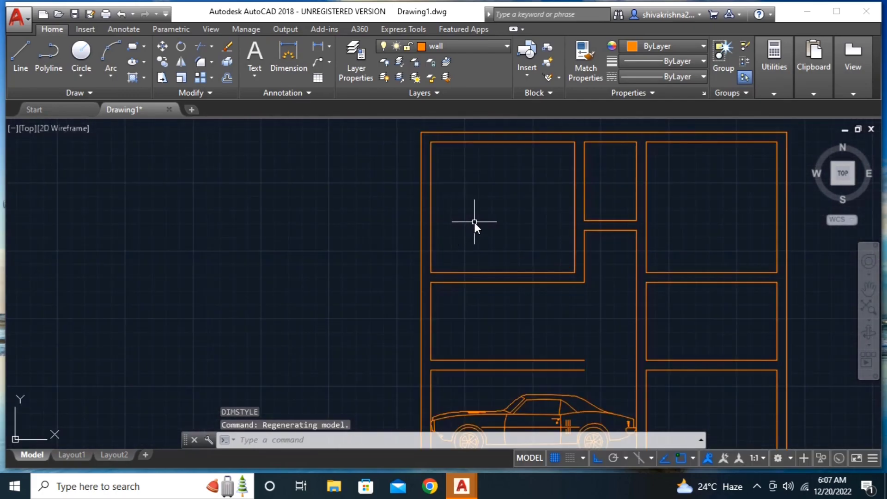
{"action": "scroll", "coordinate": [476, 222], "scroll_direction": "down", "scroll_amount": 2}
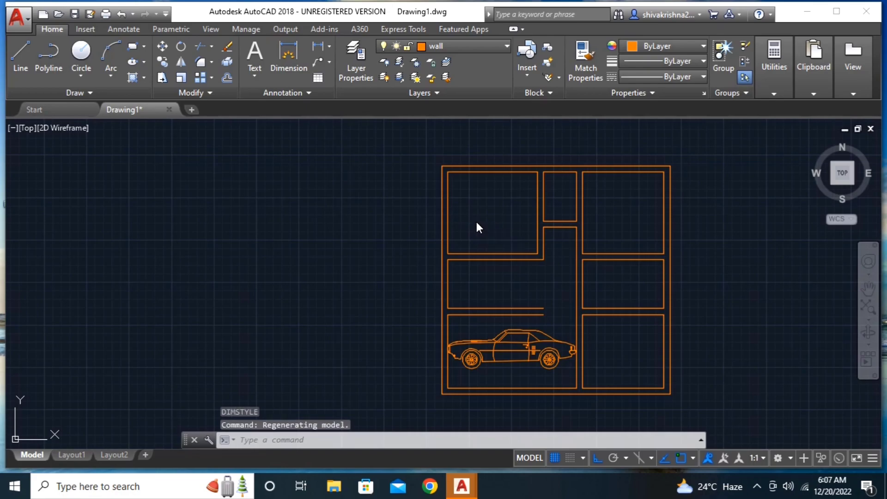
- Add a multiline text label reading '1BHK' in the top-left room
{"action": "type", "text": "t"}
{"action": "key", "text": "Return"}
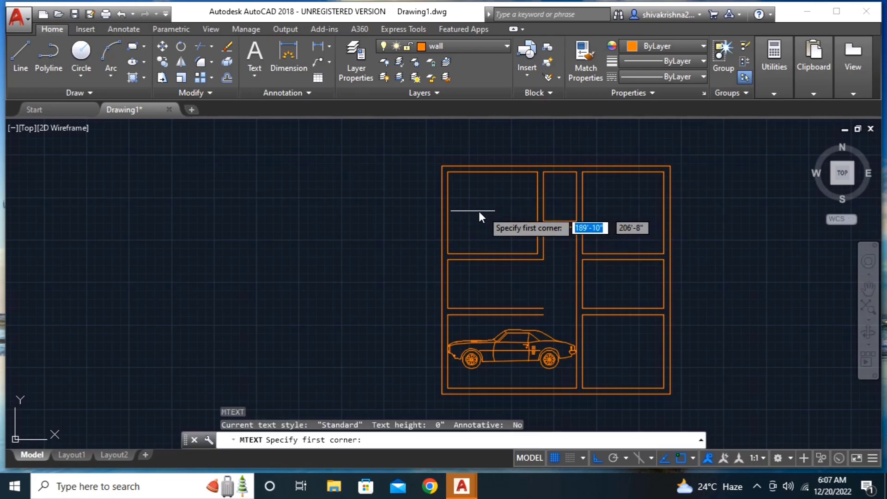
{"action": "left_click", "coordinate": [459, 209]}
{"action": "left_click", "coordinate": [526, 214]}
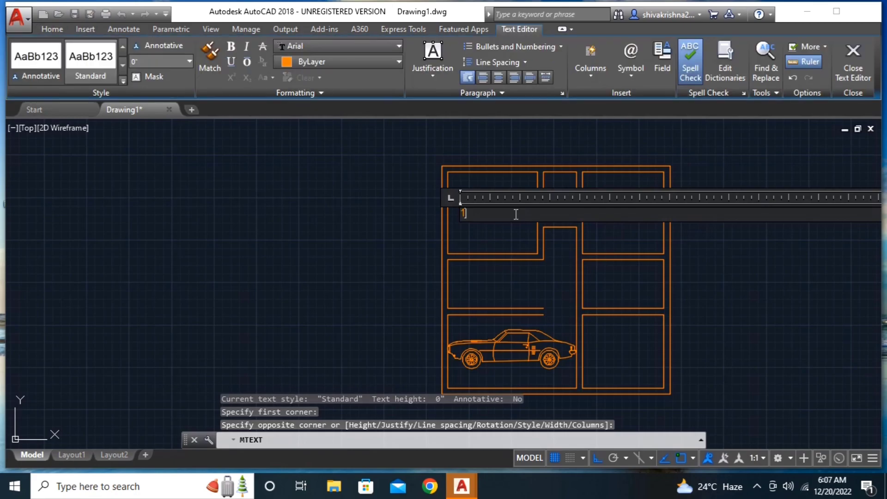
{"action": "type", "text": "BH"}
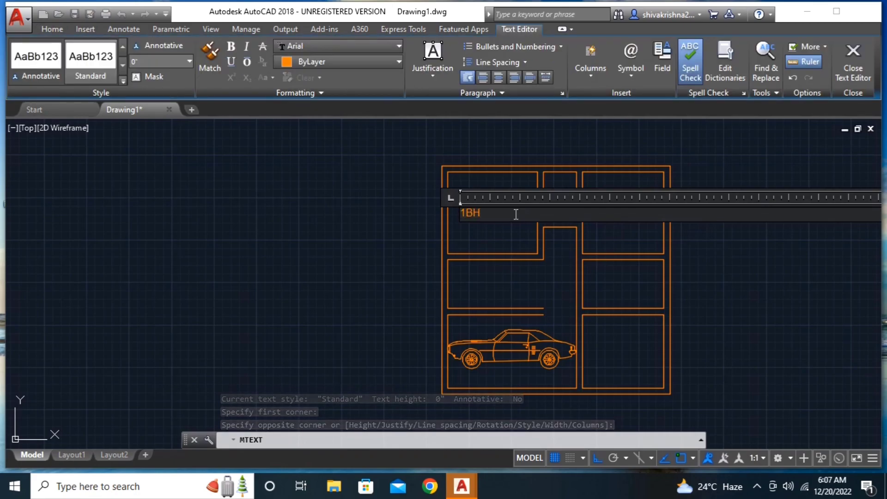
{"action": "type", "text": "K"}
{"action": "key", "text": "Return"}
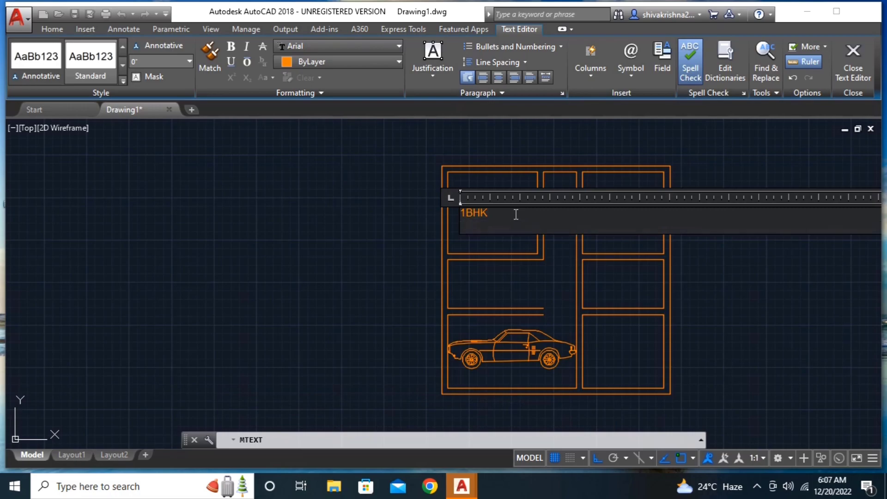
{"action": "key", "text": "Escape"}
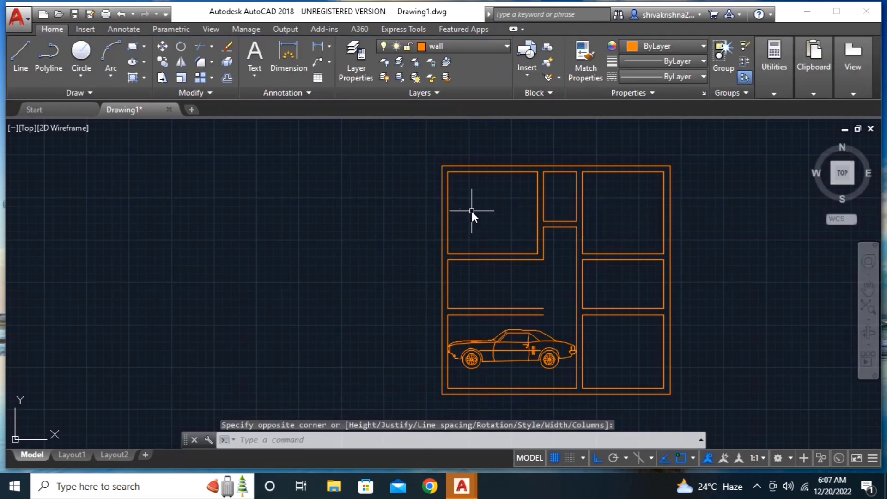
- Window-select the tiny 1BHK label to locate it, then clear the selection
{"action": "scroll", "coordinate": [472, 212], "scroll_direction": "up", "scroll_amount": 2}
{"action": "left_click", "coordinate": [449, 206]}
{"action": "left_click", "coordinate": [476, 215]}
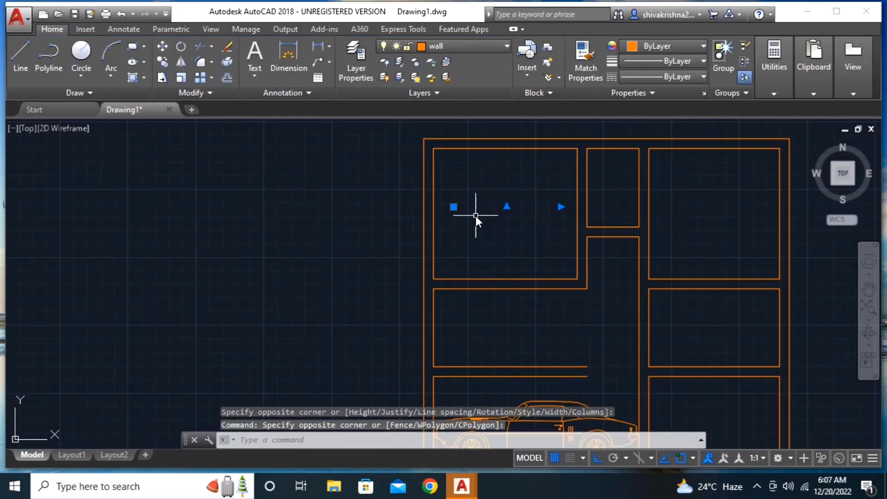
{"action": "key", "text": "Escape"}
{"action": "key", "text": "Escape"}
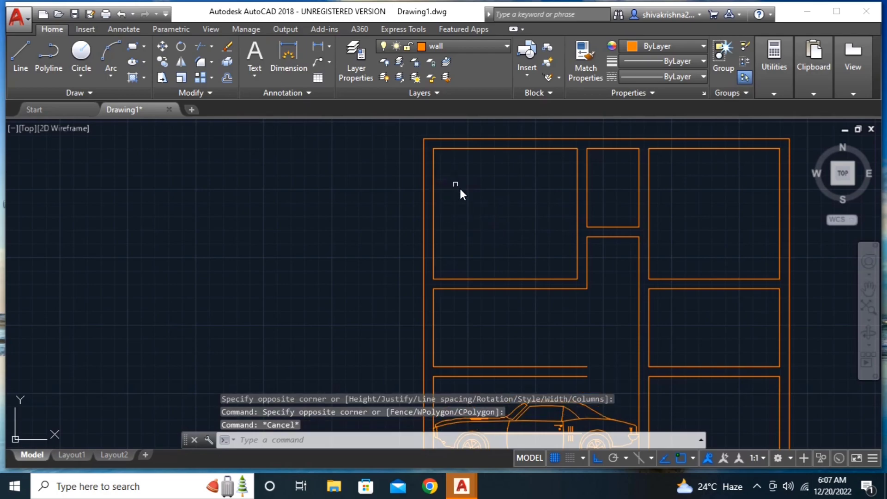
{"action": "scroll", "coordinate": [470, 197], "scroll_direction": "down", "scroll_amount": 4}
- Add a 10' aligned dimension along the left side of the floor plan
{"action": "type", "text": "da"}
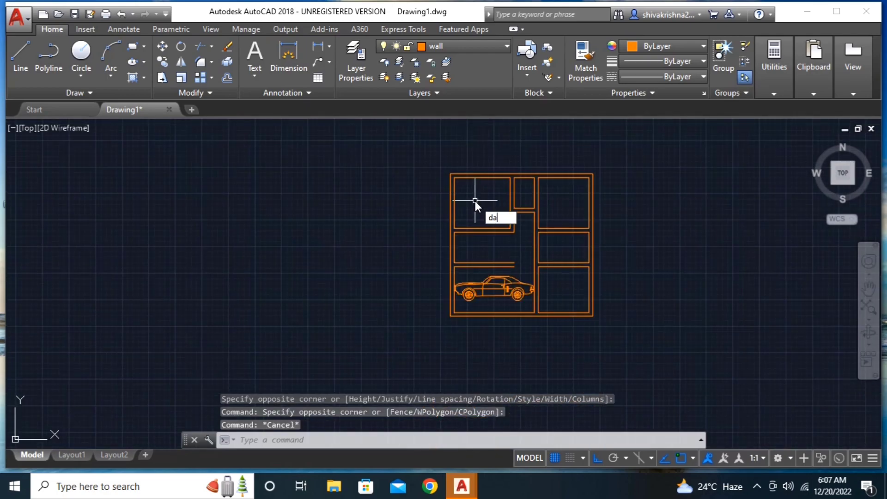
{"action": "type", "text": "l"}
{"action": "key", "text": "Return"}
{"action": "scroll", "coordinate": [470, 190], "scroll_direction": "up", "scroll_amount": 4}
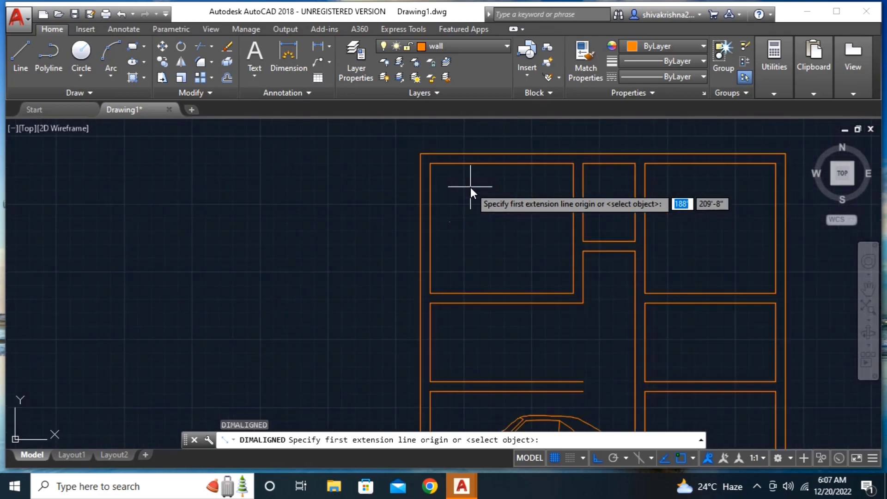
{"action": "left_click", "coordinate": [434, 170]}
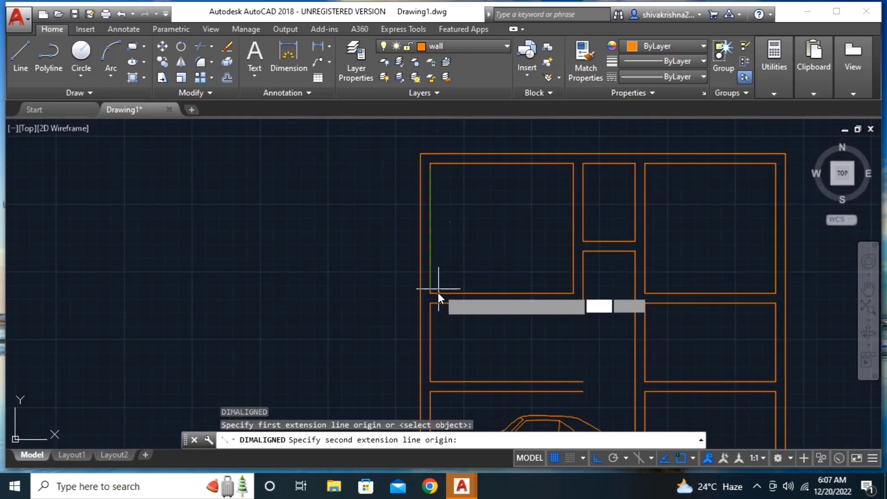
{"action": "left_click", "coordinate": [438, 293]}
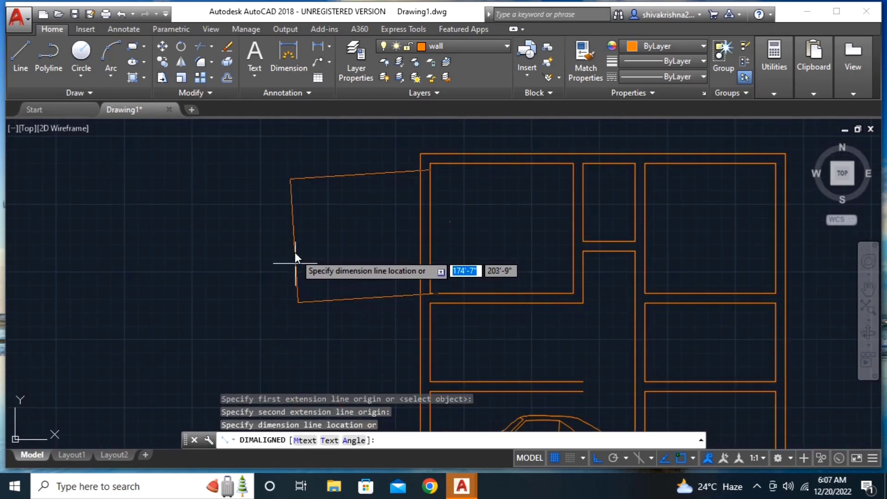
{"action": "key", "text": "Escape"}
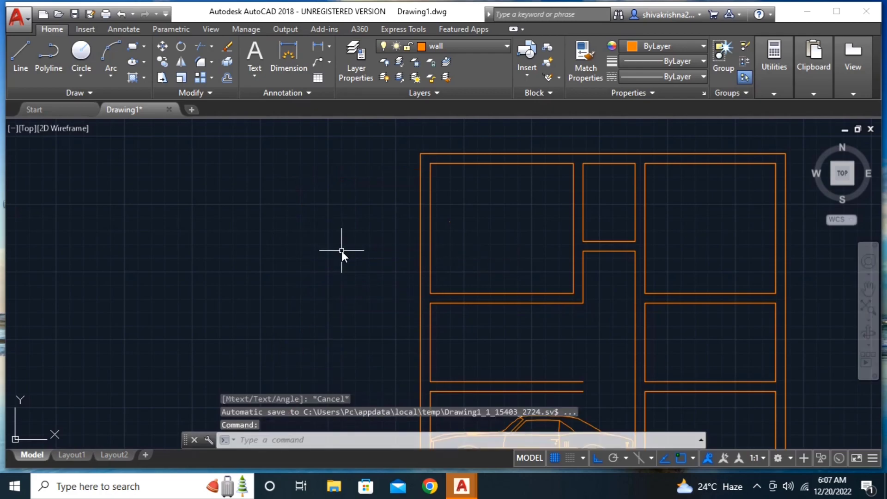
{"action": "type", "text": "dal"}
{"action": "key", "text": "Return"}
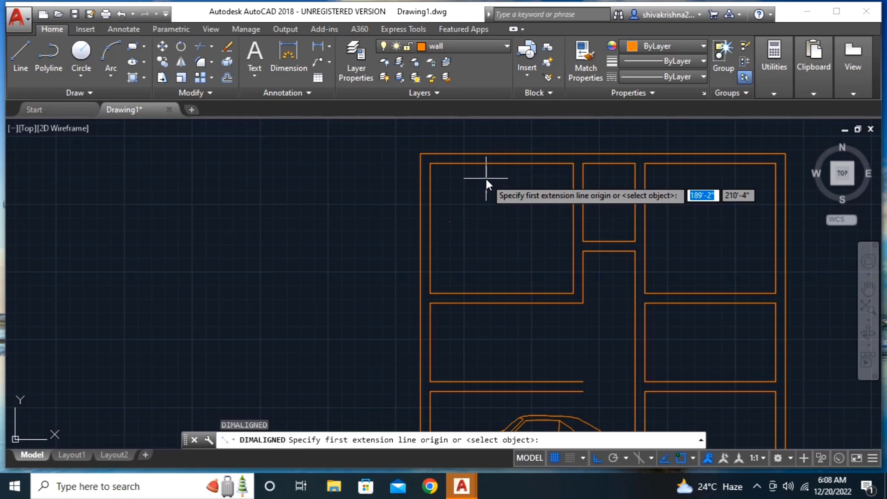
{"action": "left_click", "coordinate": [429, 162]}
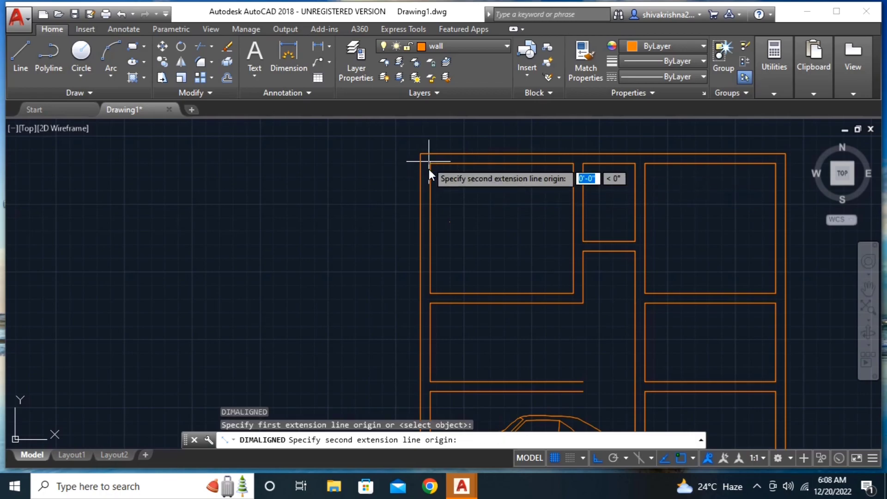
{"action": "left_click", "coordinate": [430, 292]}
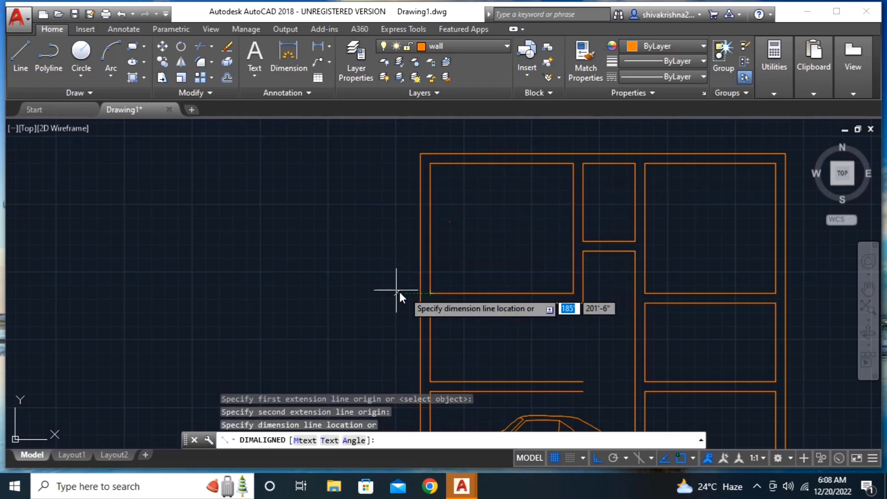
{"action": "left_click", "coordinate": [360, 287]}
{"action": "key", "text": "Escape"}
- Add a matching 10' aligned dimension along the right side of the plan
{"action": "scroll", "coordinate": [372, 263], "scroll_direction": "down", "scroll_amount": 2}
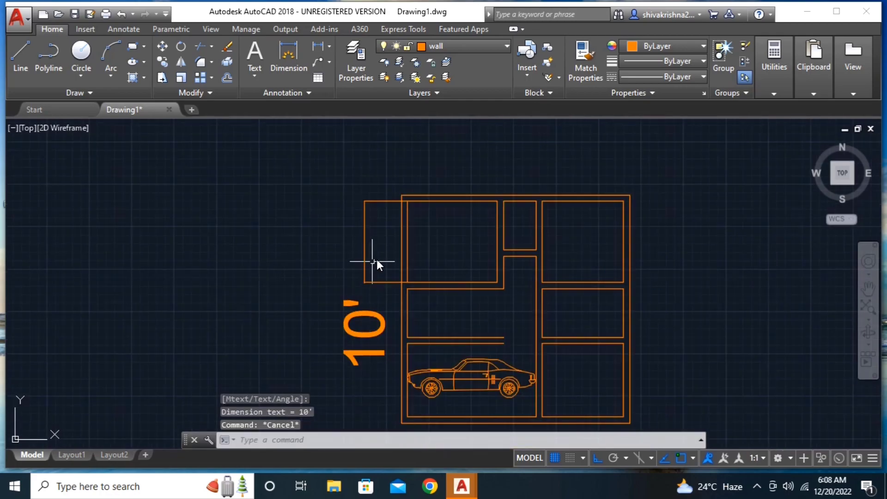
{"action": "type", "text": "dal"}
{"action": "key", "text": "Return"}
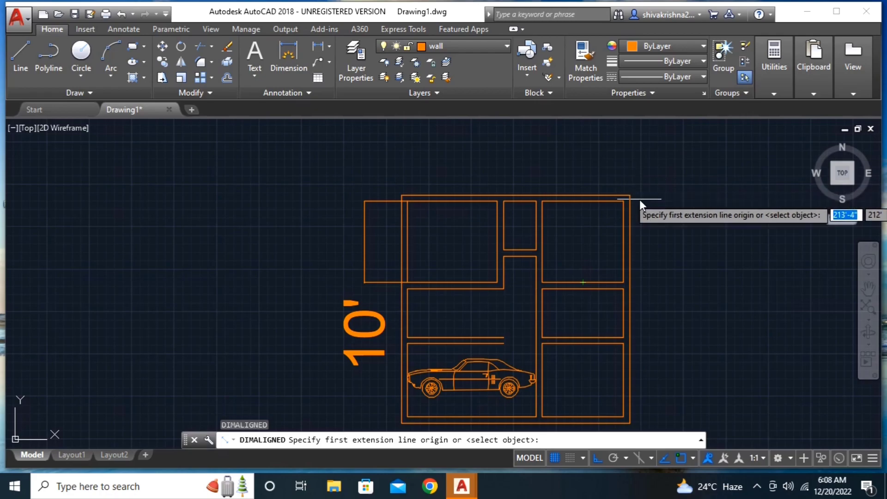
{"action": "left_click", "coordinate": [624, 202]}
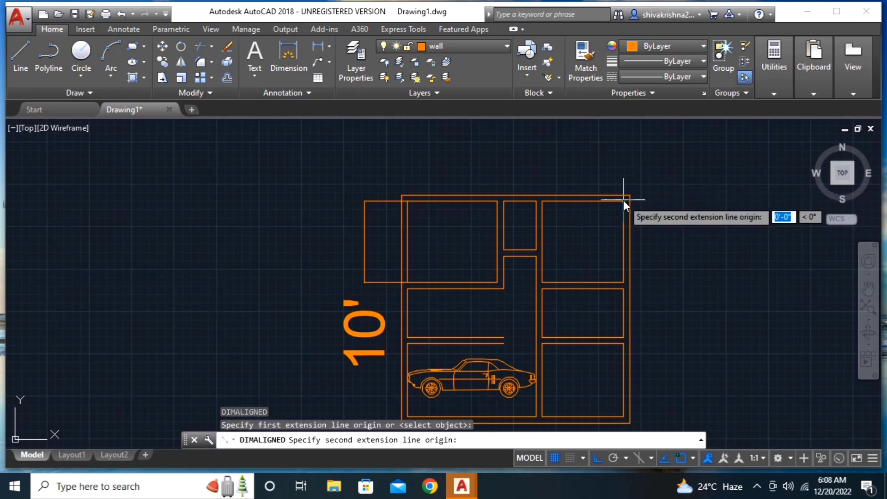
{"action": "left_click", "coordinate": [622, 282]}
{"action": "left_click", "coordinate": [731, 248]}
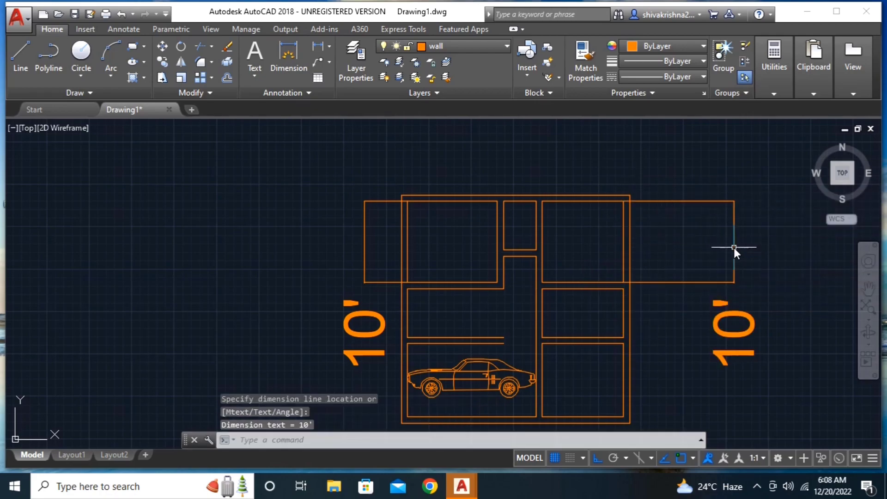
- Place an 11' aligned dimension across the top wall, above the plan
{"action": "key", "text": "Escape"}
{"action": "type", "text": "dal"}
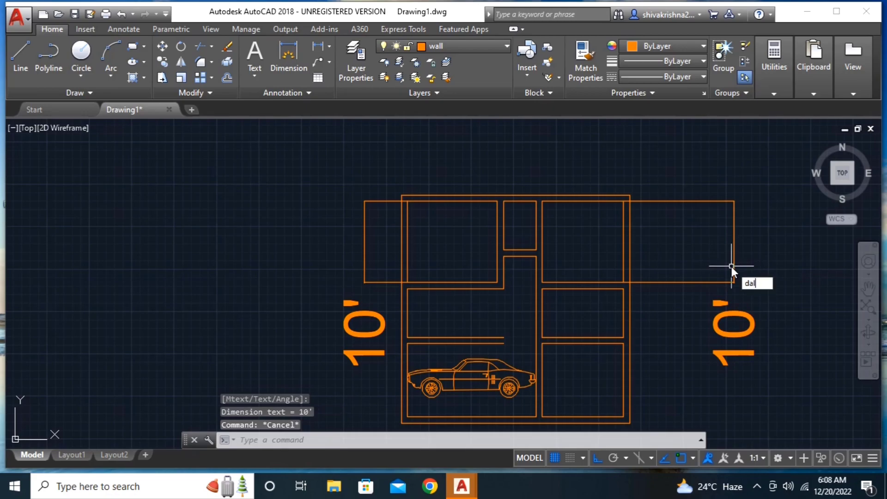
{"action": "key", "text": "Return"}
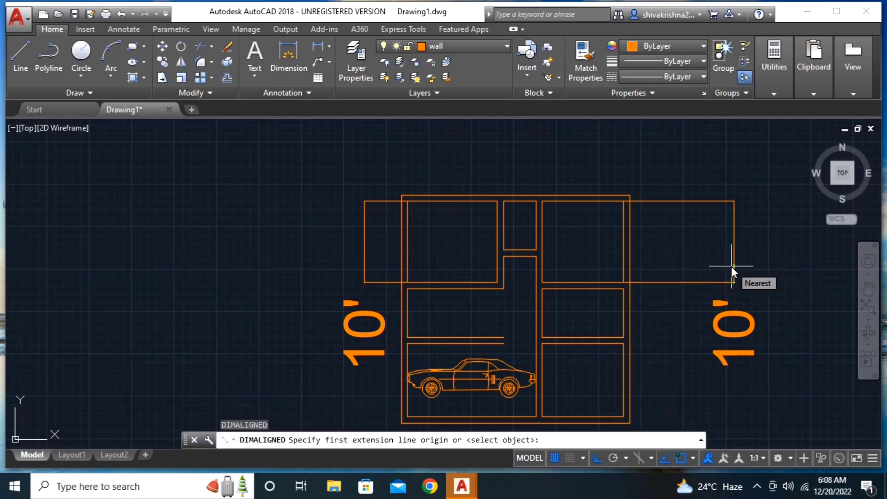
{"action": "left_click", "coordinate": [465, 201]}
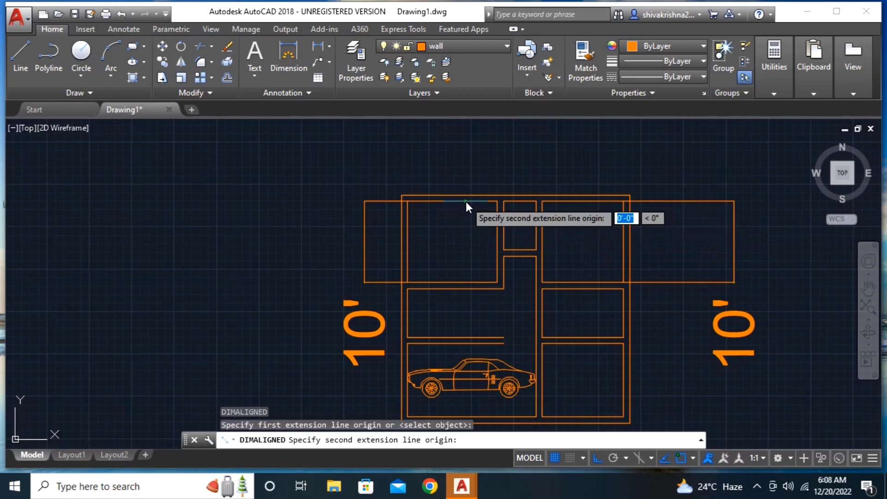
{"action": "left_click", "coordinate": [465, 282]}
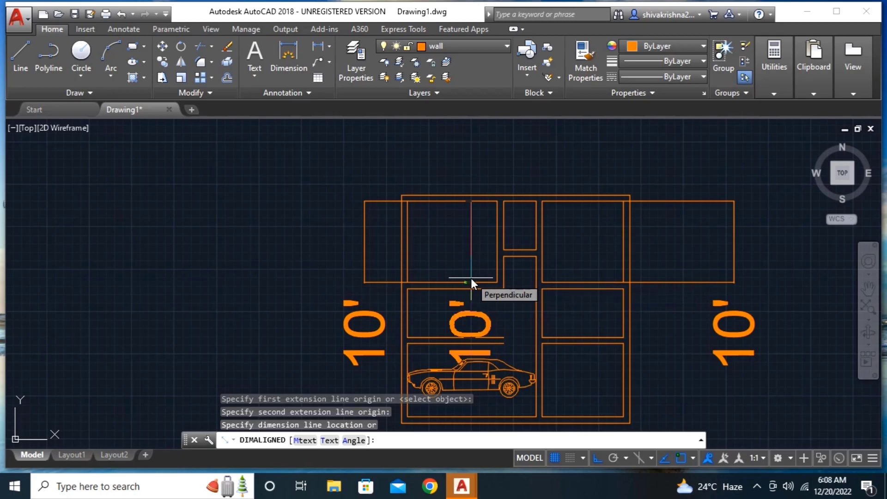
{"action": "key", "text": "Escape"}
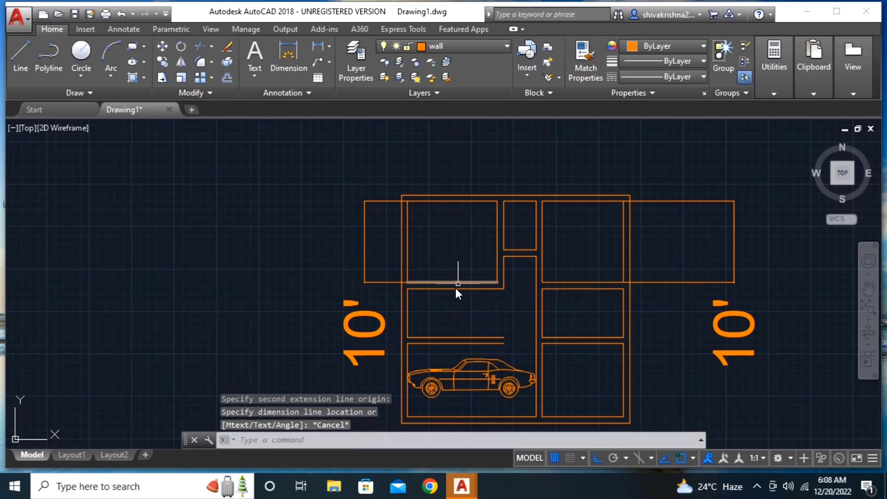
{"action": "type", "text": "da"}
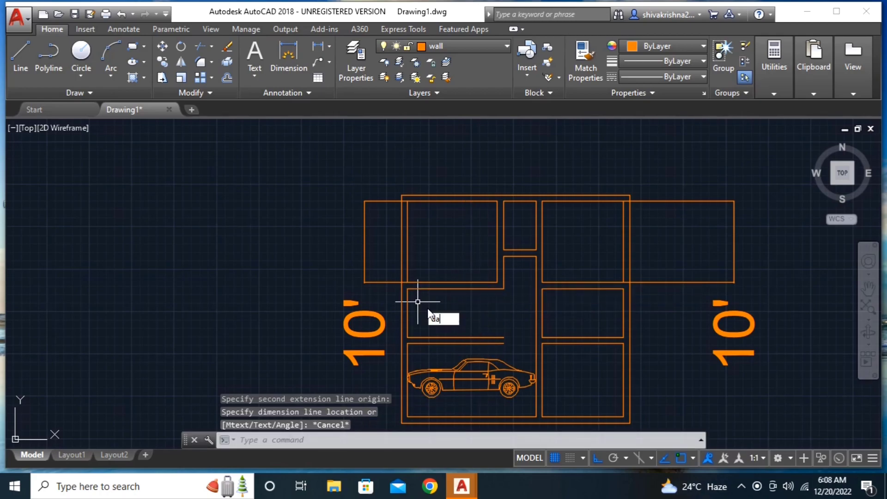
{"action": "type", "text": "l"}
{"action": "key", "text": "Return"}
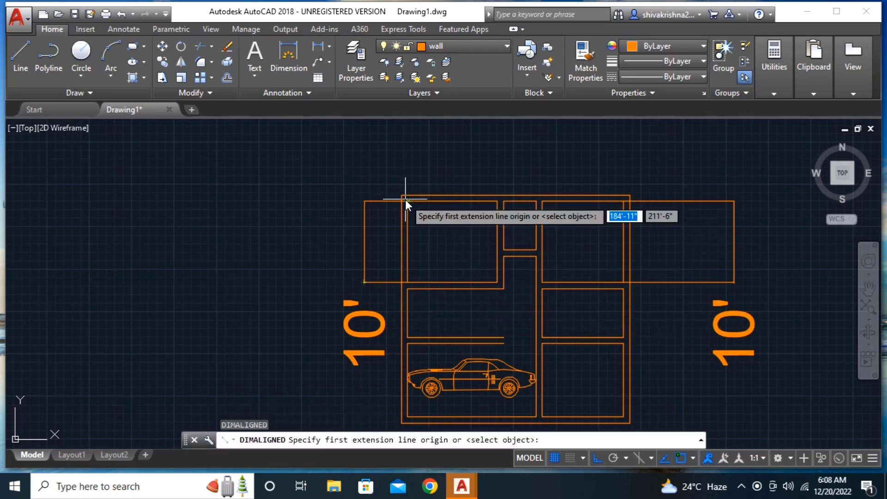
{"action": "left_click", "coordinate": [407, 201]}
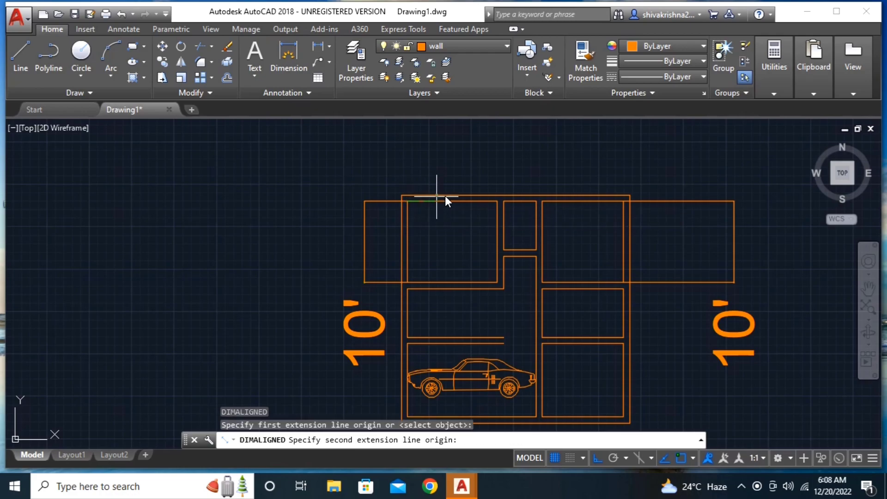
{"action": "left_click", "coordinate": [498, 200]}
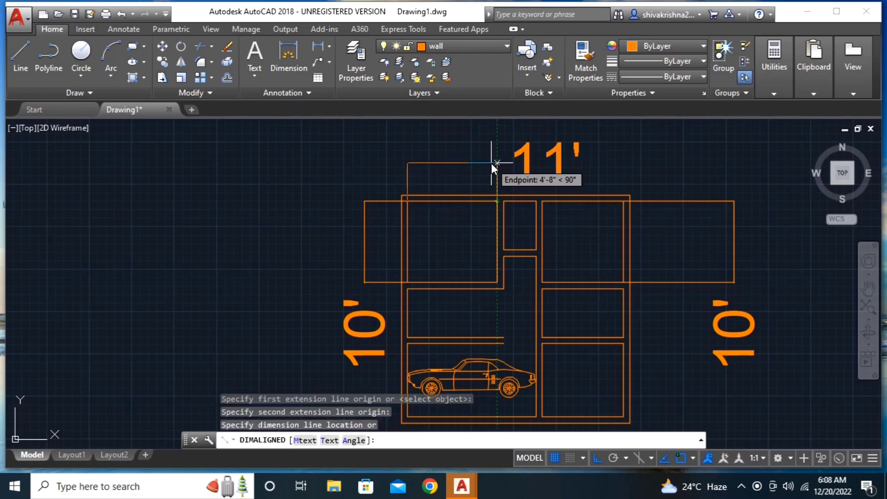
{"action": "left_click", "coordinate": [492, 163]}
- Zoom and pan until the whole dimensioned floor plan fits the view
{"action": "scroll", "coordinate": [633, 230], "scroll_direction": "down", "scroll_amount": 2}
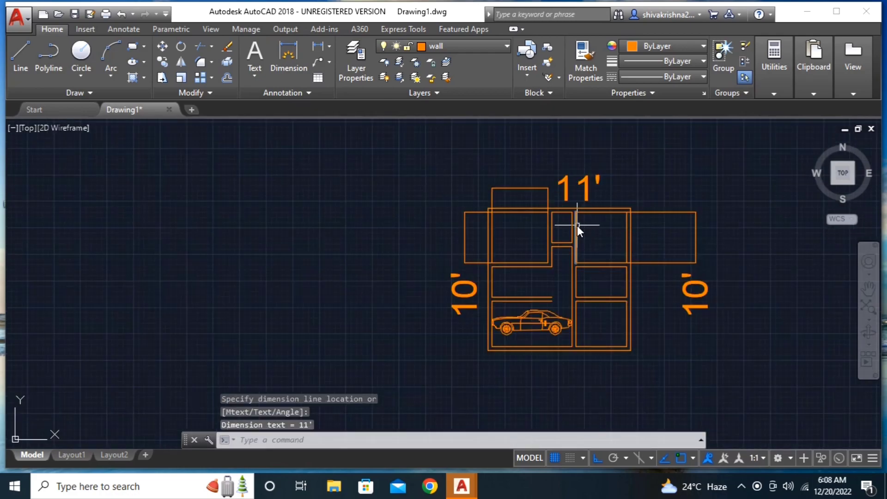
{"action": "middle_click_drag", "start_coordinate": [617, 243], "coordinate": [606, 222]}
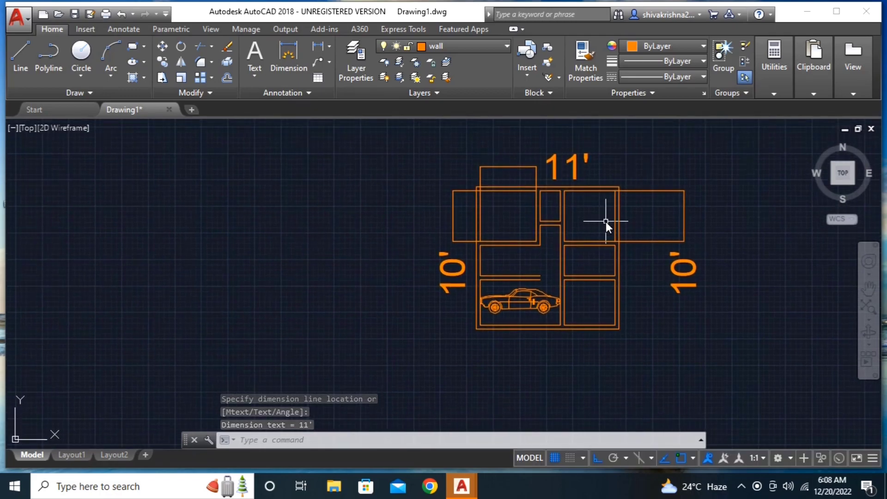
{"action": "scroll", "coordinate": [602, 221], "scroll_direction": "up", "scroll_amount": 2}
{"action": "scroll", "coordinate": [598, 224], "scroll_direction": "down", "scroll_amount": 2}
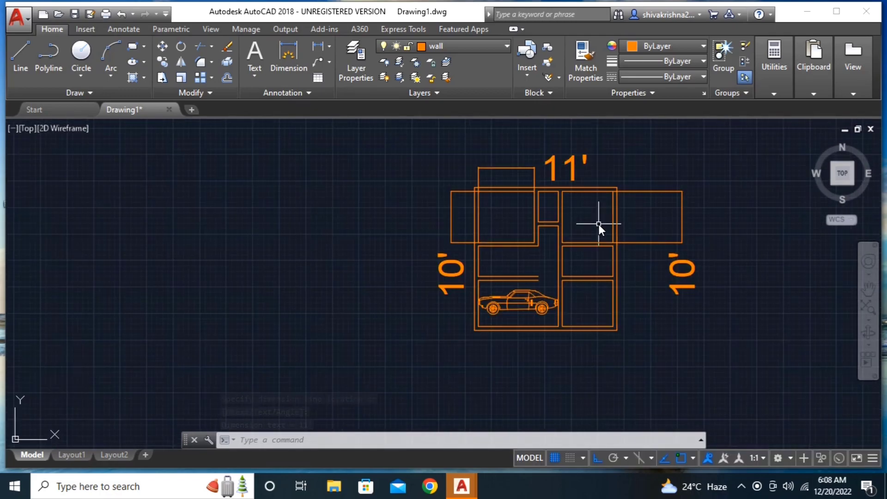
{"action": "scroll", "coordinate": [606, 235], "scroll_direction": "up", "scroll_amount": 2}
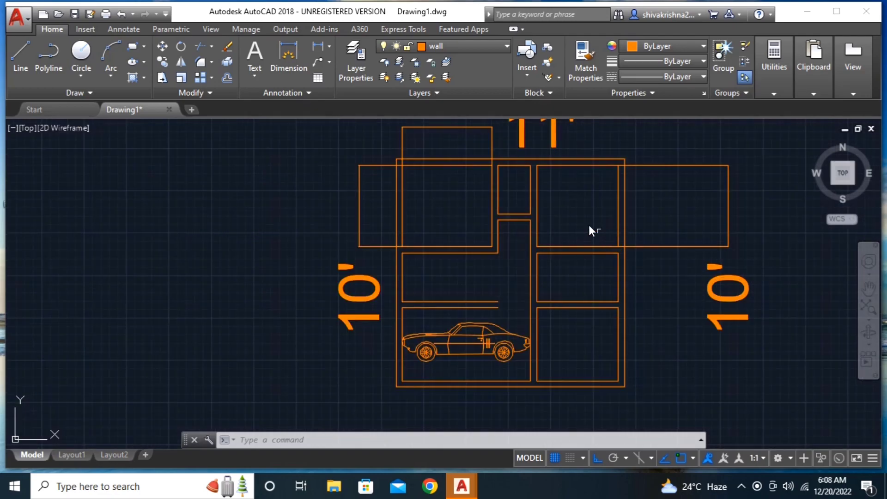
{"action": "middle_click_drag", "start_coordinate": [589, 224], "coordinate": [569, 245]}
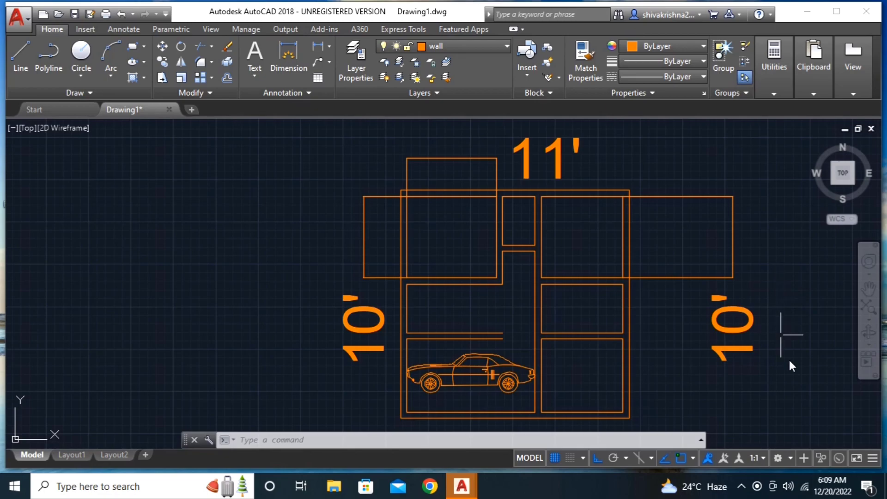
{"action": "left_click", "coordinate": [756, 486]}
{"action": "left_click", "coordinate": [756, 460]}
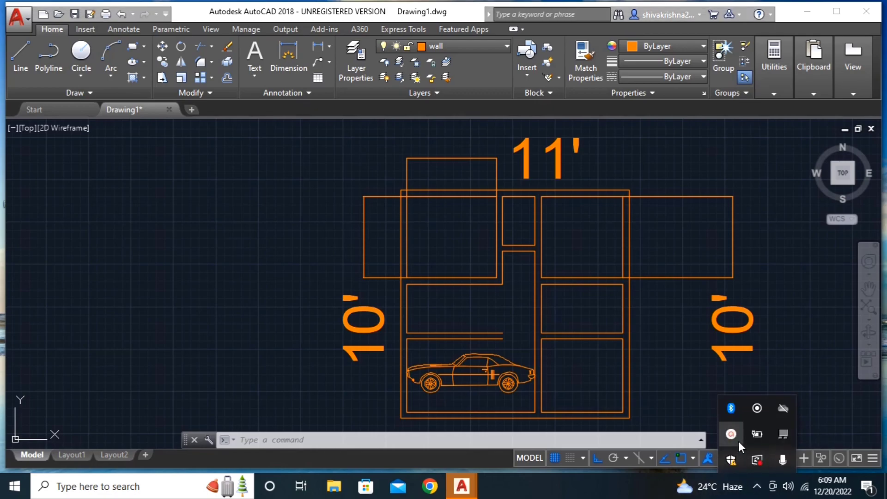